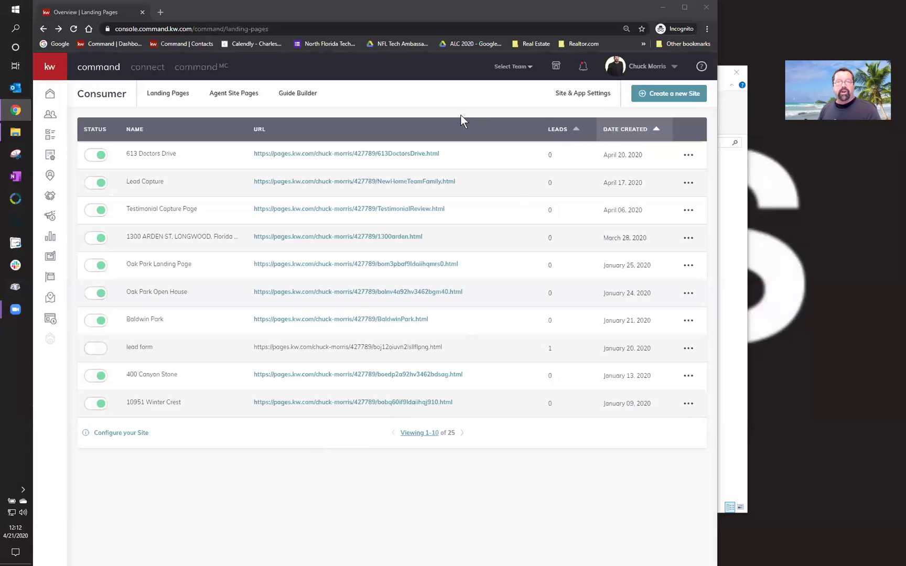
- Begin a new landing page with 'Create a new Site' on the Landing Pages list
click(57, 71)
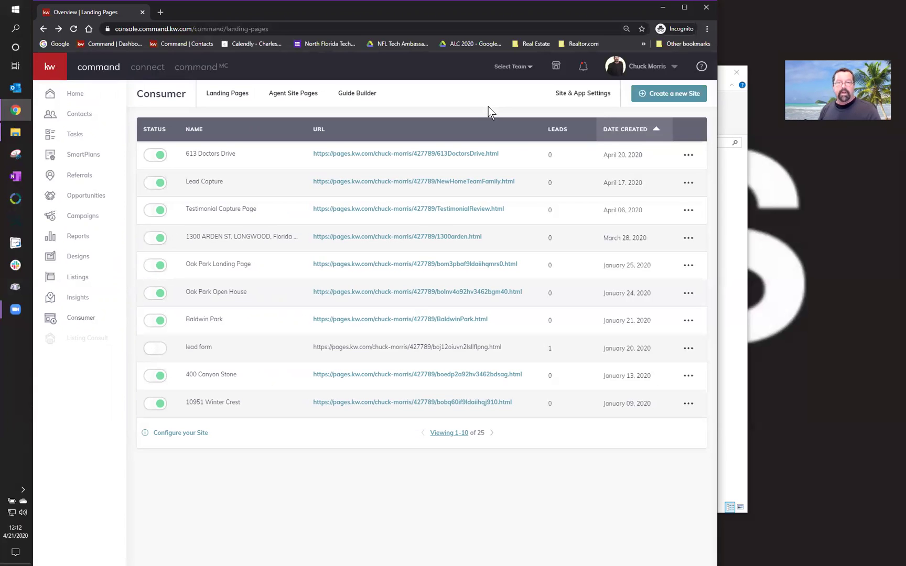
click(659, 94)
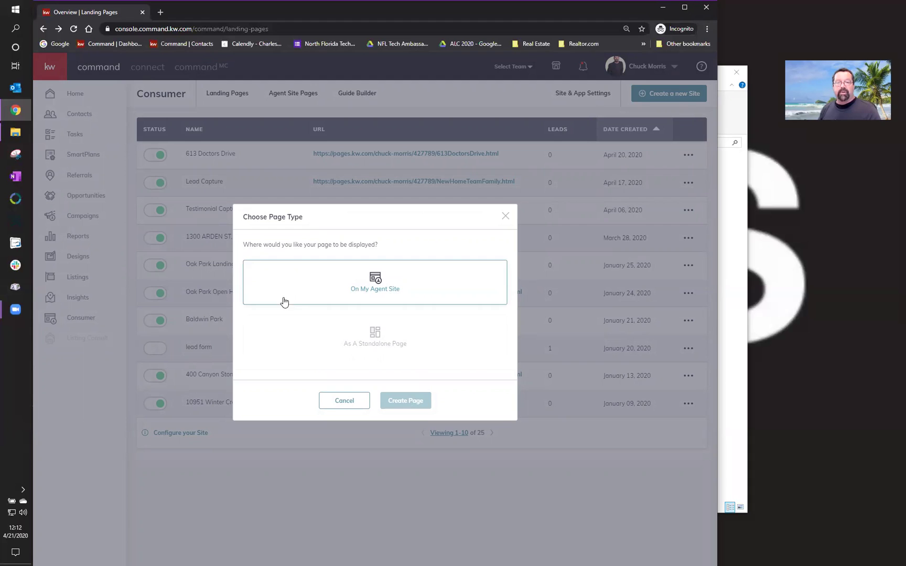
- Choose 'As A Standalone Page' and create it in the blank page editor
click(373, 344)
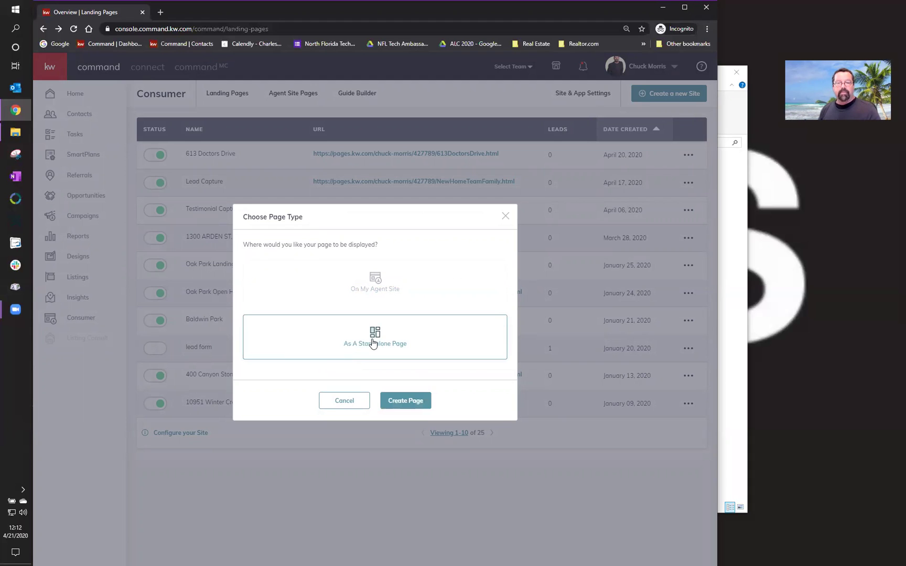
click(403, 402)
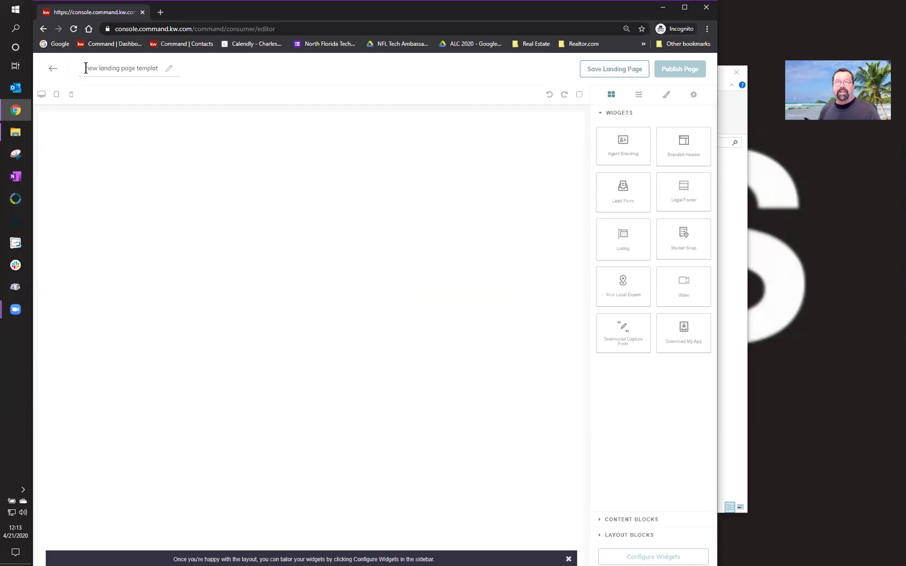
- Replace the placeholder page title with the listing's street address and city, Orlando
drag(85, 68, 165, 68)
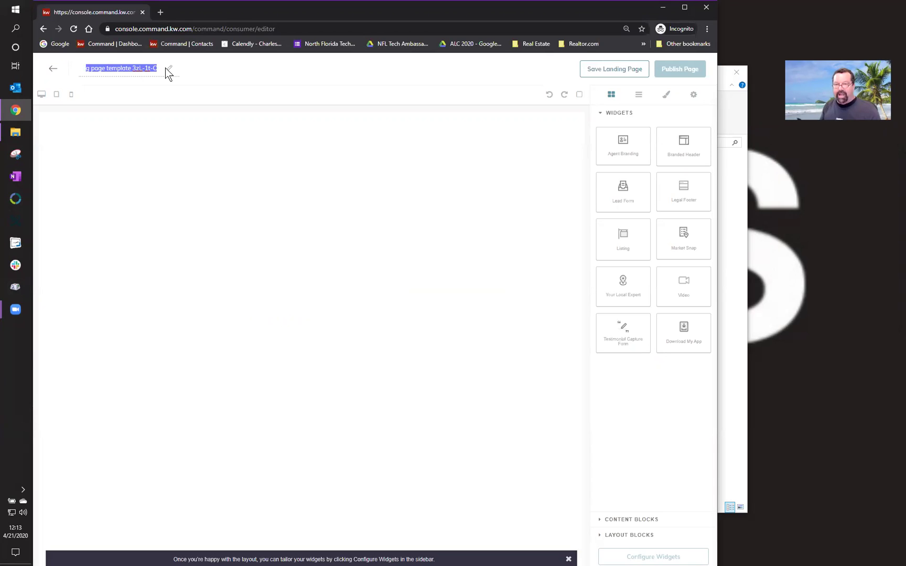
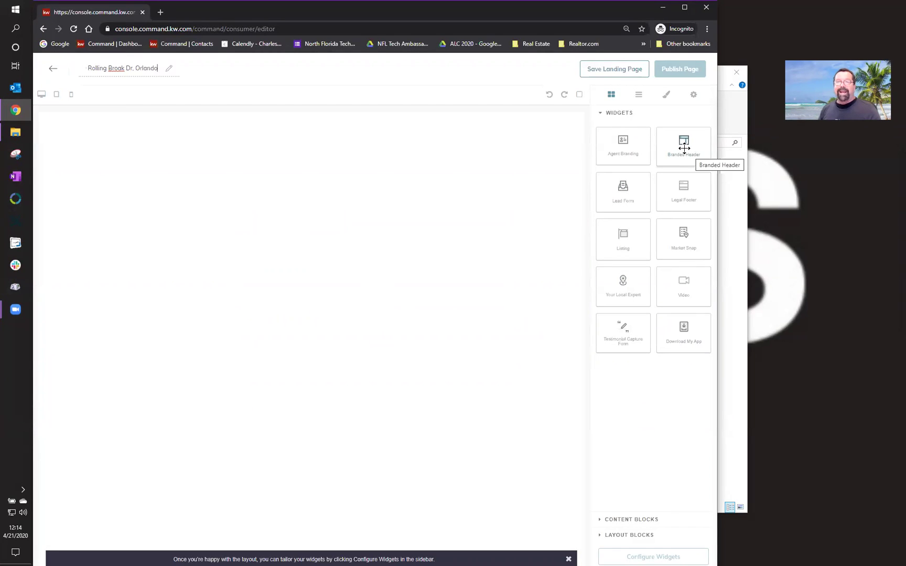
- Finish the title edit and drop the Branded Header widget at the top of the canvas
click(684, 147)
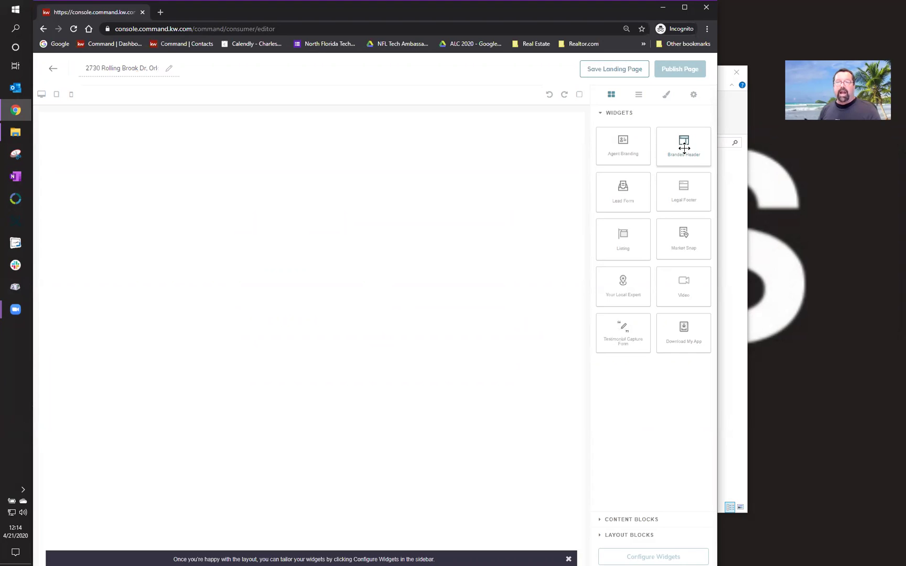
drag(684, 148, 560, 154)
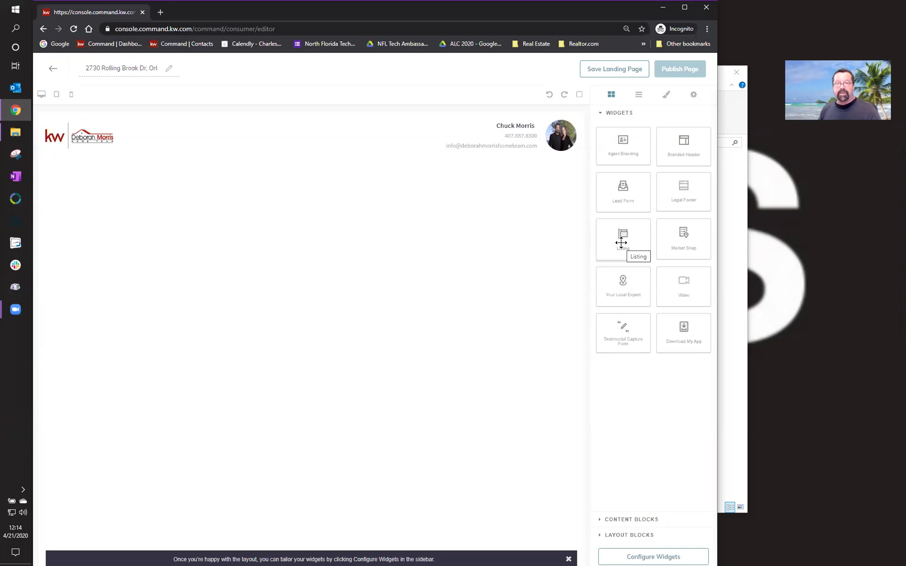
- Place the Listing widget below the header and dismiss the layout tip banner
drag(621, 242, 514, 250)
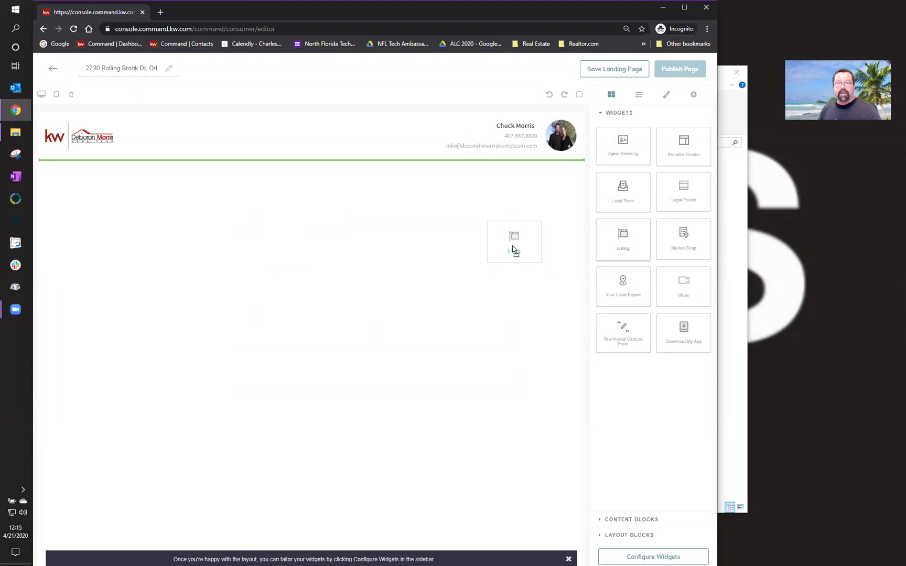
drag(512, 246, 488, 239)
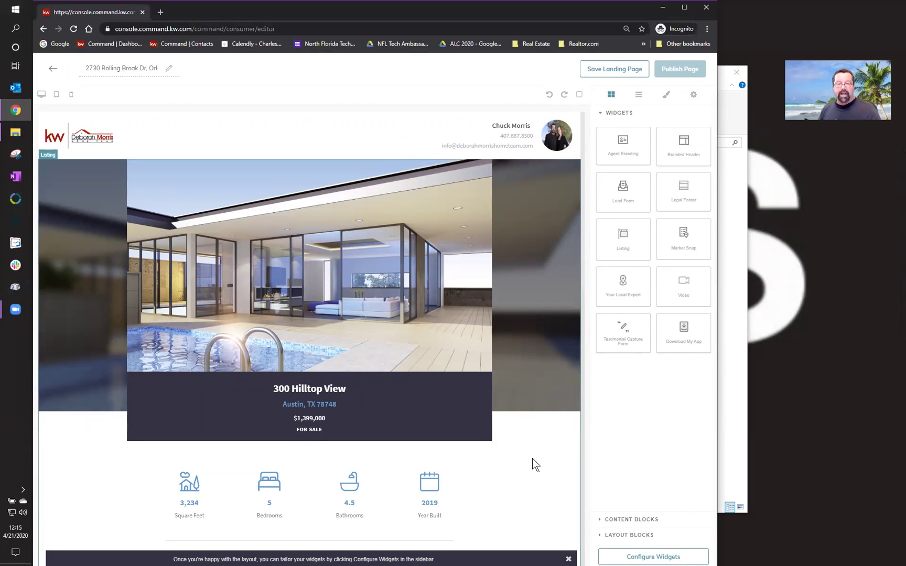
click(568, 559)
scroll(419, 398, down, 15)
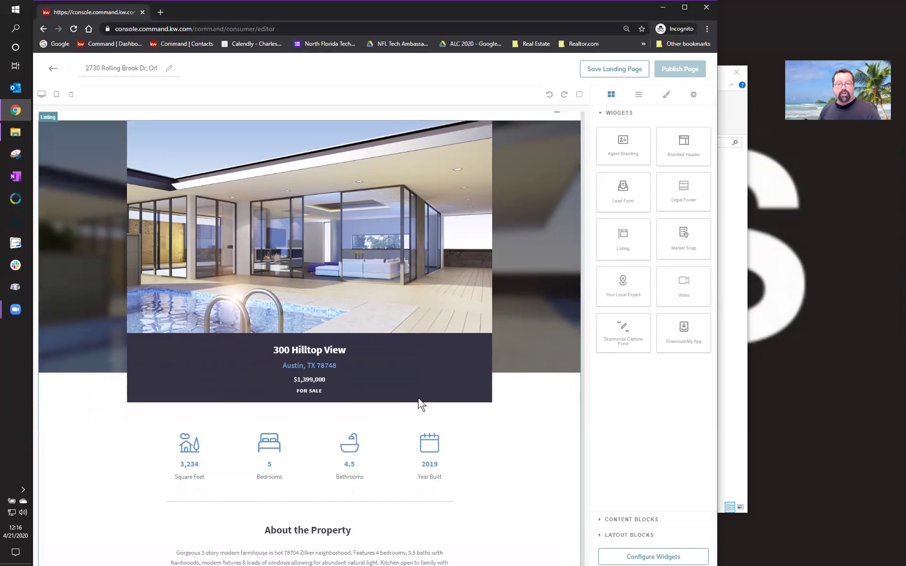
scroll(418, 397, down, 1)
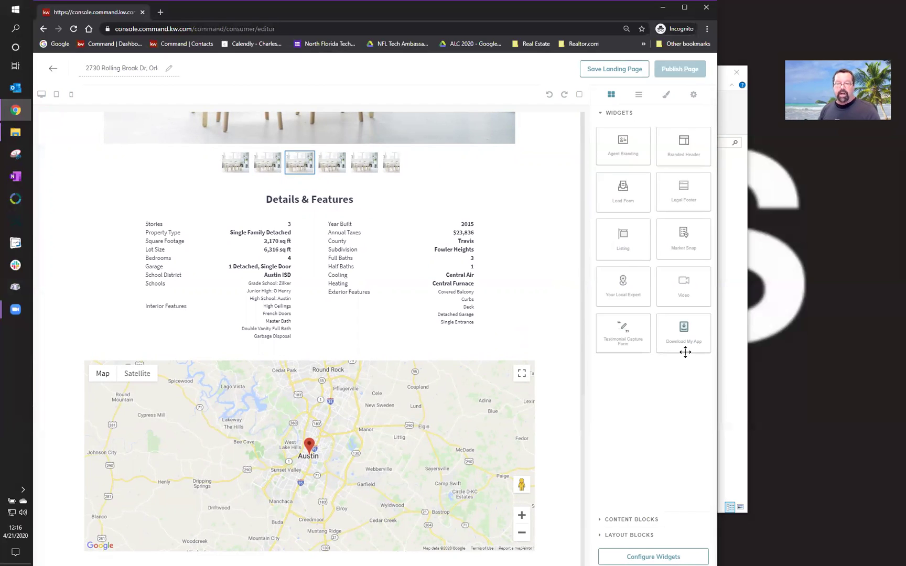
- Drop the Download My App widget into the page below the listing's map
drag(682, 330, 535, 350)
drag(527, 283, 513, 145)
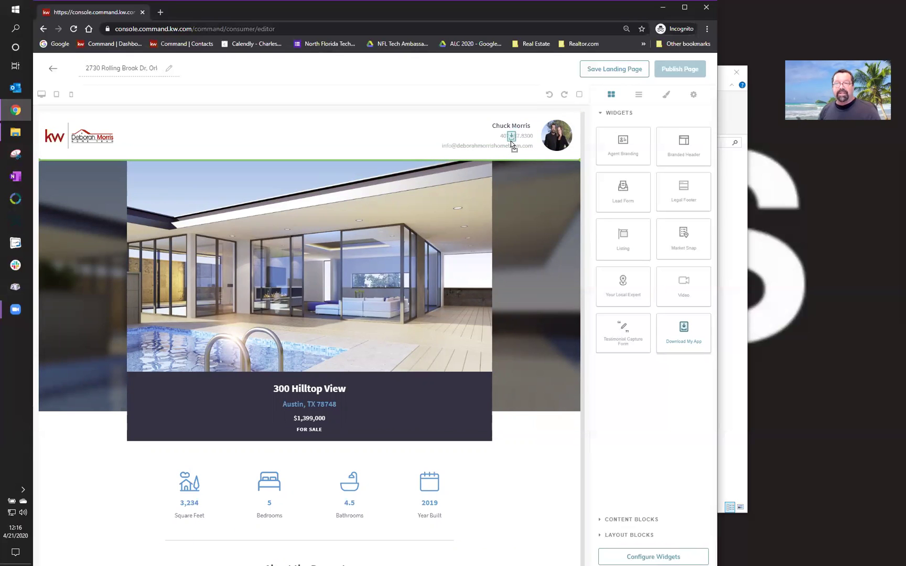
drag(512, 146, 532, 557)
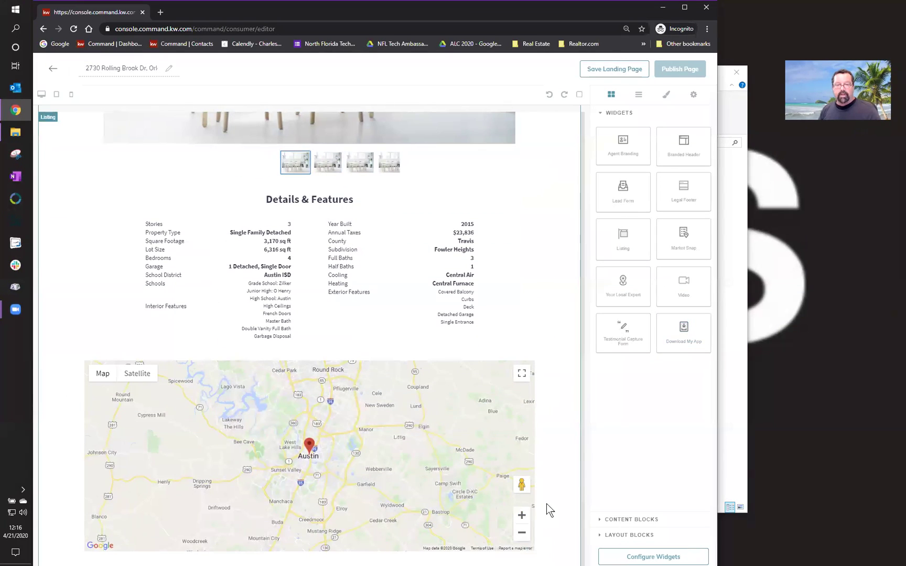
scroll(546, 509, down, 4)
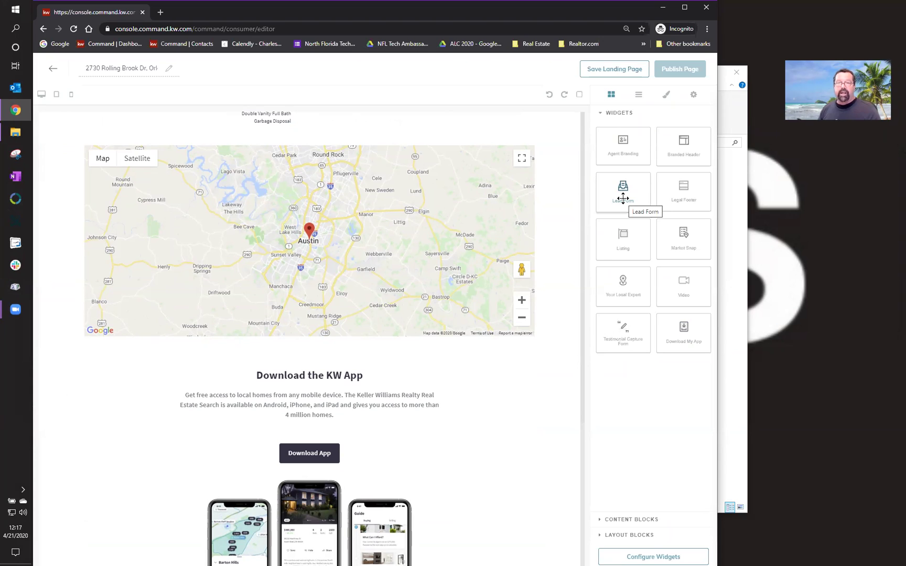
- Add the Lead Form widget below the app section and the Legal Footer at the page bottom
drag(623, 198, 484, 511)
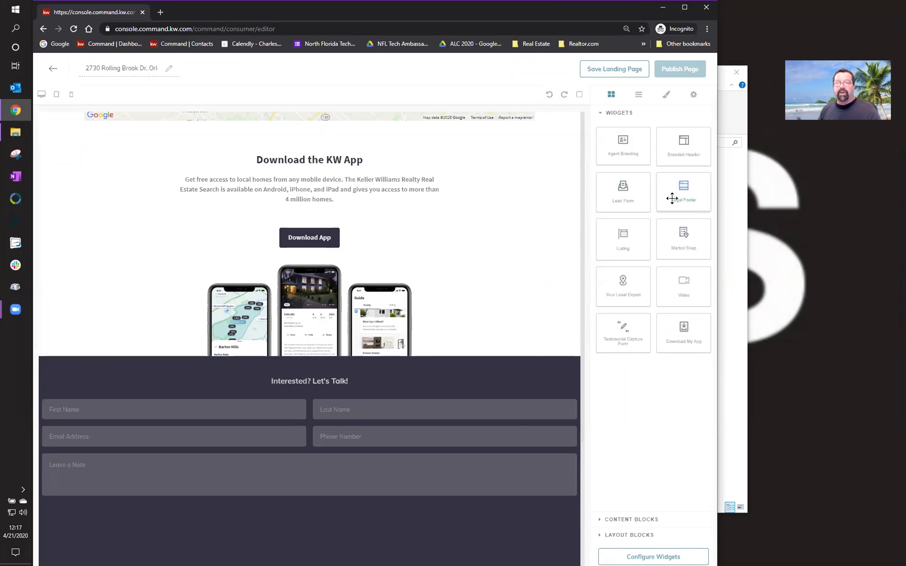
drag(681, 197, 441, 556)
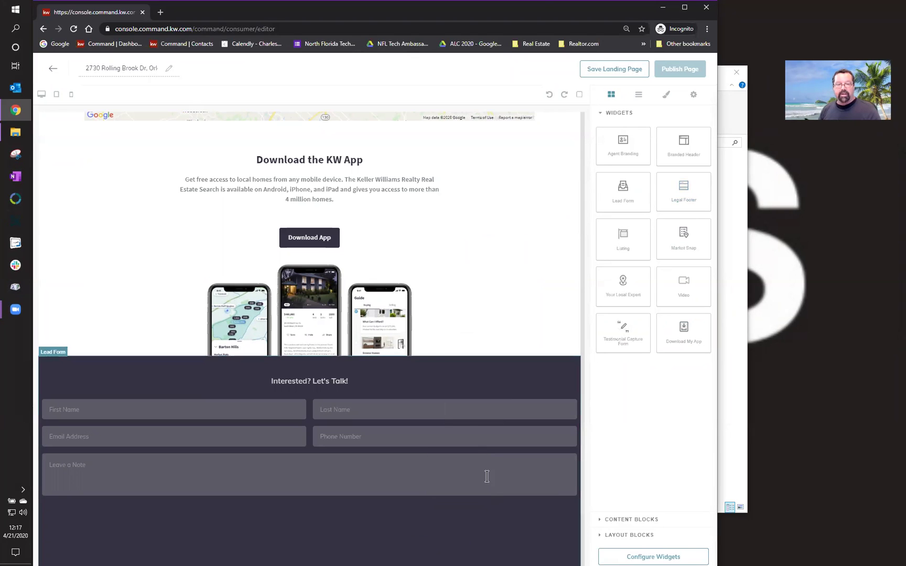
scroll(487, 476, down, 5)
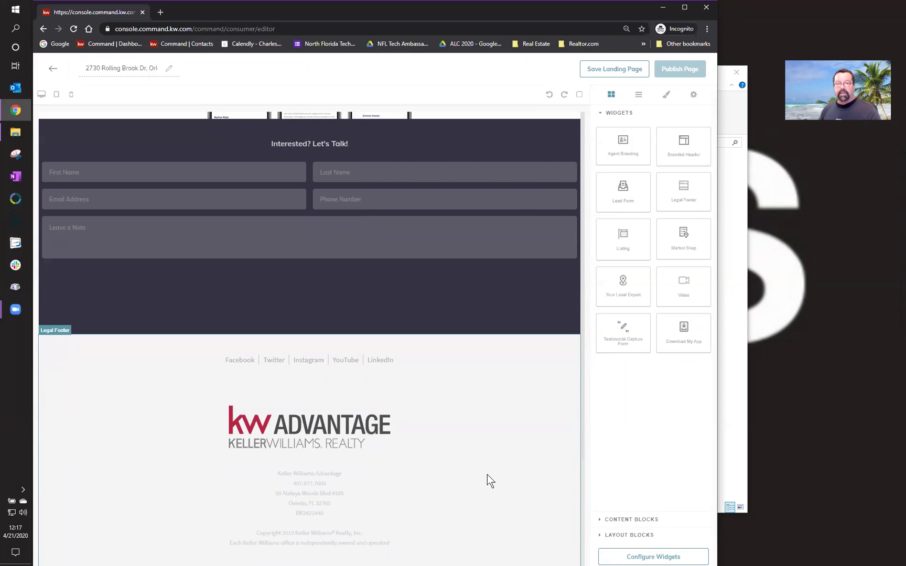
scroll(487, 474, up, 9)
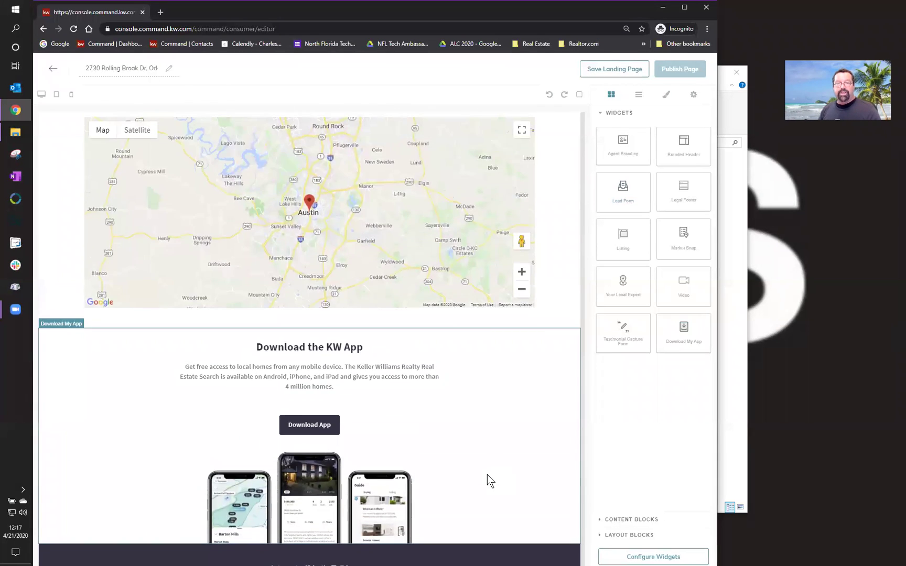
scroll(487, 475, up, 7)
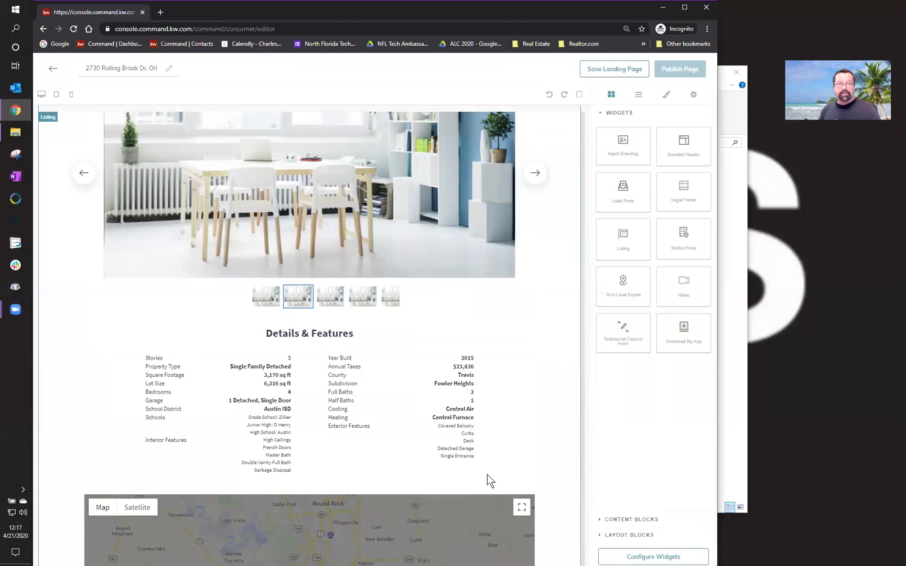
scroll(487, 474, up, 8)
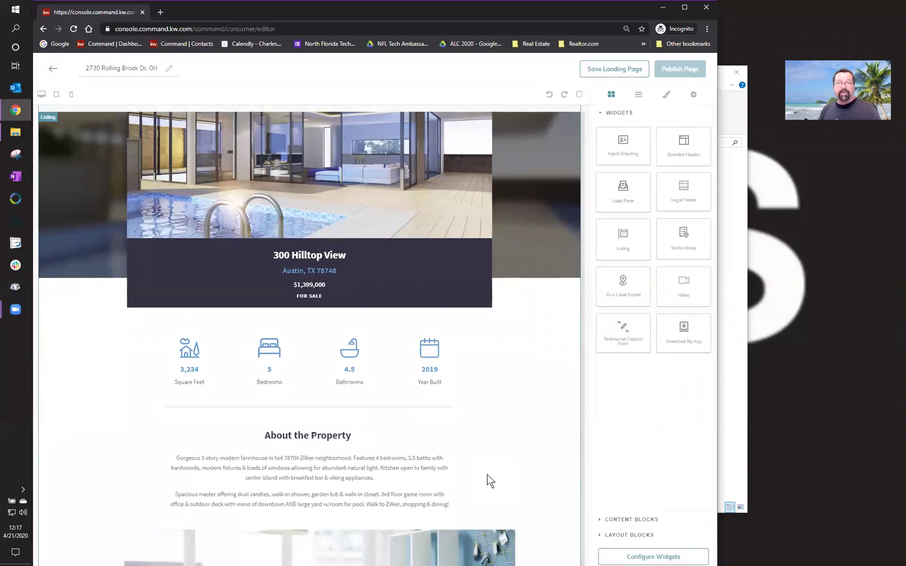
scroll(487, 475, up, 2)
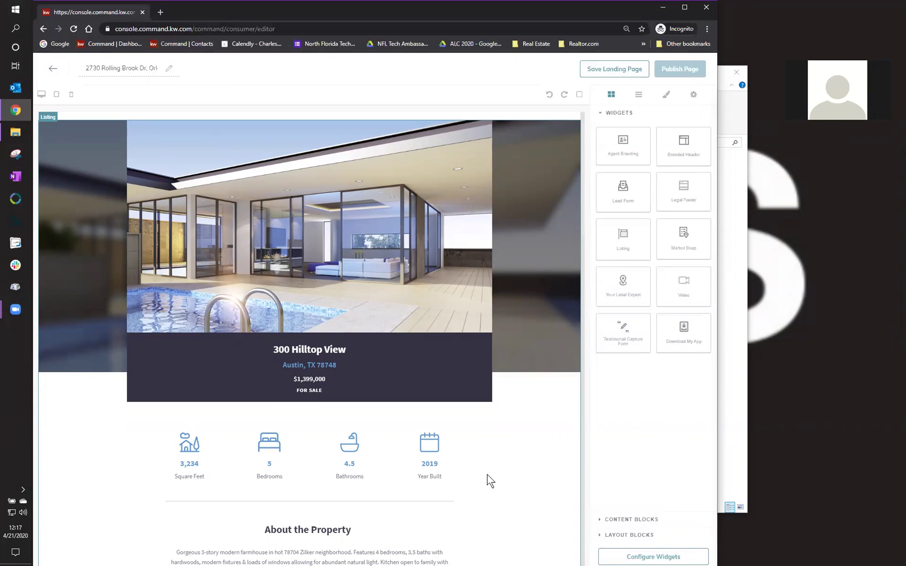
key(XF86AudioRaiseVolume)
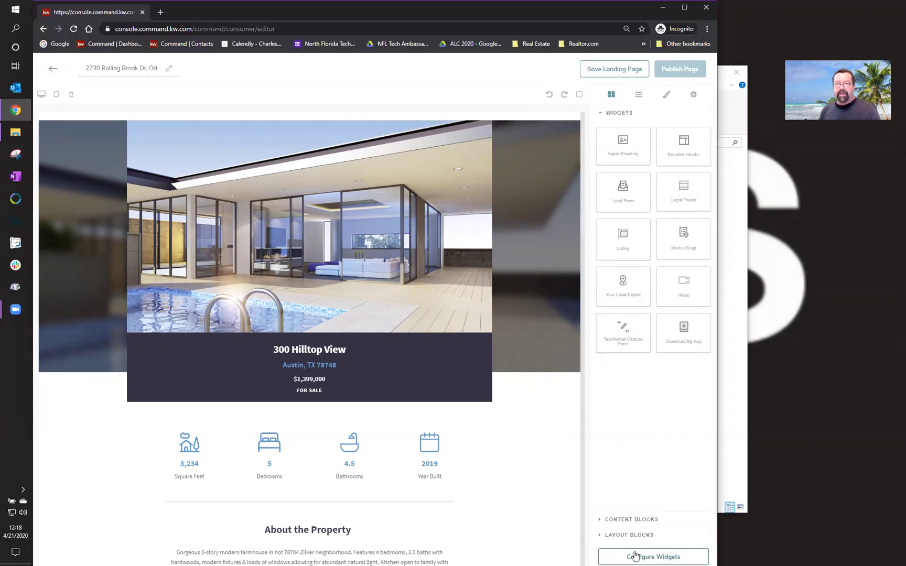
- Show the Configure Widgets checklist from the bottom of the widgets panel
click(635, 556)
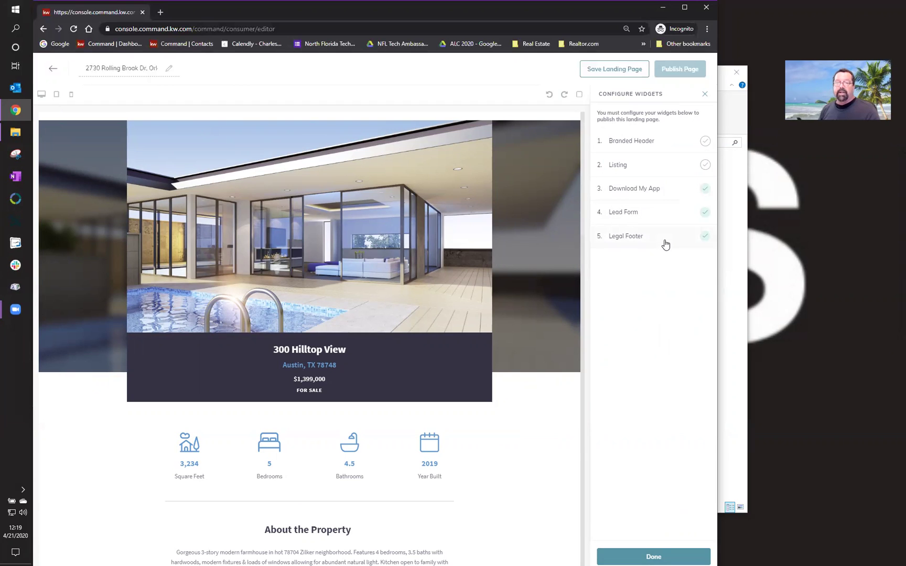
- Enter the listing's street address and Orlando as the Branded Header text, then Save and Apply
click(656, 141)
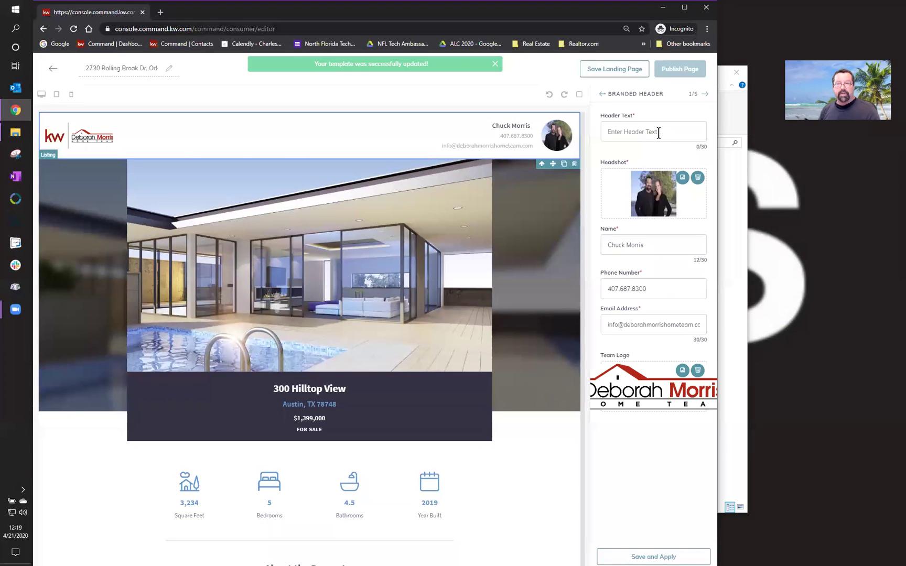
click(670, 131)
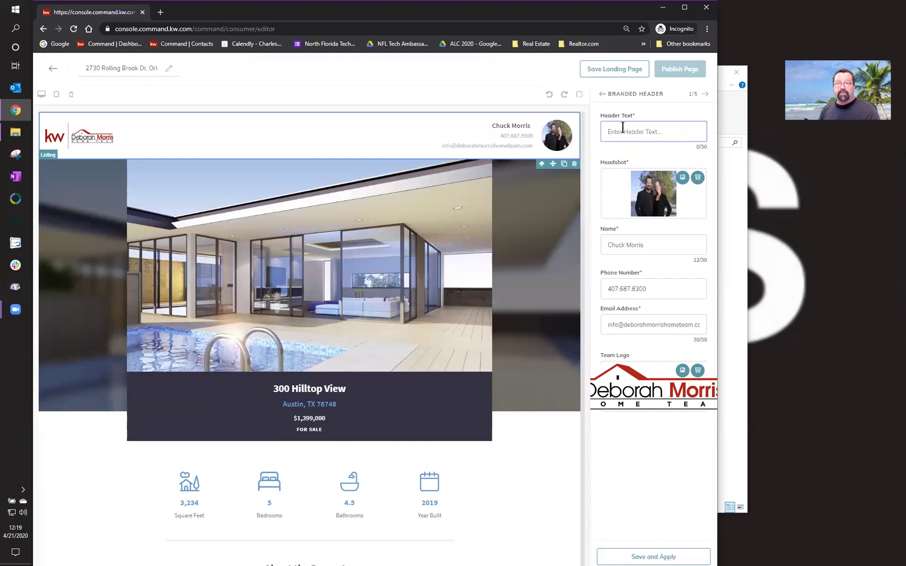
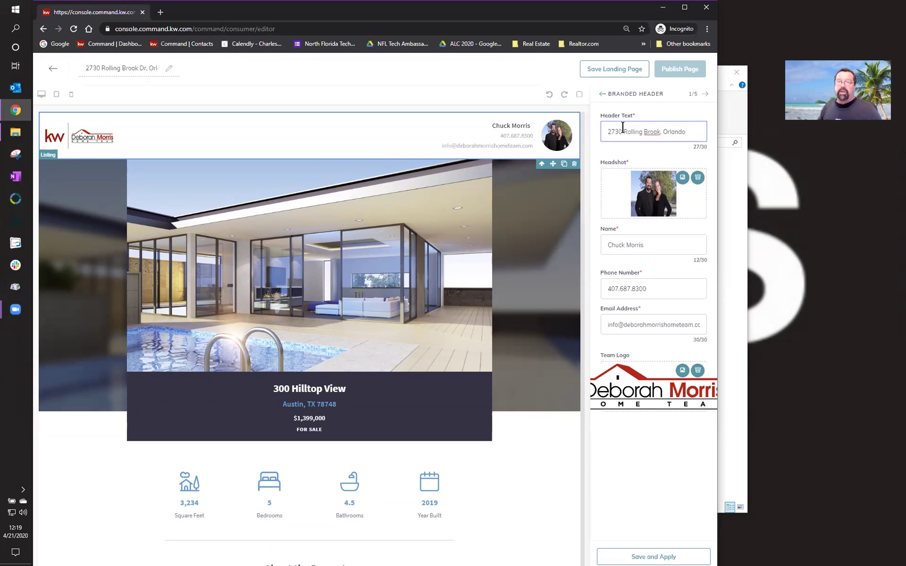
drag(707, 145, 687, 148)
click(678, 147)
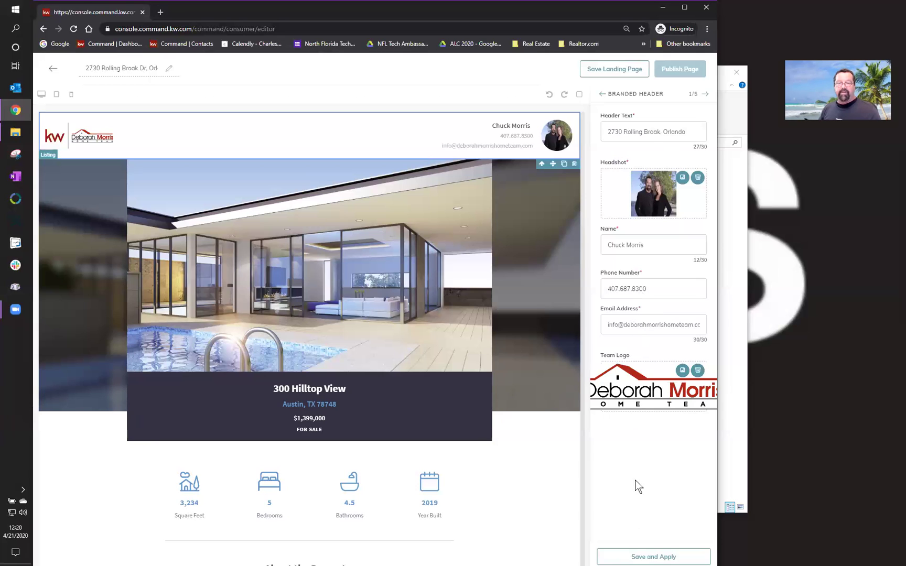
click(646, 555)
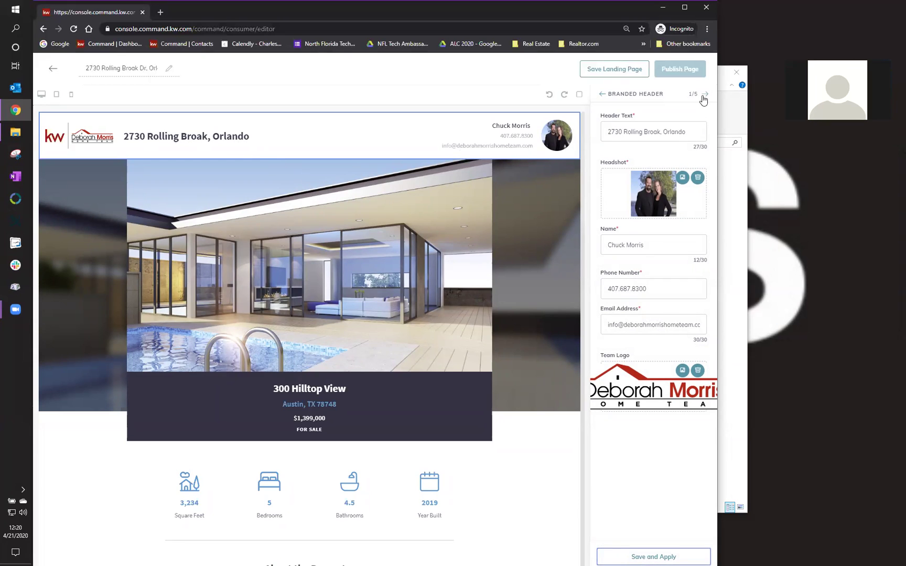
- Search listings by the property address and select the $375,000 Orlando listing for the Listing widget
click(705, 96)
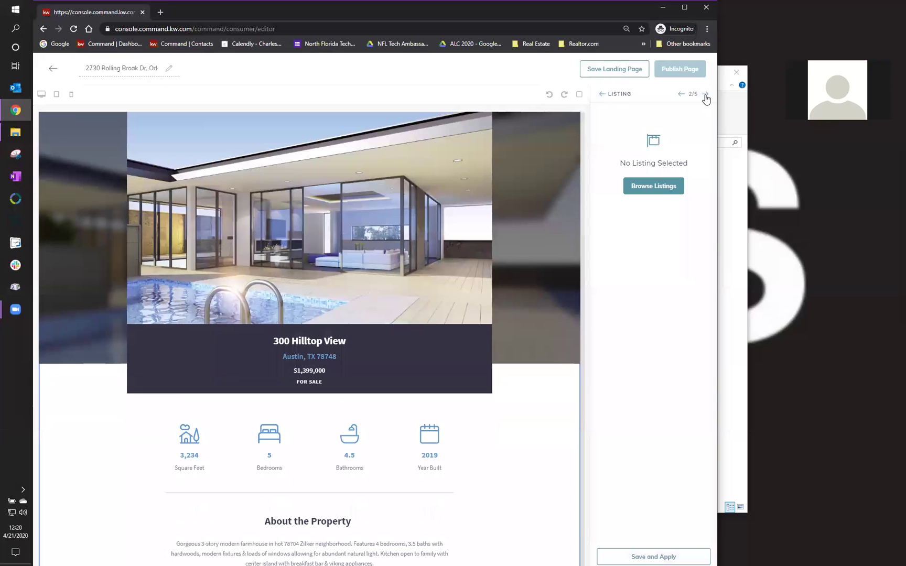
click(665, 193)
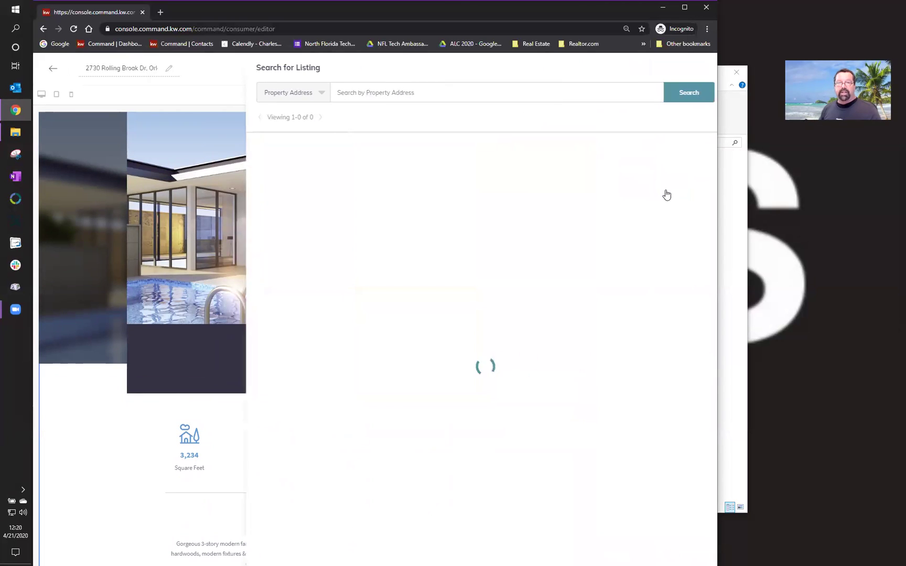
click(536, 92)
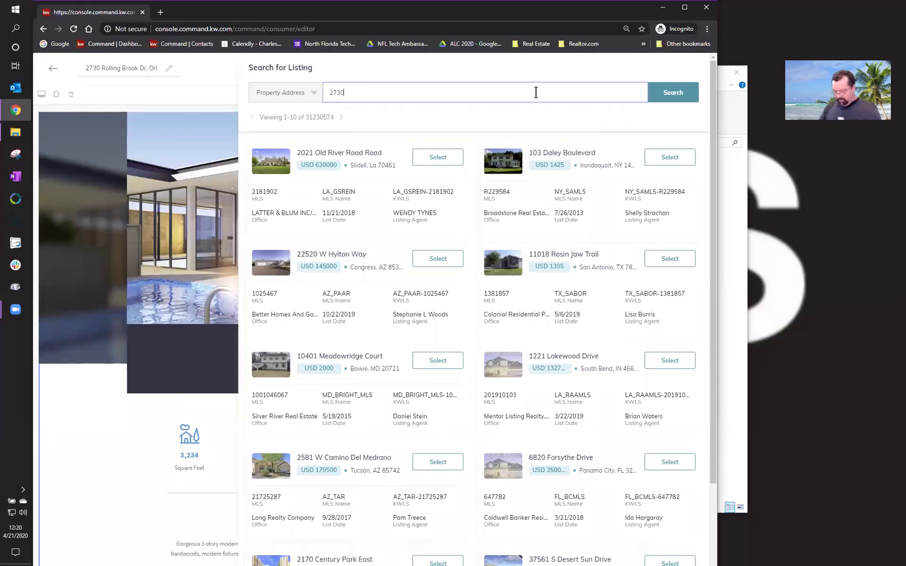
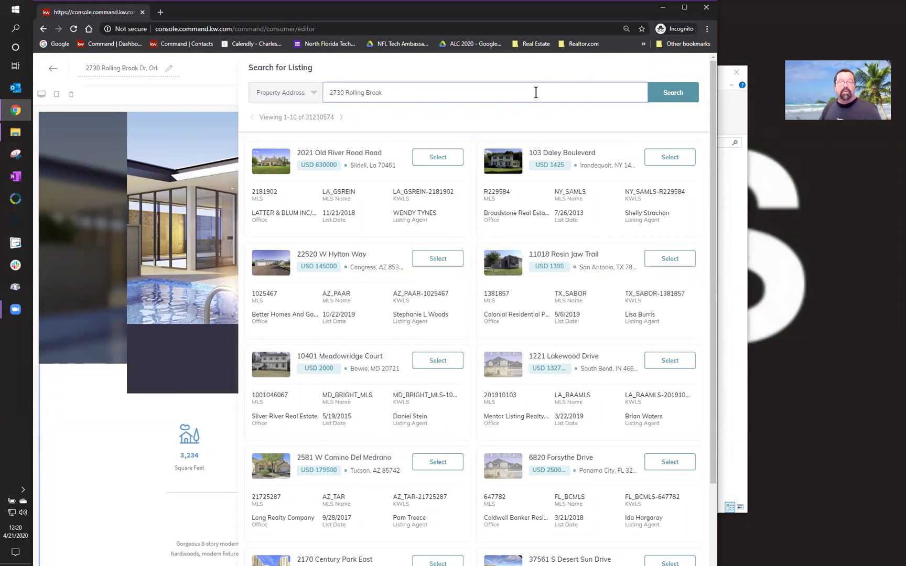
click(673, 100)
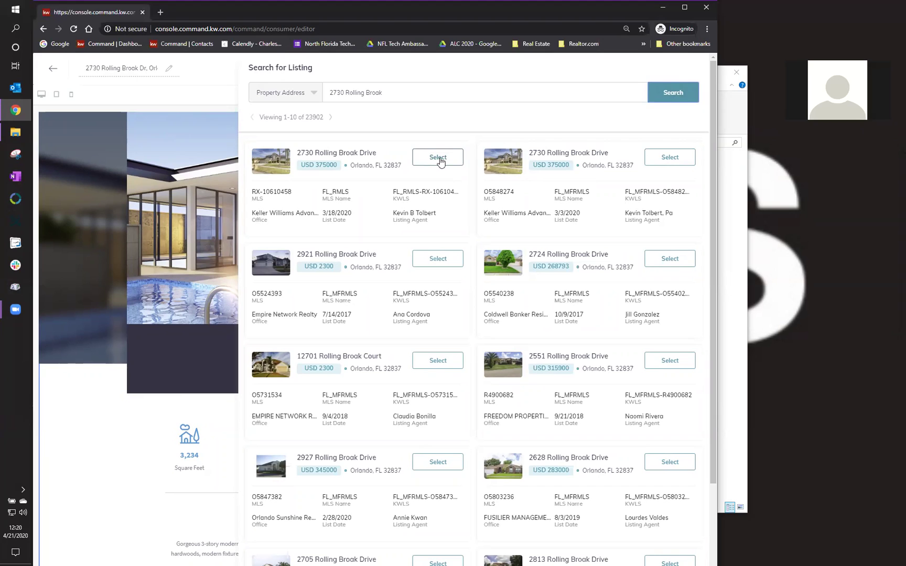
click(670, 157)
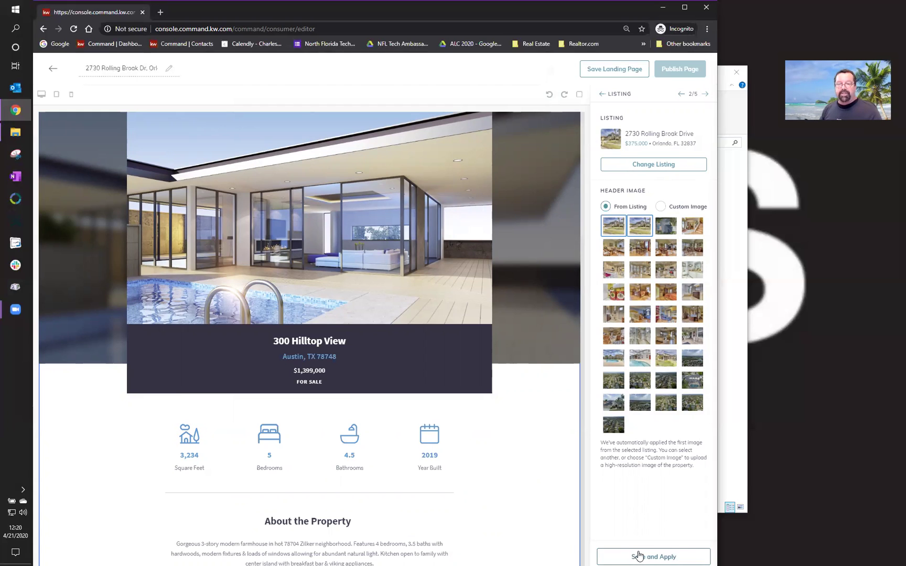
click(638, 556)
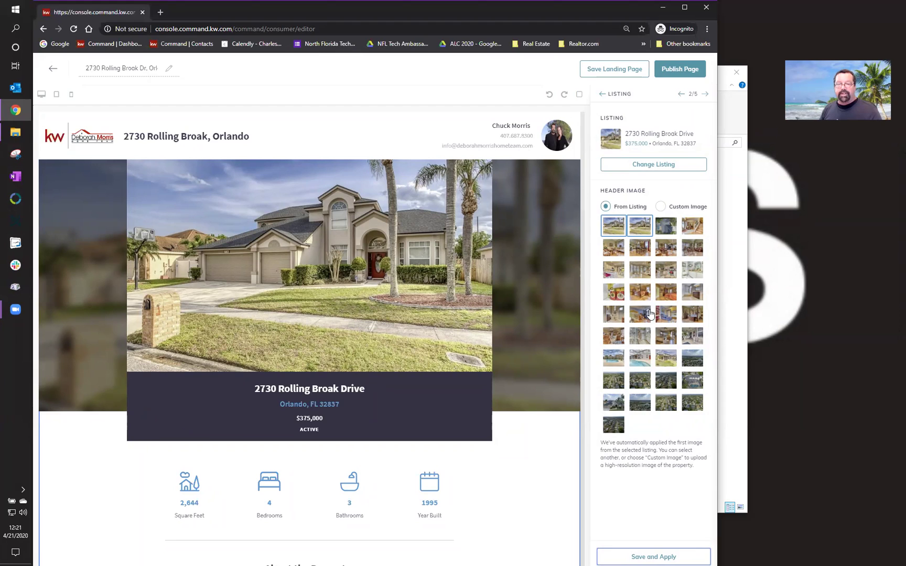
click(663, 360)
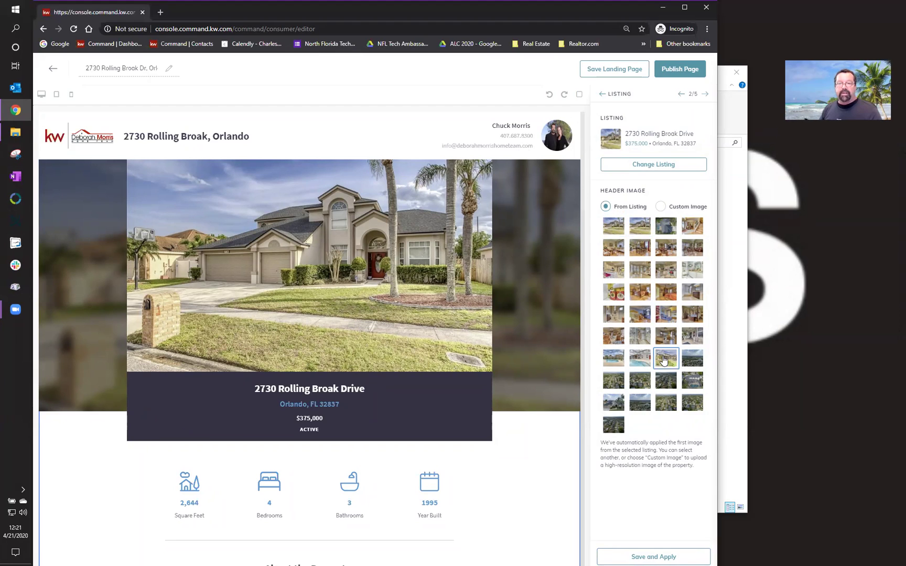
click(652, 555)
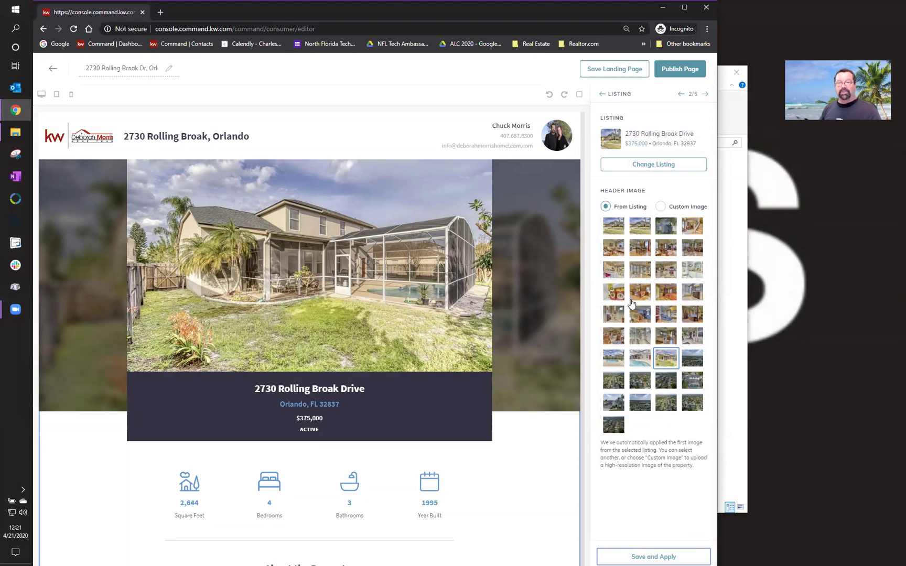
click(634, 229)
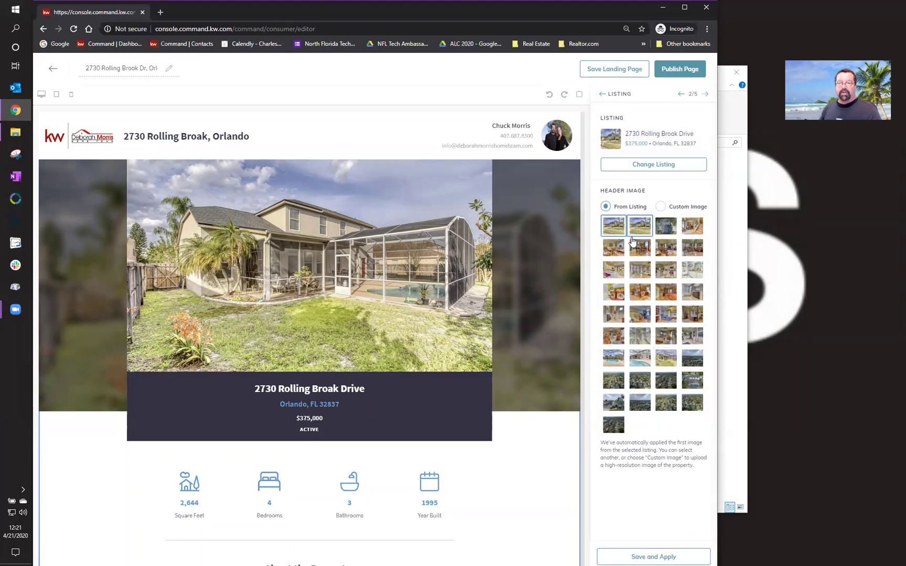
click(641, 557)
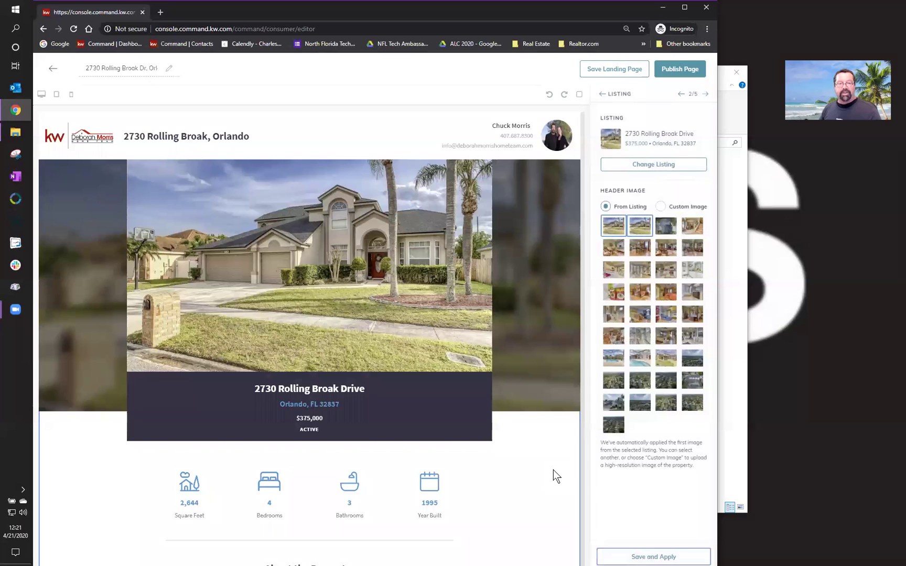
- Advance to the Download the KW App section and save it unchanged
scroll(553, 471, down, 5)
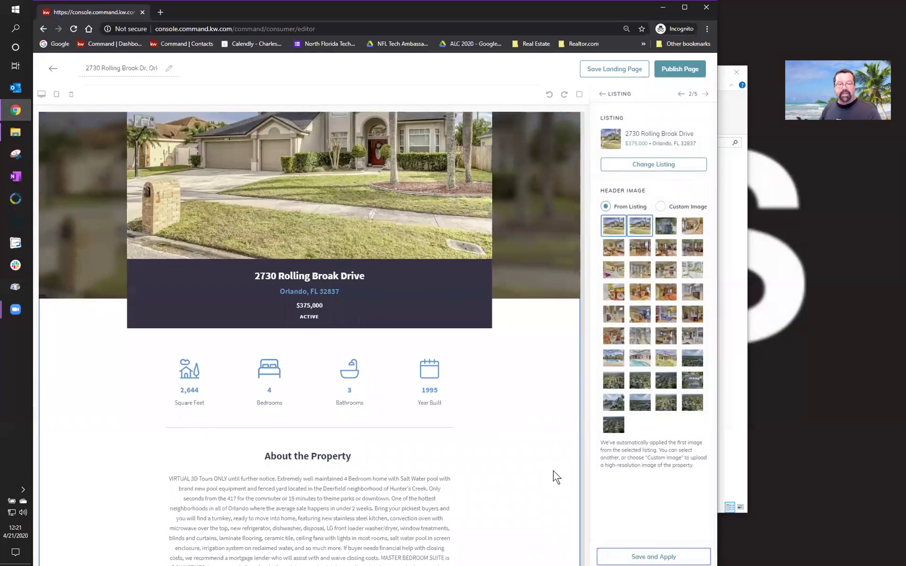
scroll(553, 471, down, 6)
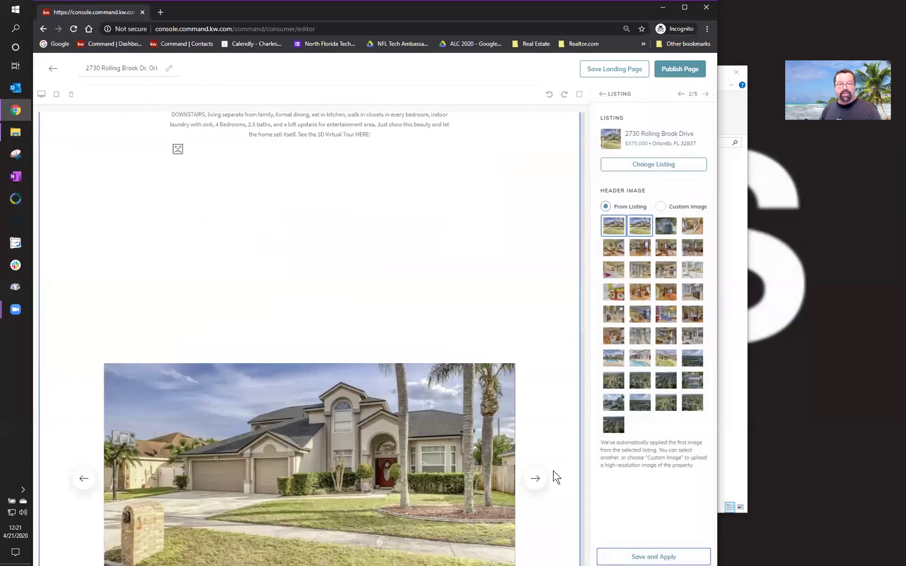
scroll(553, 471, down, 2)
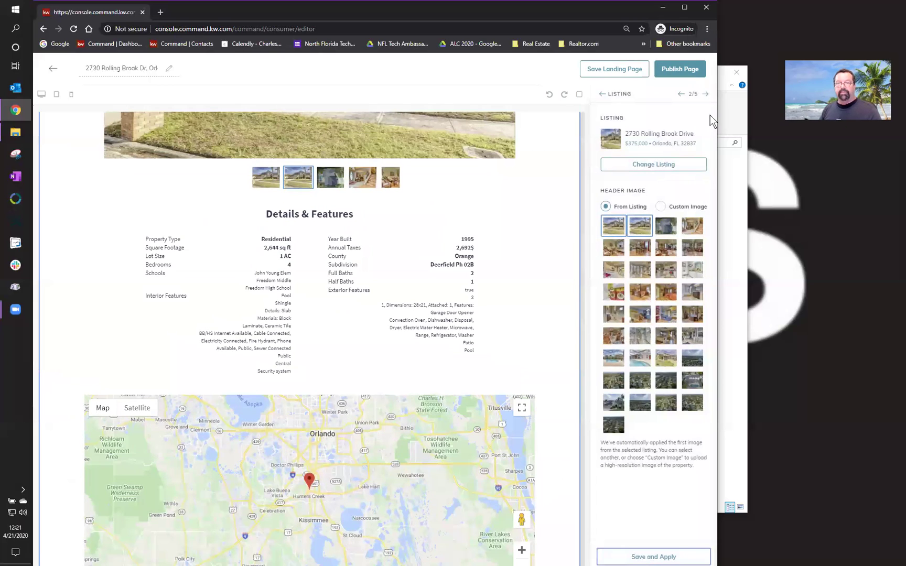
click(705, 95)
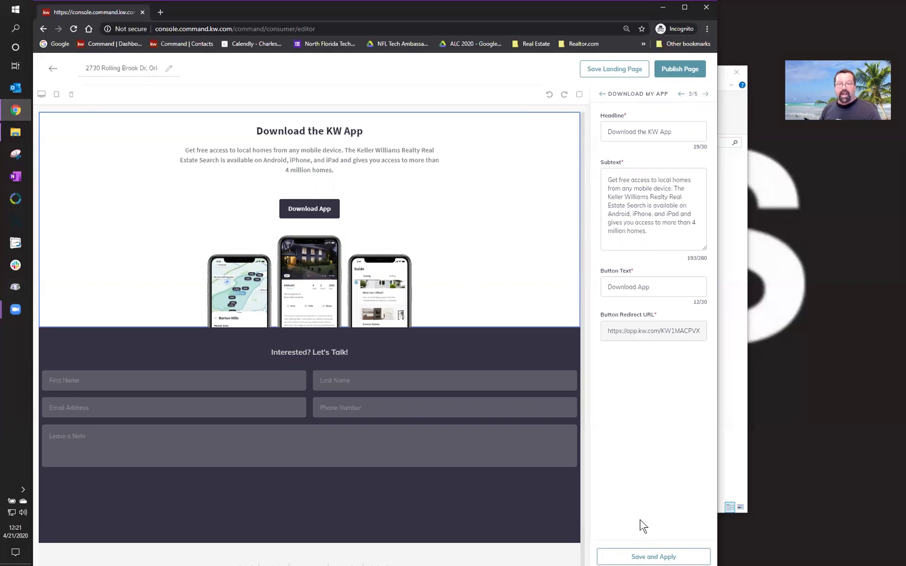
click(641, 556)
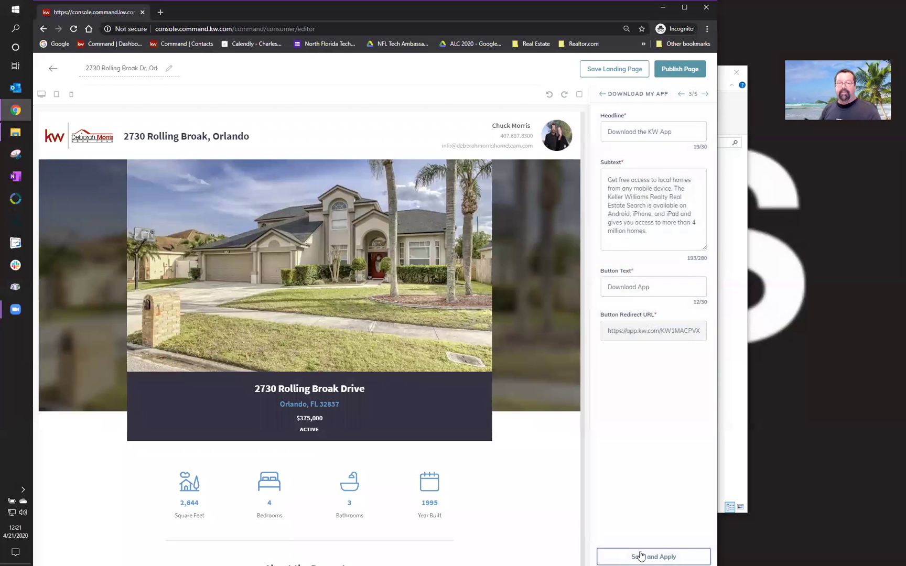
- Scroll the app section preview and advance to the Lead Form settings
scroll(544, 428, down, 2)
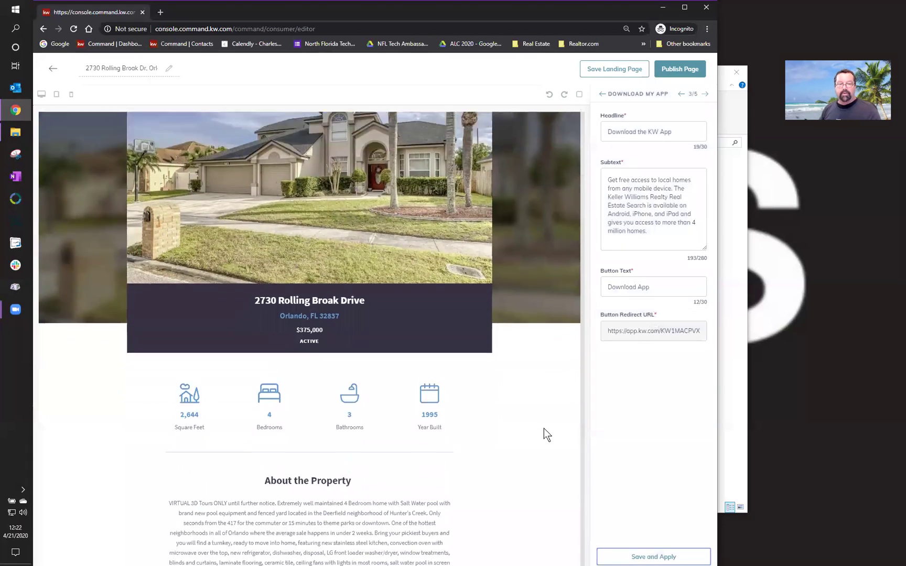
scroll(543, 428, down, 10)
scroll(543, 428, down, 10)
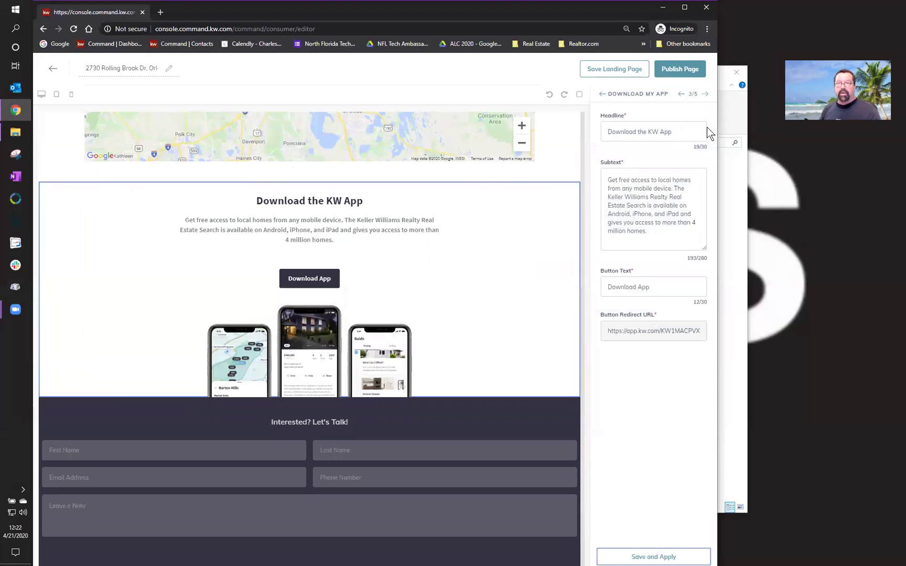
click(706, 94)
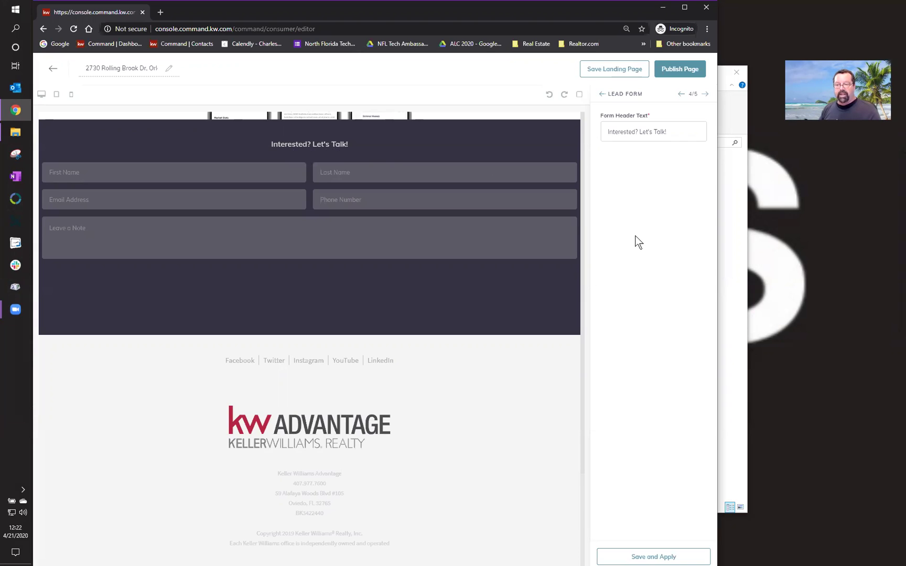
- Save the lead form with heading 'Interested? Let's Talk!' and advance to Legal Footer 5/5
click(652, 556)
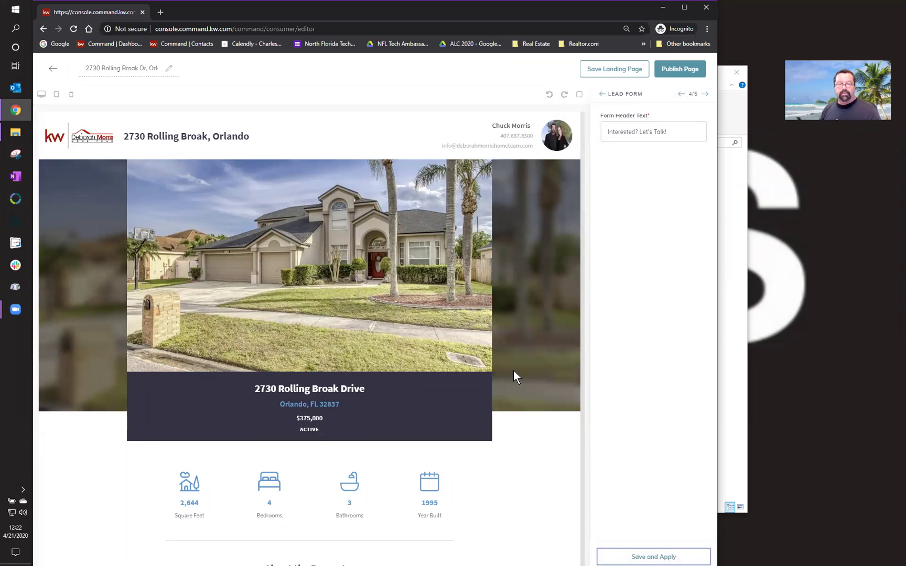
scroll(514, 370, down, 12)
scroll(513, 370, down, 15)
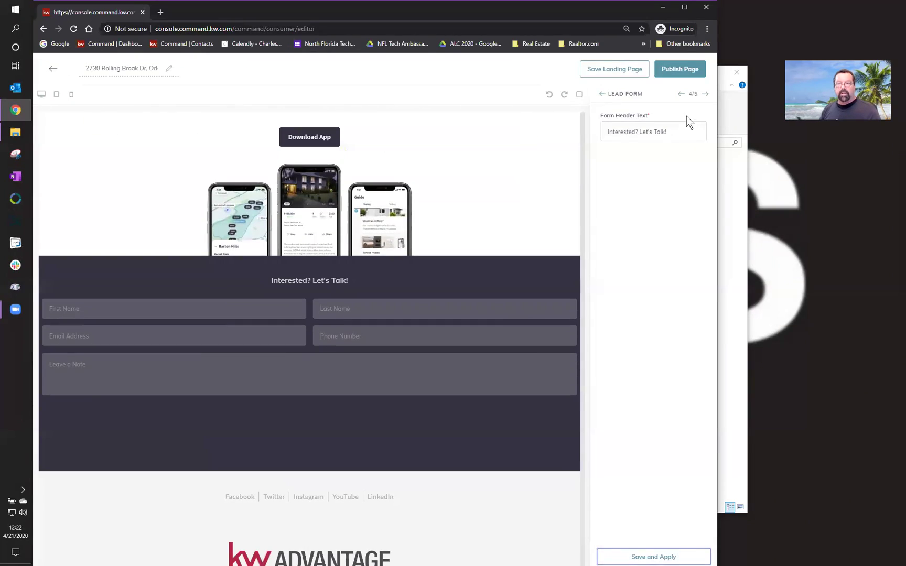
click(707, 95)
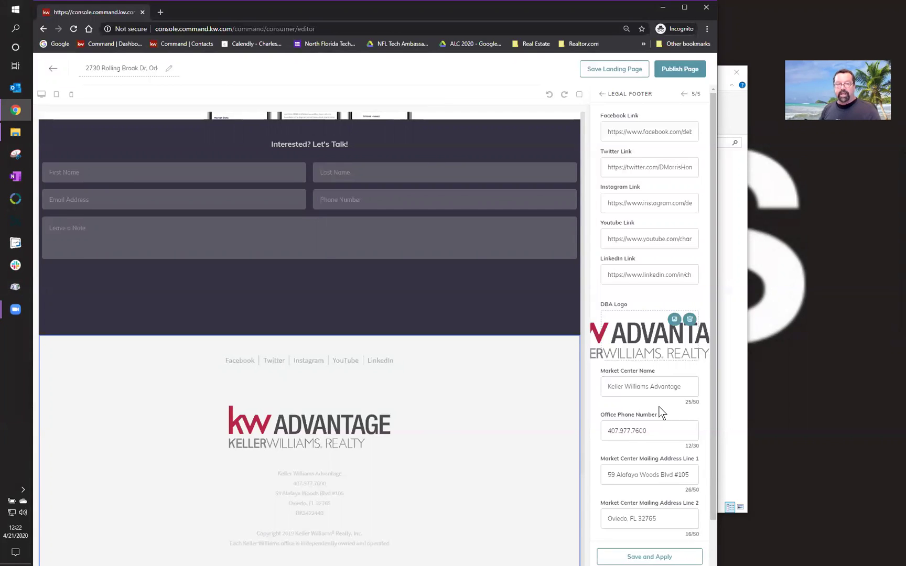
- Save the prefilled legal footer details and request publishing of the landing page
scroll(660, 412, down, 1)
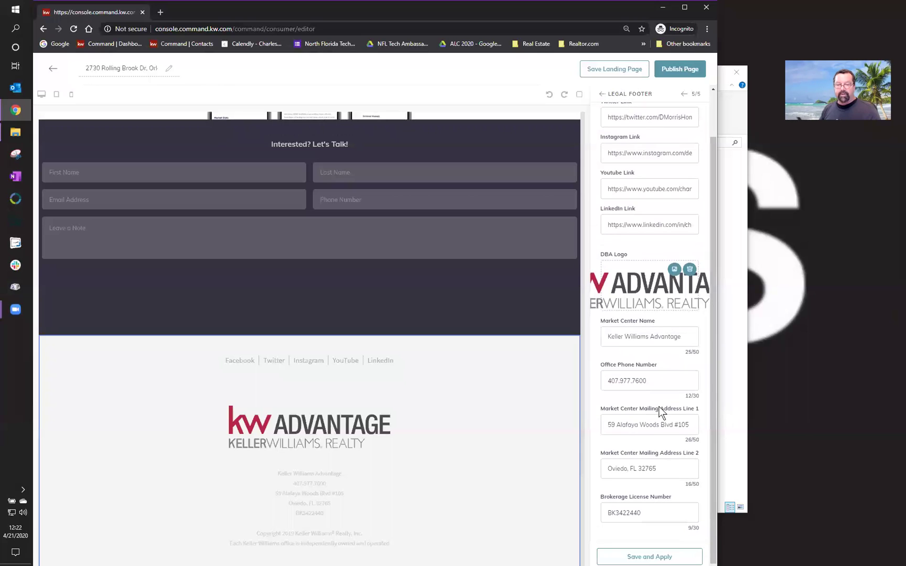
click(640, 555)
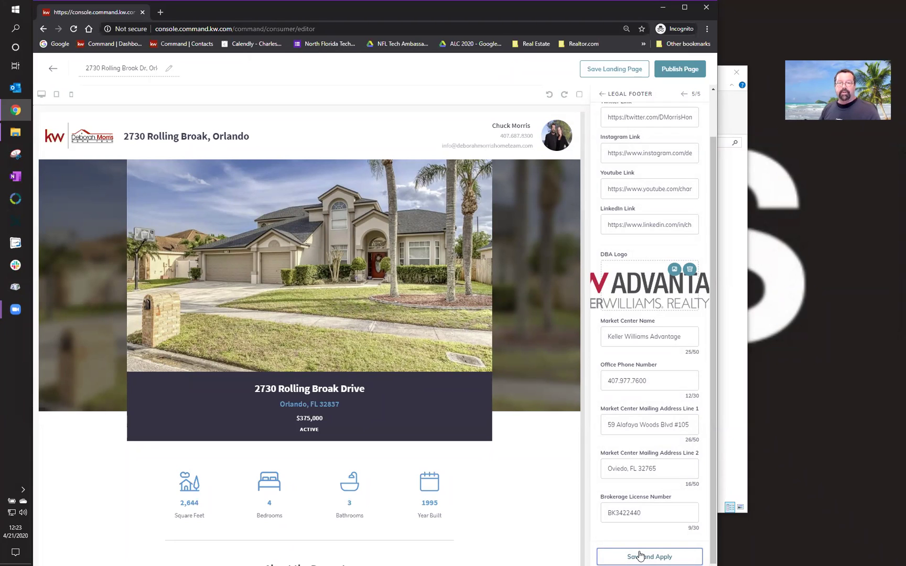
click(679, 69)
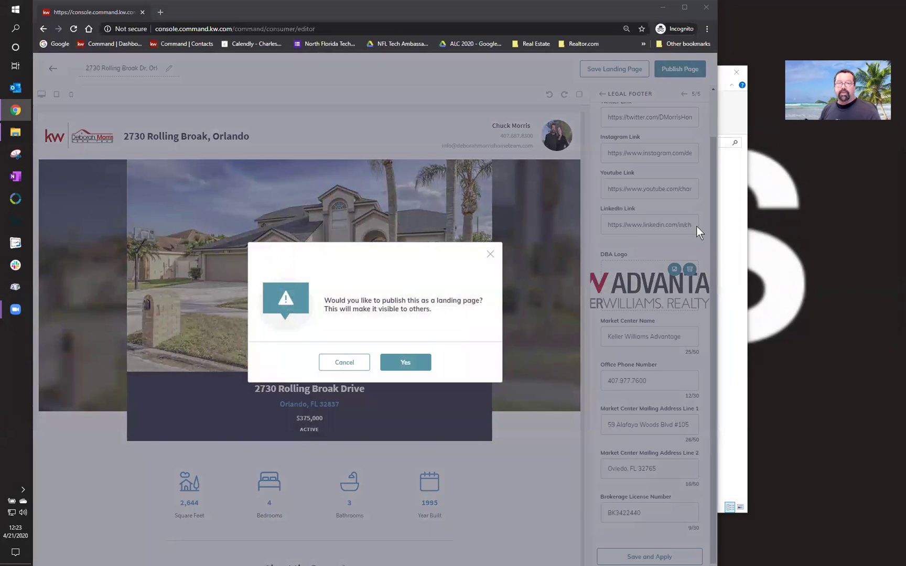
click(412, 363)
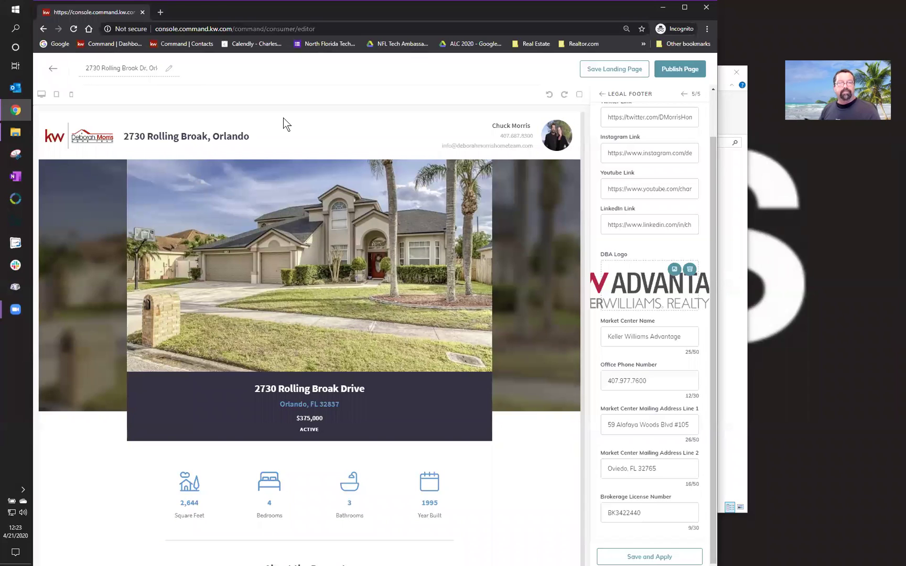
click(668, 69)
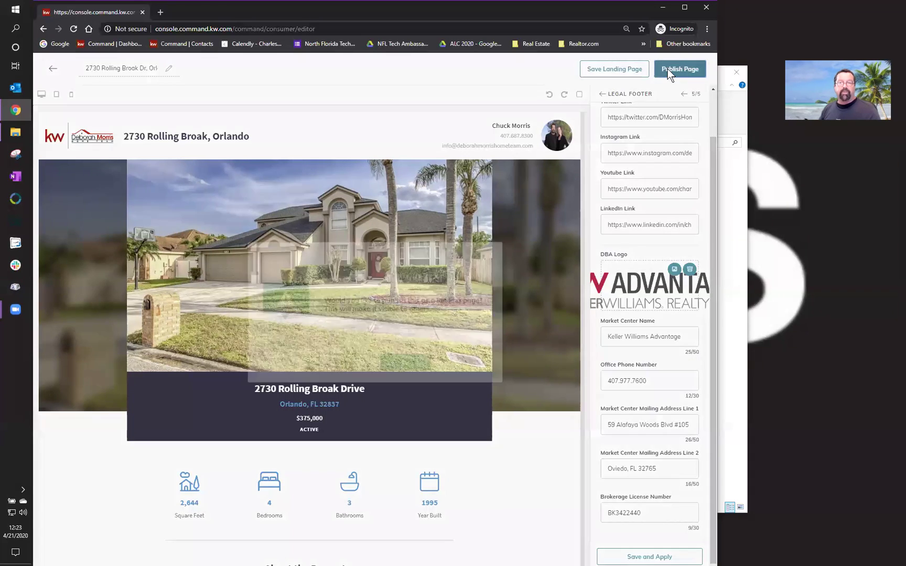
click(397, 358)
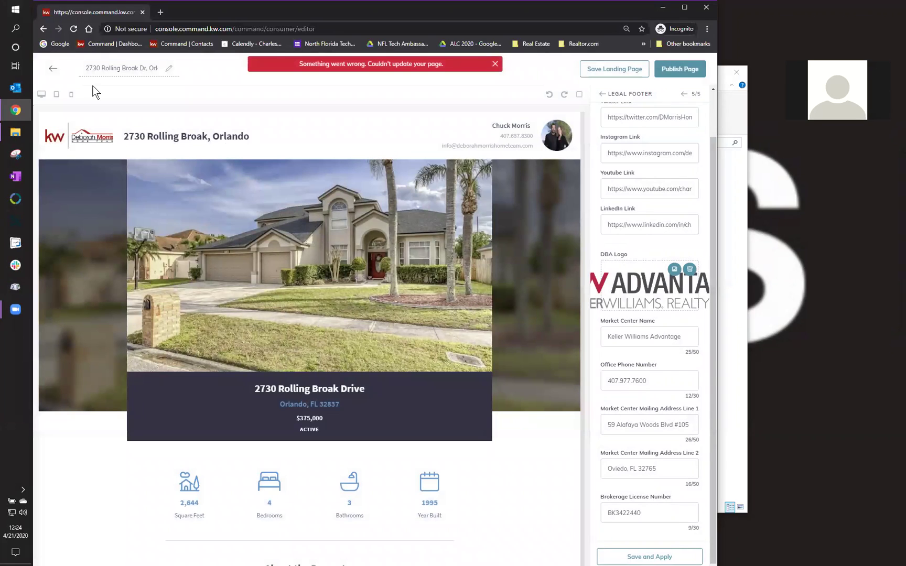
click(52, 69)
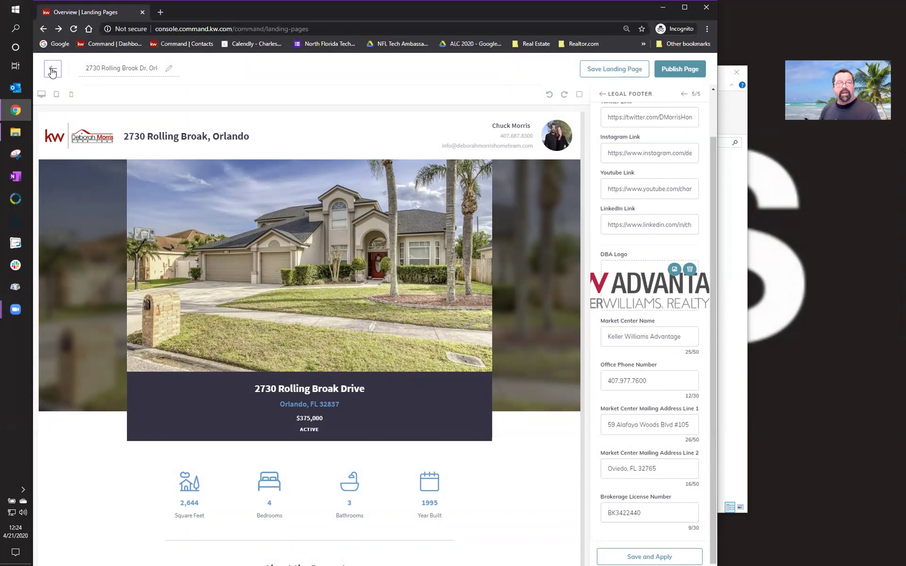
click(51, 70)
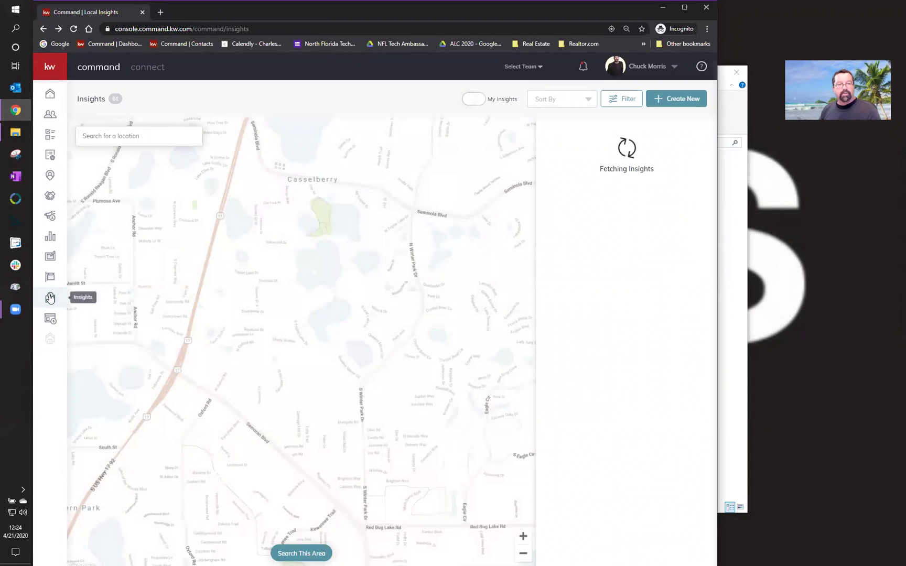
- After Landing Pages fails to open, change the address from /command/insights to /command/consumer
click(49, 320)
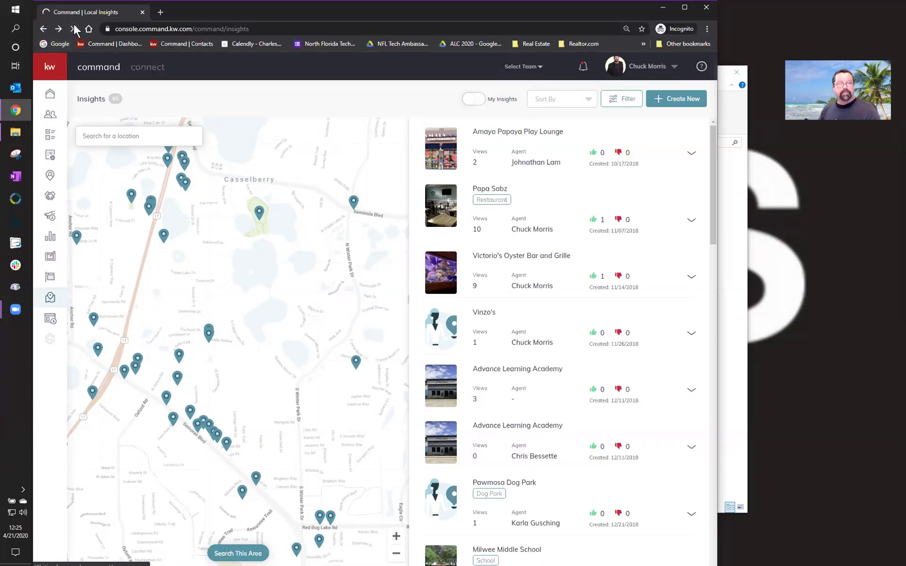
click(51, 321)
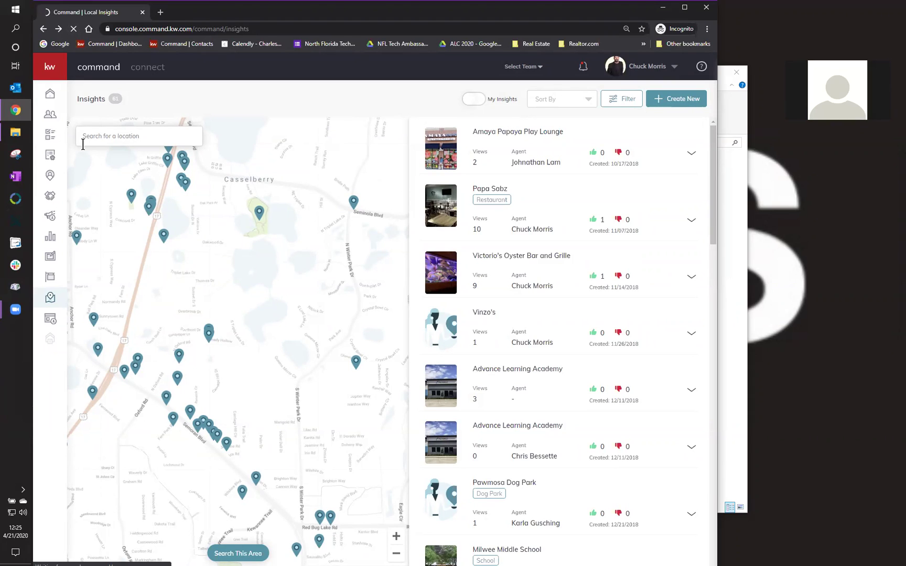
click(282, 28)
click(281, 28)
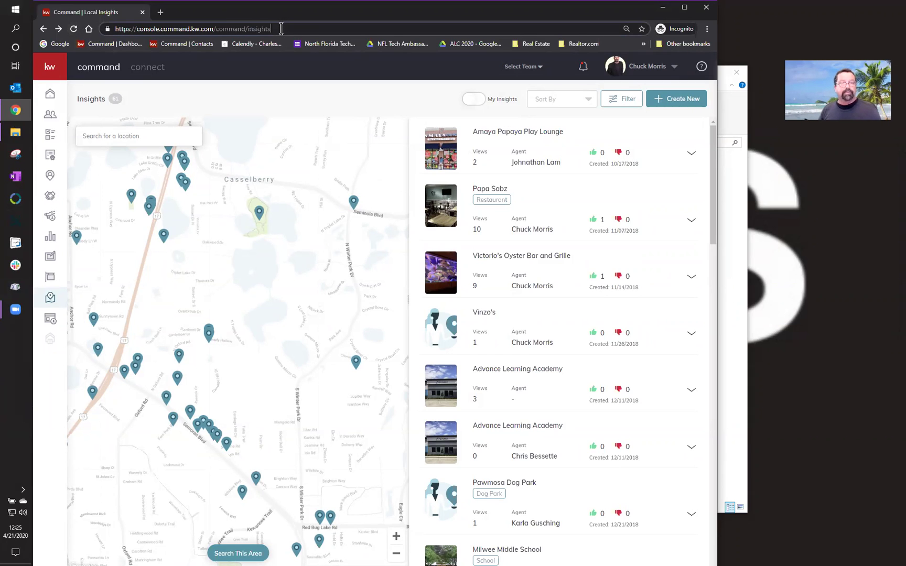
key(BackSpace)
key(BackSpace)
key(BackSpace)
key(BackSpace)
key(BackSpace)
key(BackSpace)
key(BackSpace)
key(BackSpace)
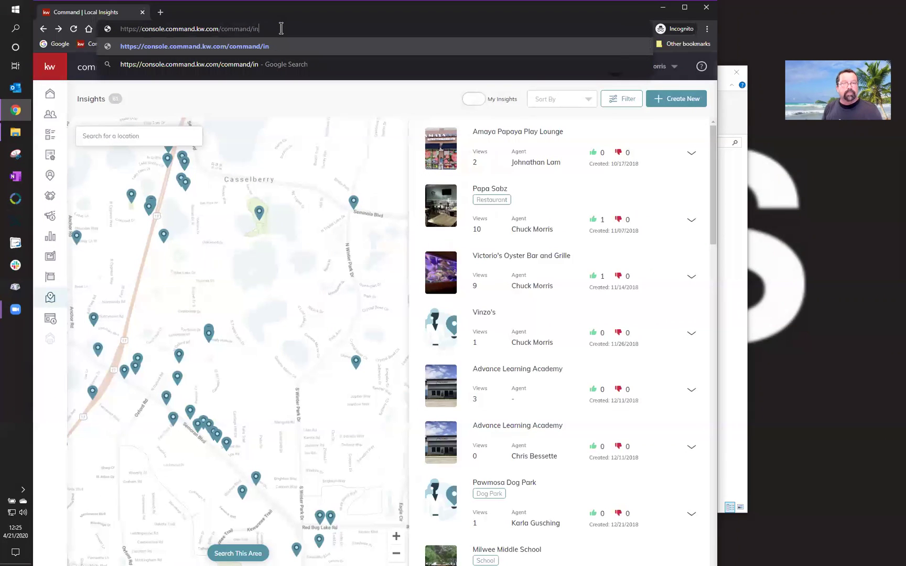
text(consumer)
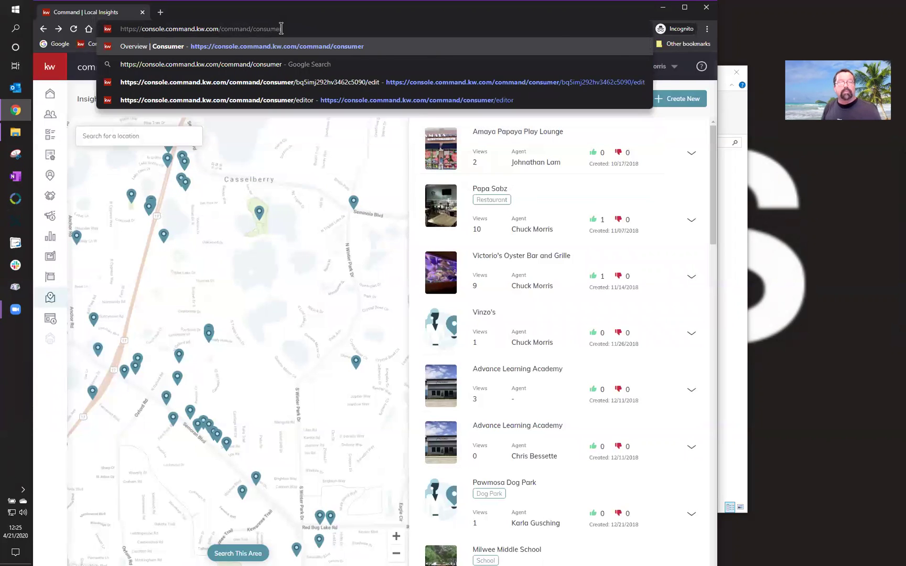
key(Return)
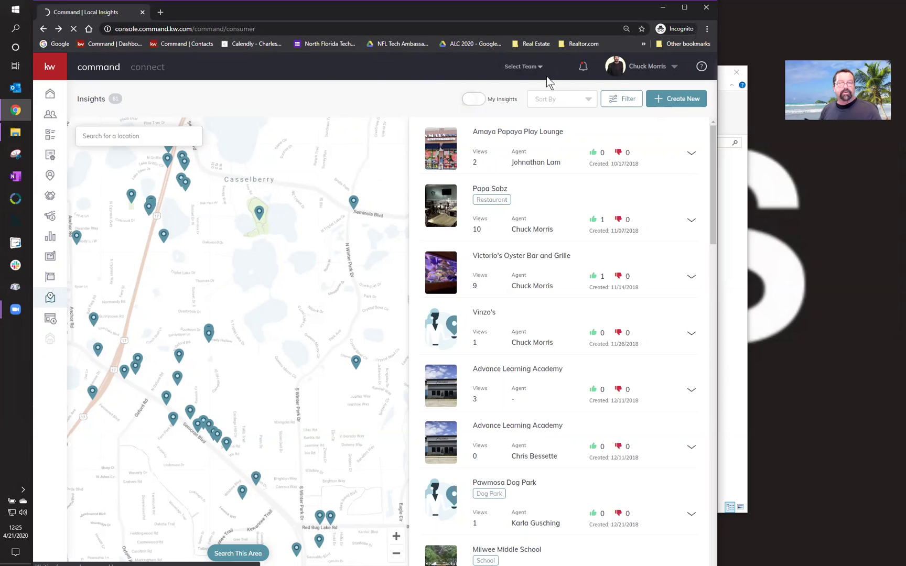
- Log out, sign back in with the saved login, and head to the Consumer section
click(637, 68)
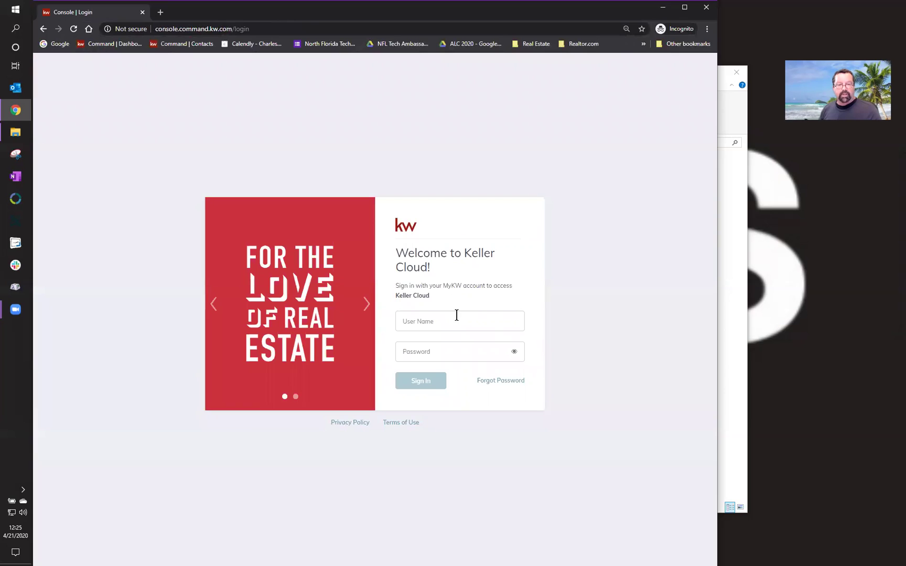
click(443, 323)
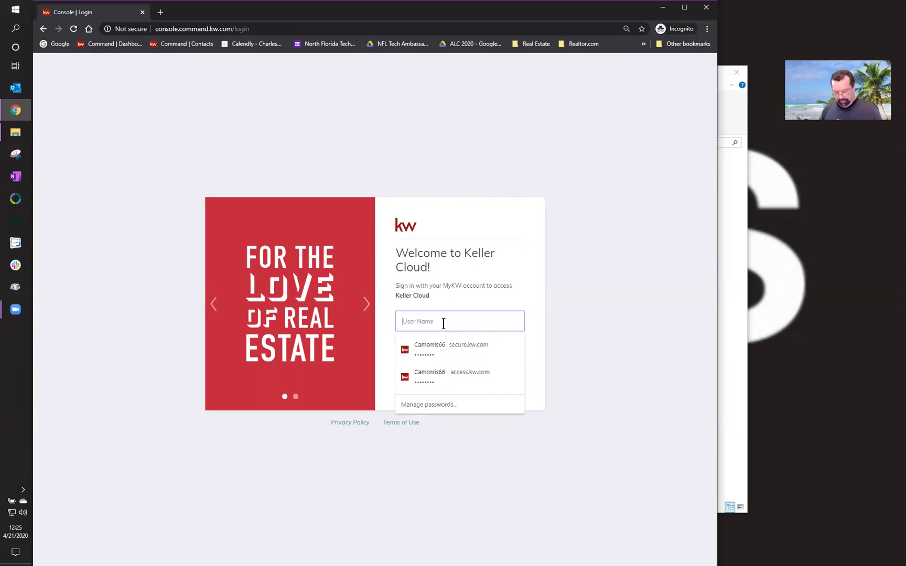
click(430, 370)
click(428, 381)
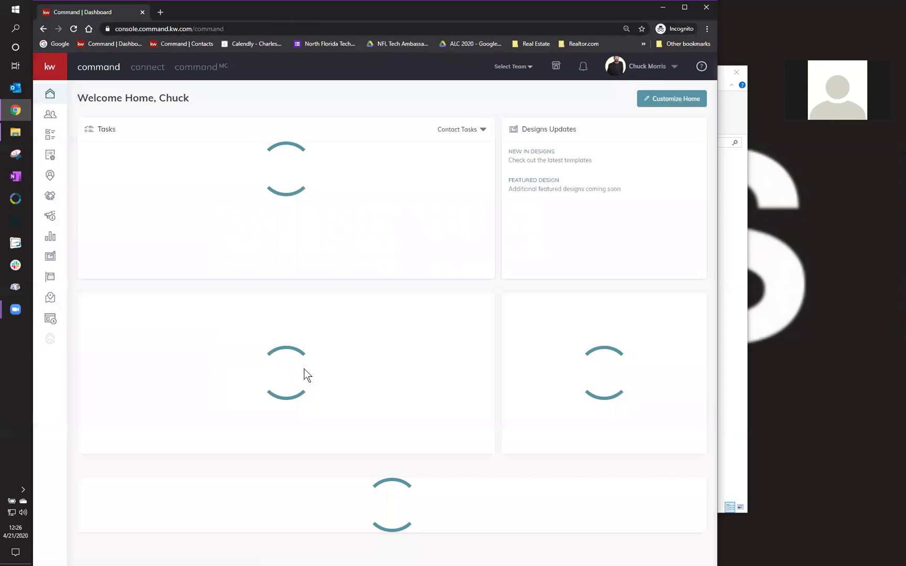
click(54, 323)
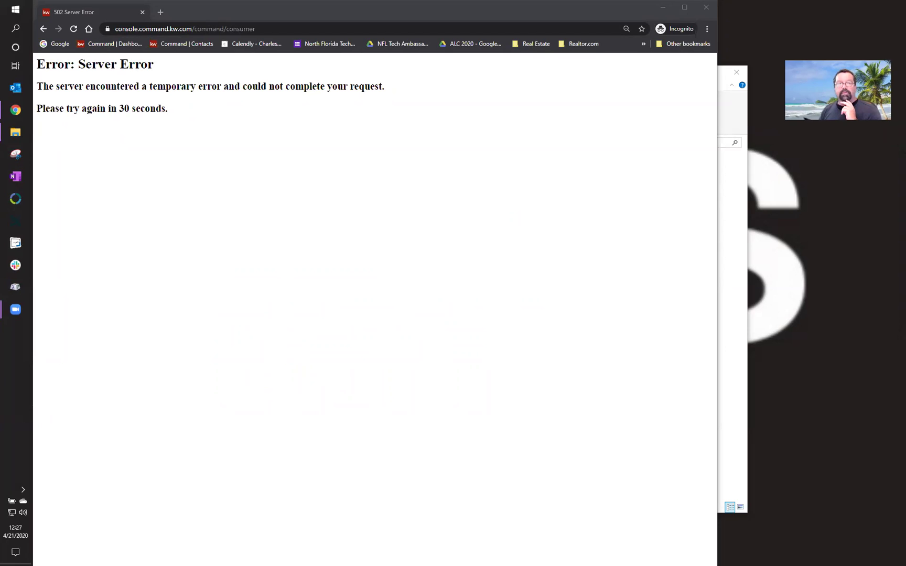
click(348, 231)
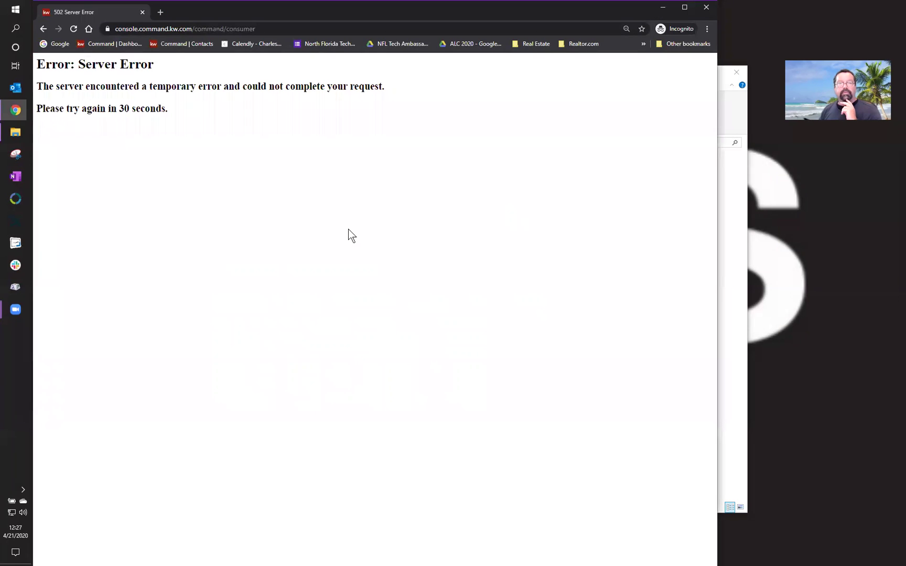
click(69, 29)
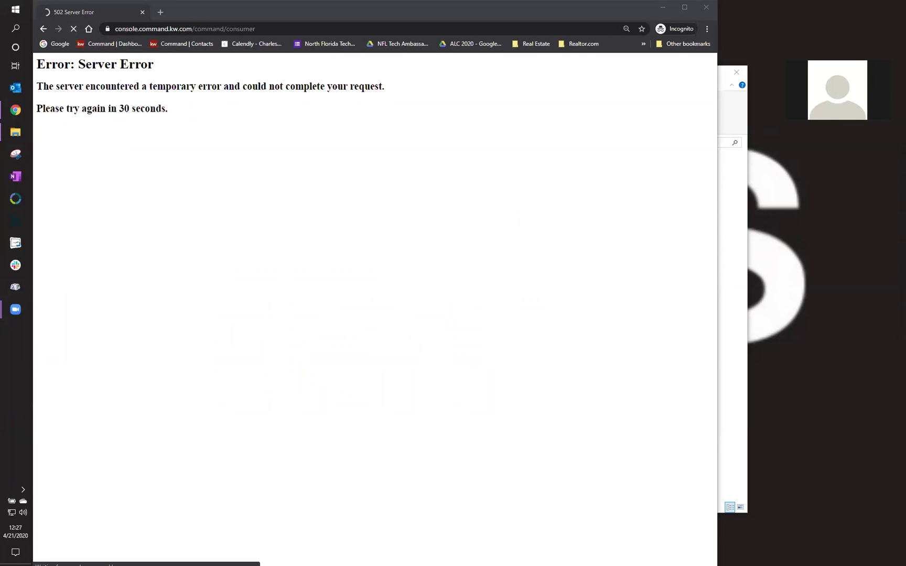
click(283, 192)
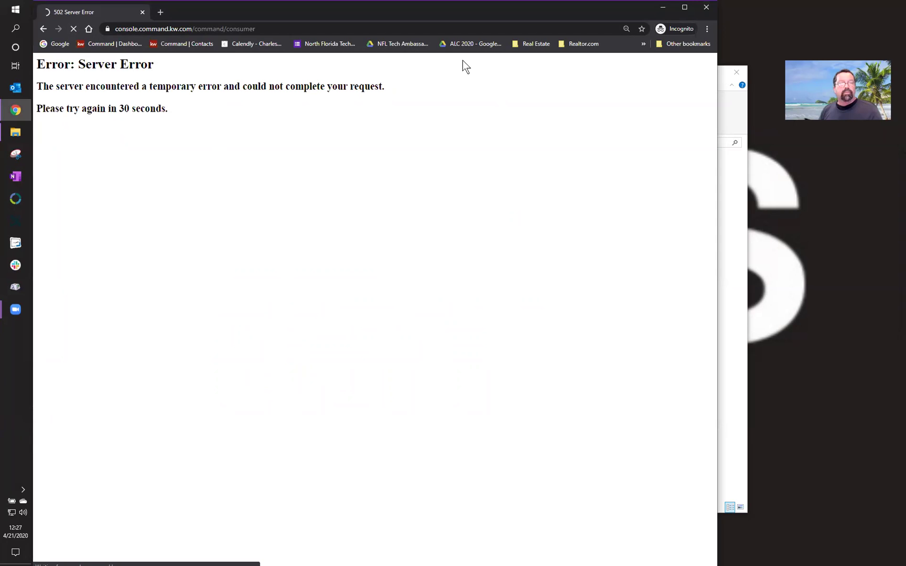
click(74, 30)
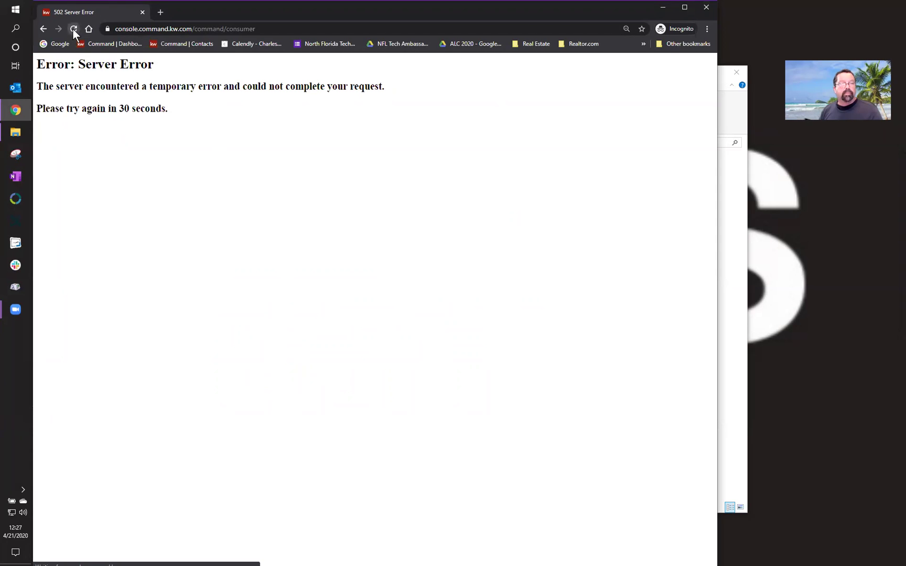
click(43, 28)
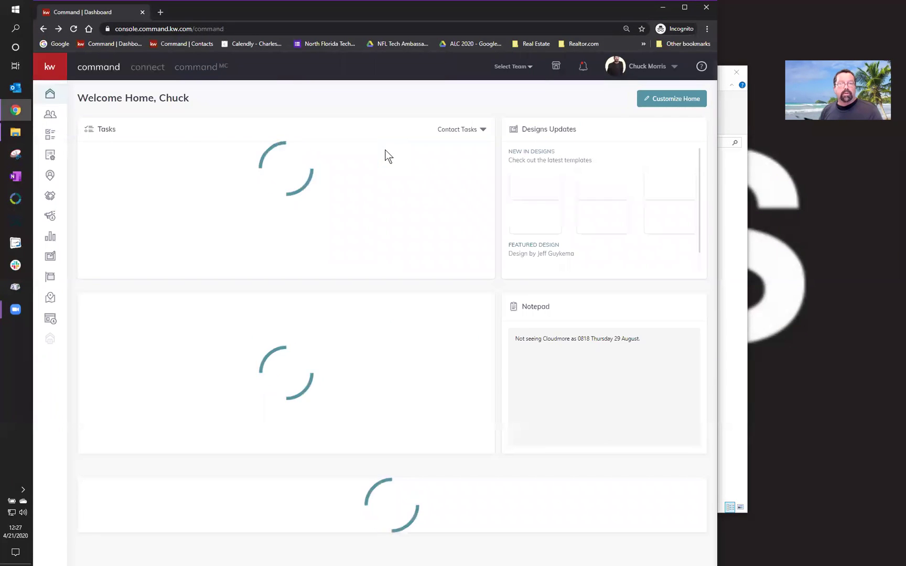
click(51, 318)
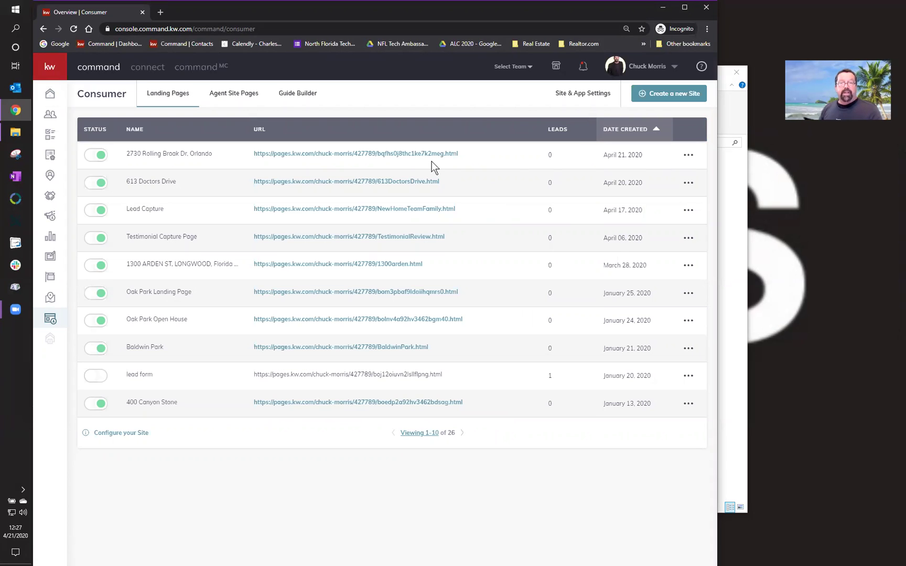
click(689, 155)
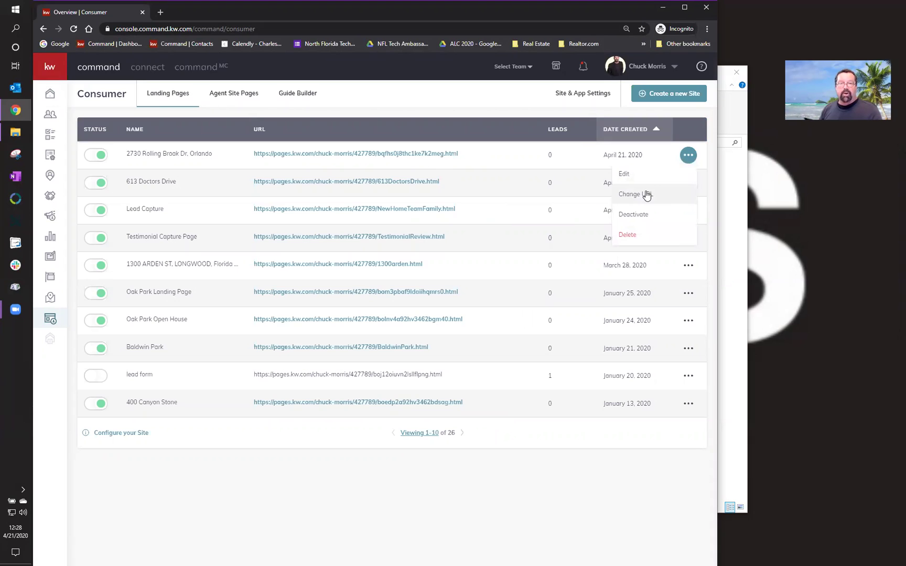
click(632, 194)
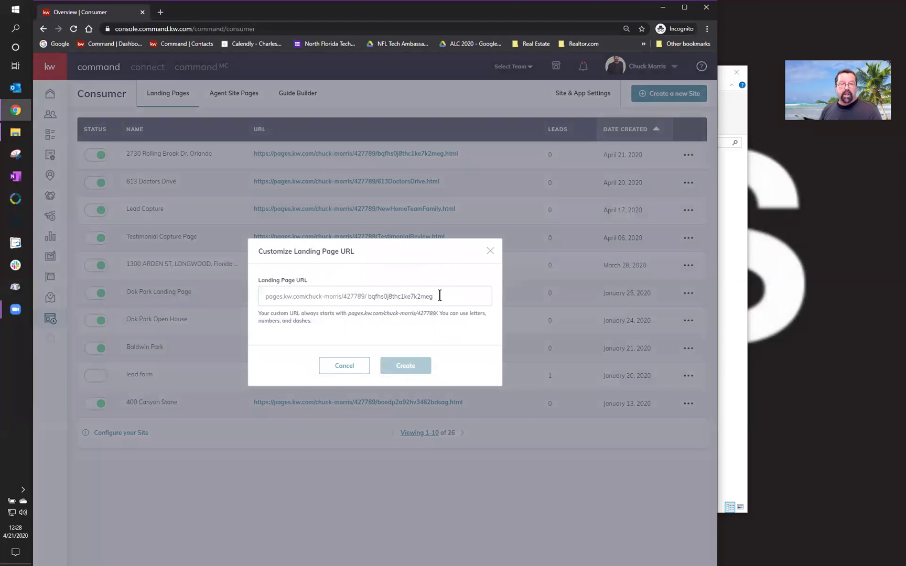
drag(440, 296, 365, 297)
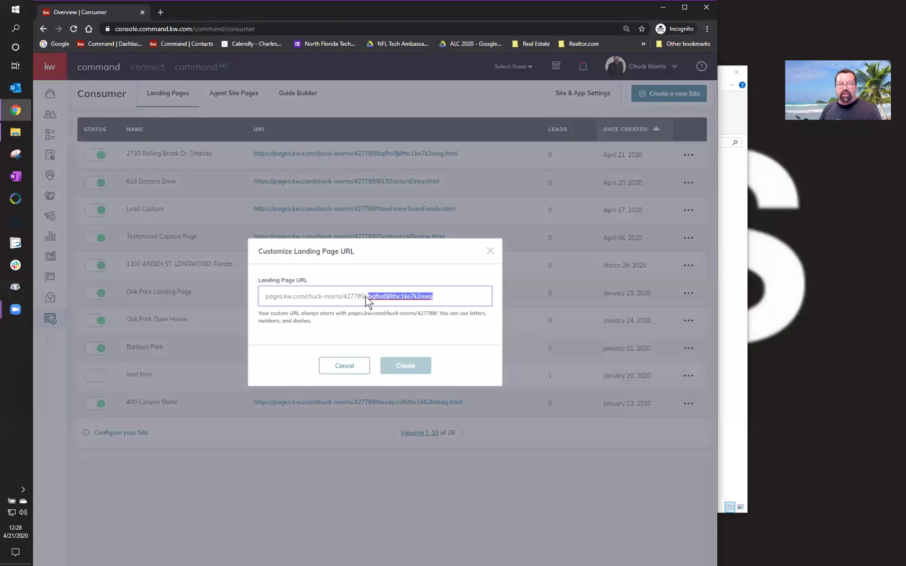
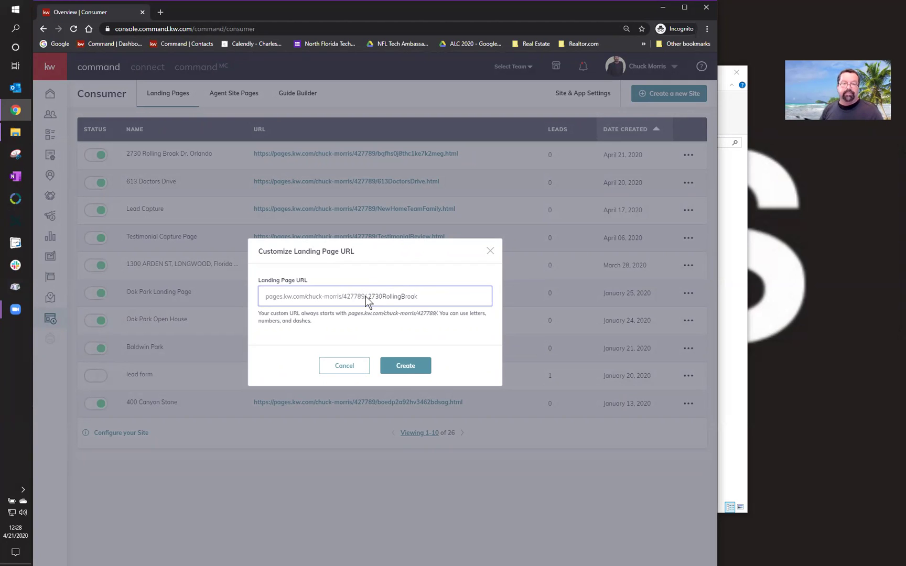
click(408, 365)
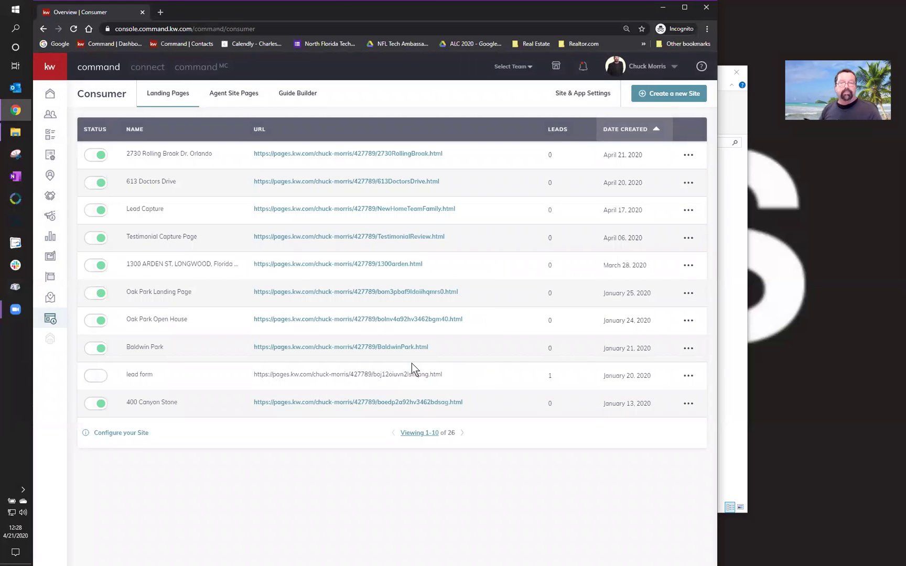
click(307, 154)
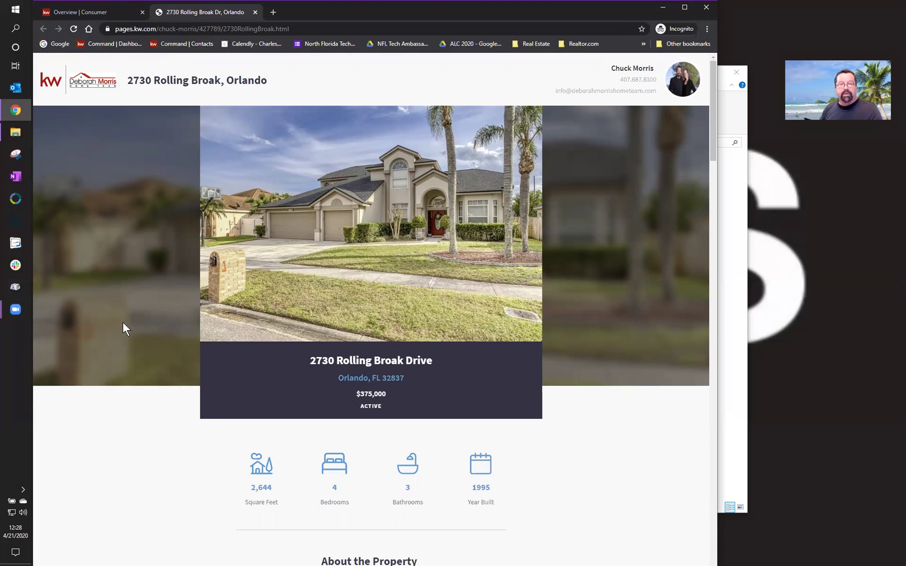
scroll(123, 323, down, 5)
scroll(123, 323, down, 4)
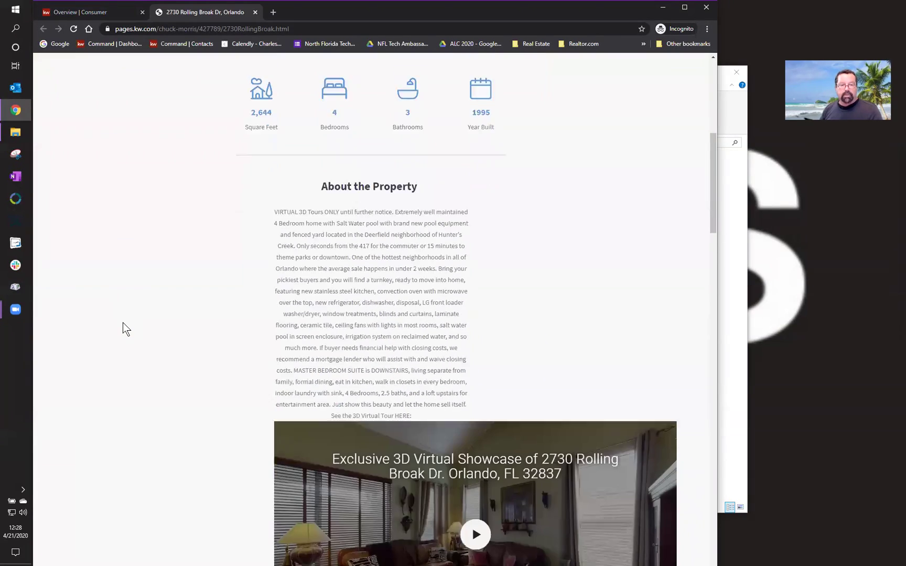
scroll(123, 323, down, 3)
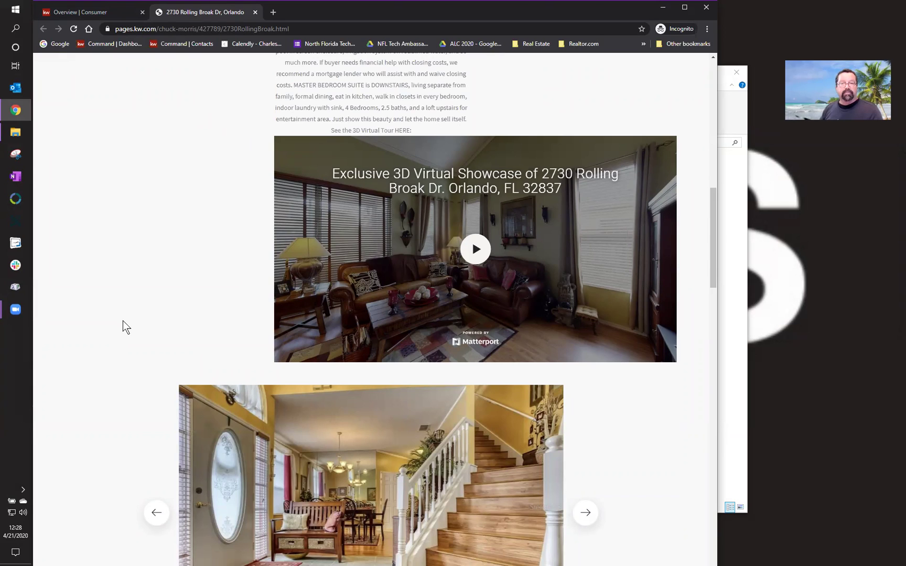
scroll(123, 321, down, 2)
scroll(123, 321, up, 1)
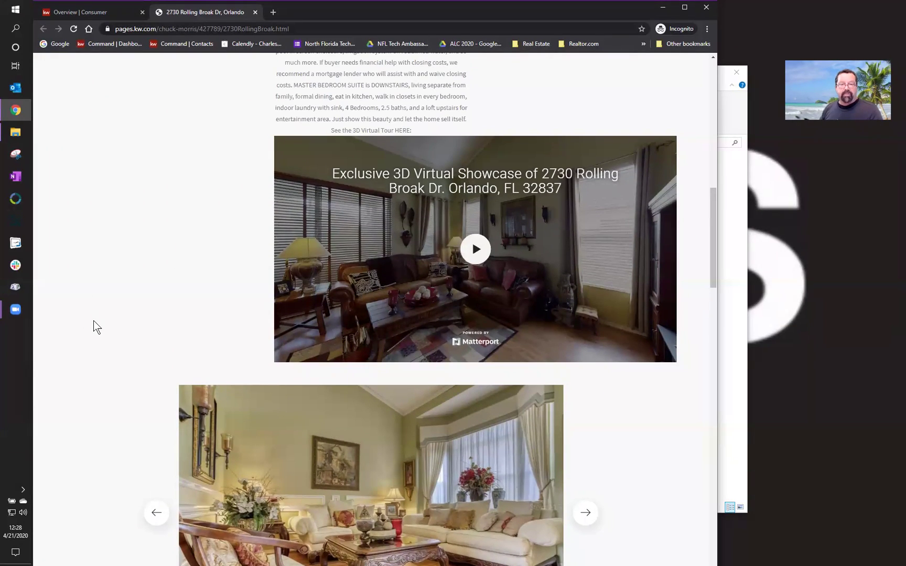
scroll(93, 321, down, 8)
scroll(93, 320, down, 7)
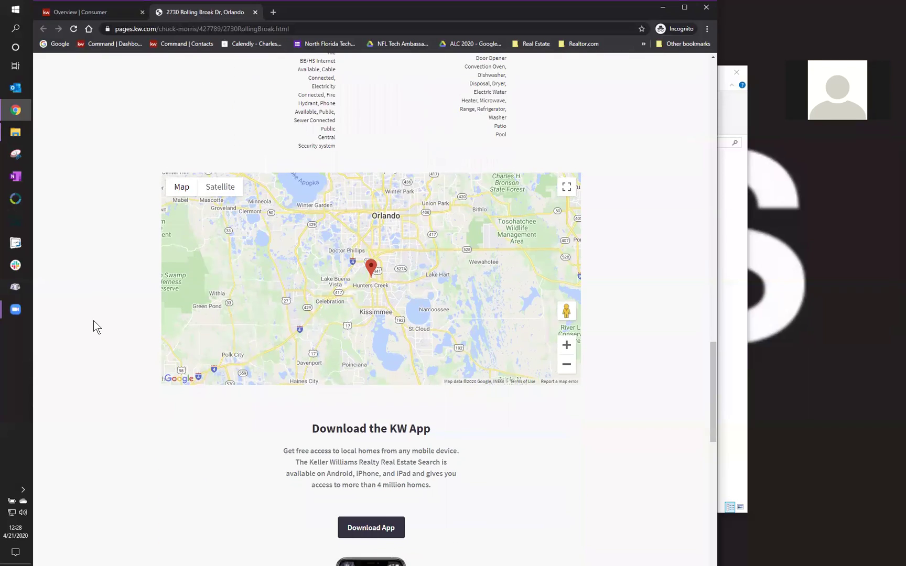
scroll(94, 327, down, 4)
scroll(93, 320, down, 8)
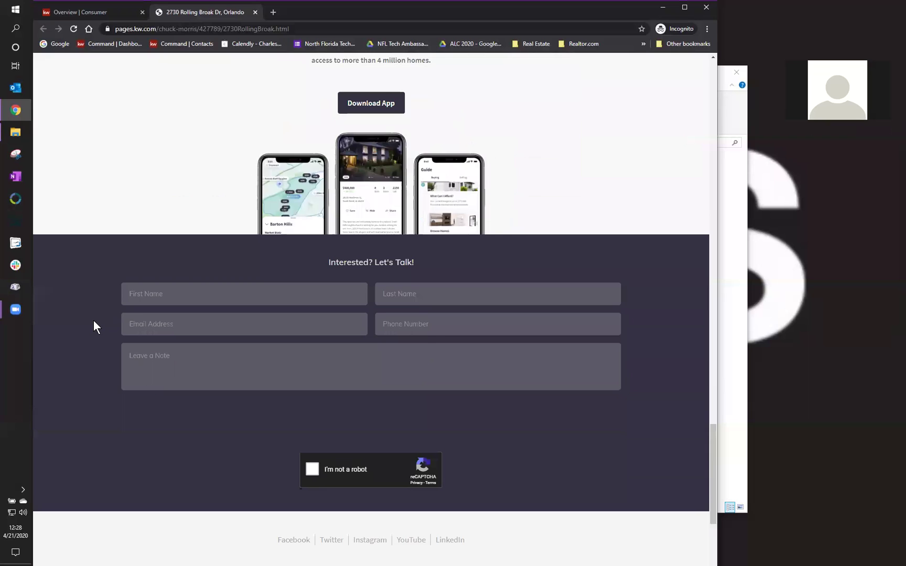
scroll(93, 321, up, 12)
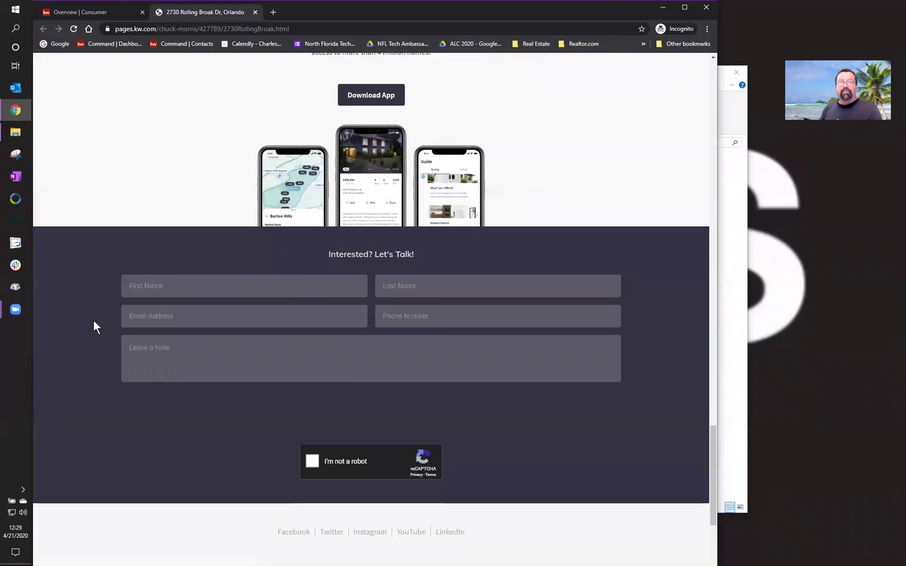
scroll(94, 321, up, 17)
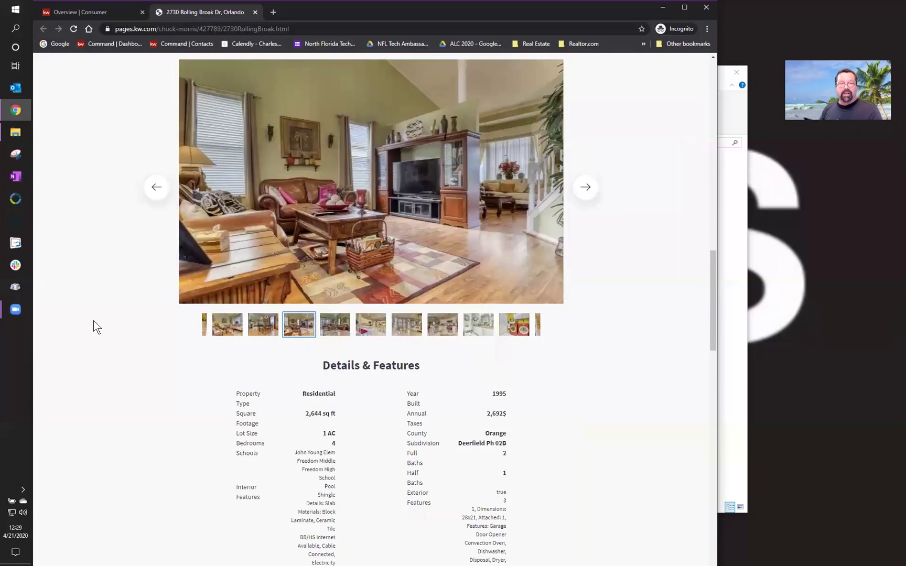
scroll(94, 322, up, 9)
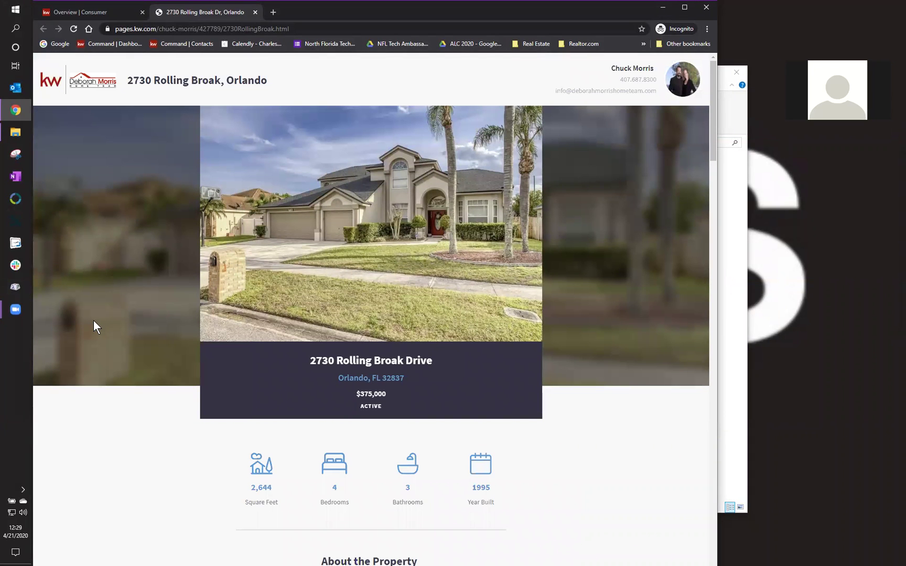
click(255, 11)
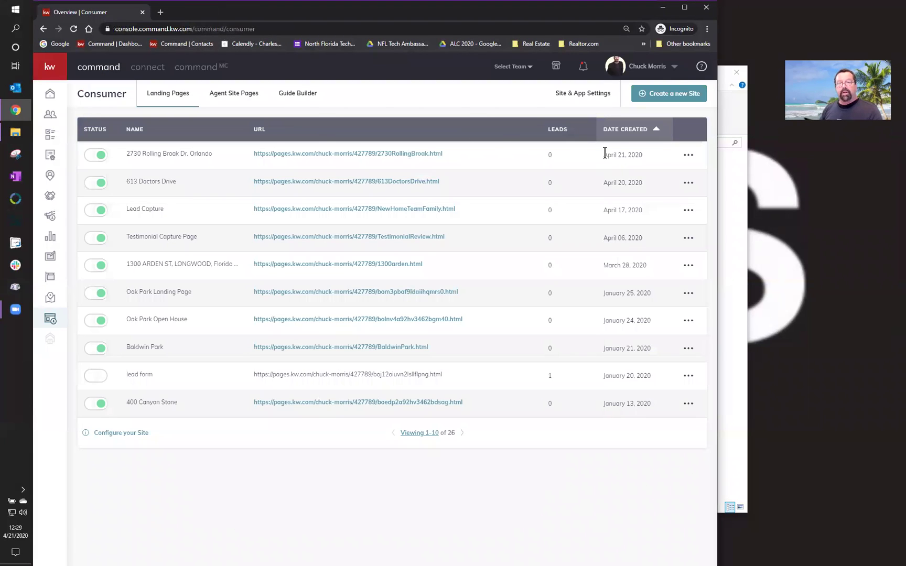
click(687, 155)
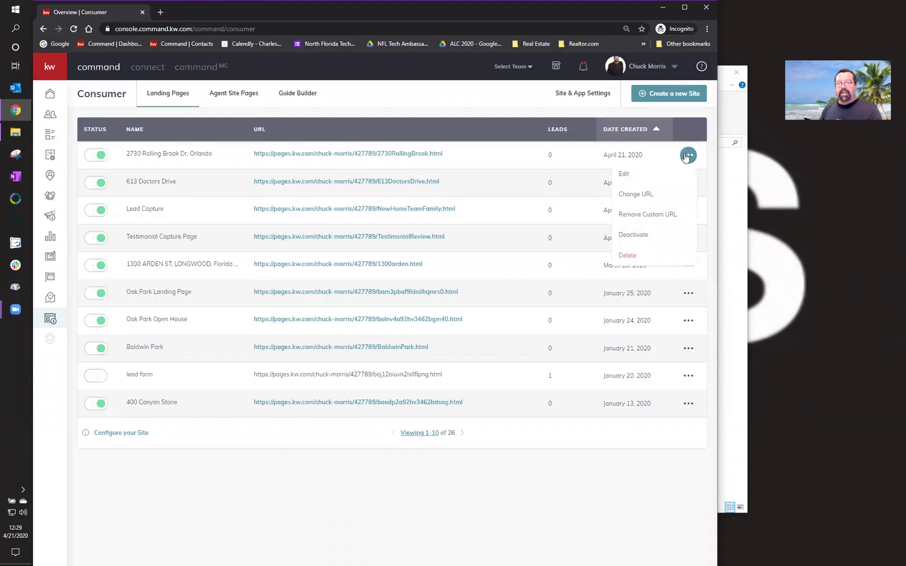
click(647, 235)
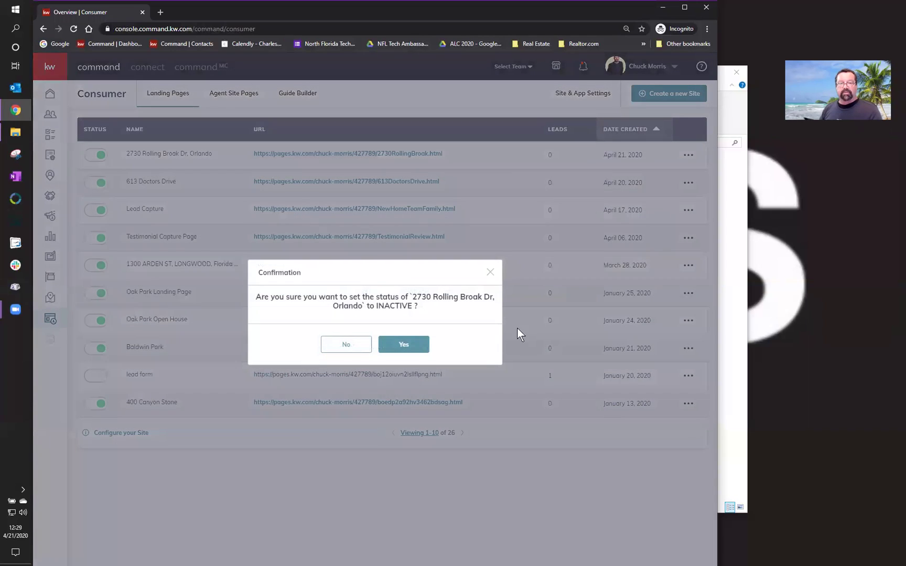
click(404, 353)
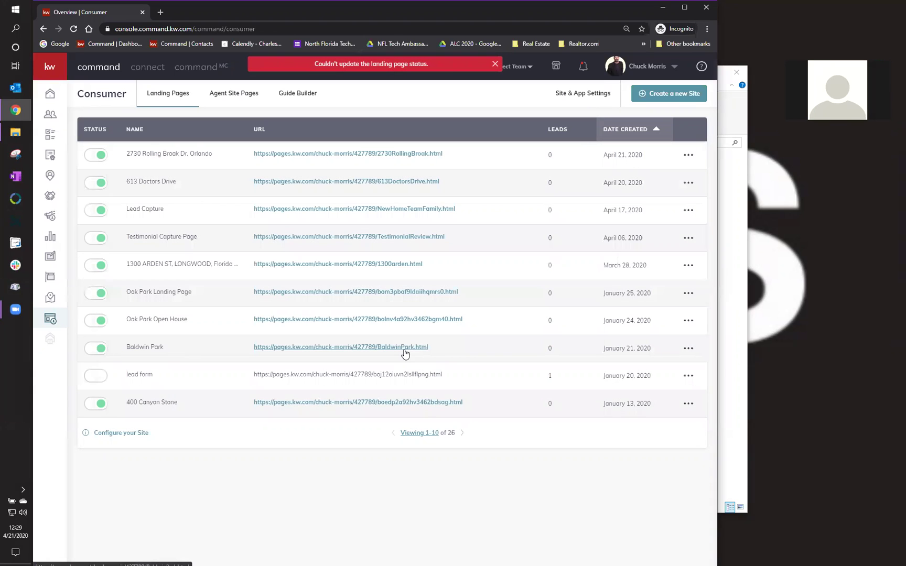
- Deactivate the Rolling Broak page once more, then open it in the page editor
click(688, 156)
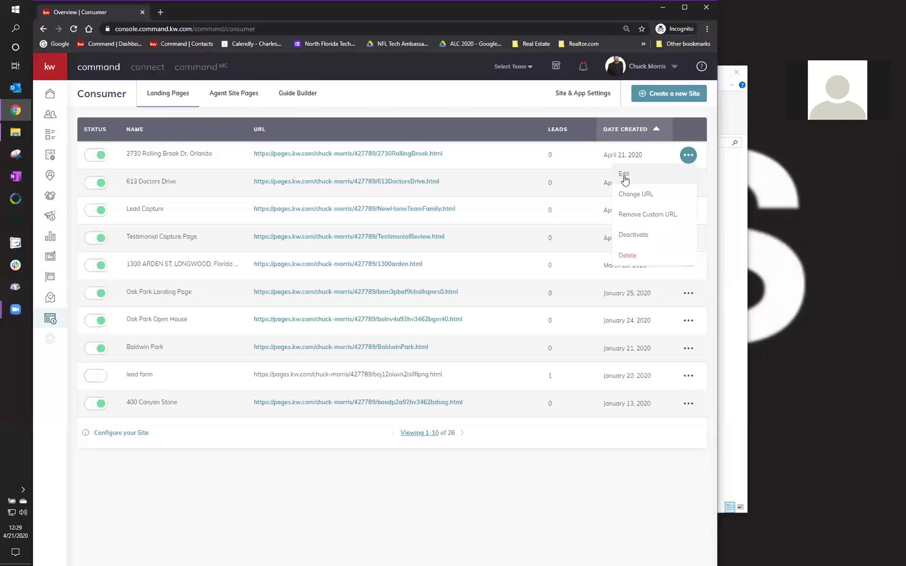
click(623, 235)
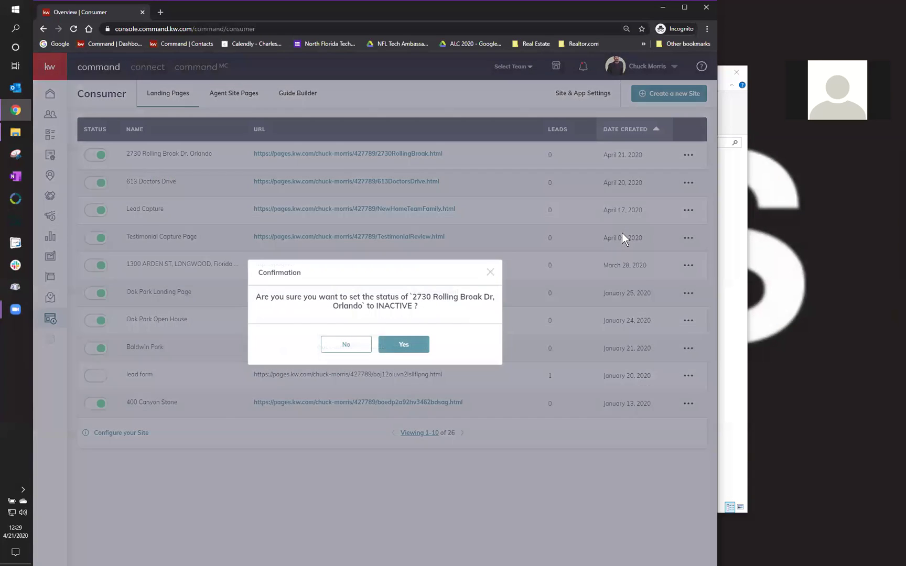
click(409, 346)
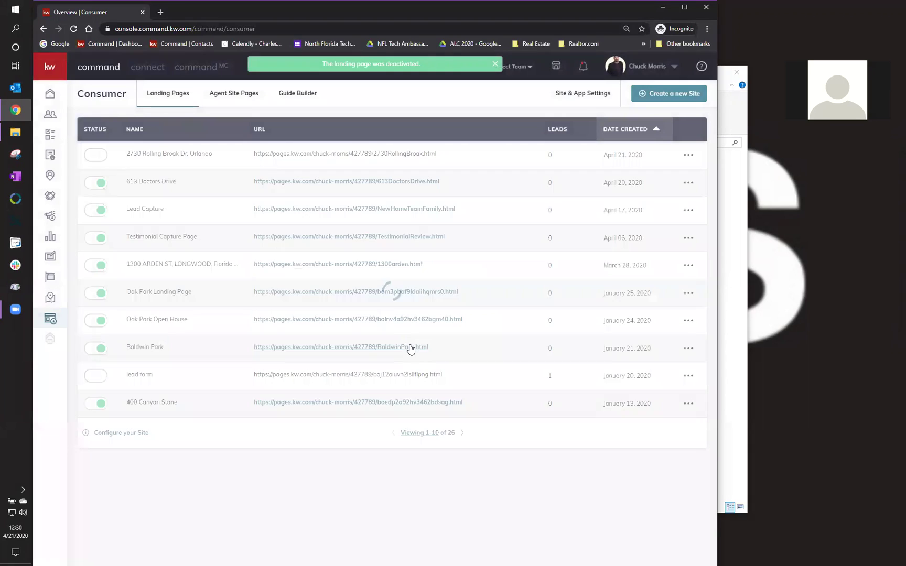
click(689, 156)
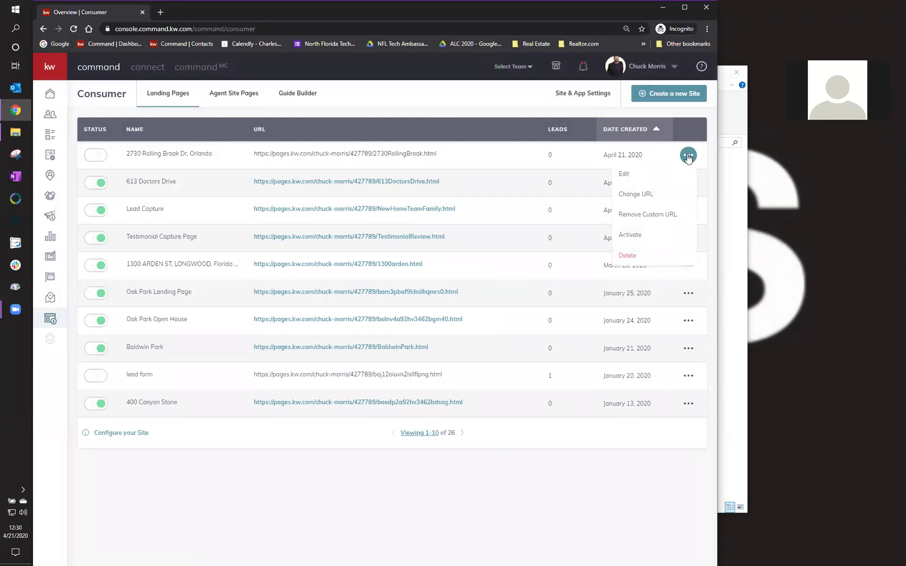
click(636, 177)
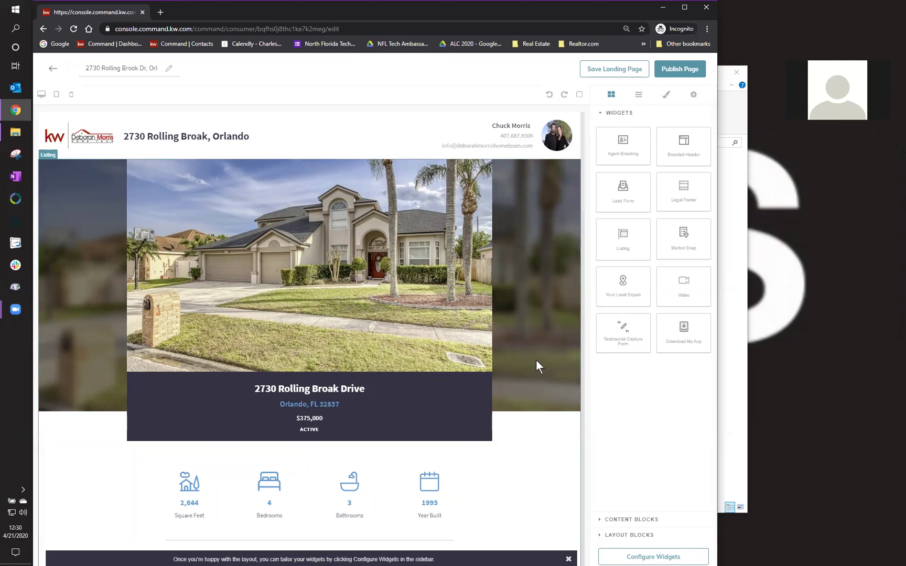
- Scroll the Rolling Broak page down to the Orlando map and the Download the KW App section
scroll(536, 361, down, 6)
scroll(538, 365, down, 9)
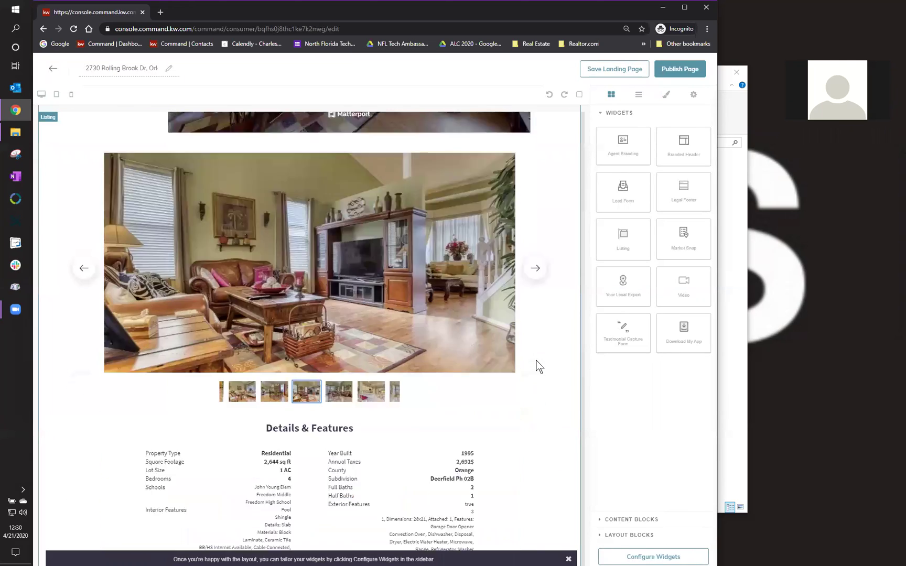
scroll(538, 365, down, 5)
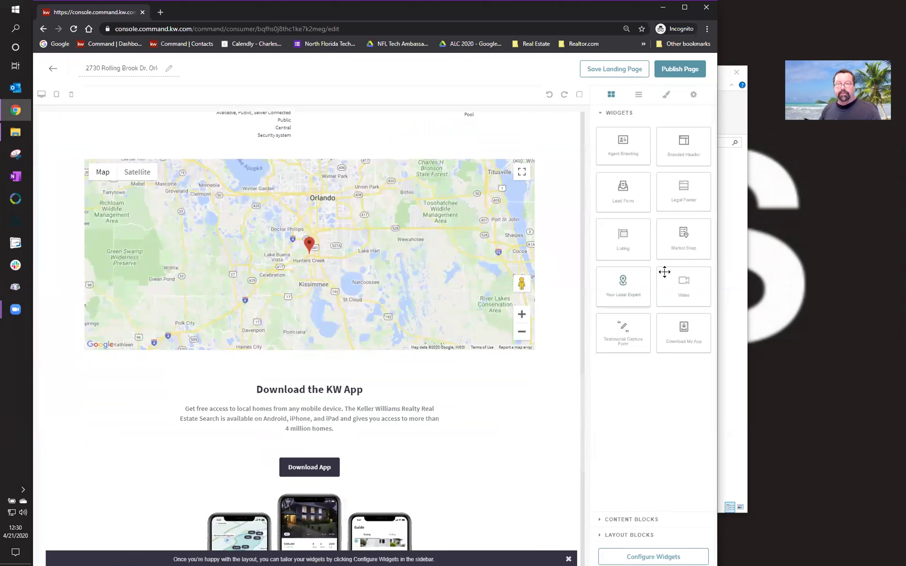
- Add a Market Snap section above Download the KW App and review the widget configuration checklist
drag(675, 244, 566, 278)
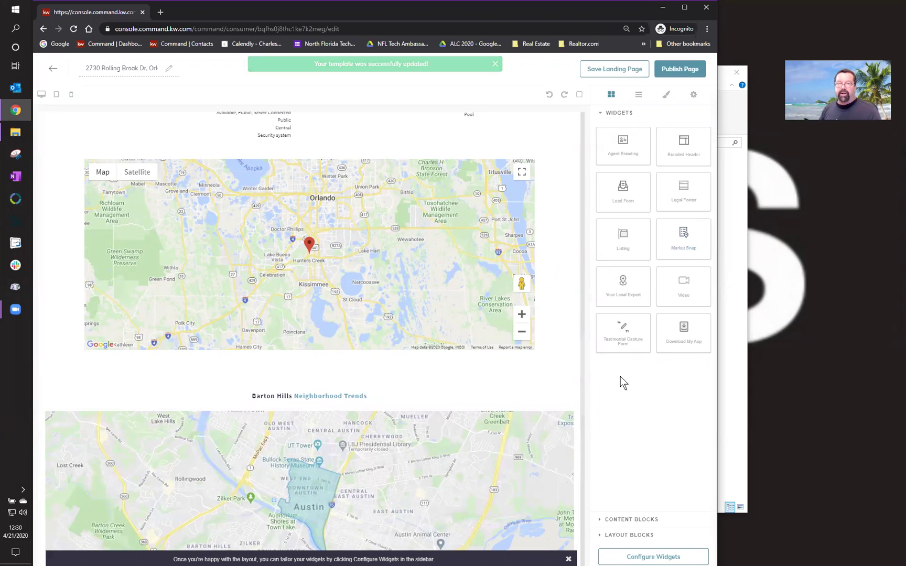
click(653, 555)
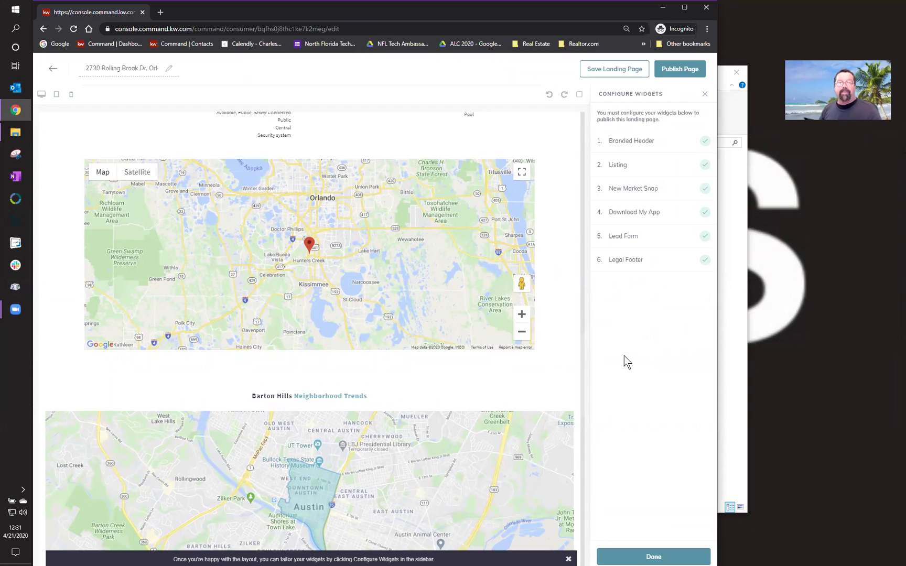
scroll(517, 321, up, 4)
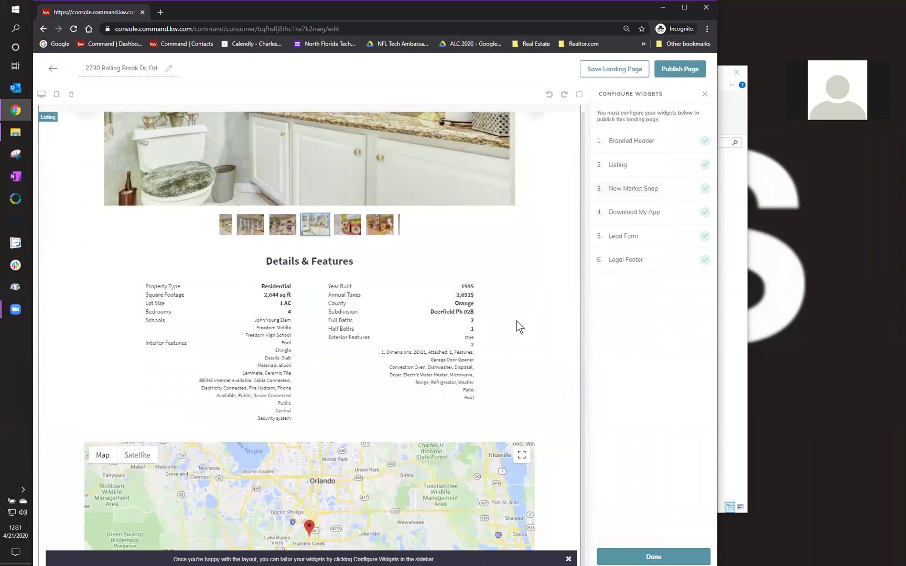
scroll(516, 319, down, 15)
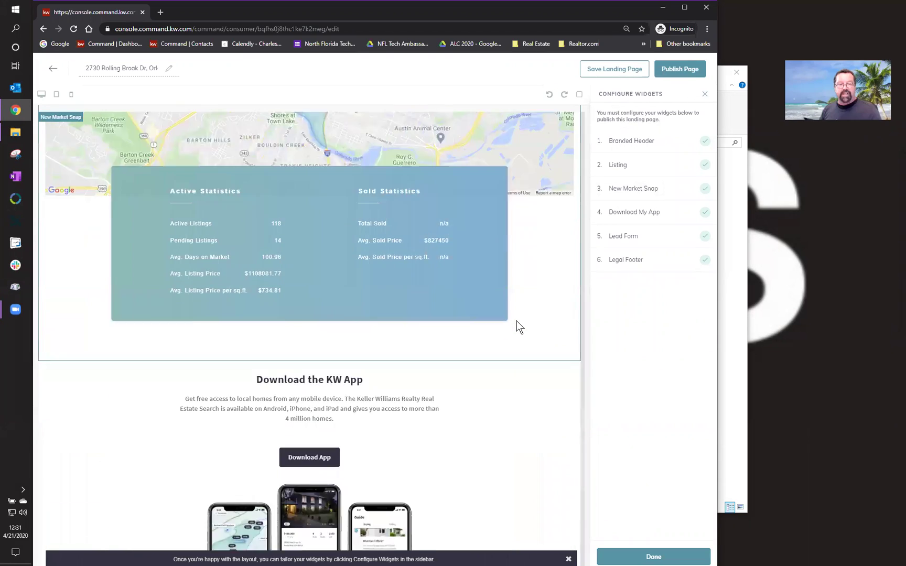
scroll(517, 321, down, 5)
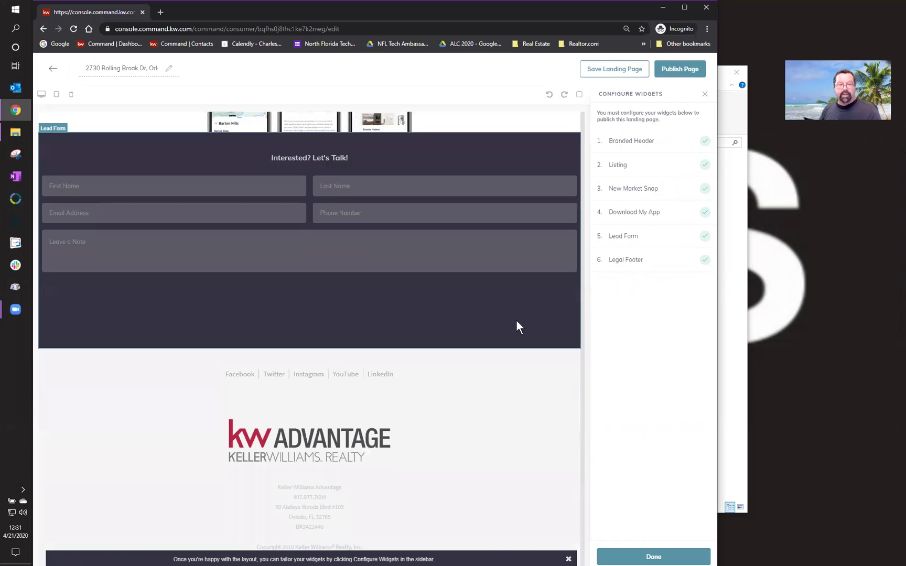
scroll(516, 320, up, 15)
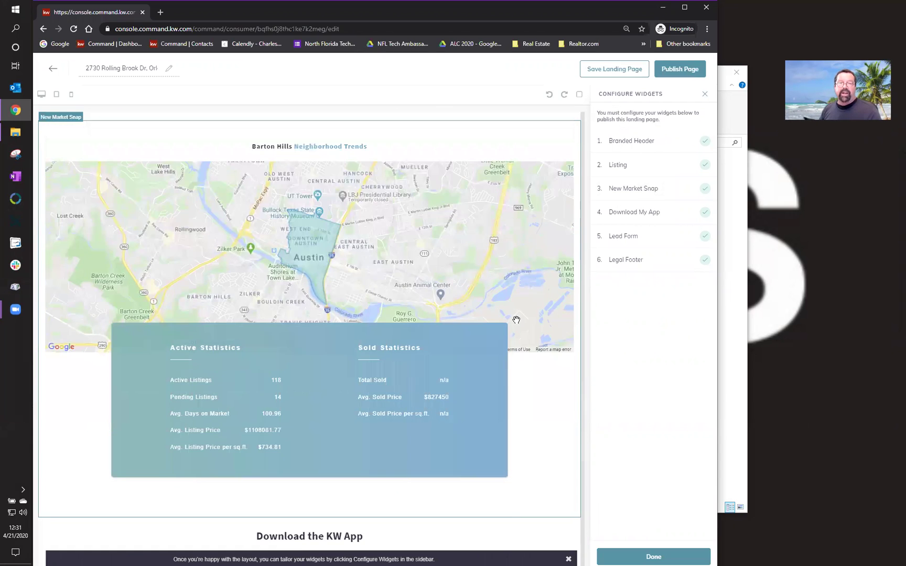
scroll(516, 320, up, 2)
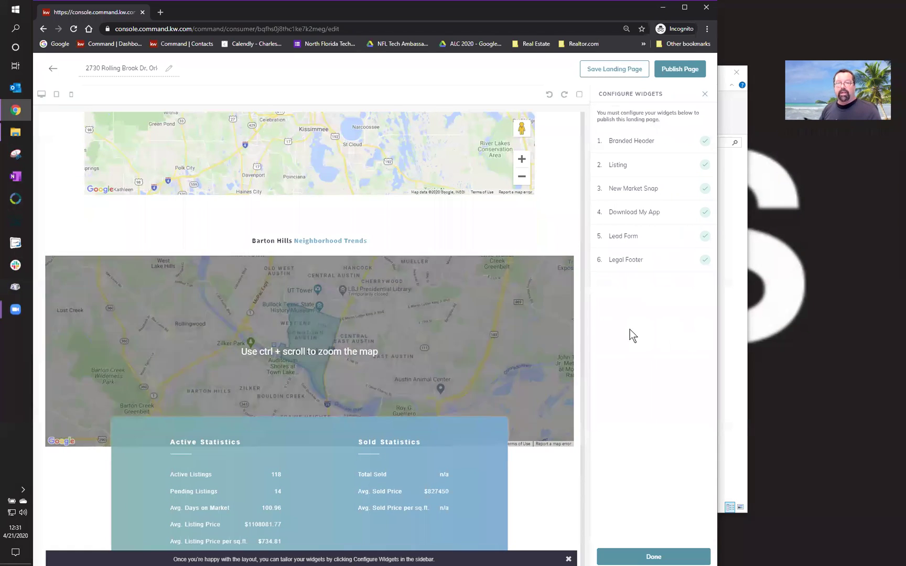
- On the Market Snap widget, enter header 'Deer Run, Hunter's Creek' and postal code 32837
click(631, 142)
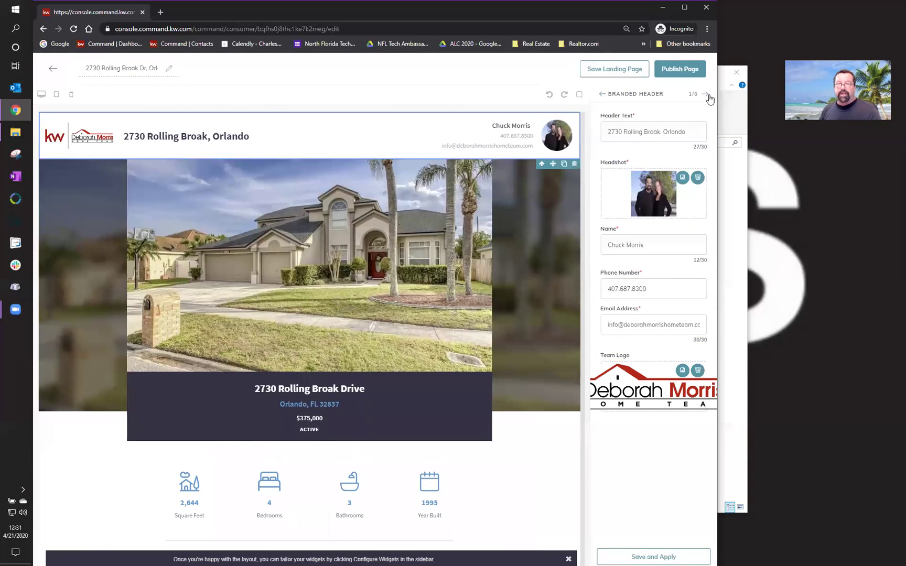
click(707, 95)
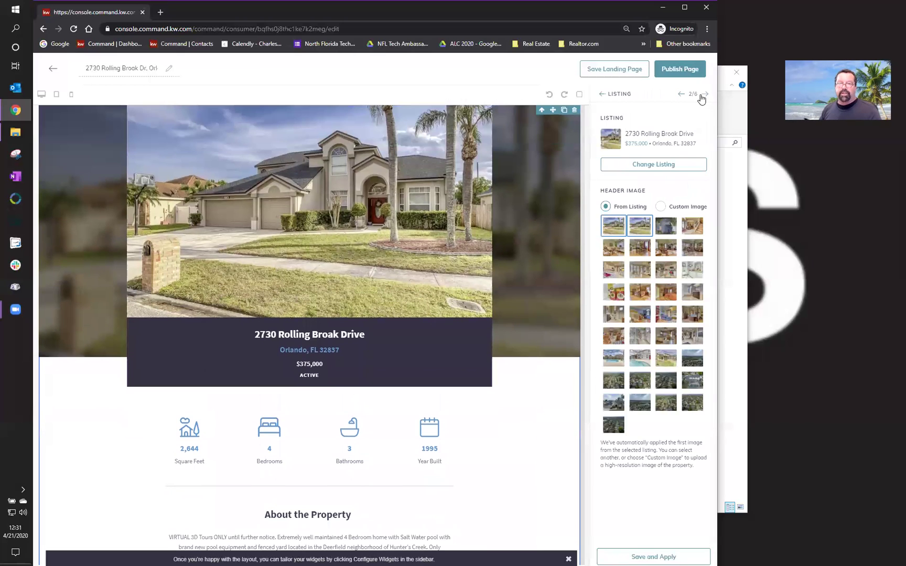
click(707, 95)
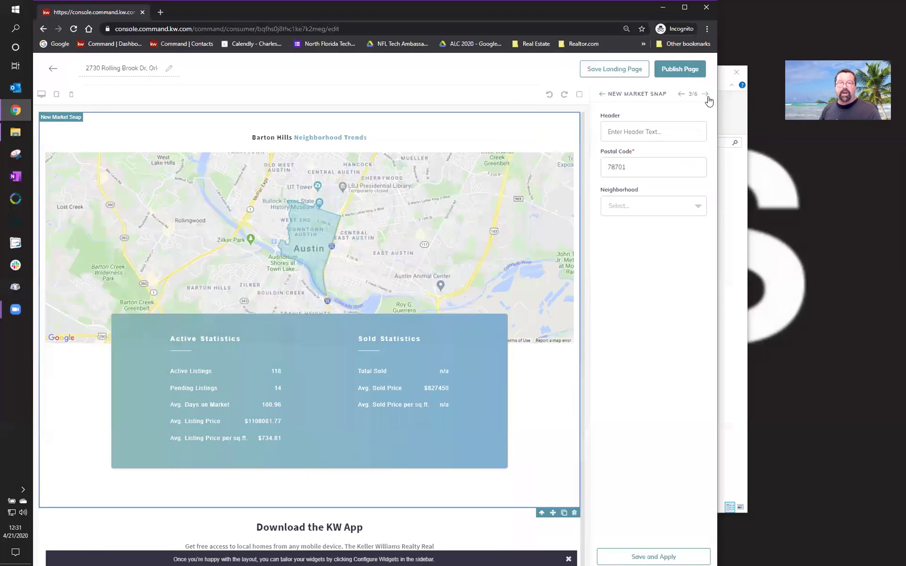
click(668, 132)
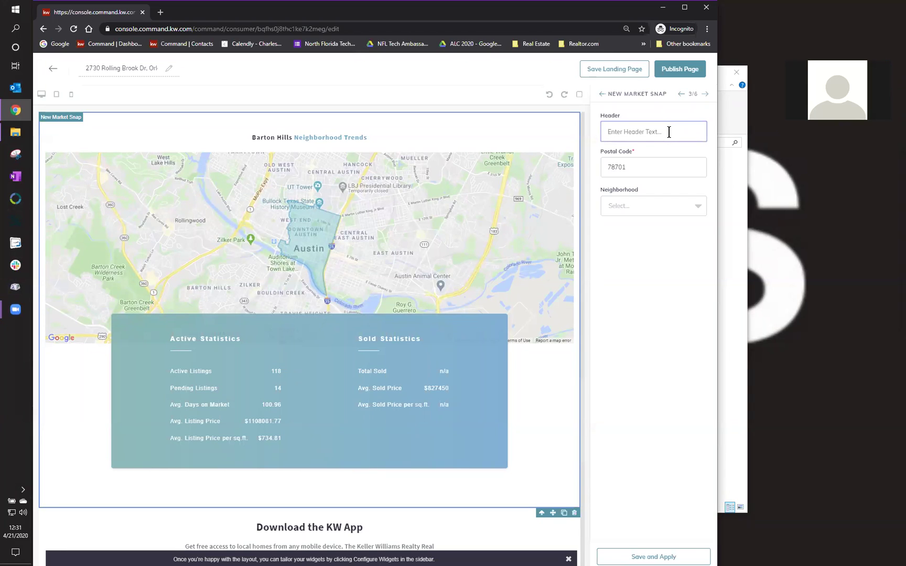
text(Deer Run)
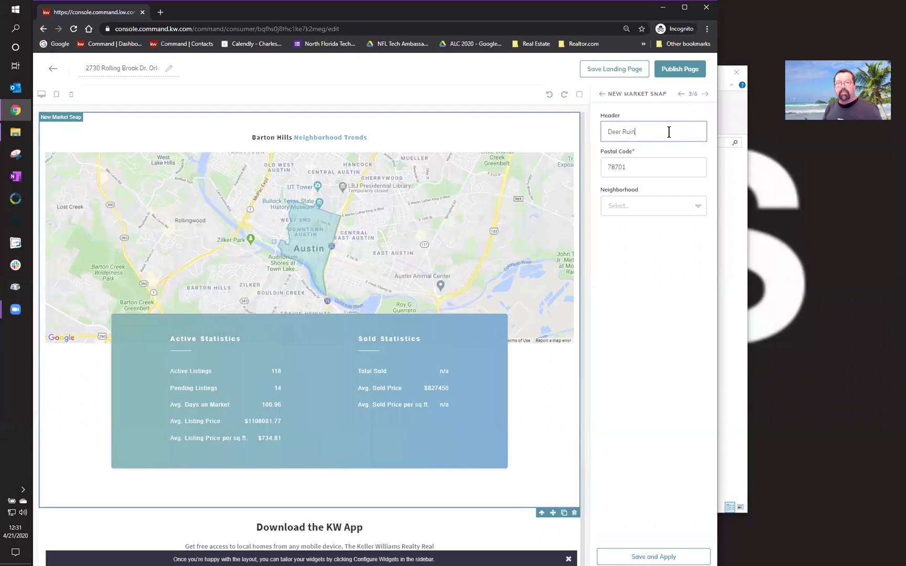
text(,)
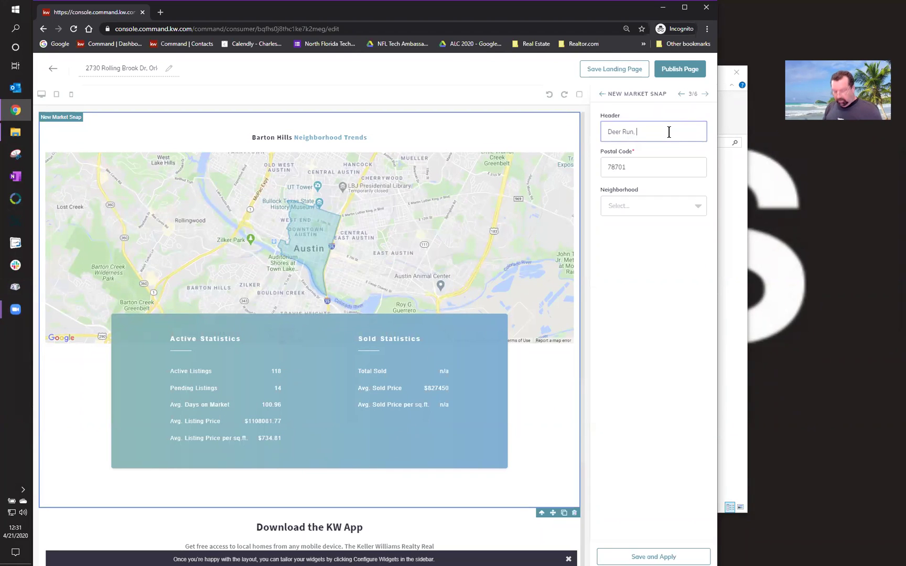
text( Hun)
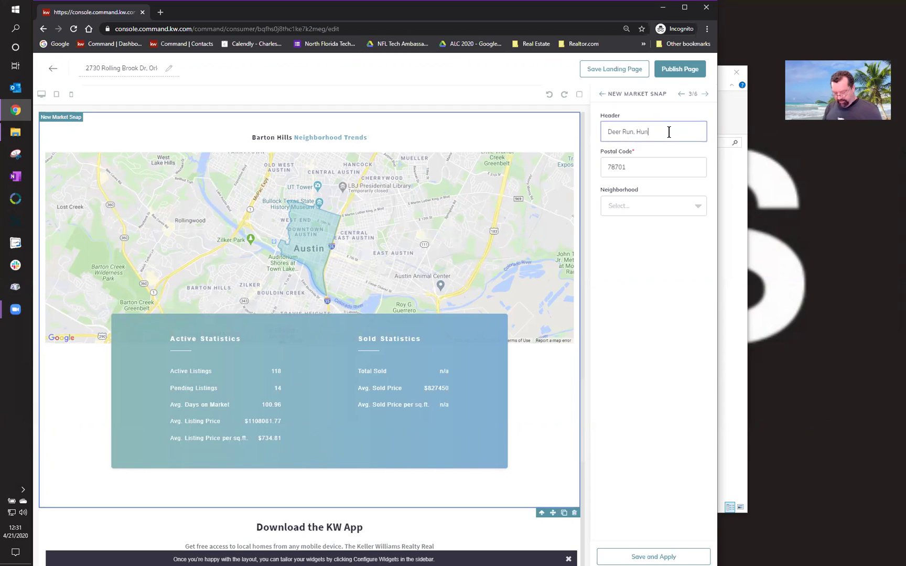
text(ter's Creek)
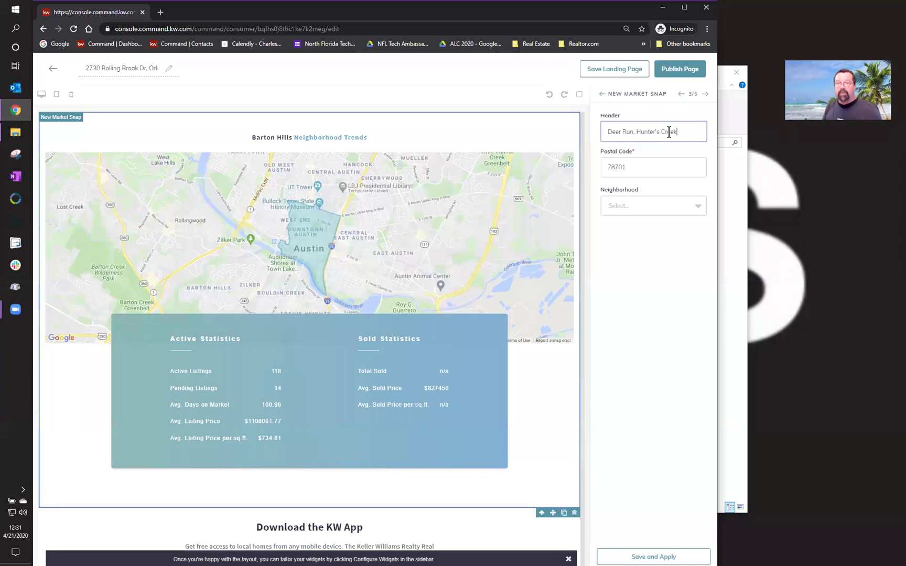
double_click(635, 170)
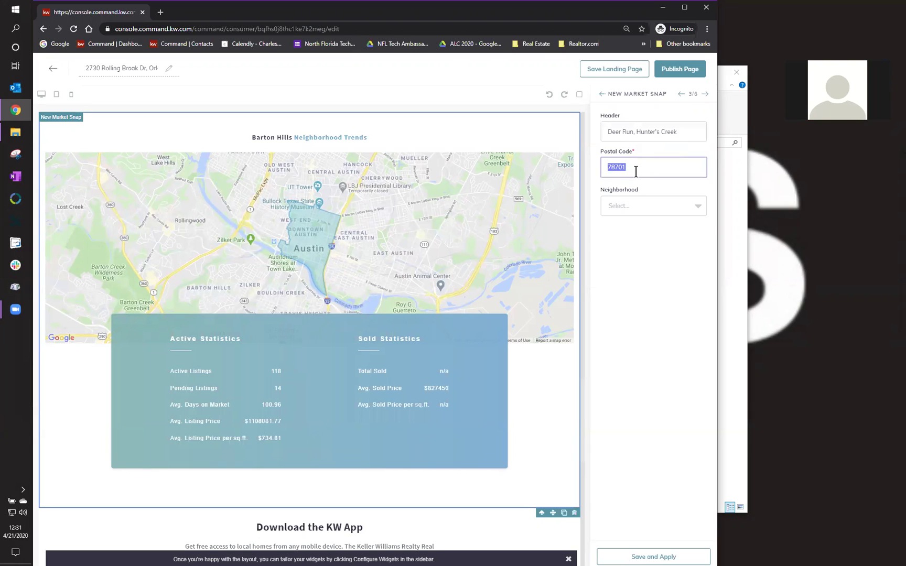
text(32837)
- Choose Deerfield South as the Market Snap neighbourhood
click(623, 210)
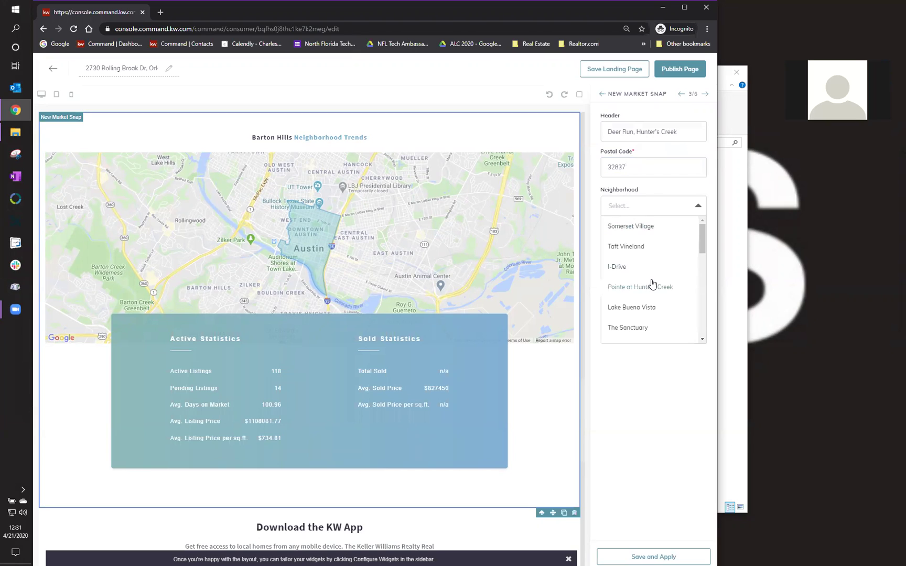
scroll(652, 284, down, 1)
scroll(651, 284, down, 1)
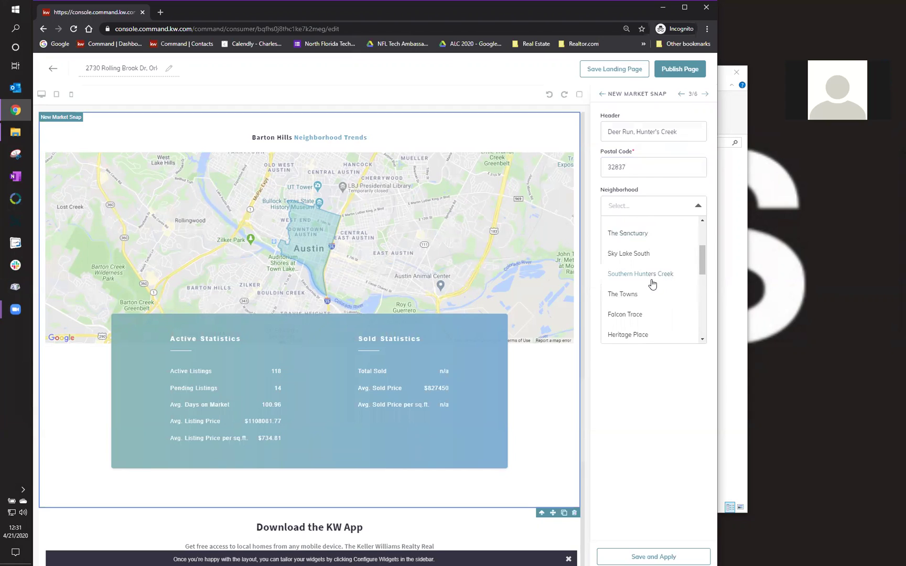
scroll(651, 284, down, 3)
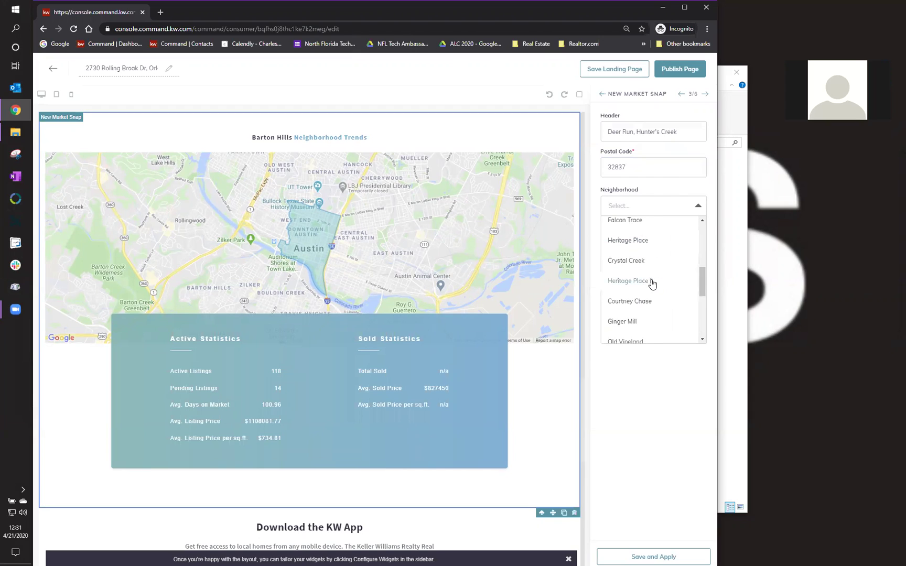
scroll(652, 283, down, 2)
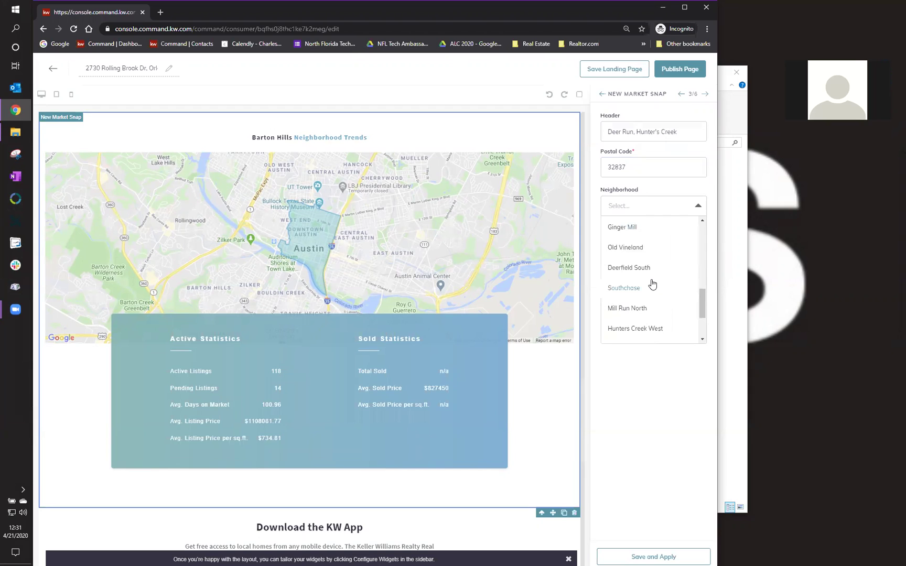
scroll(668, 278, down, 2)
scroll(668, 278, down, 1)
scroll(668, 277, up, 2)
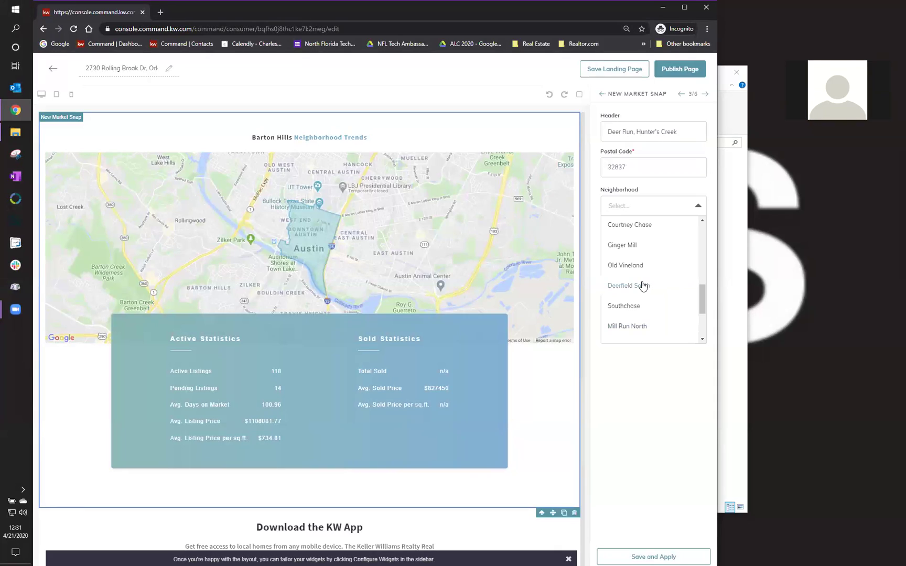
click(645, 286)
- Correct the header to read 'Deerfield South, Hunter's Creek'
click(622, 132)
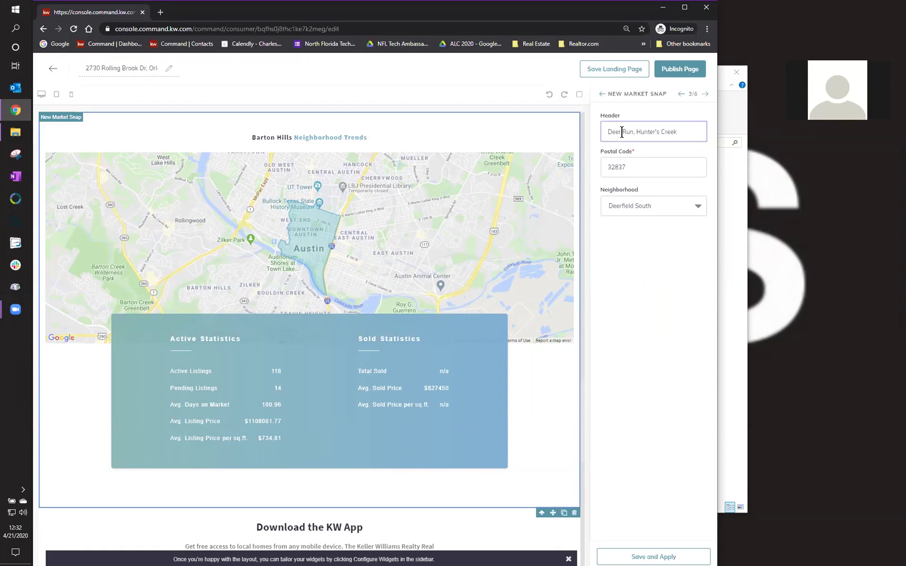
key(BackSpace)
key(BackSpace)
key(BackSpace)
key(Delete)
key(Delete)
text(field SOuth)
key(BackSpace)
key(BackSpace)
key(BackSpace)
key(BackSpace)
key(Delete)
text(outh)
- Save and apply the Market Snap settings, then publish the Rolling Brook landing page
click(662, 556)
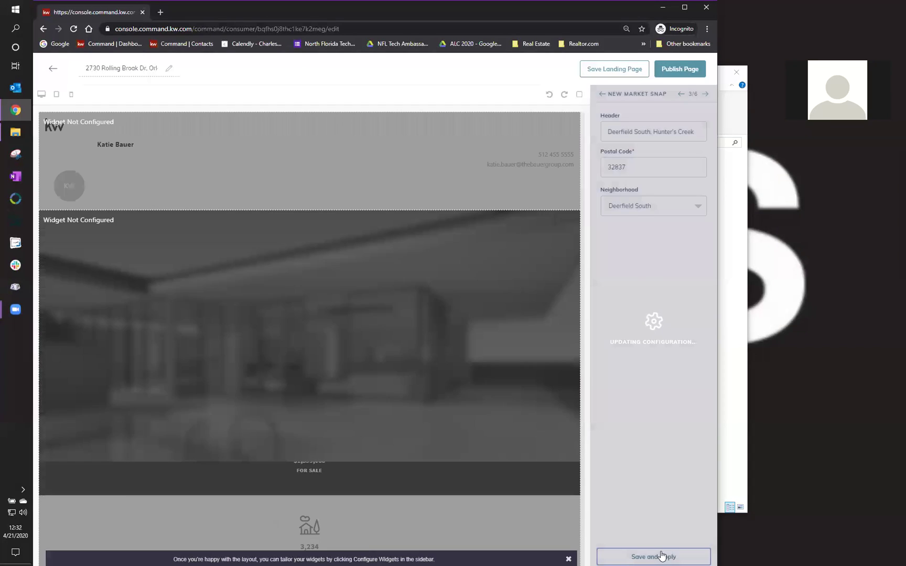
scroll(472, 376, down, 5)
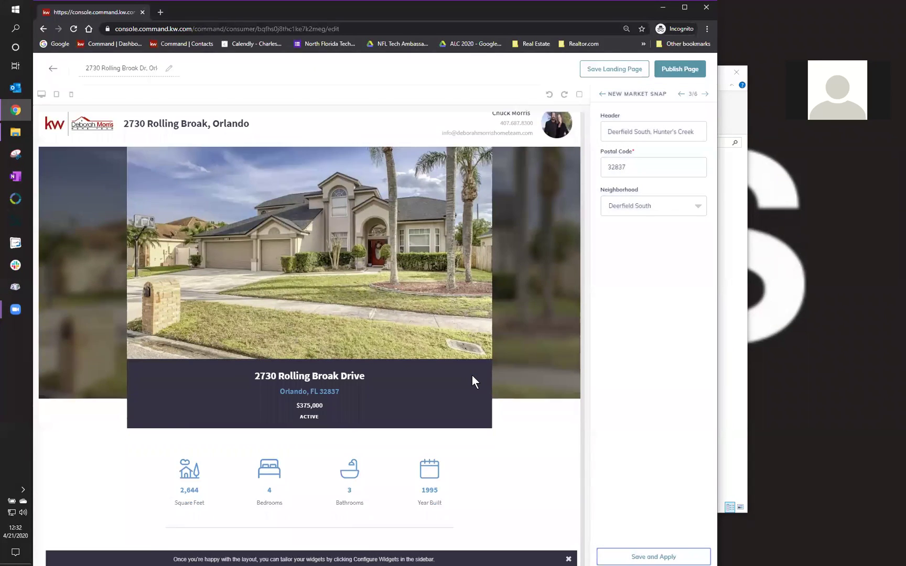
scroll(472, 376, down, 15)
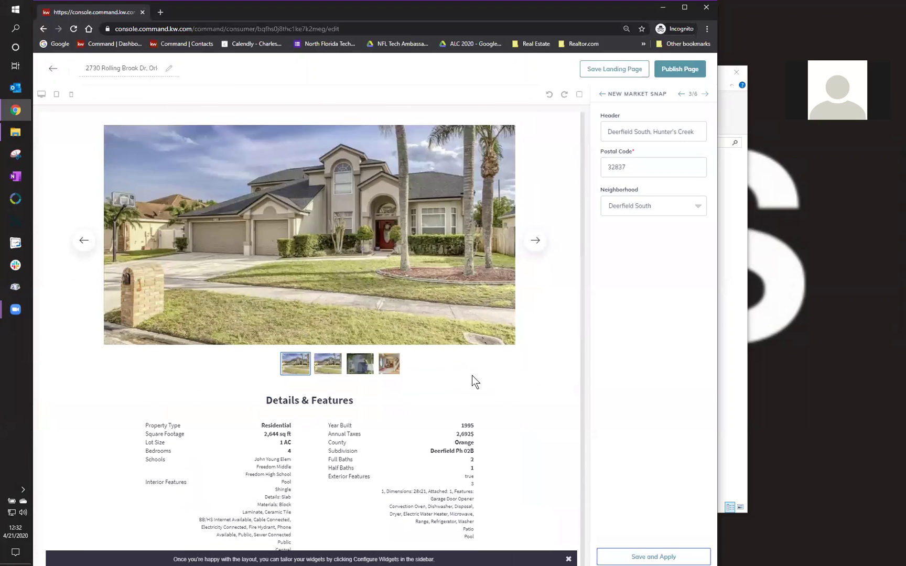
scroll(472, 375, down, 8)
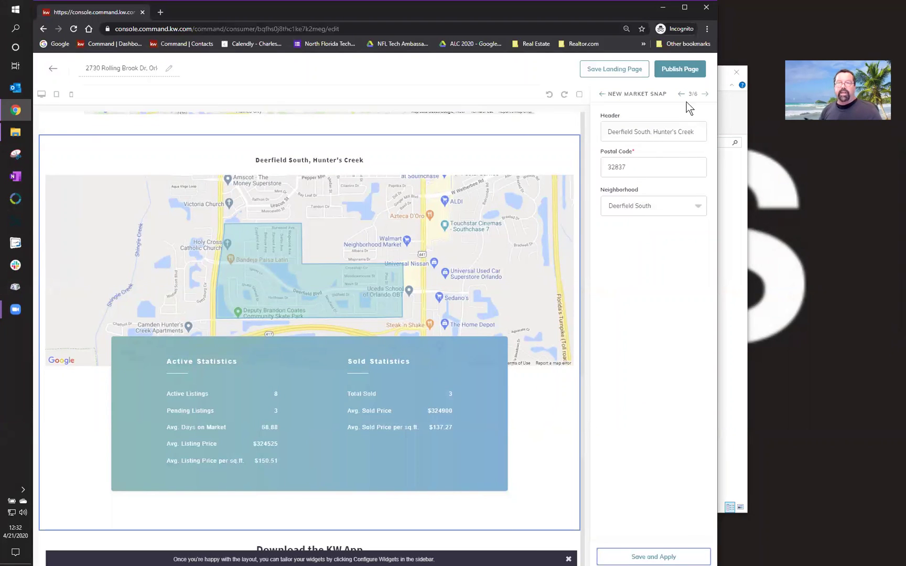
click(675, 73)
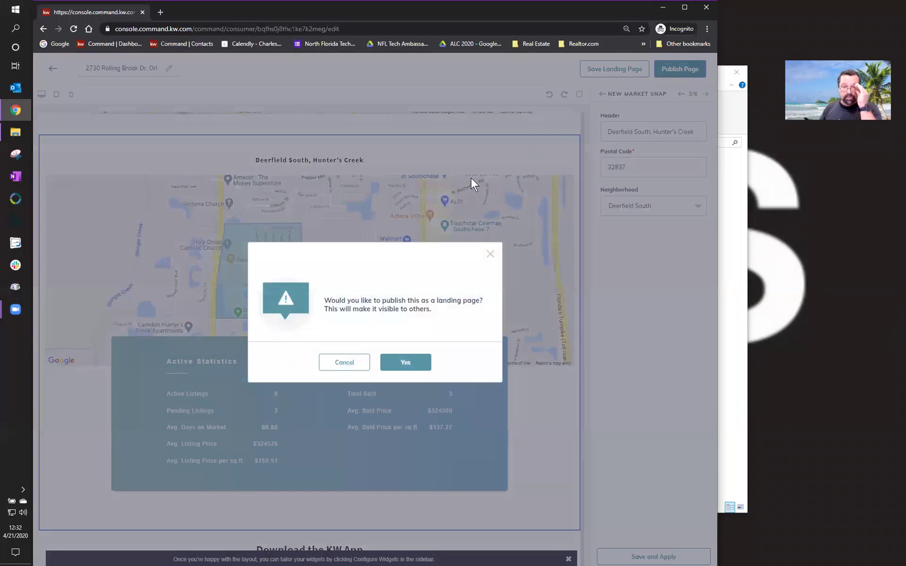
click(400, 362)
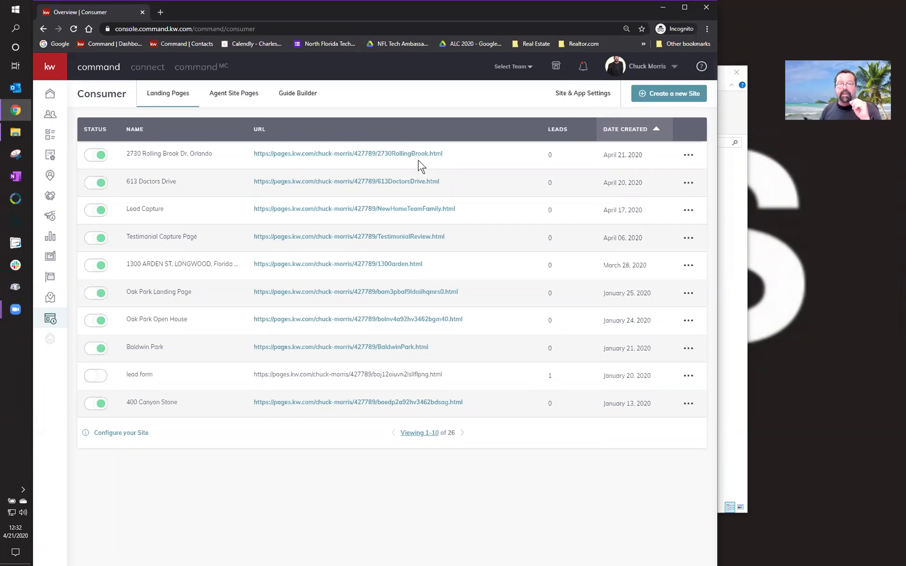
click(377, 154)
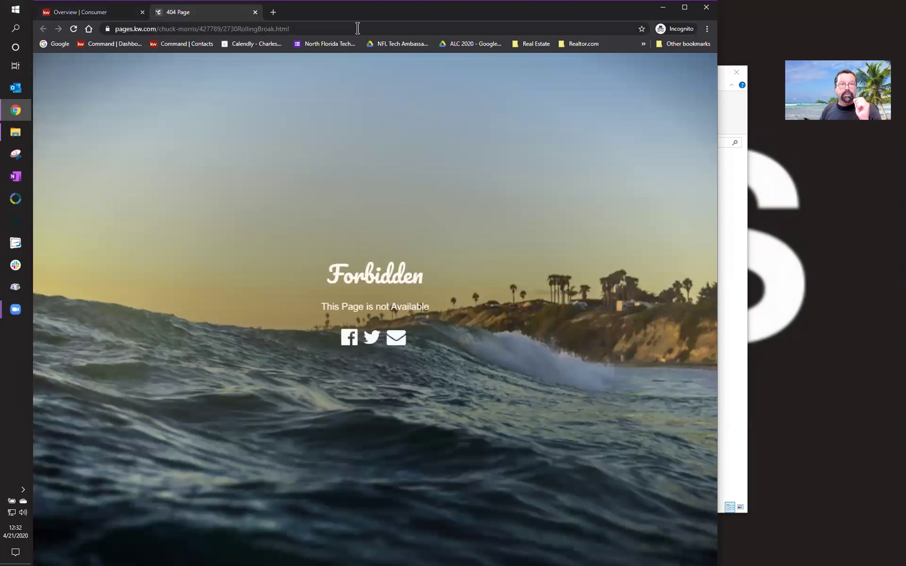
click(357, 28)
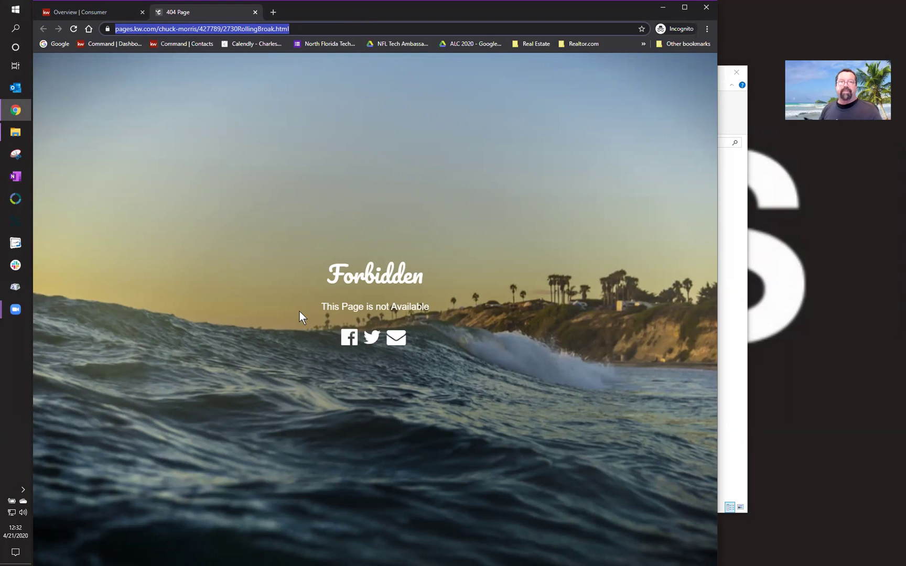
click(255, 12)
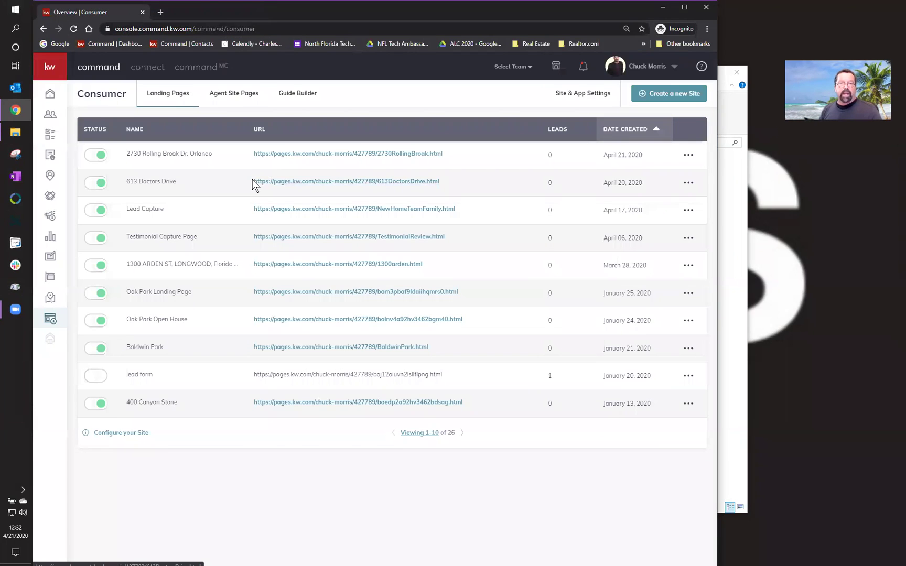
click(304, 180)
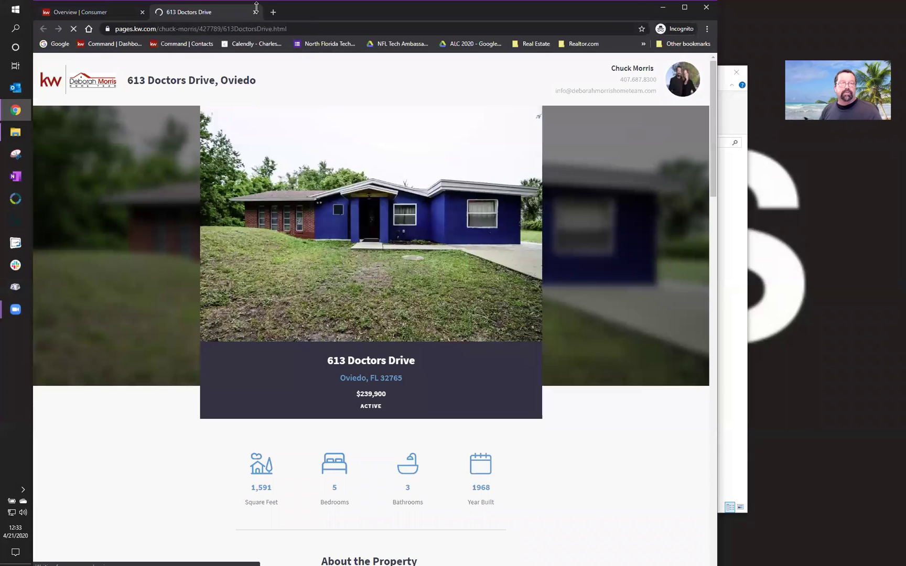
click(255, 12)
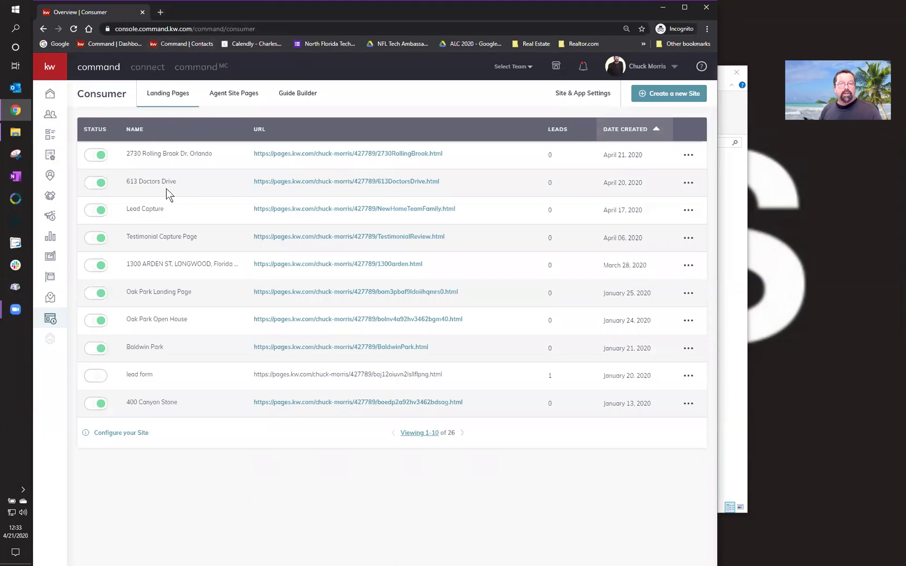
click(346, 154)
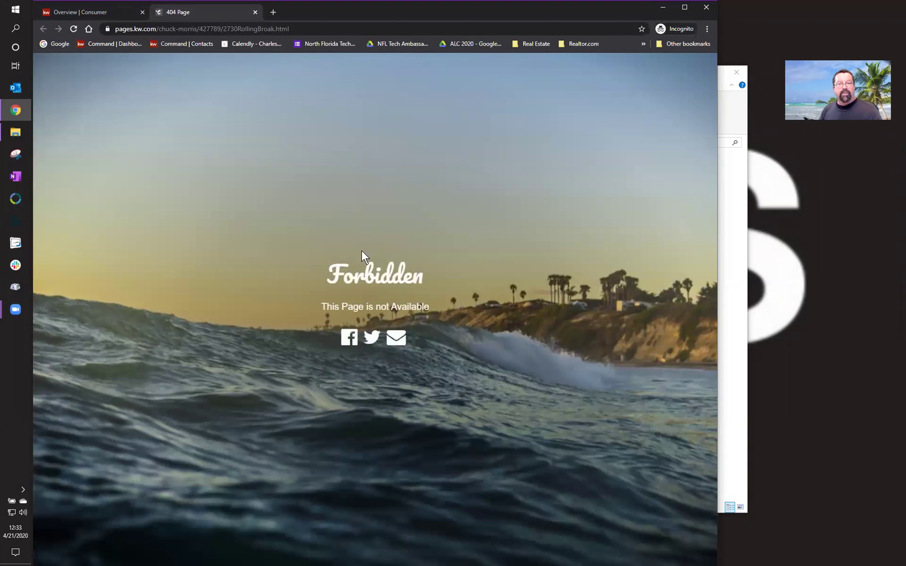
click(255, 12)
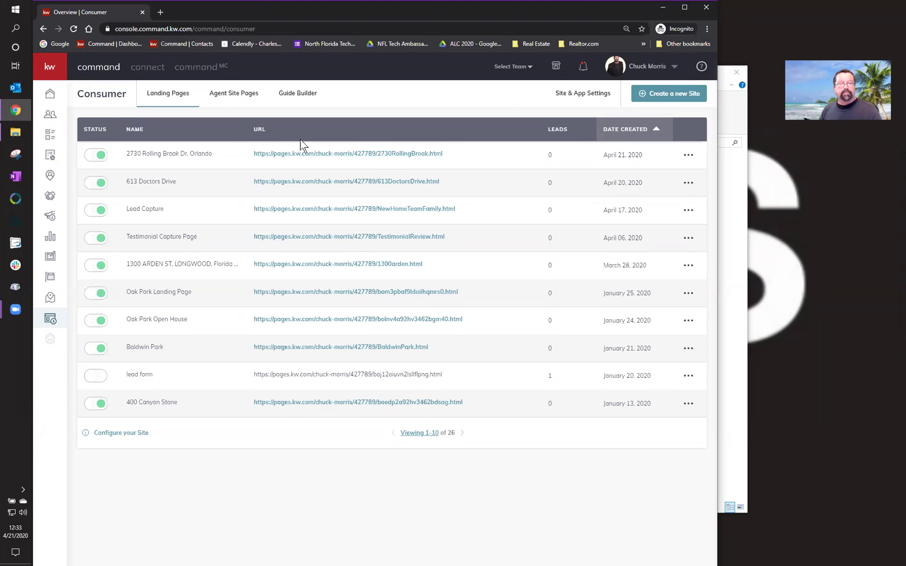
click(341, 156)
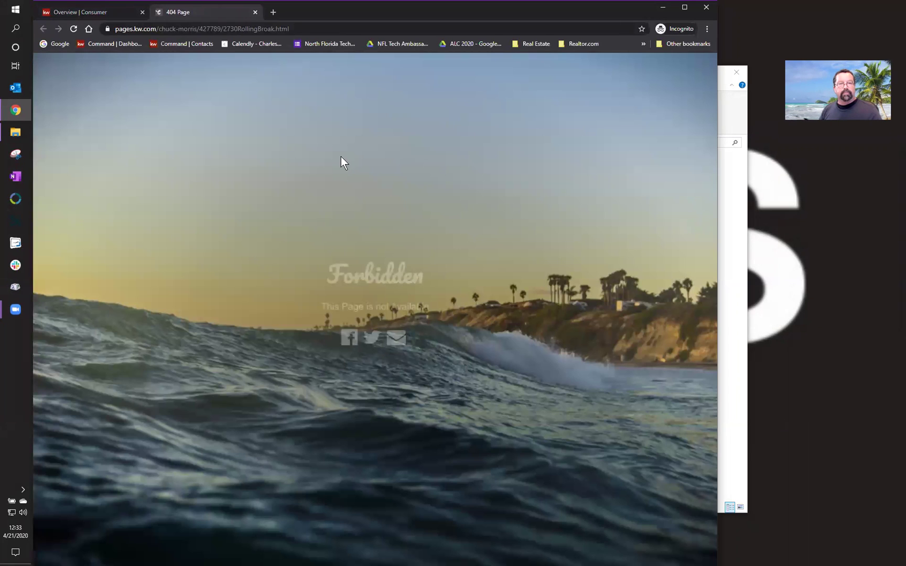
click(254, 14)
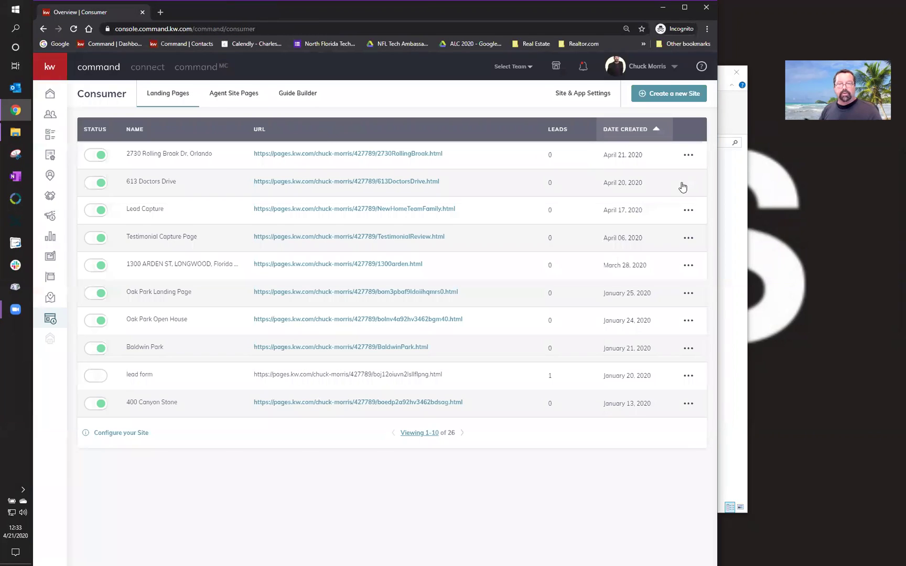
click(688, 155)
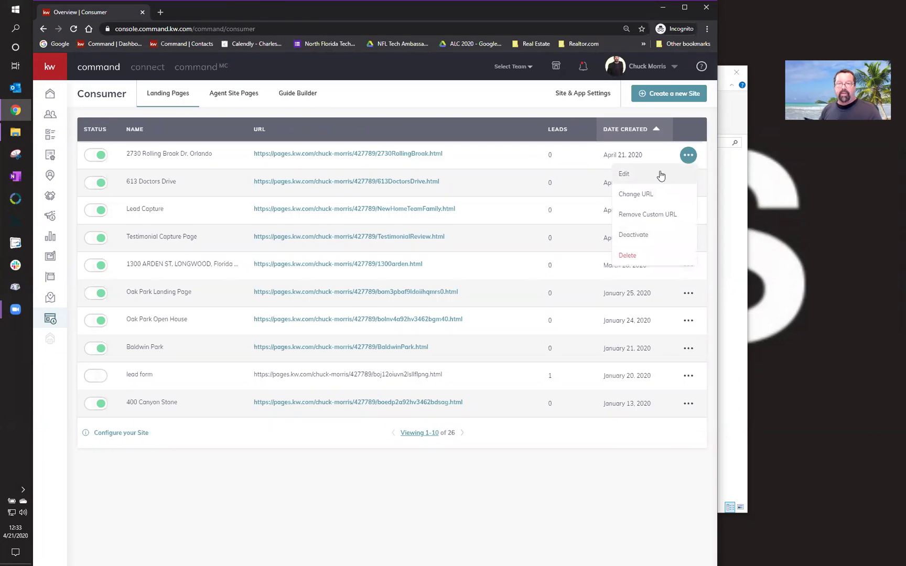
click(644, 236)
click(414, 351)
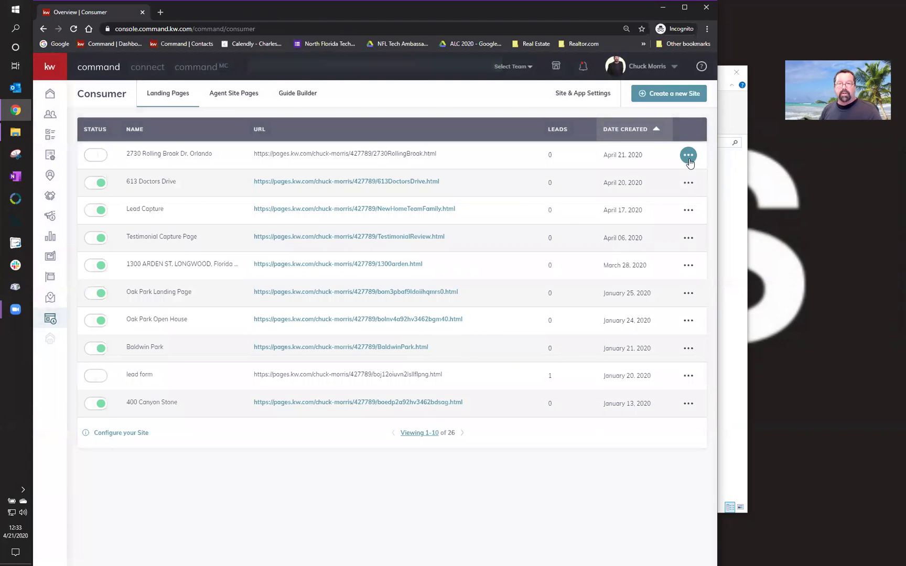
- Delete the deactivated Rolling Brook landing page
click(688, 156)
click(644, 256)
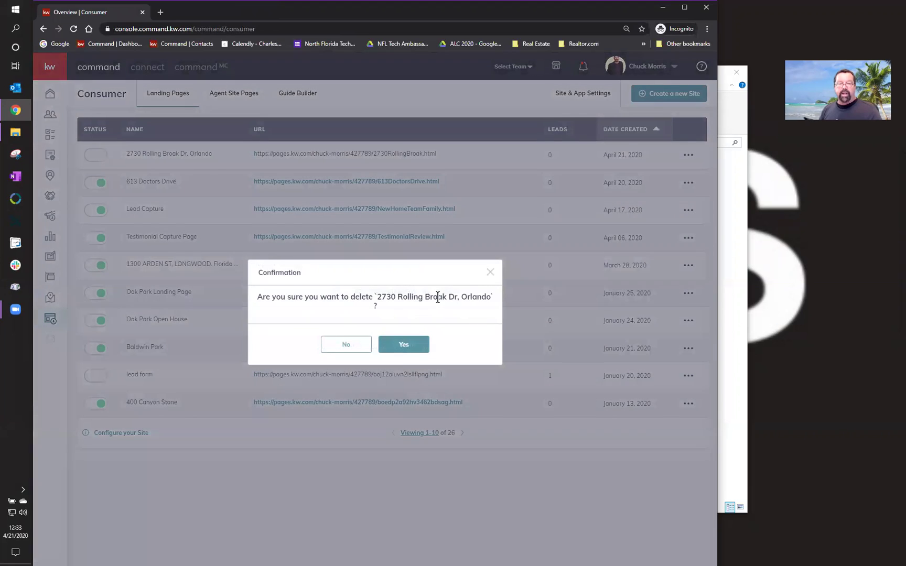
click(403, 347)
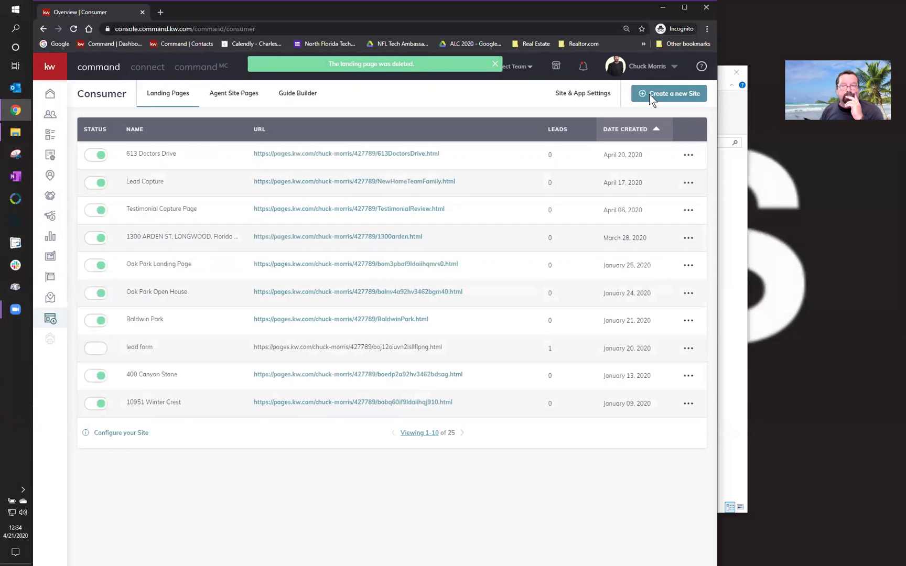
- Create a new standalone landing page
click(649, 95)
click(358, 346)
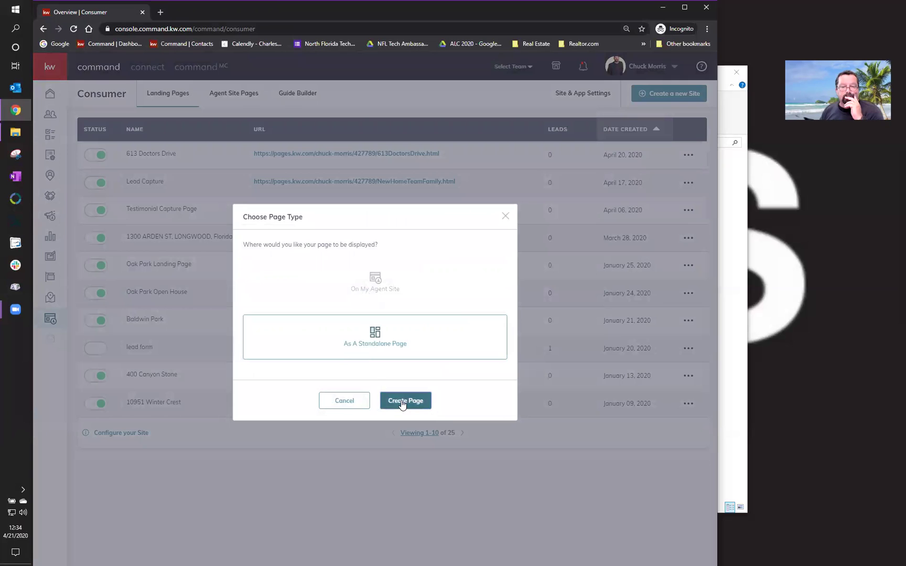
click(404, 400)
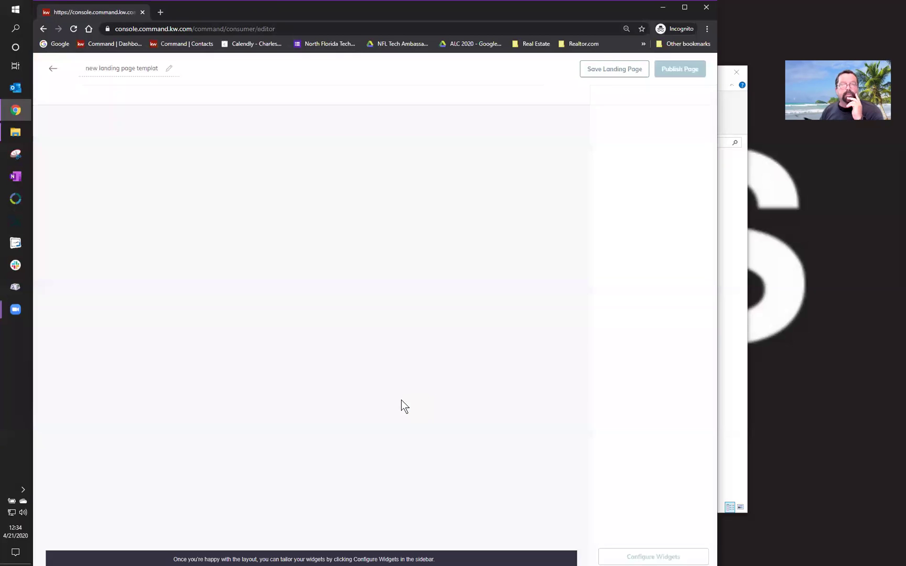
triple_click(85, 68)
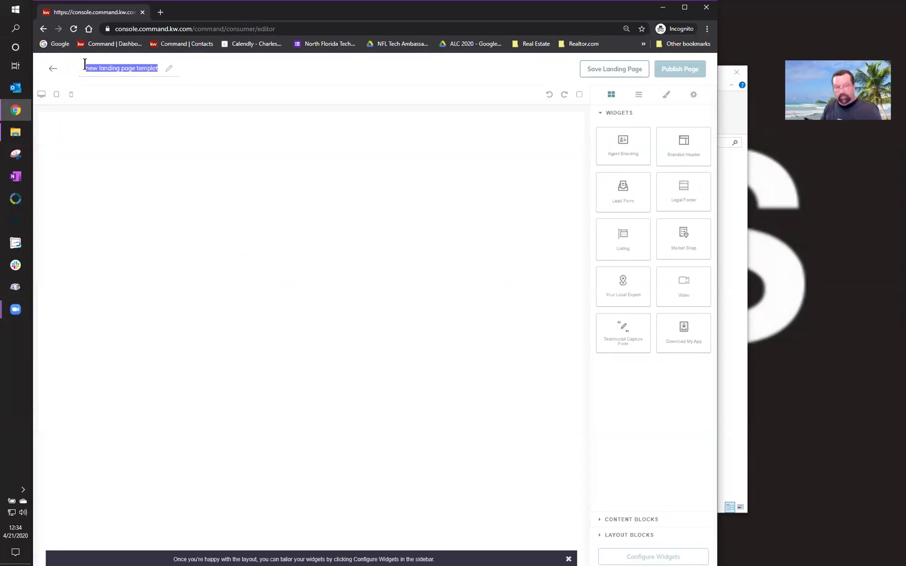
key(BackSpace)
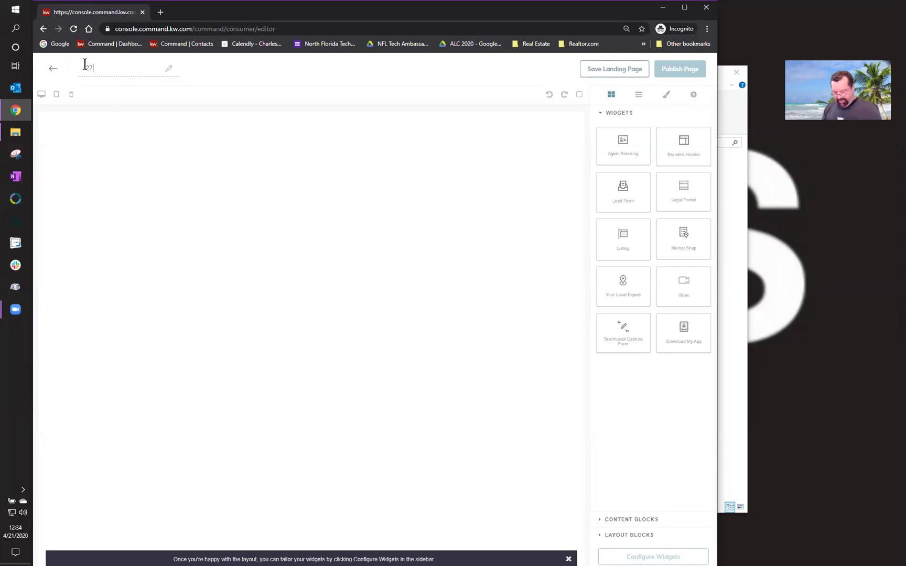
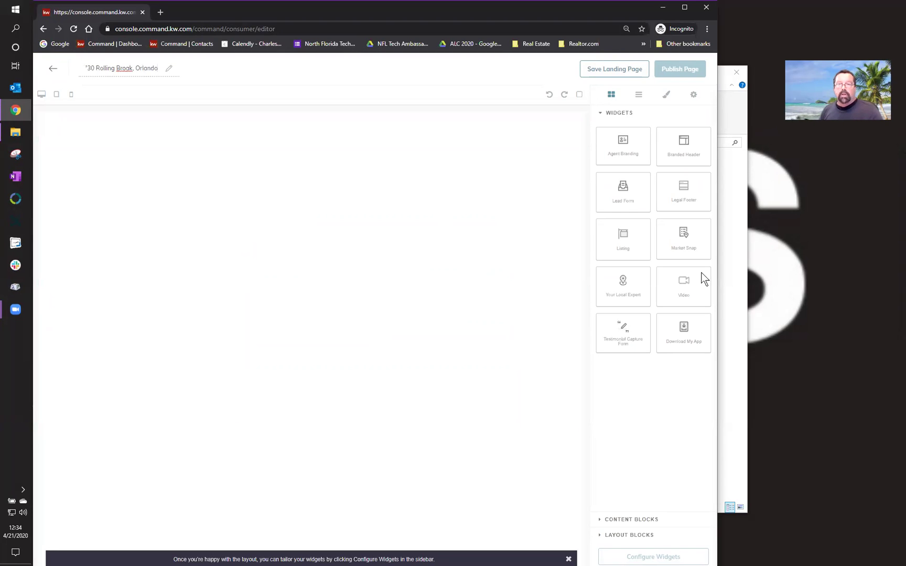
- Add a Branded Header and the Listing section to the top of the page
drag(683, 139, 530, 133)
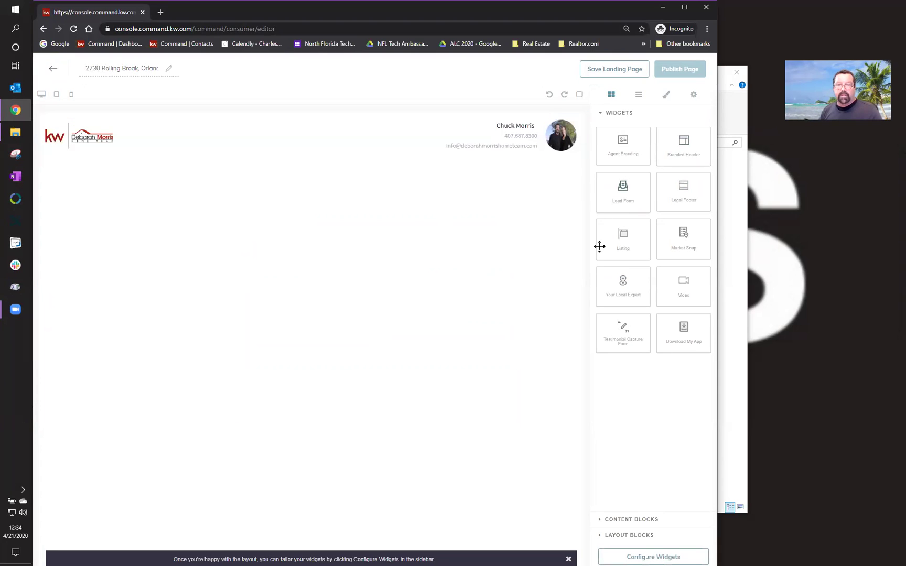
drag(621, 243, 496, 229)
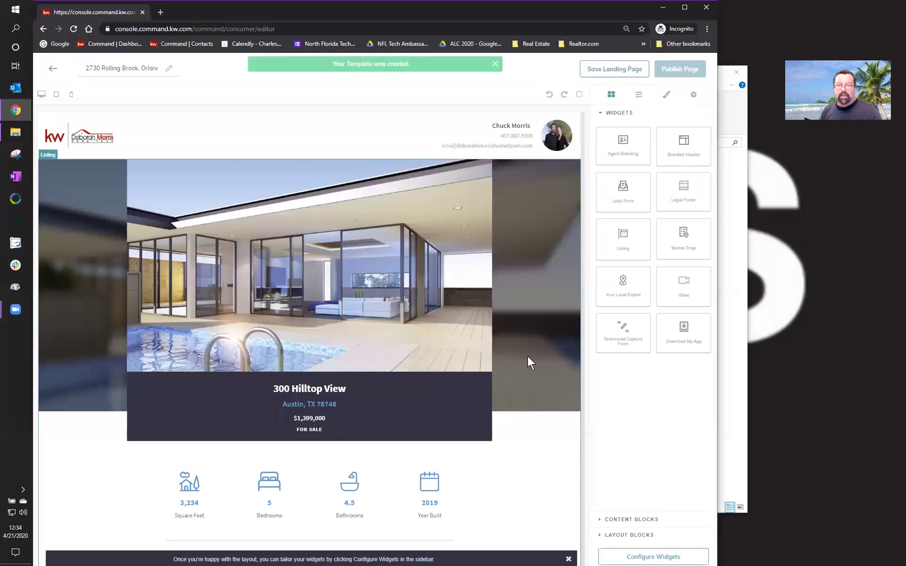
scroll(528, 363, down, 5)
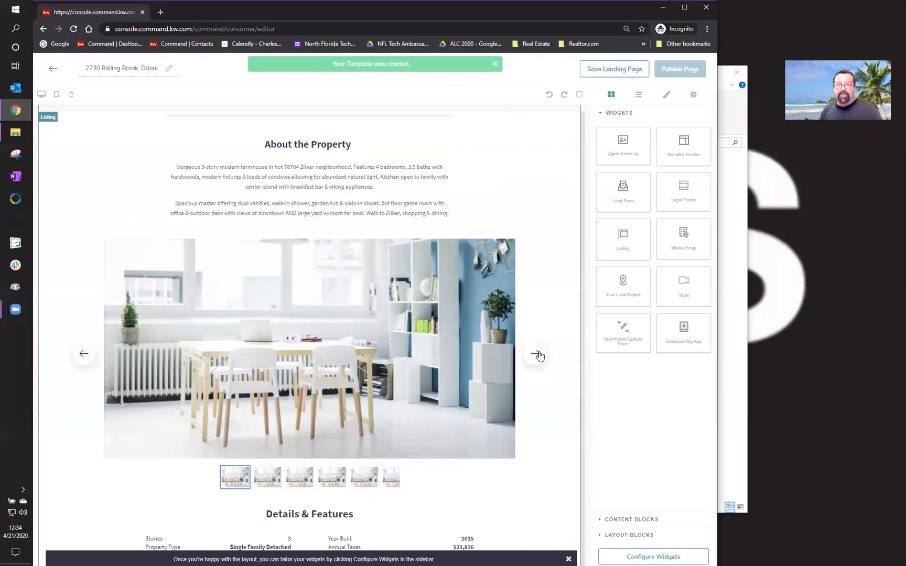
scroll(539, 355, down, 1)
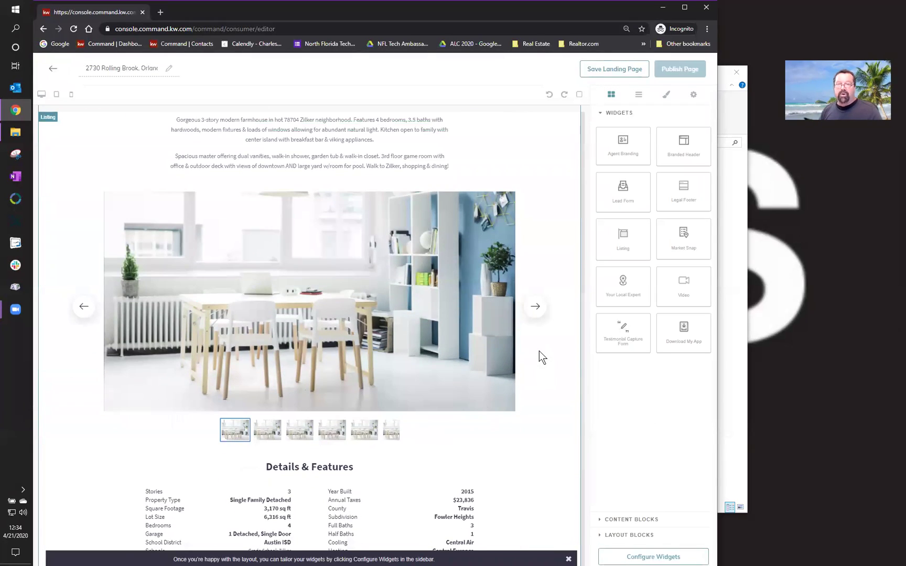
scroll(539, 352, down, 5)
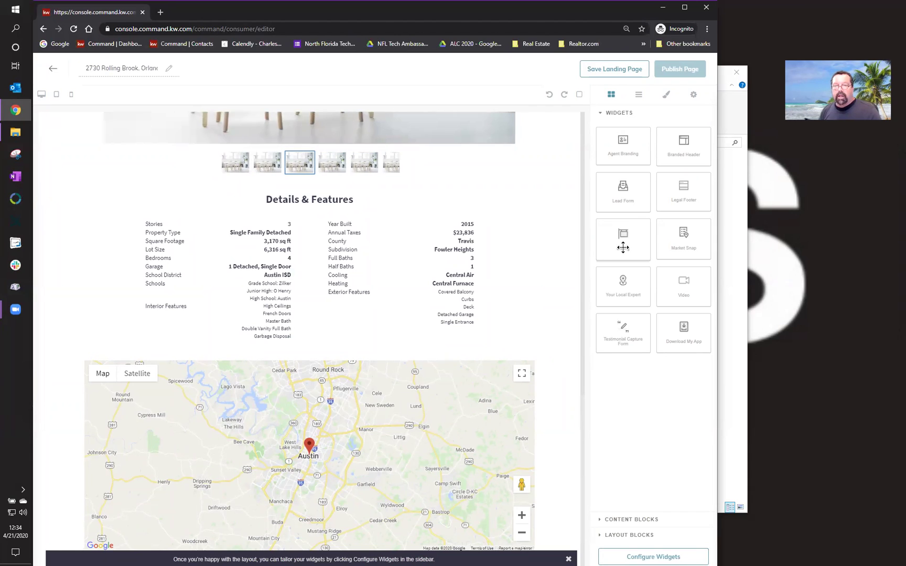
- Add a Lead Form, the app download section and a Legal Footer below
drag(631, 195, 452, 462)
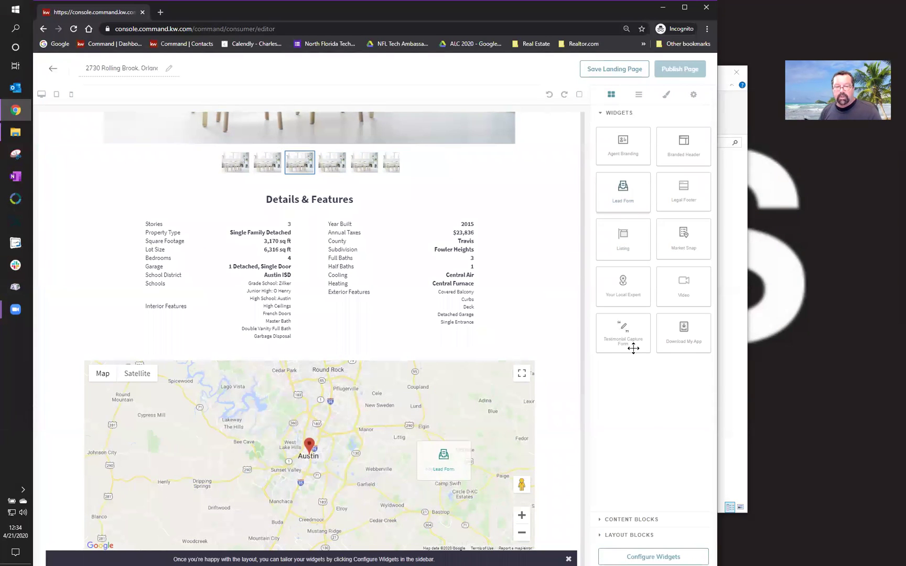
drag(669, 333, 382, 543)
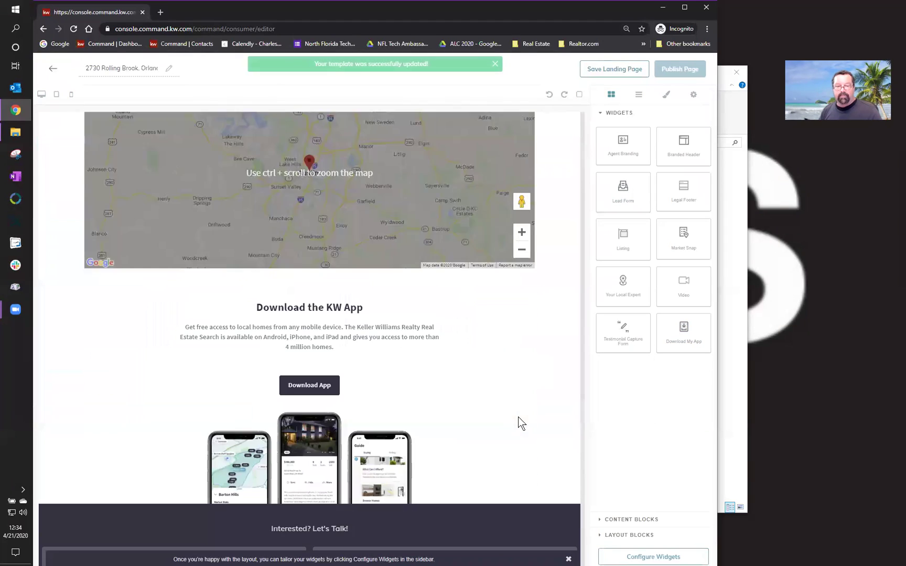
scroll(518, 417, down, 3)
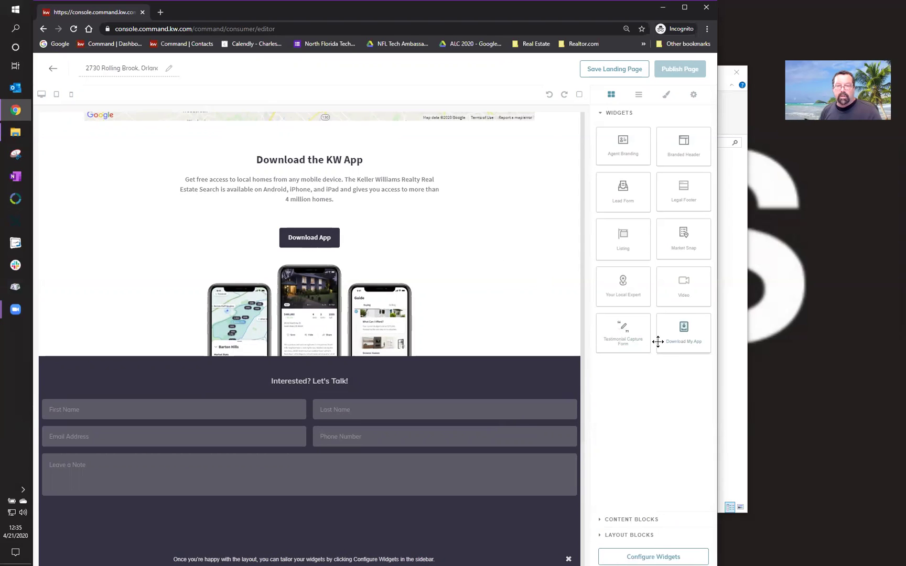
drag(673, 198, 469, 559)
- Dismiss the layout tip and scroll the page from the listing down to the lead form
click(569, 559)
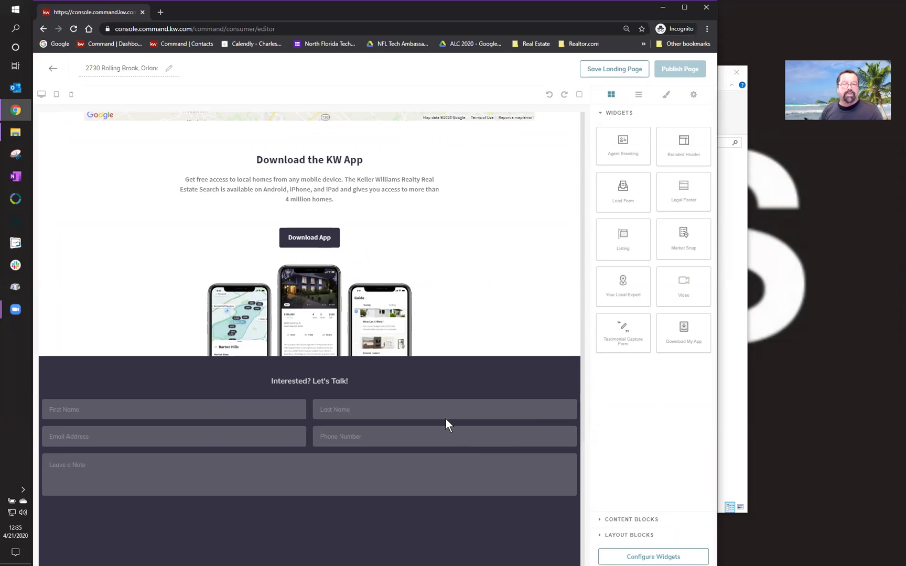
scroll(445, 417, up, 8)
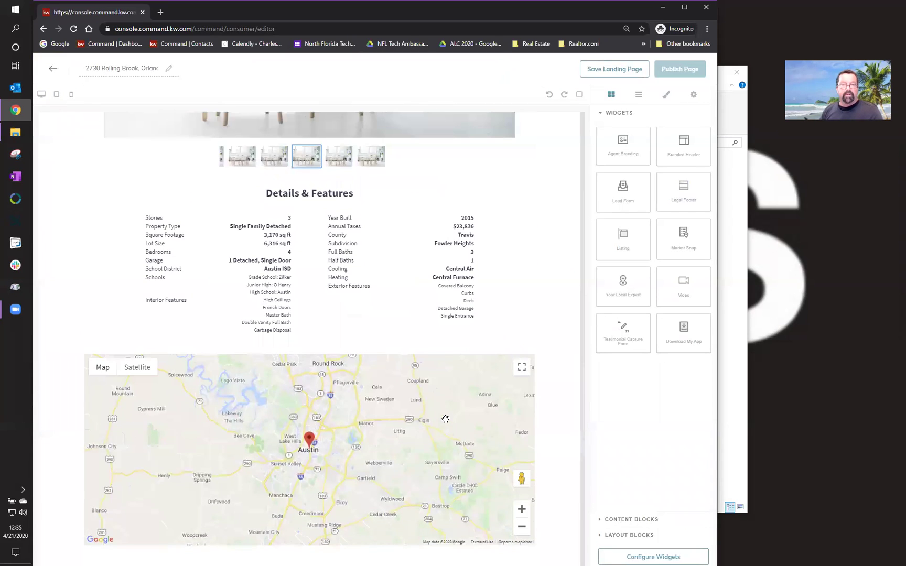
scroll(445, 419, down, 8)
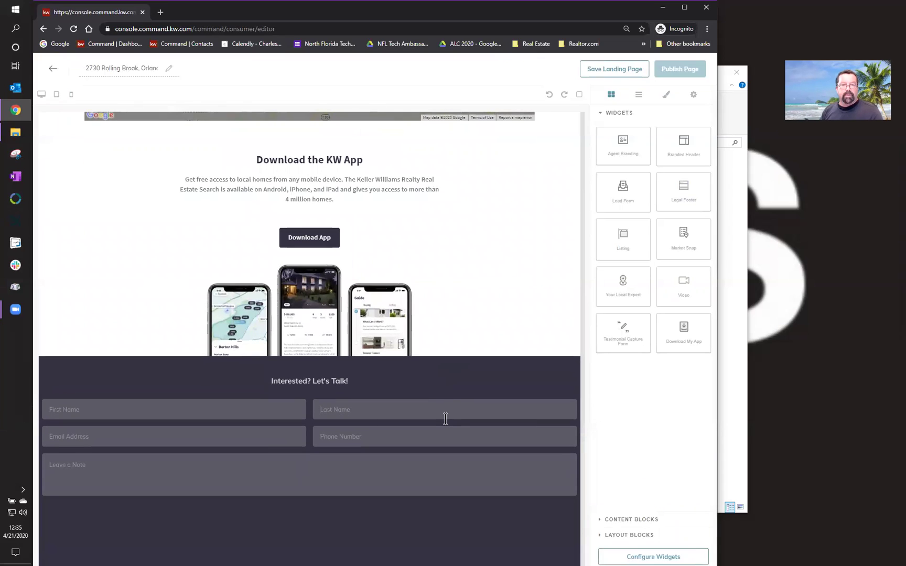
scroll(526, 321, up, 5)
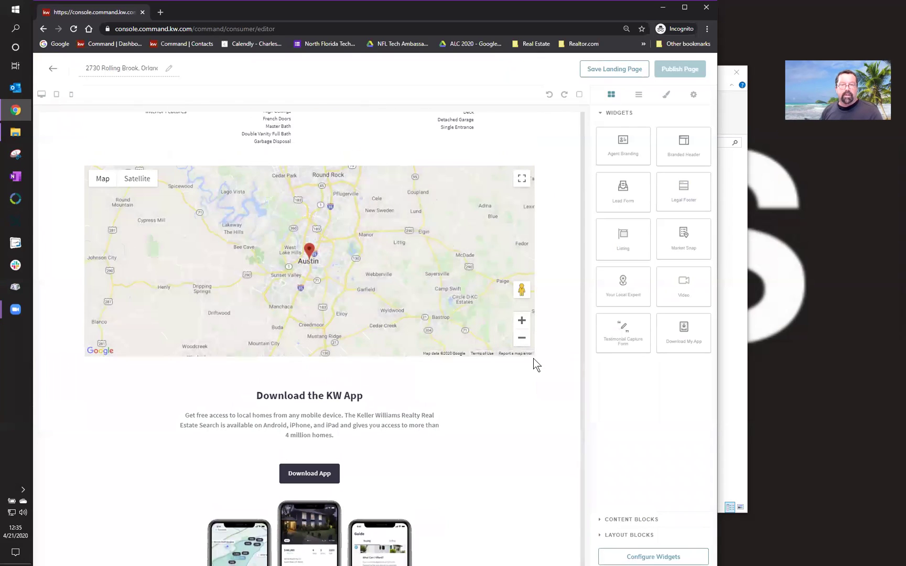
scroll(531, 315, up, 6)
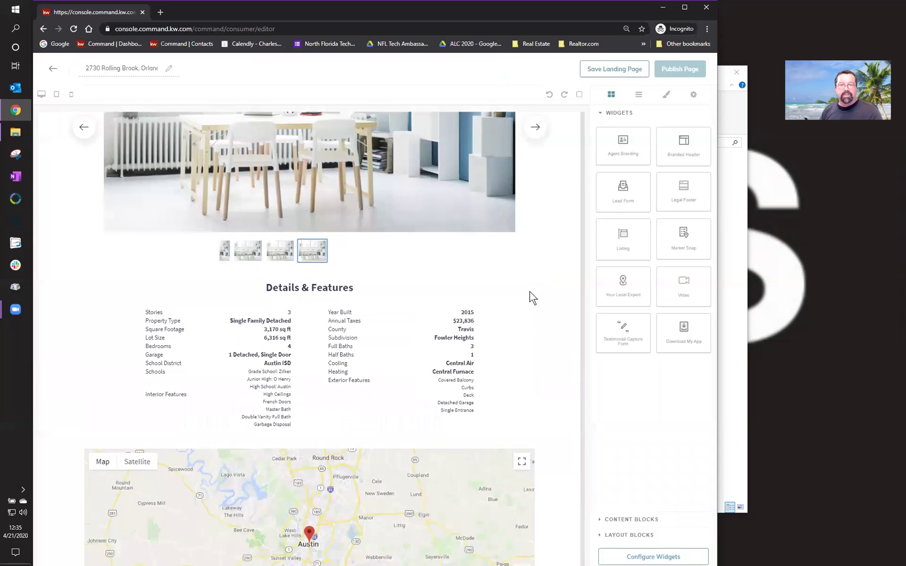
scroll(542, 360, up, 8)
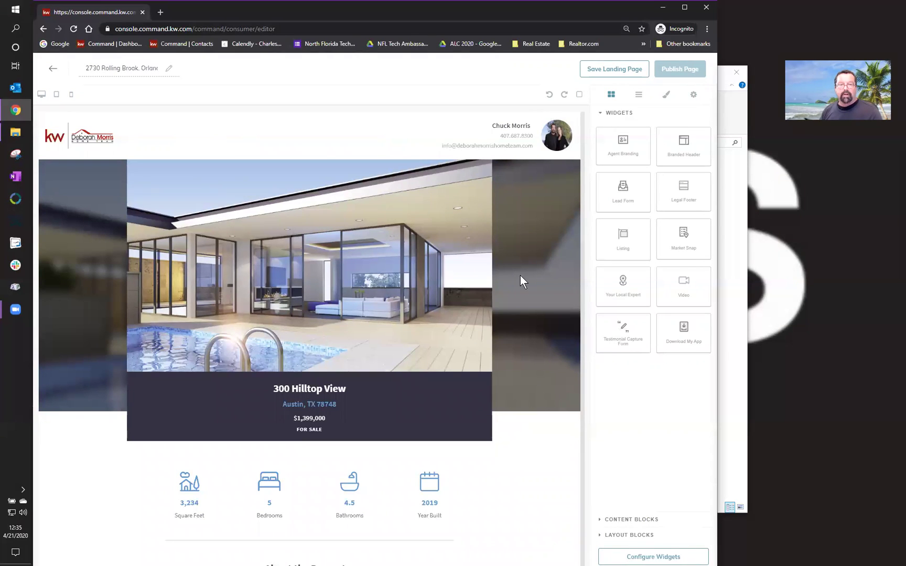
scroll(535, 348, down, 15)
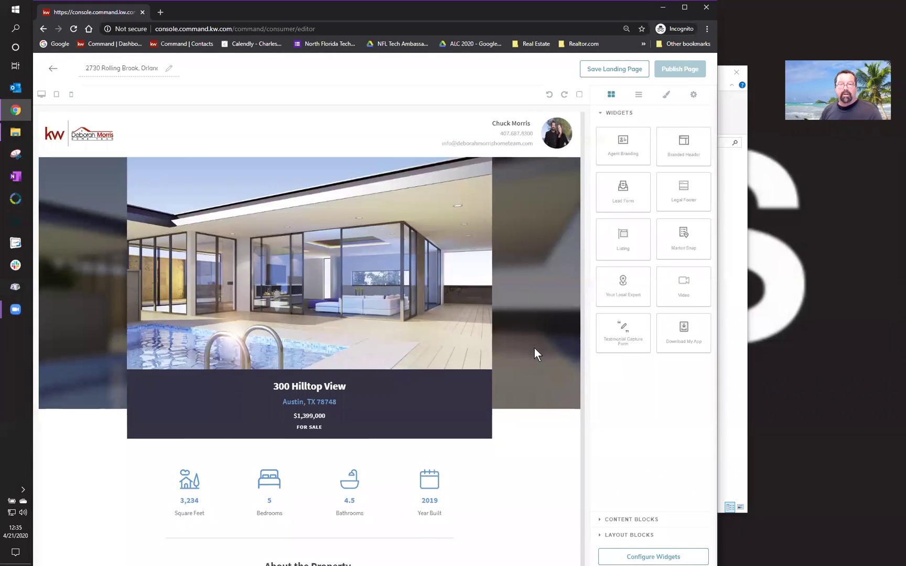
scroll(535, 348, down, 5)
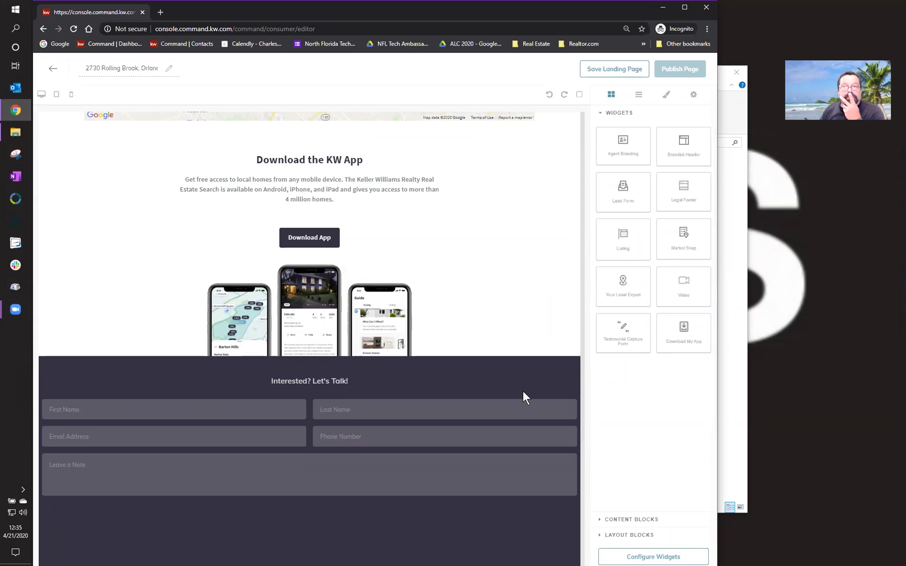
- Return to the landing pages list and create another standalone page
click(51, 71)
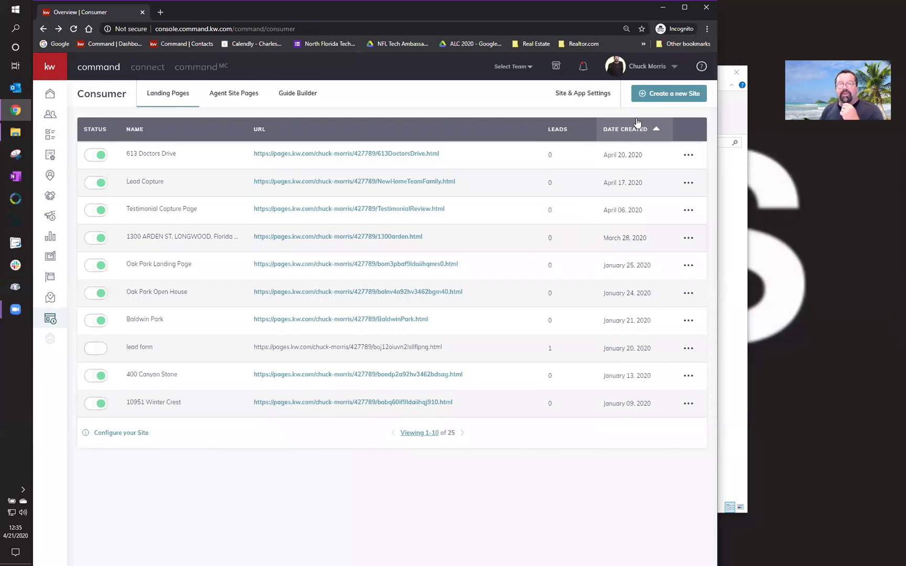
click(658, 94)
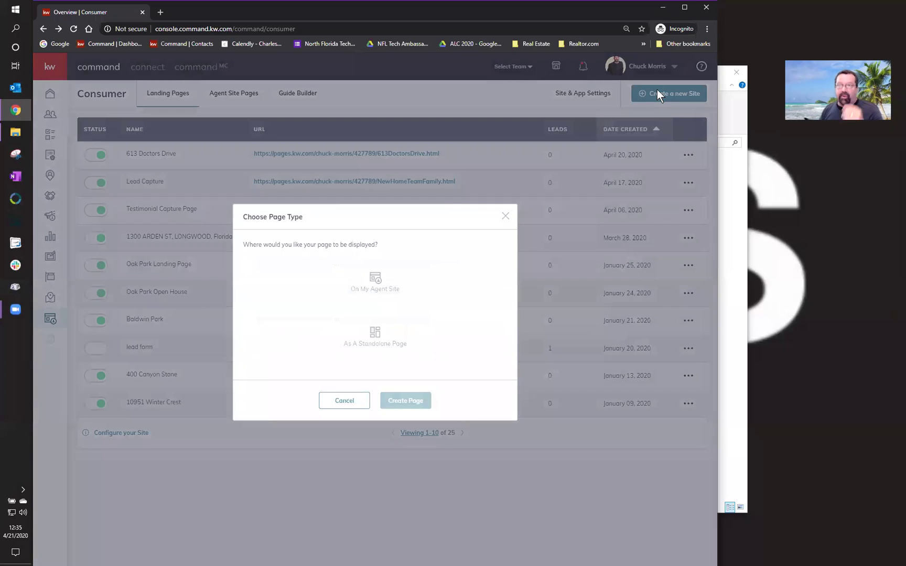
click(375, 338)
click(394, 401)
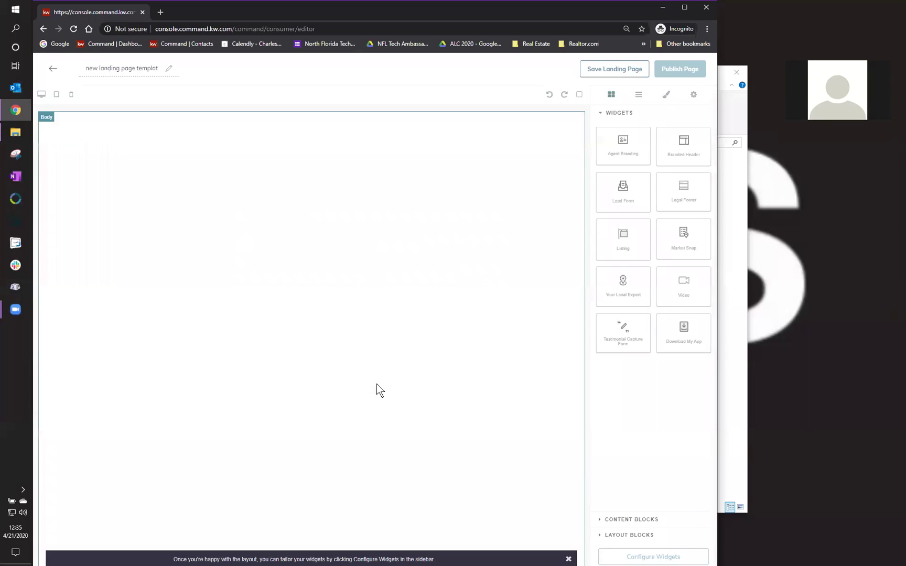
triple_click(120, 69)
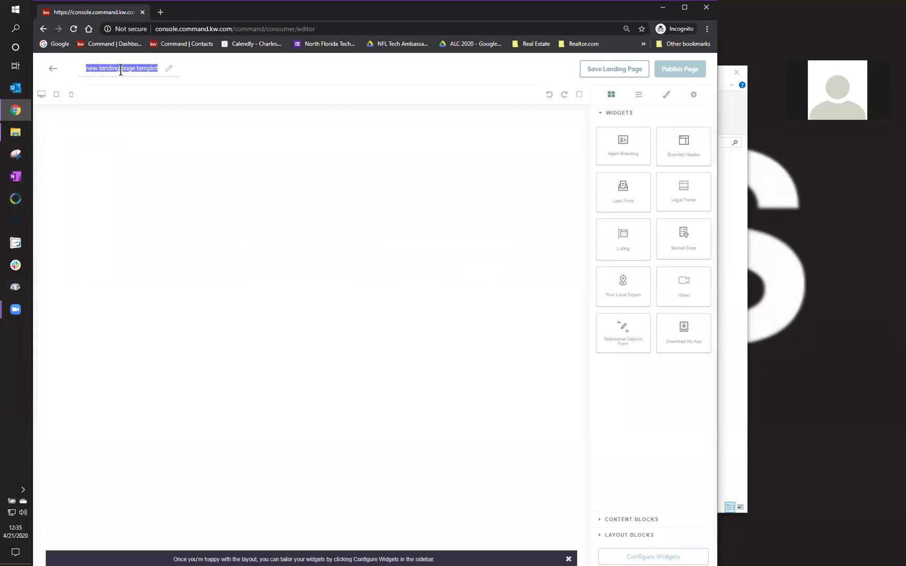
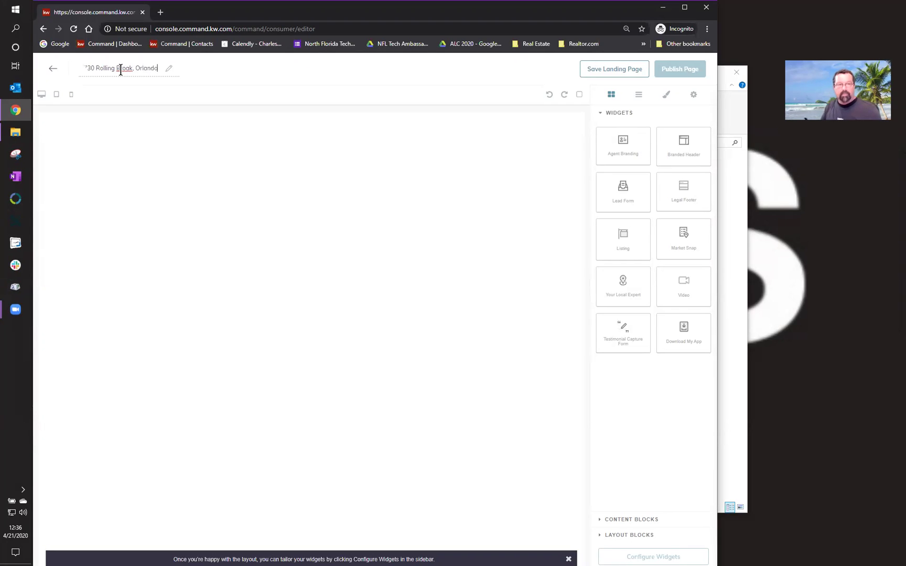
click(216, 148)
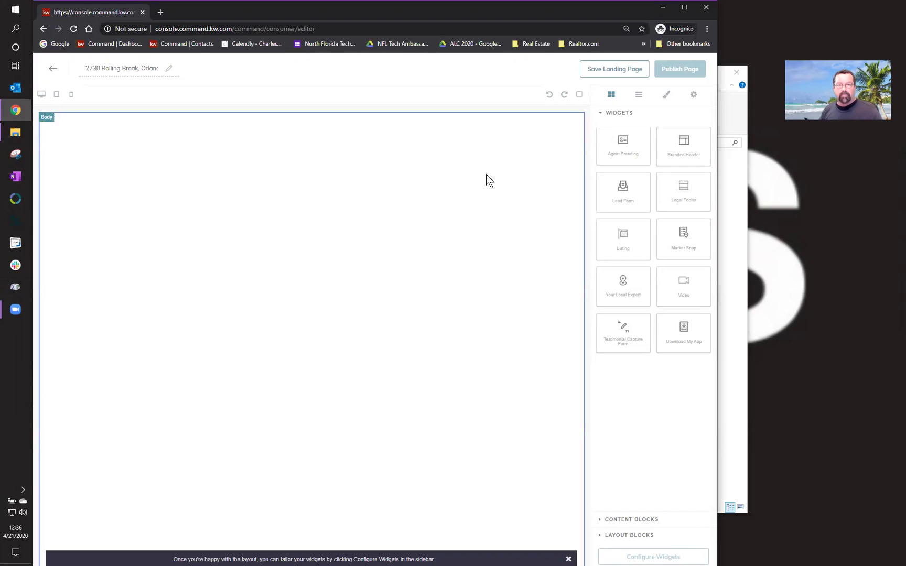
- Place the Branded Header widget at the top of the canvas and the Listing widget below it
drag(683, 146, 482, 142)
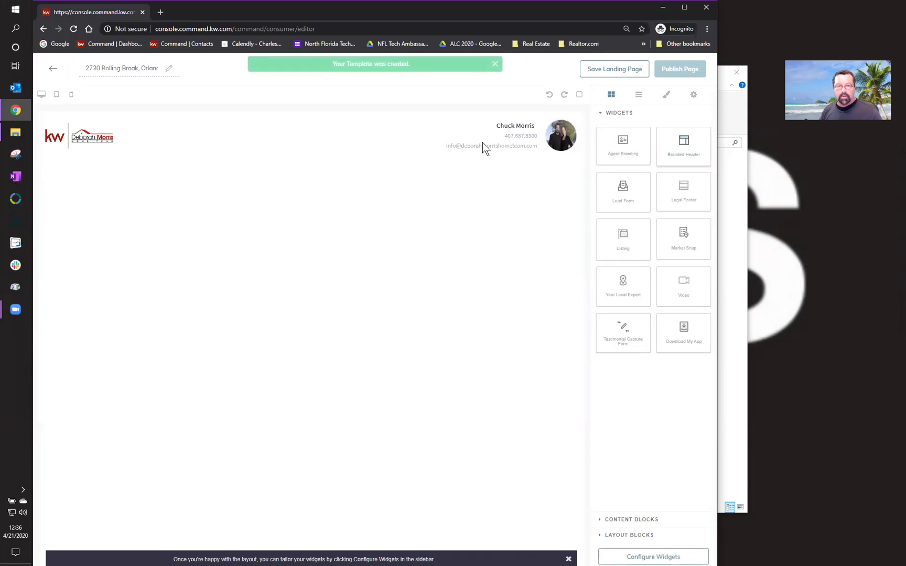
drag(623, 231, 466, 251)
scroll(549, 422, down, 3)
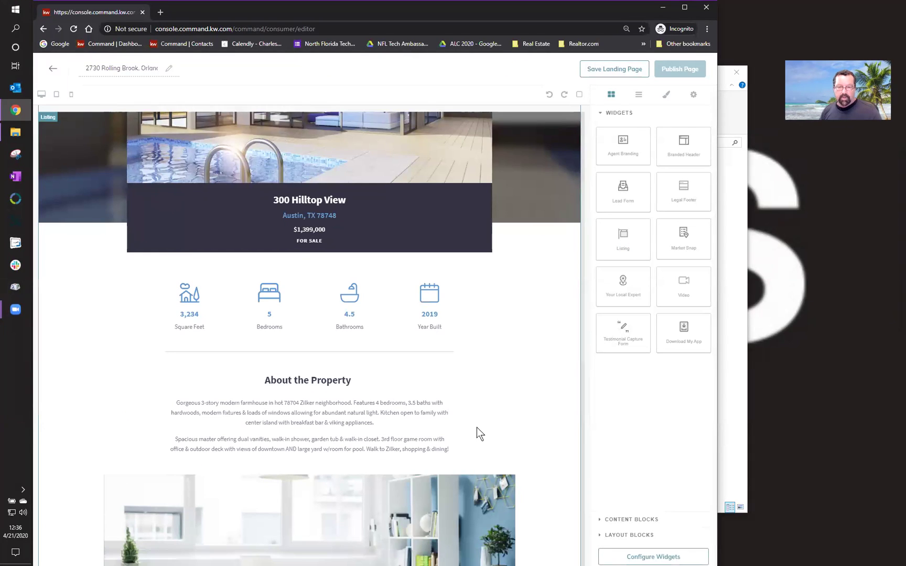
scroll(477, 432, down, 6)
scroll(477, 428, down, 4)
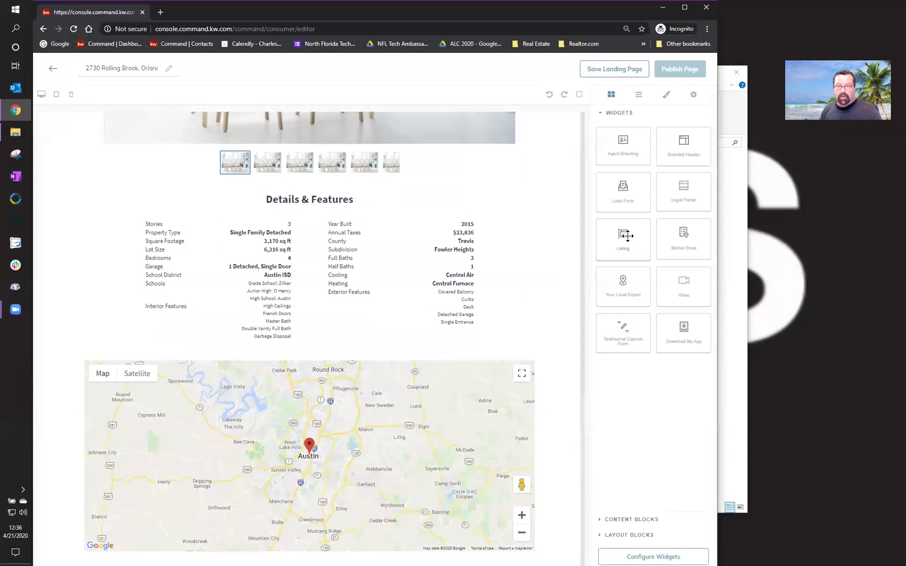
- Stack the Lead Form, Download My App and Legal Footer widgets below the listing, in that order
drag(640, 195, 523, 423)
scroll(522, 422, down, 4)
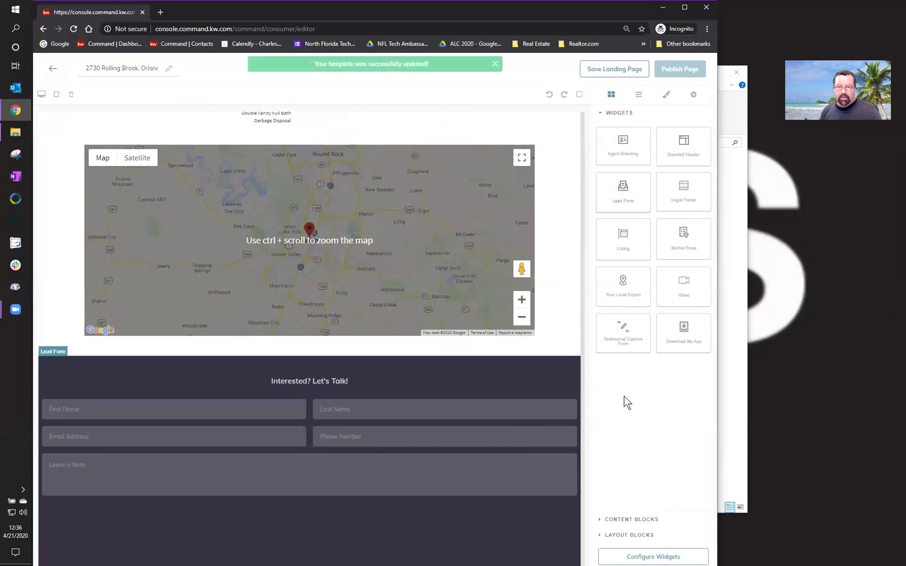
drag(681, 326, 486, 495)
scroll(487, 496, down, 4)
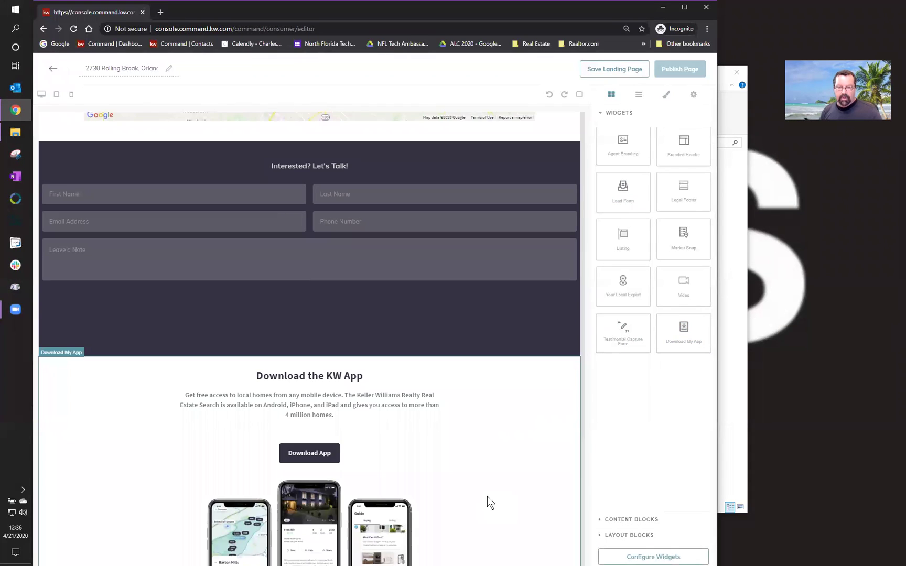
drag(681, 191, 426, 551)
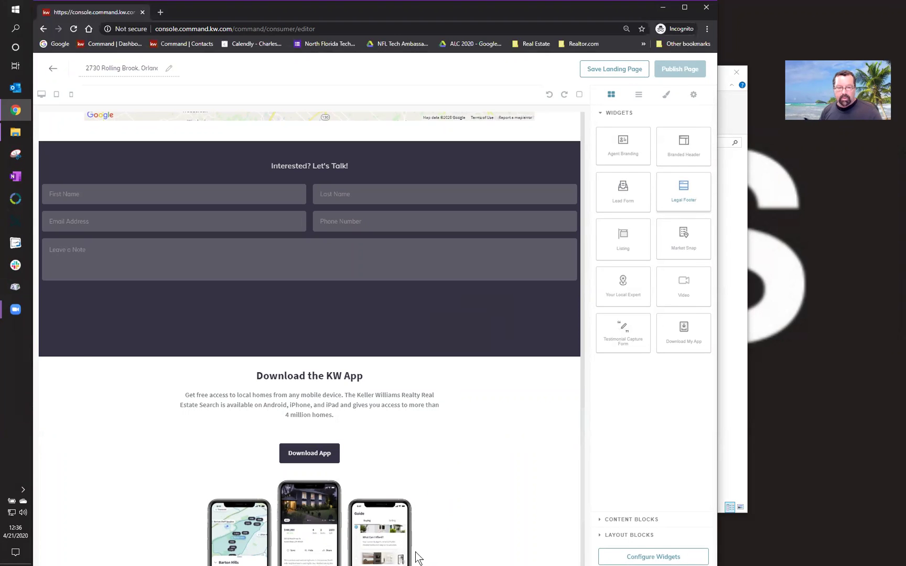
scroll(462, 531, down, 2)
scroll(462, 532, down, 2)
scroll(462, 532, up, 3)
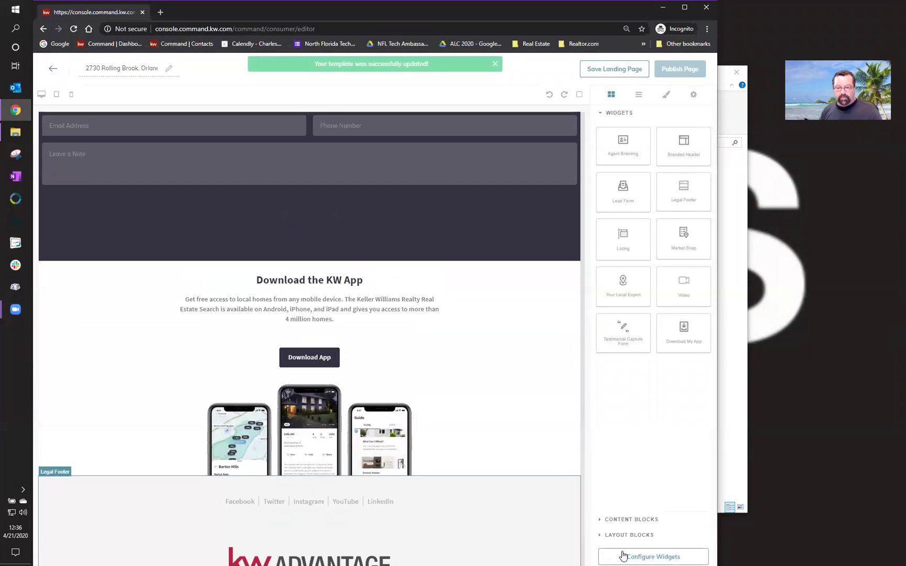
click(640, 556)
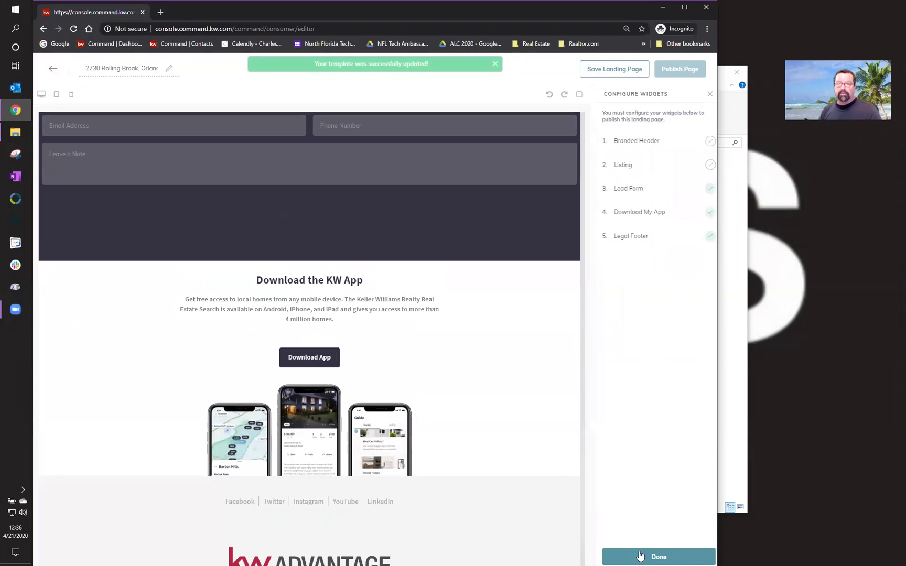
click(655, 136)
click(655, 132)
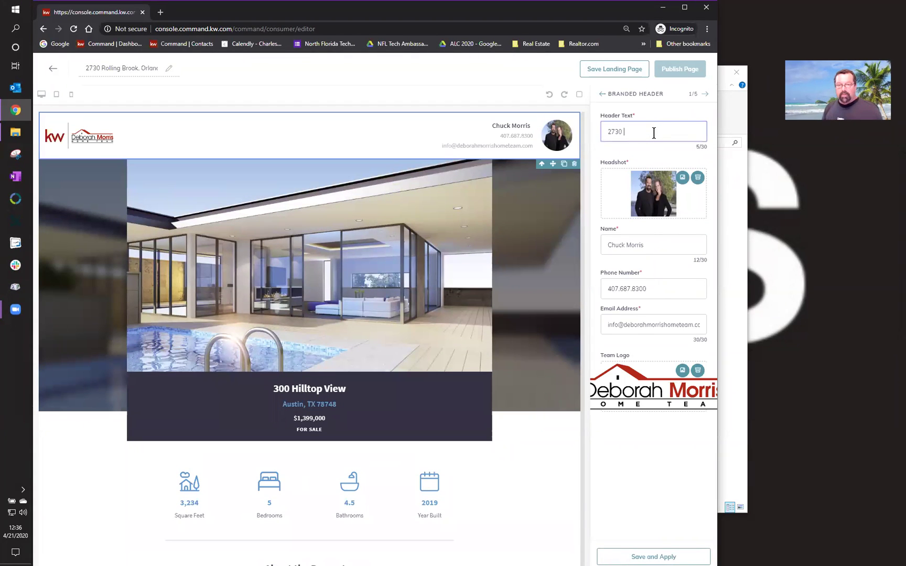
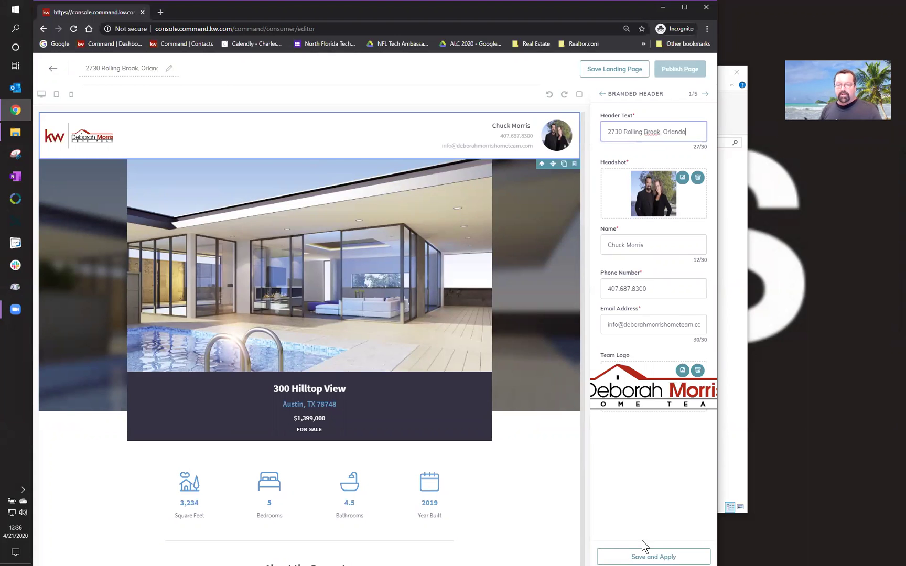
click(643, 556)
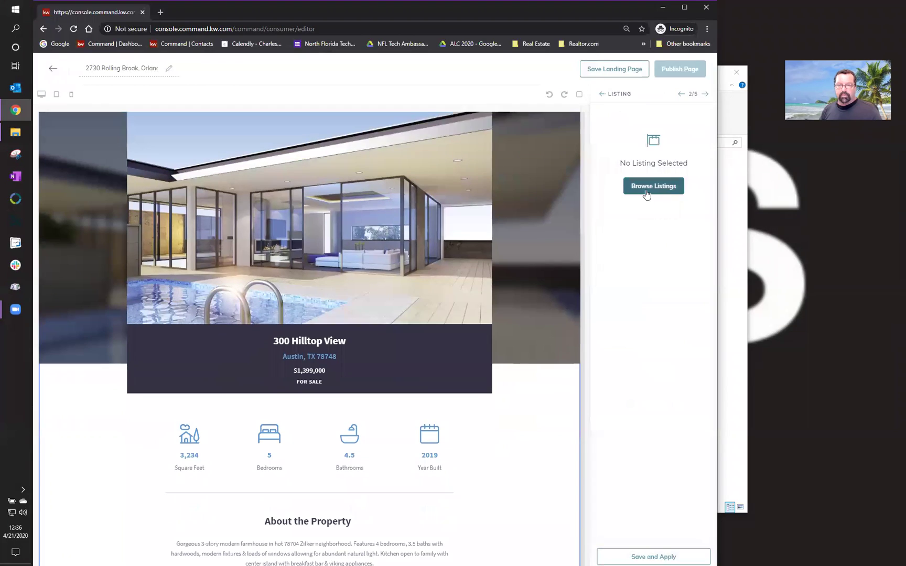
click(643, 188)
click(572, 92)
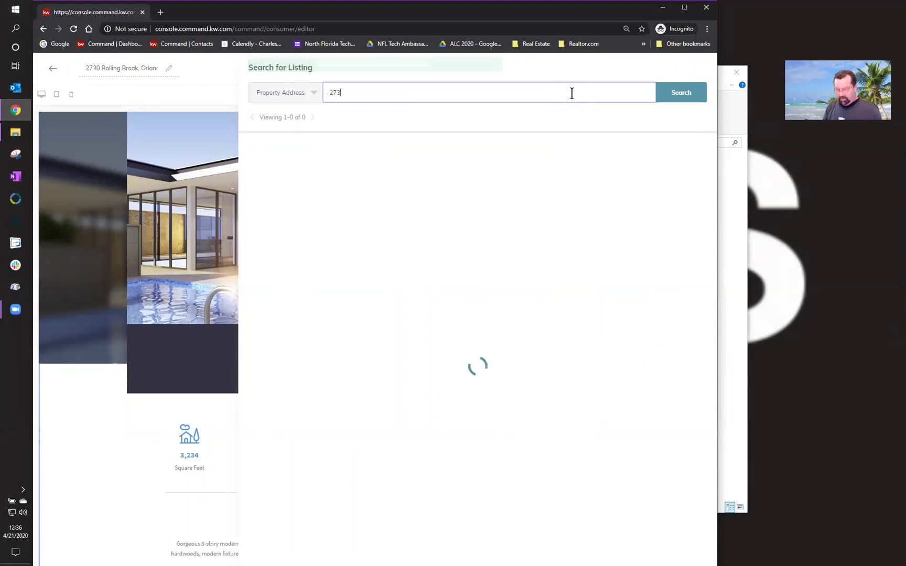
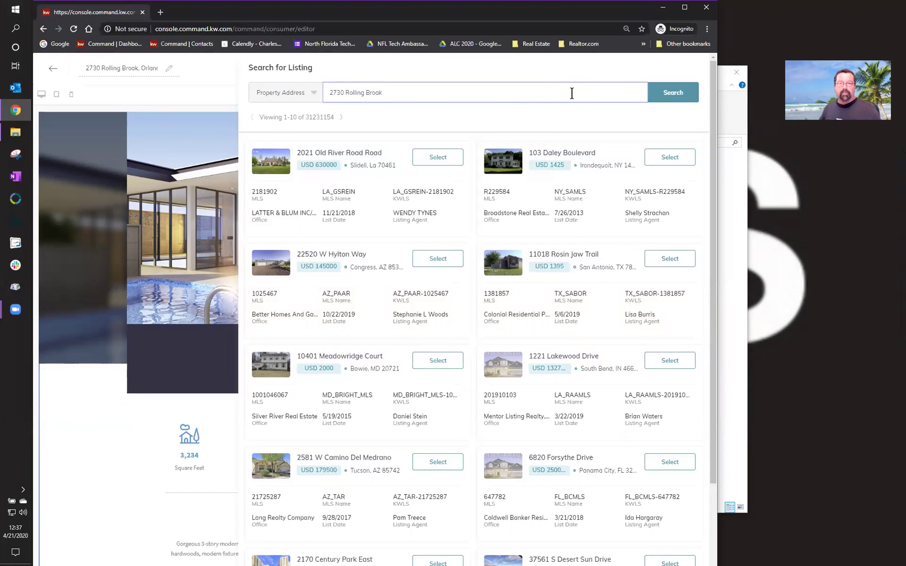
click(672, 97)
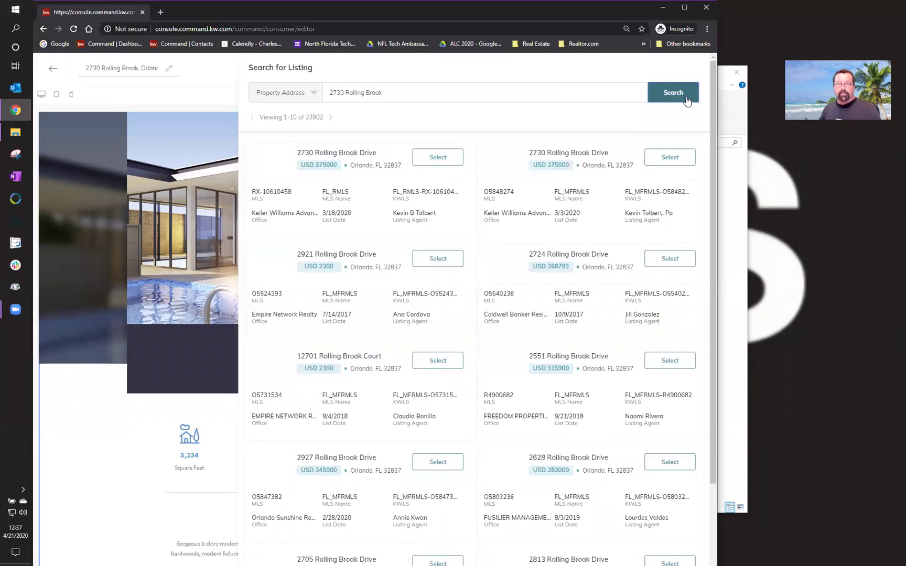
click(689, 162)
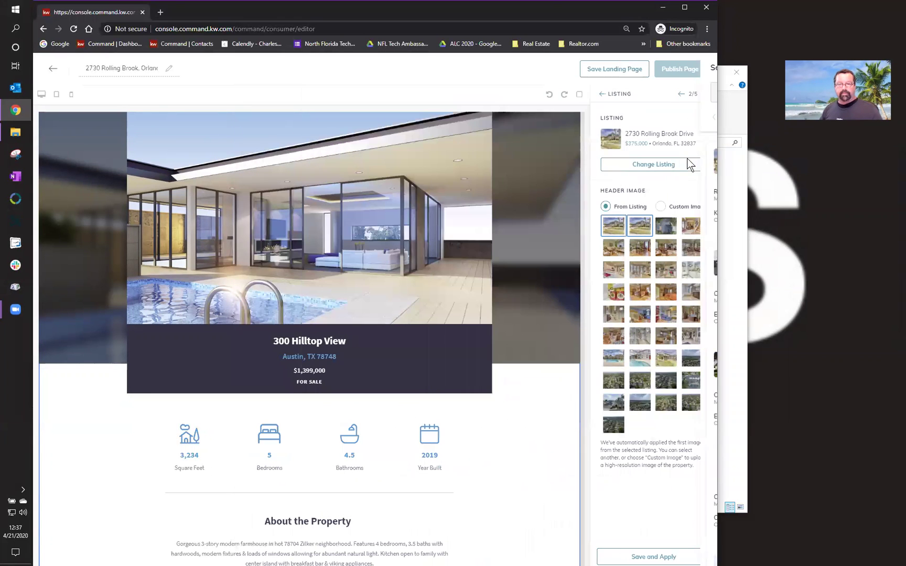
click(634, 555)
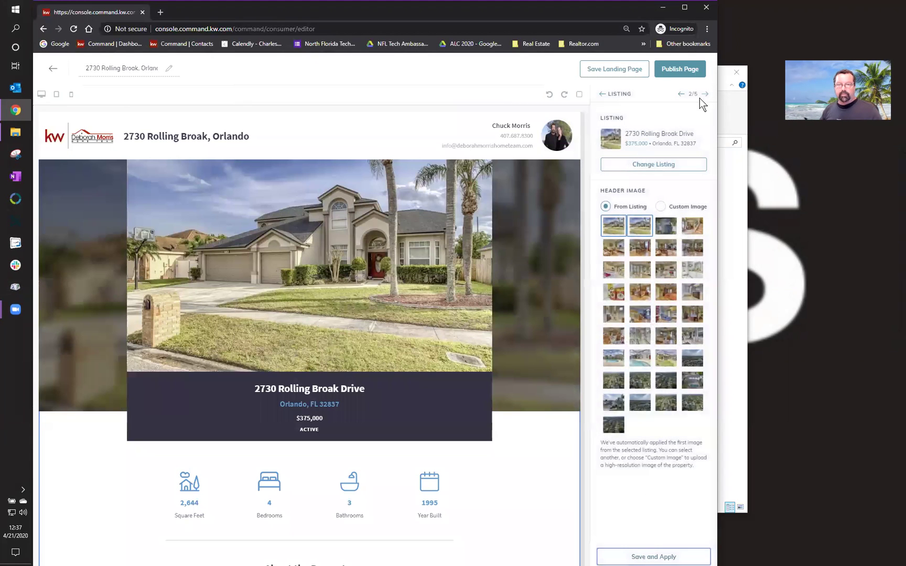
- Save the Lead Form, Download My App and Legal Footer widget settings
click(705, 94)
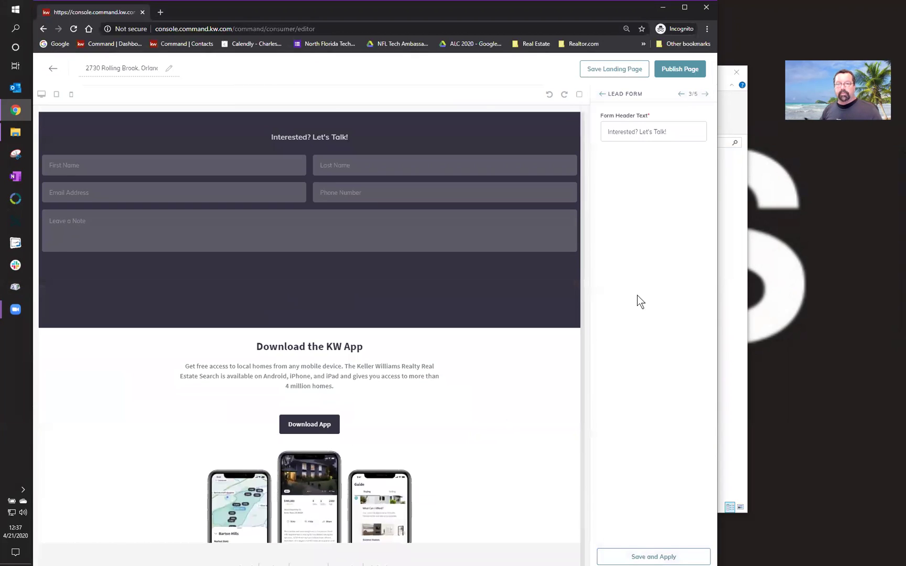
click(648, 555)
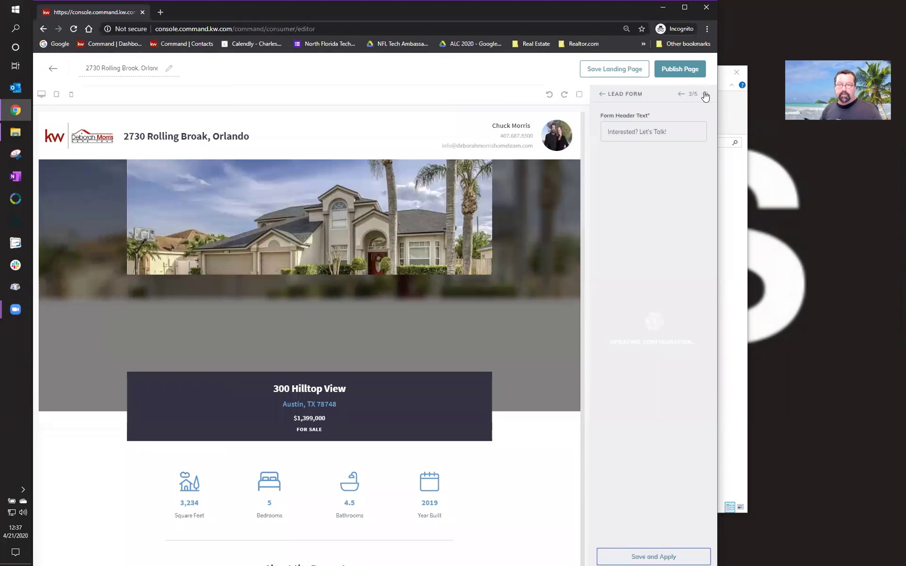
click(704, 94)
click(704, 94)
click(683, 94)
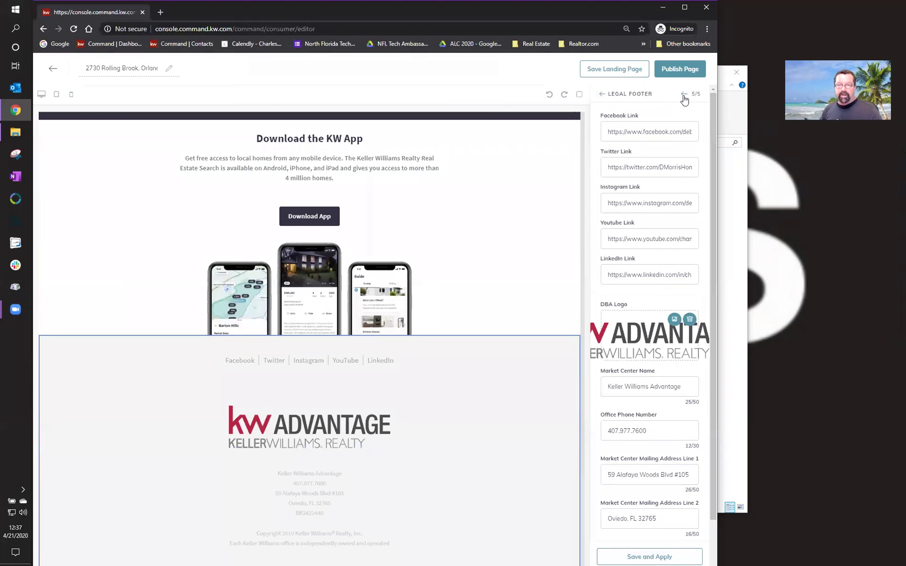
click(658, 557)
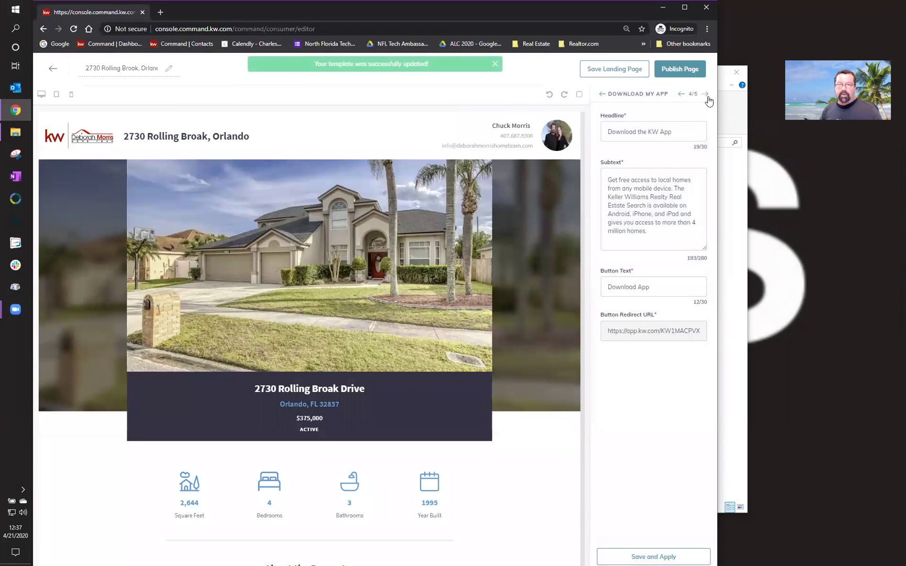
click(706, 95)
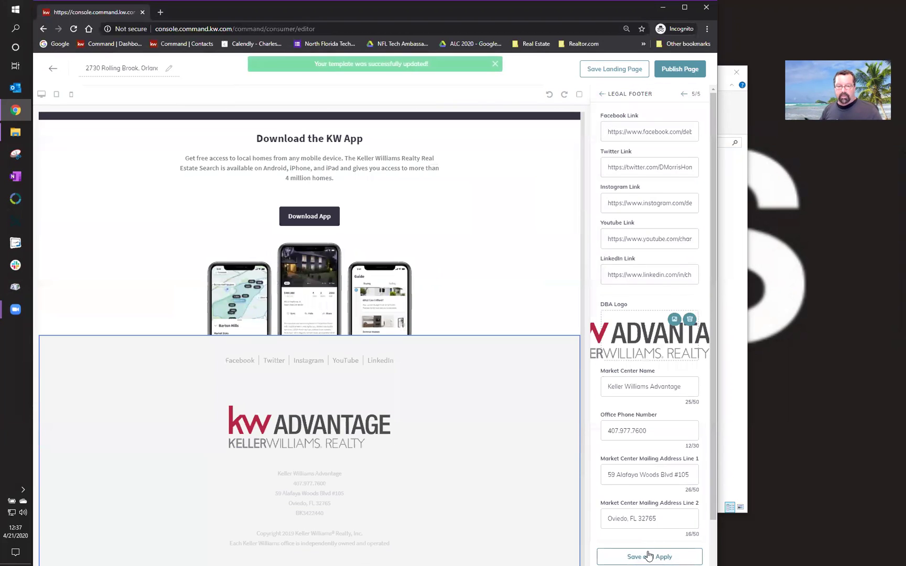
click(649, 555)
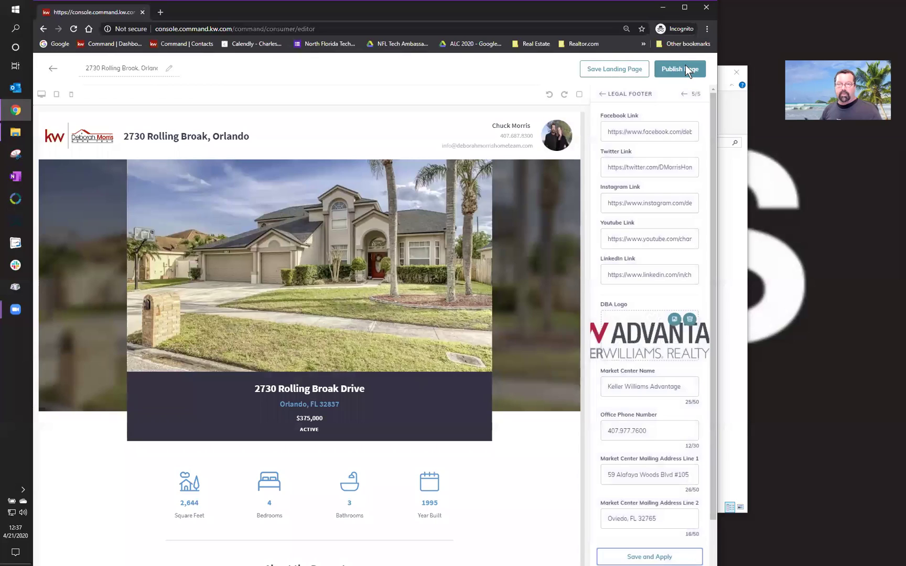
click(685, 65)
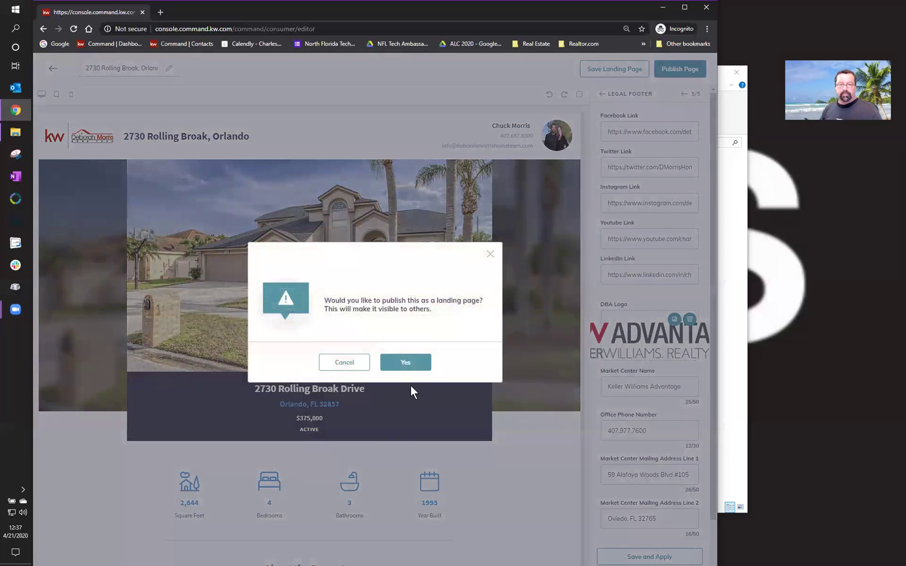
click(408, 364)
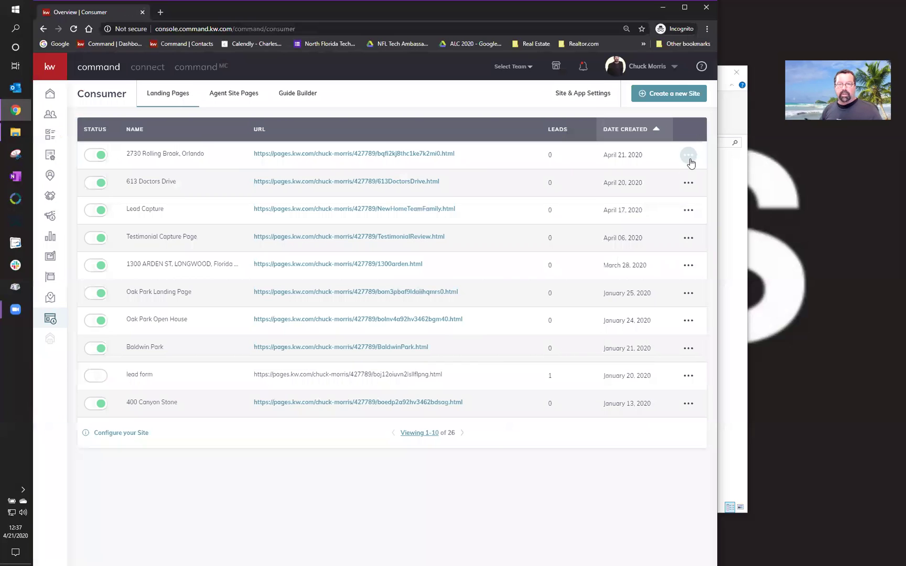
click(689, 158)
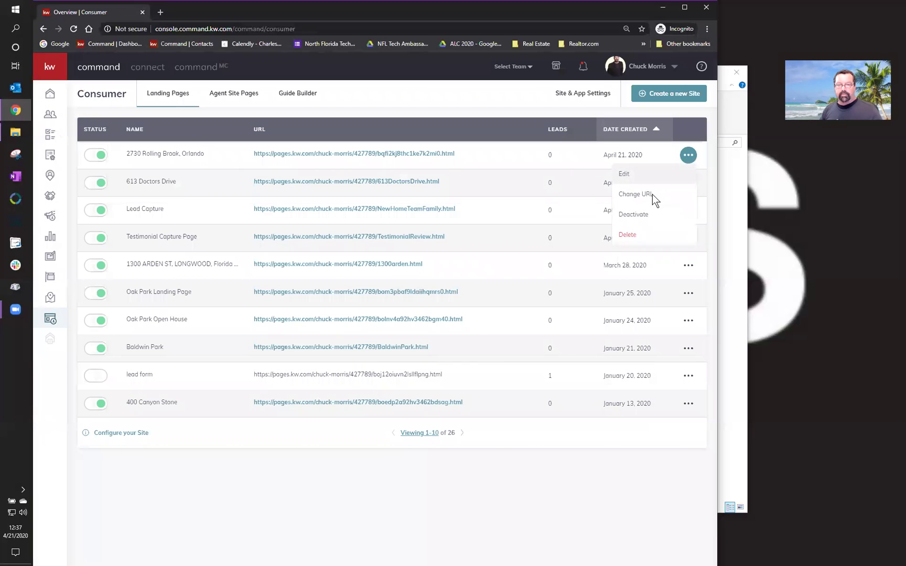
click(651, 194)
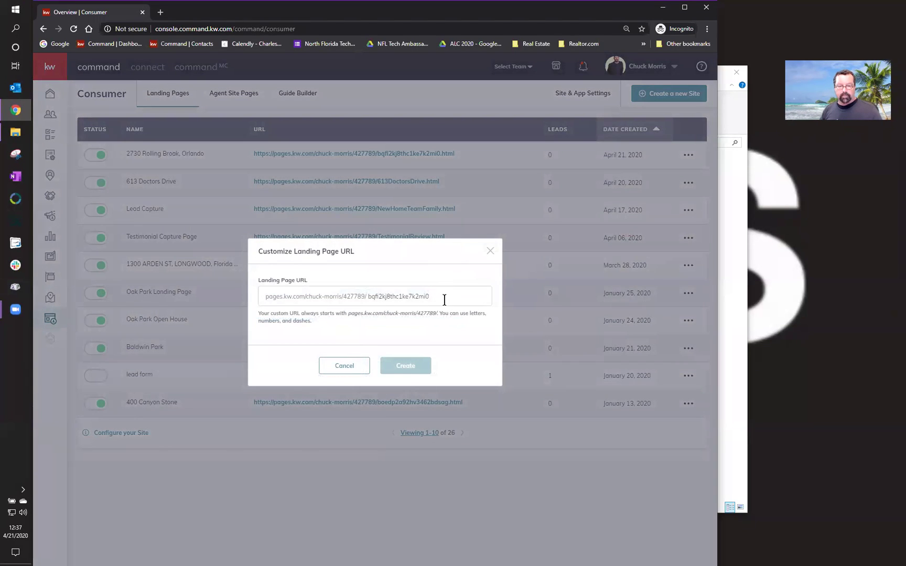
drag(444, 300, 360, 305)
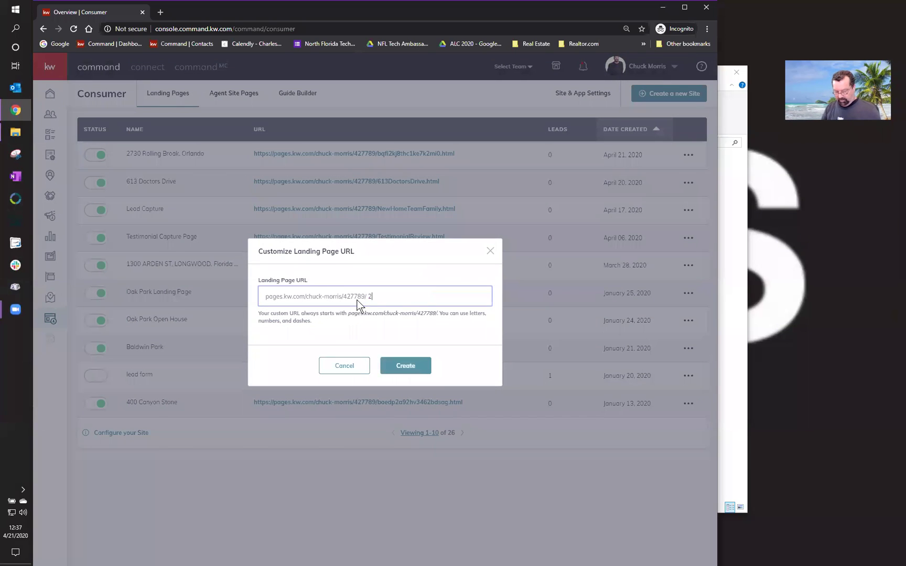
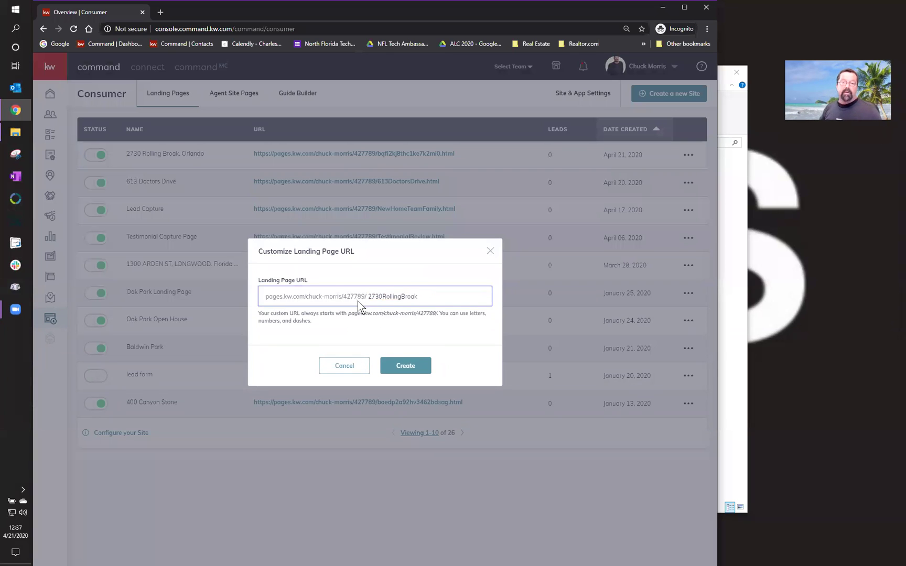
click(393, 362)
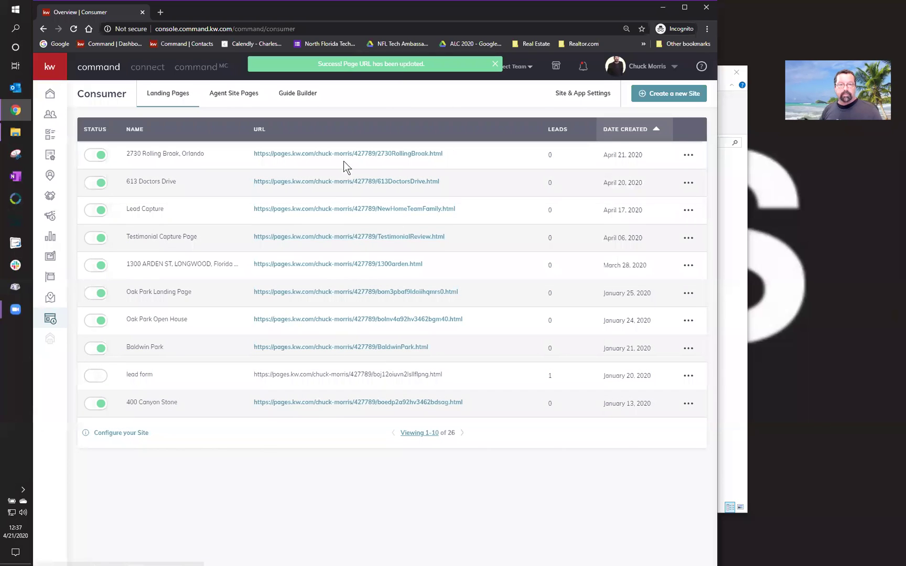
click(347, 154)
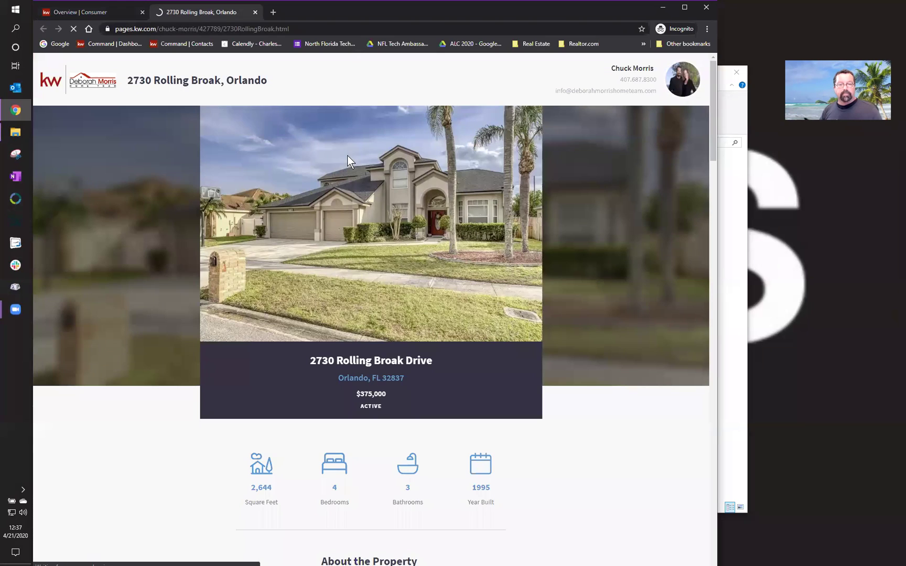
click(332, 30)
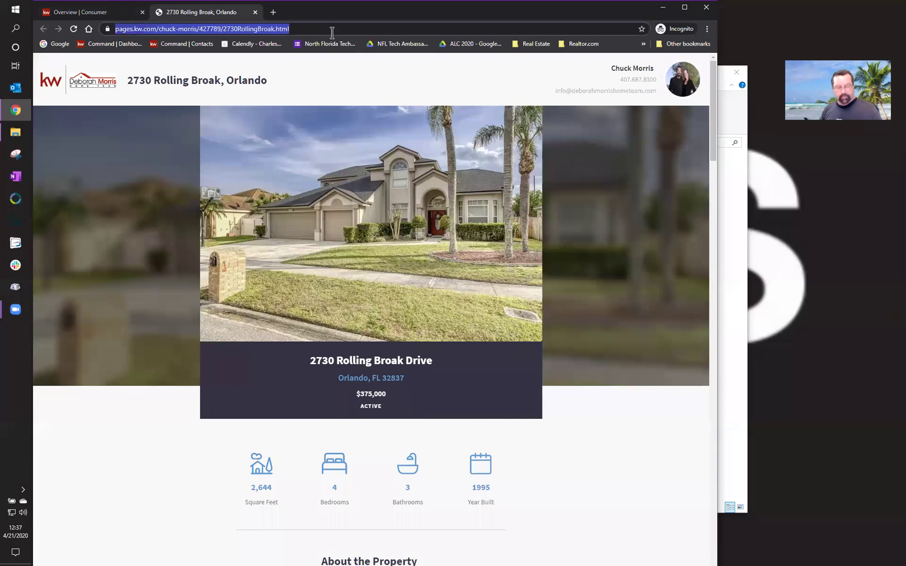
click(256, 12)
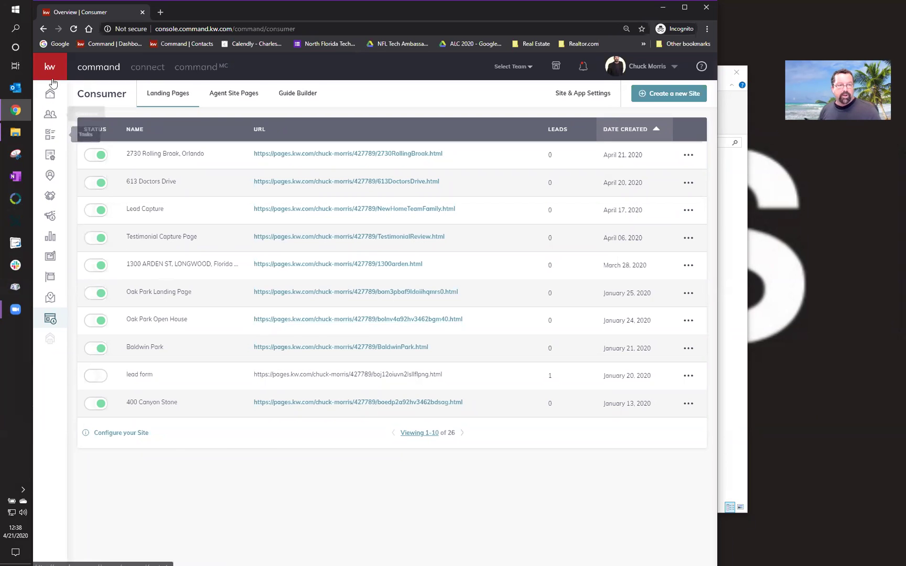
mouse_move(51, 78)
click(76, 216)
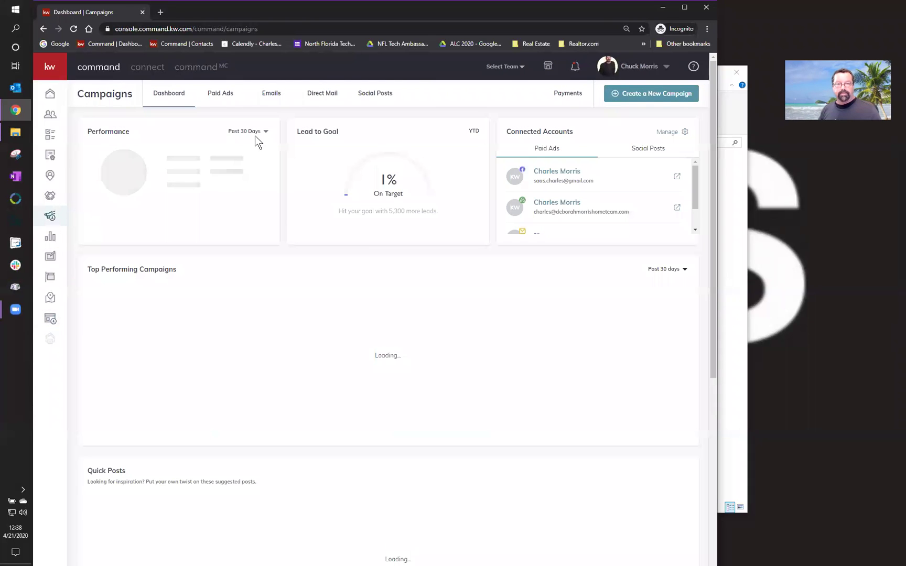
click(662, 93)
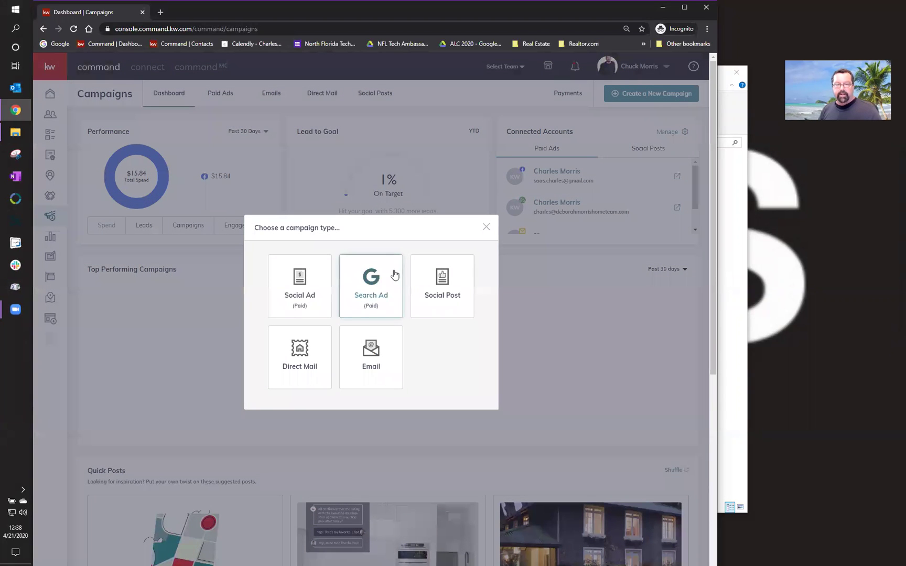
click(302, 295)
click(341, 166)
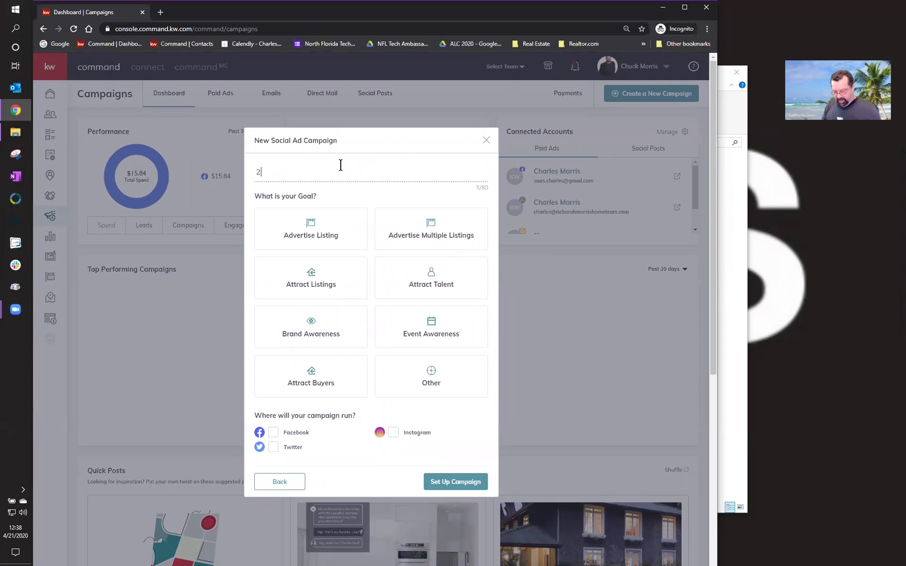
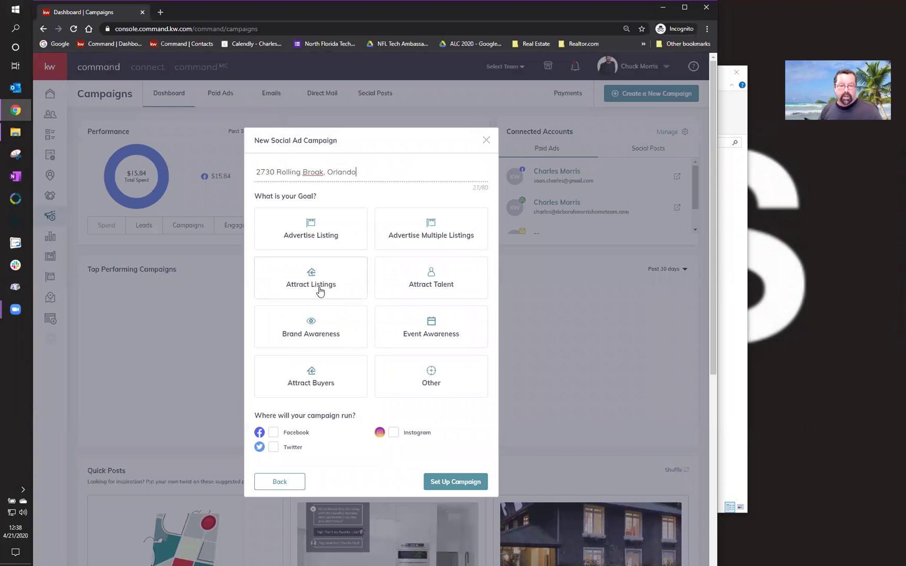
click(311, 373)
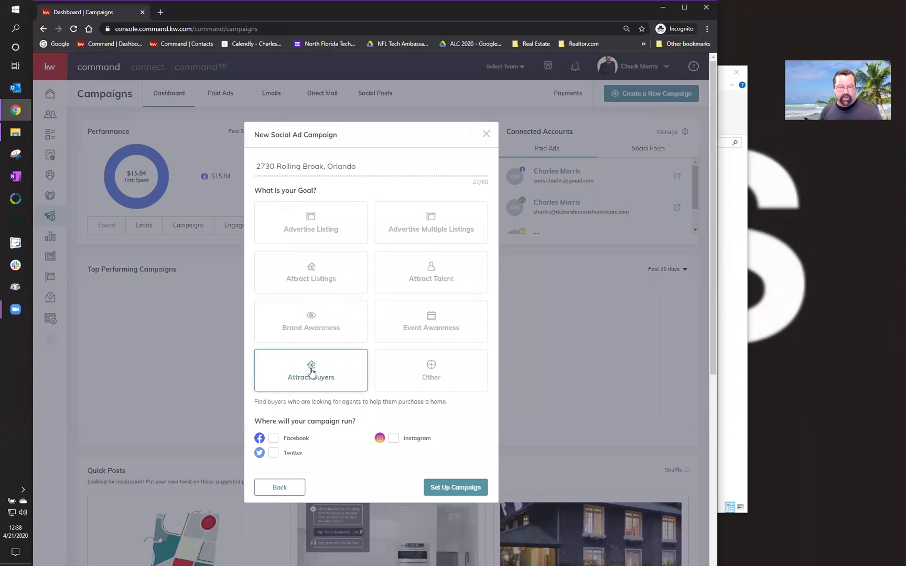
click(274, 439)
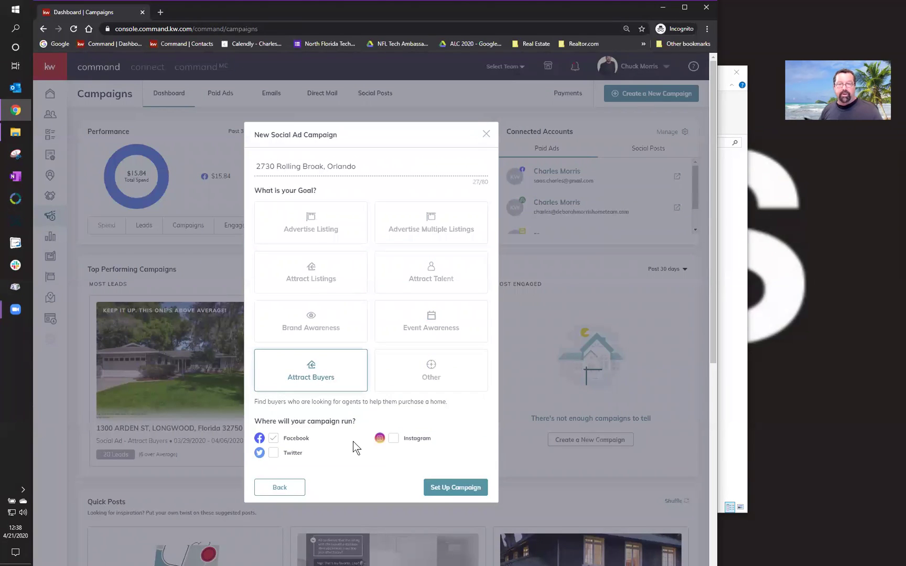
click(456, 488)
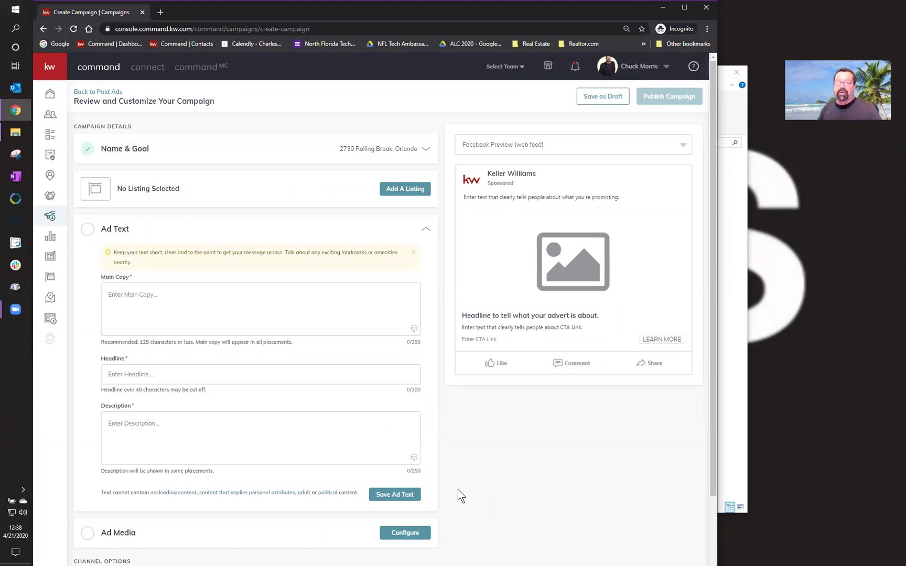
click(403, 189)
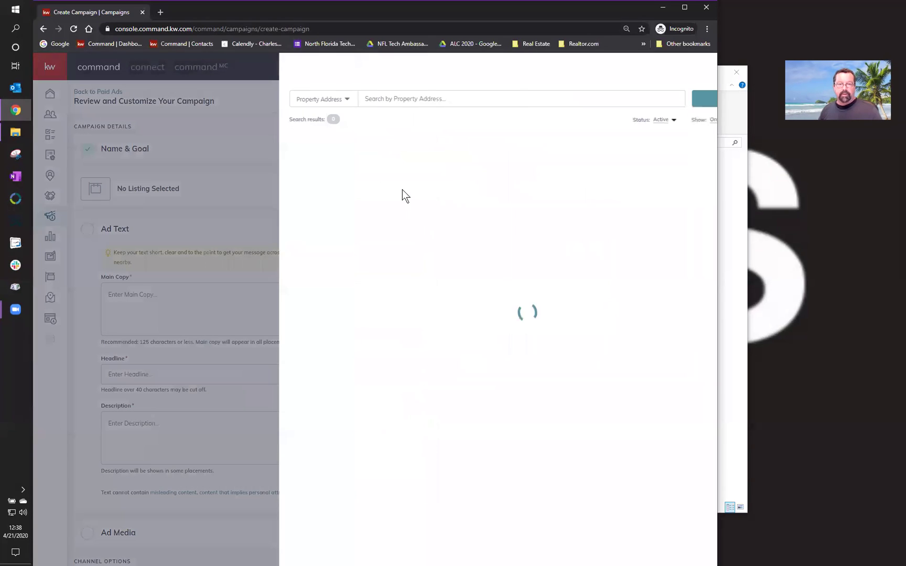
click(669, 120)
click(667, 132)
click(489, 97)
click(646, 100)
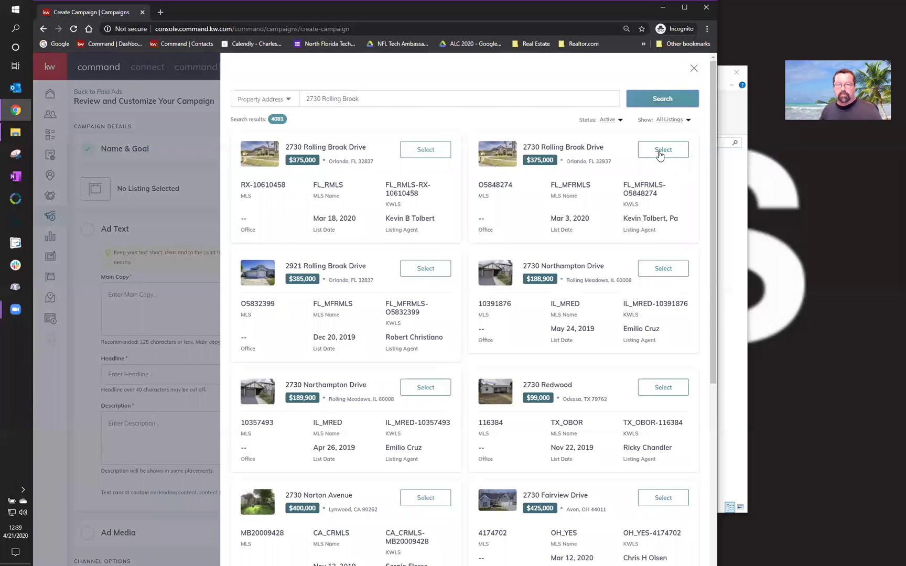
click(659, 151)
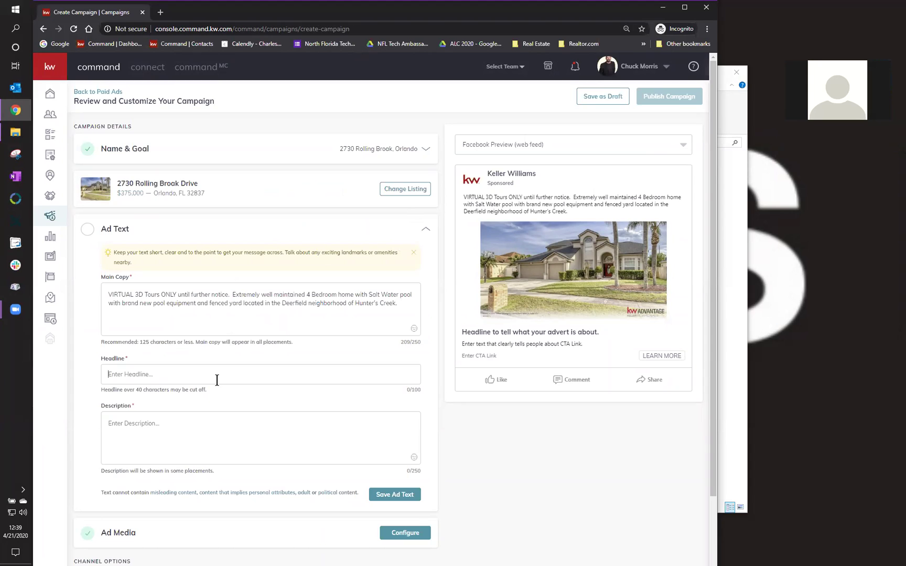
text(BAC)
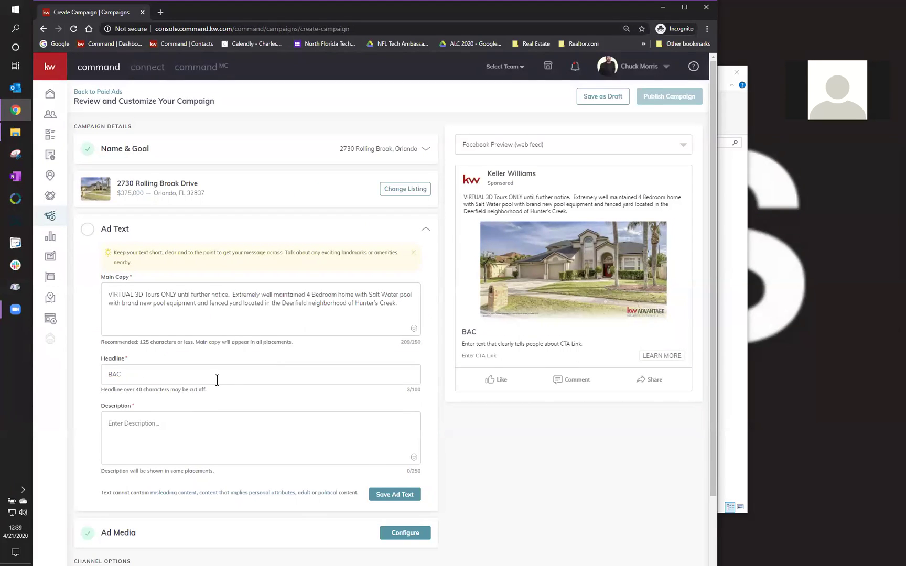
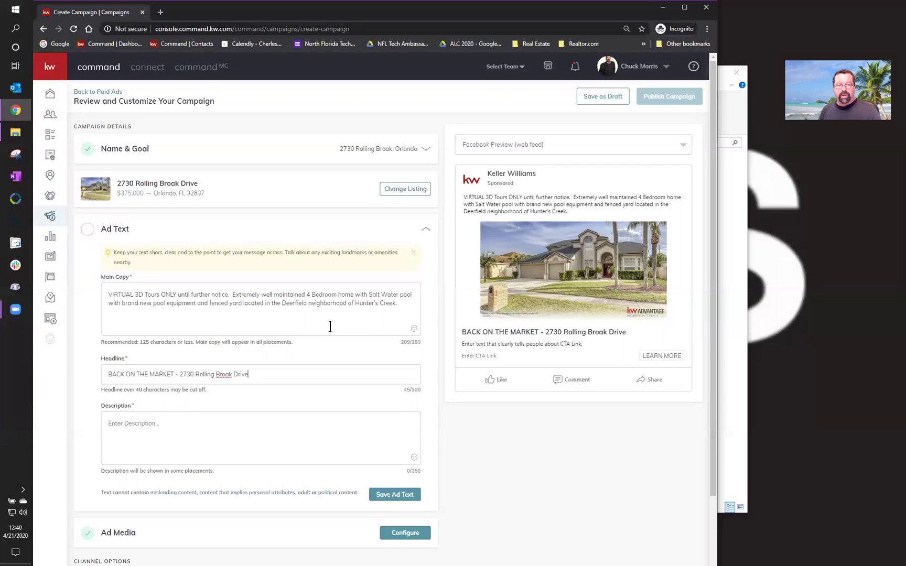
- Delete the 'Extremely well maintained' wording and add '3 Bathroom' after '4 Bedroom'
click(232, 295)
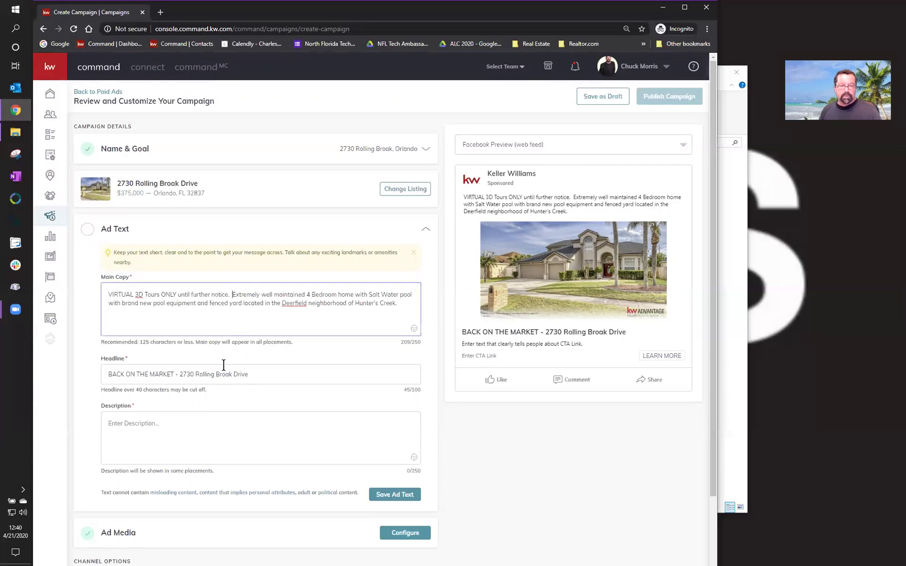
key(Delete)
key(Delete)
key(Delete)
key(Delete)
key(Delete)
key(Delete)
key(Delete)
key(Delete)
key(Delete)
key(Delete)
key(Delete)
key(Delete)
key(Delete)
key(Delete)
key(Delete)
key(Delete)
key(Delete)
key(Delete)
key(Delete)
key(Delete)
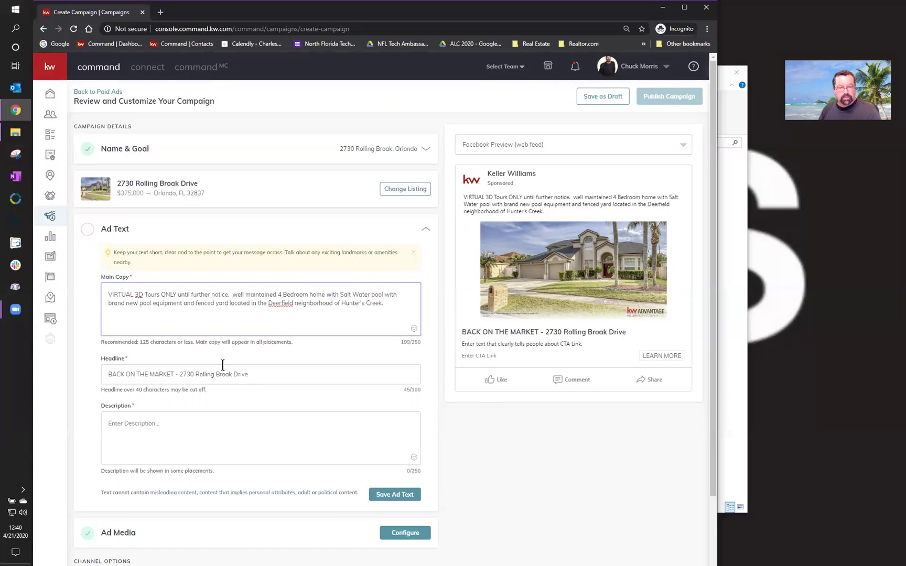
key(Delete)
key(Delete)
key(Delete)
key(Delete)
key(Right)
key(Right)
key(Right)
key(Right)
key(Right)
key(Right)
key(Right)
text(3 Bath)
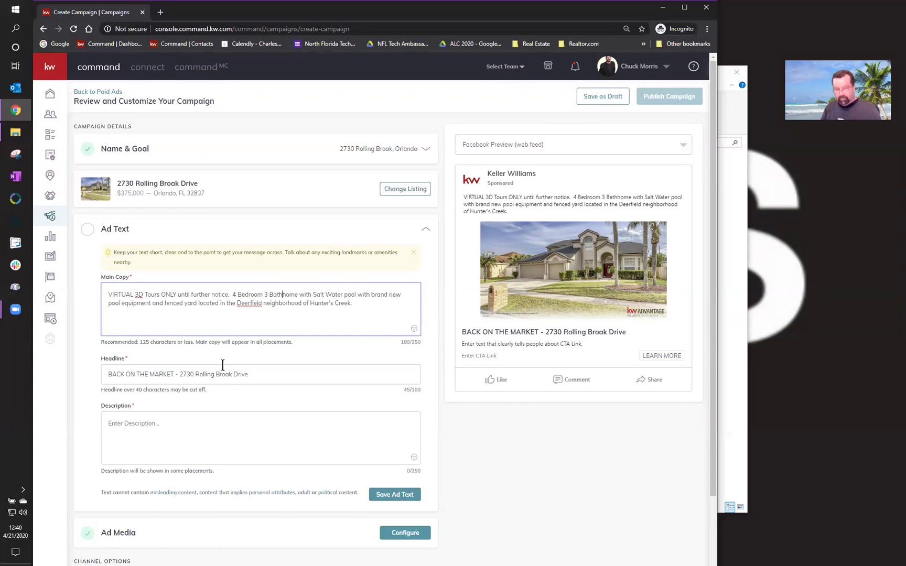
text(room)
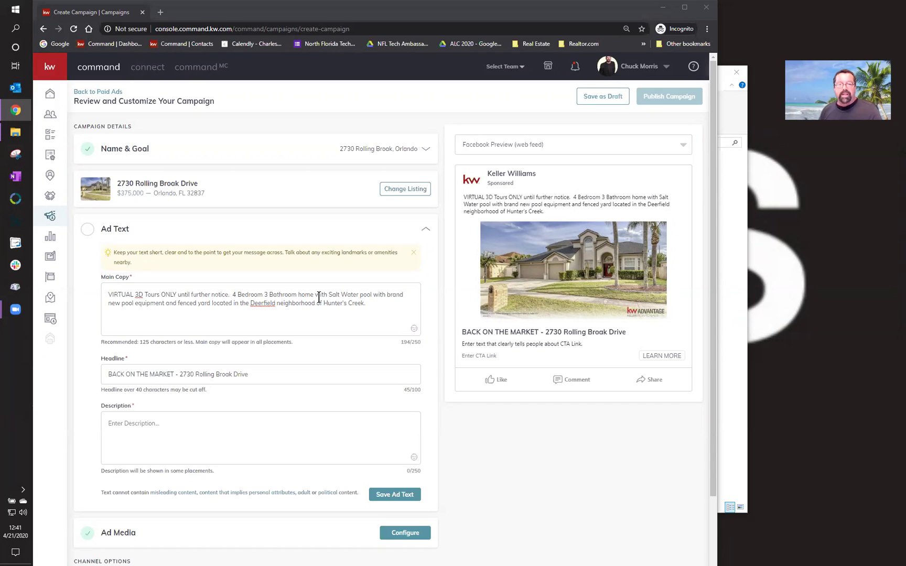
- Cut the Salt Water, pool equipment and Deerfield wording so it reads 'pool home in Hunter's Creek.'
click(315, 294)
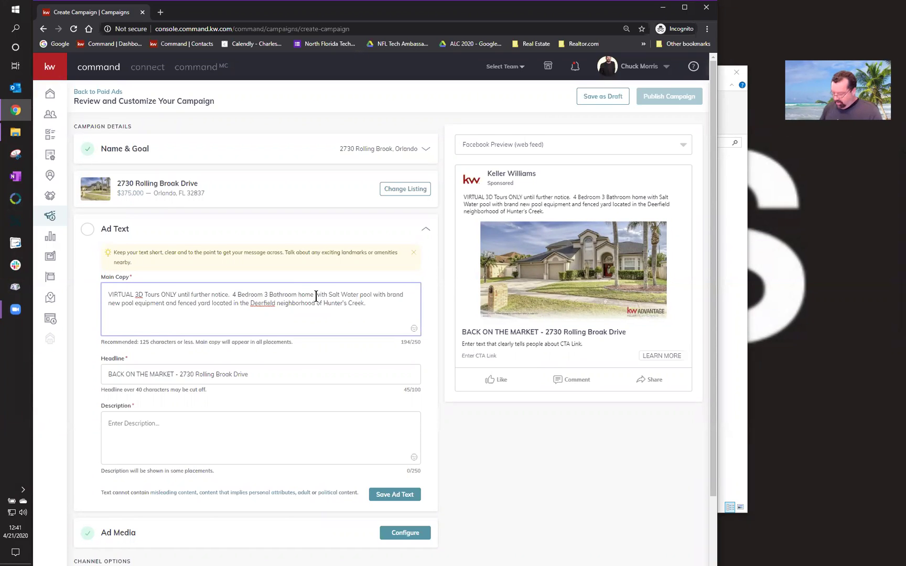
key(Delete)
key(Delete)
key(Delete)
key(Delete)
key(Delete)
key(Delete)
key(Delete)
key(Delete)
key(Delete)
key(Delete)
key(Delete)
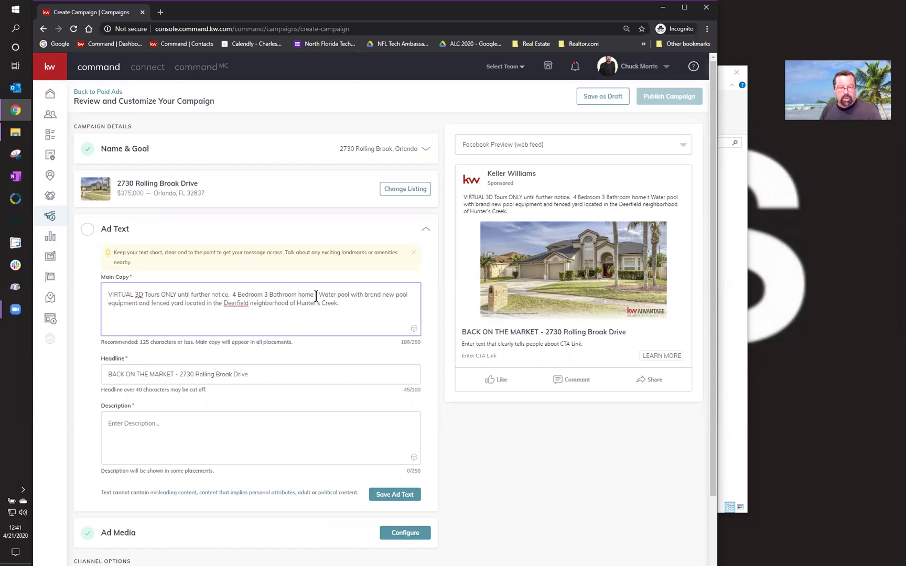
key(Delete)
key(Delete)
key(Delete)
key(Delete)
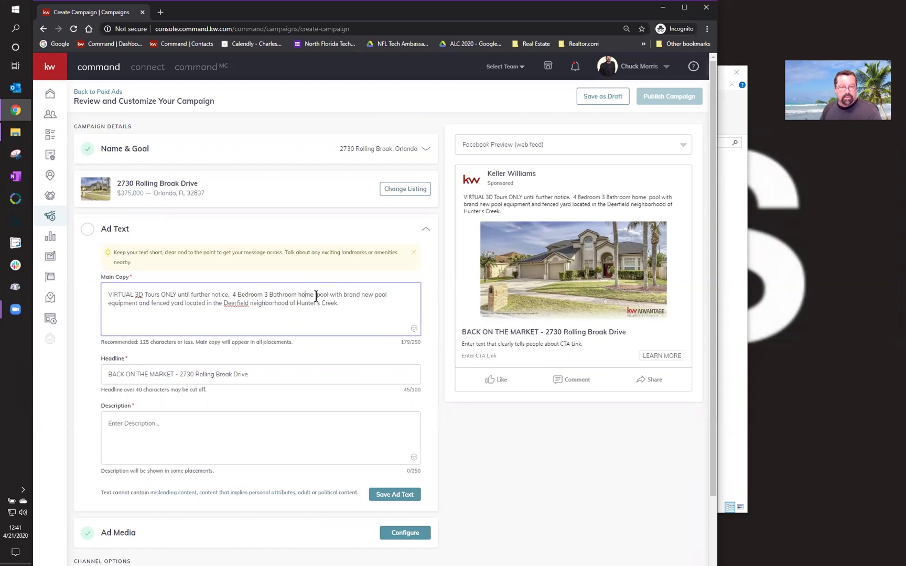
key(ctrl+Left)
text(pool)
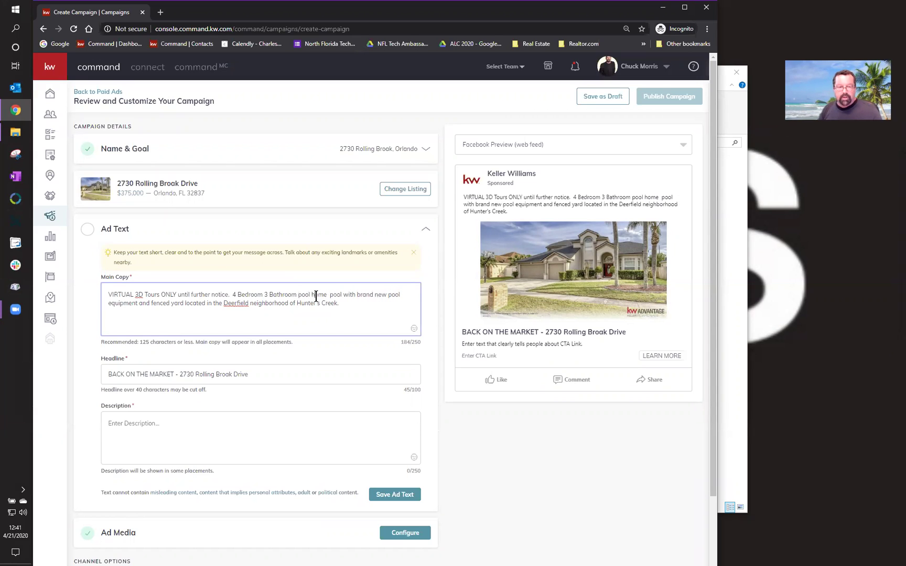
key(BackSpace)
key(BackSpace)
key(BackSpace)
key(BackSpace)
key(BackSpace)
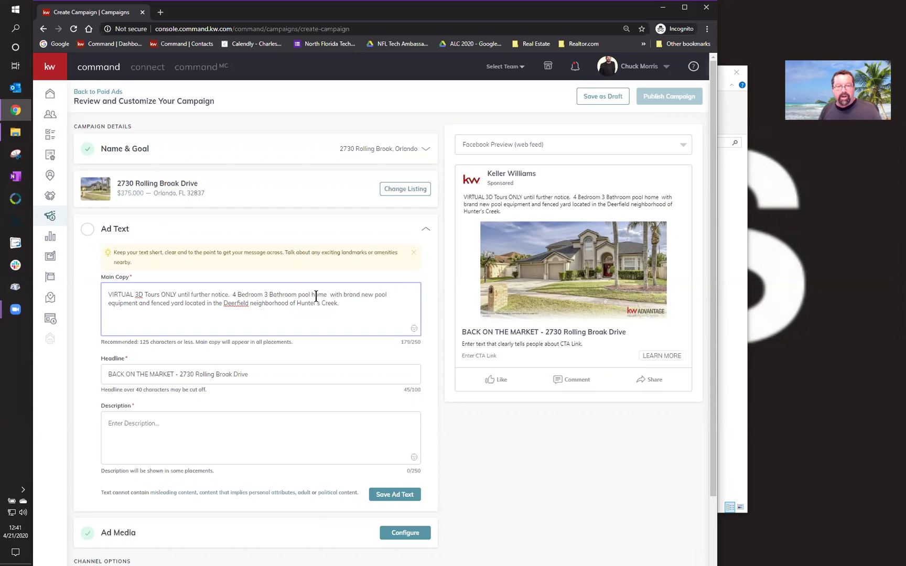
key(Delete)
key(Delete)
key(Delete)
key(Delete)
key(Delete)
key(Delete)
key(Delete)
key(Delete)
key(Delete)
key(Delete)
key(Delete)
key(Delete)
key(Delete)
key(Delete)
key(Delete)
key(Delete)
key(Delete)
key(Delete)
key(Delete)
key(Delete)
key(Delete)
key(Delete)
key(Delete)
key(Delete)
key(Delete)
key(Delete)
key(Delete)
key(Delete)
key(Delete)
key(Delete)
key(Delete)
key(Delete)
key(Delete)
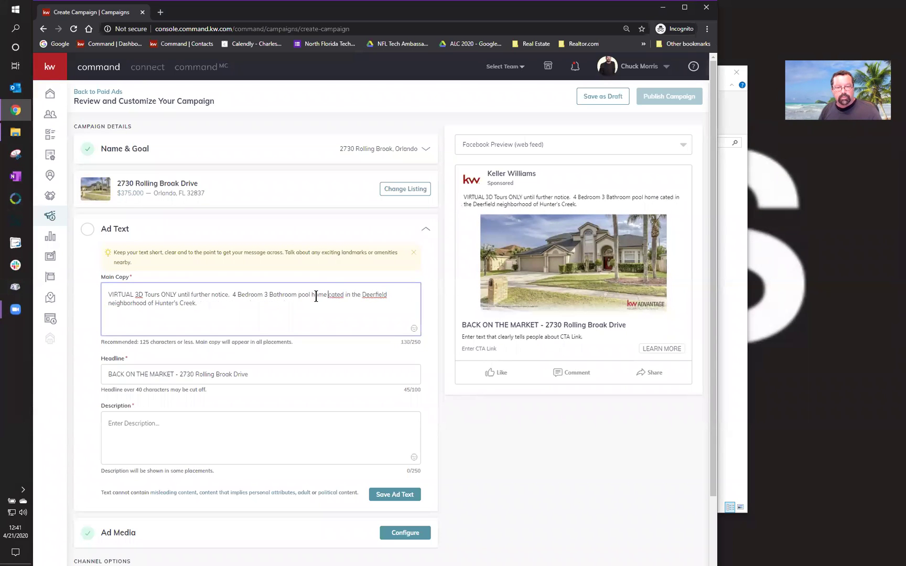
key(Delete)
key(Delete)
key(Delete)
key(Delete)
key(Delete)
key(Delete)
key(Delete)
text(i)
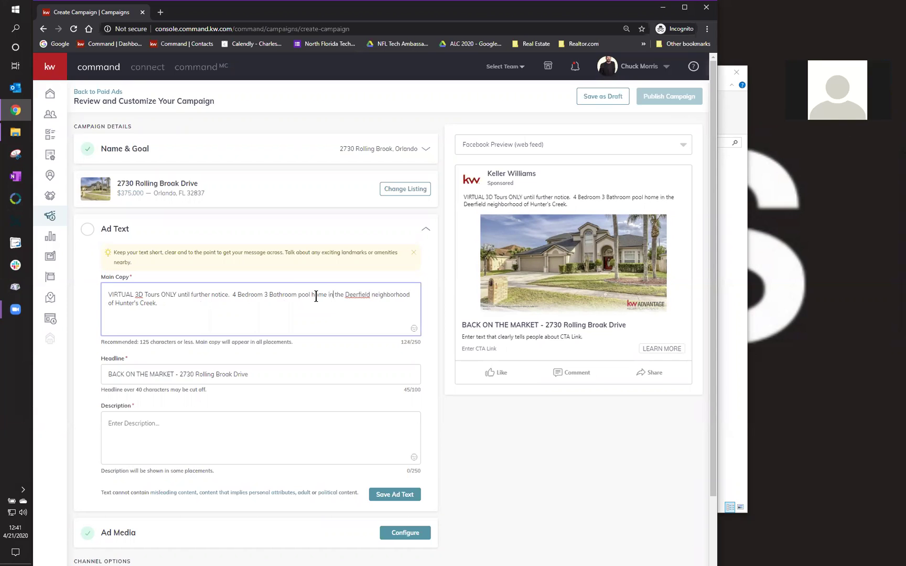
key(Right)
key(Delete)
key(Delete)
key(Delete)
key(Delete)
key(Delete)
key(Delete)
key(Delete)
key(Delete)
key(Delete)
key(Delete)
key(Delete)
key(Delete)
key(Delete)
key(Delete)
key(Delete)
key(Delete)
key(Delete)
key(Delete)
key(Delete)
key(Delete)
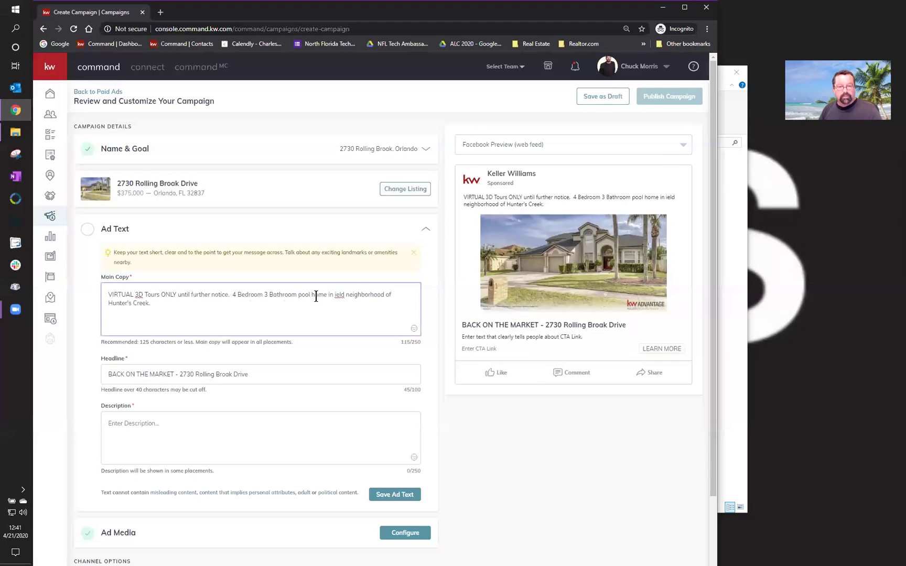
key(Delete)
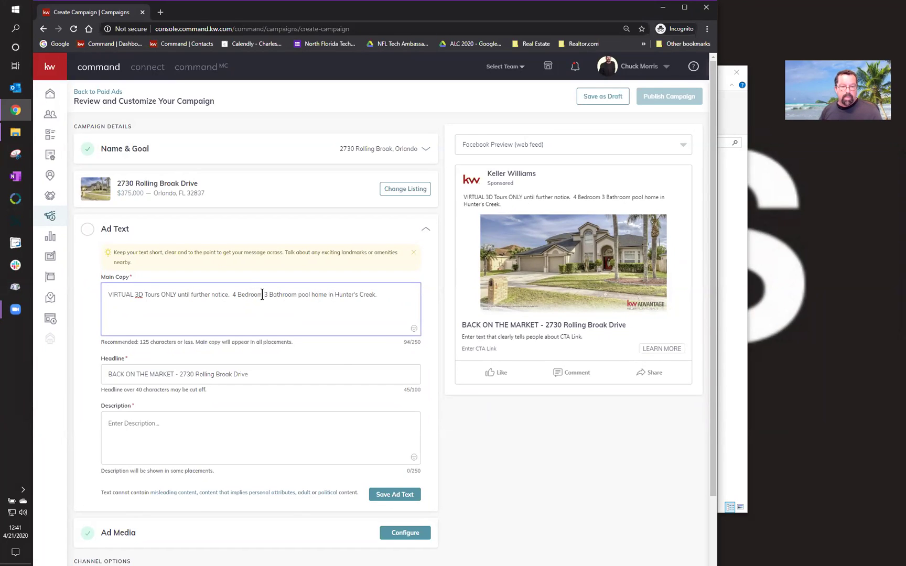
right_click(262, 295)
- Insert a bed emoji after Bedroom, a bathtub after Bathroom, and a swimmer after pool
click(272, 306)
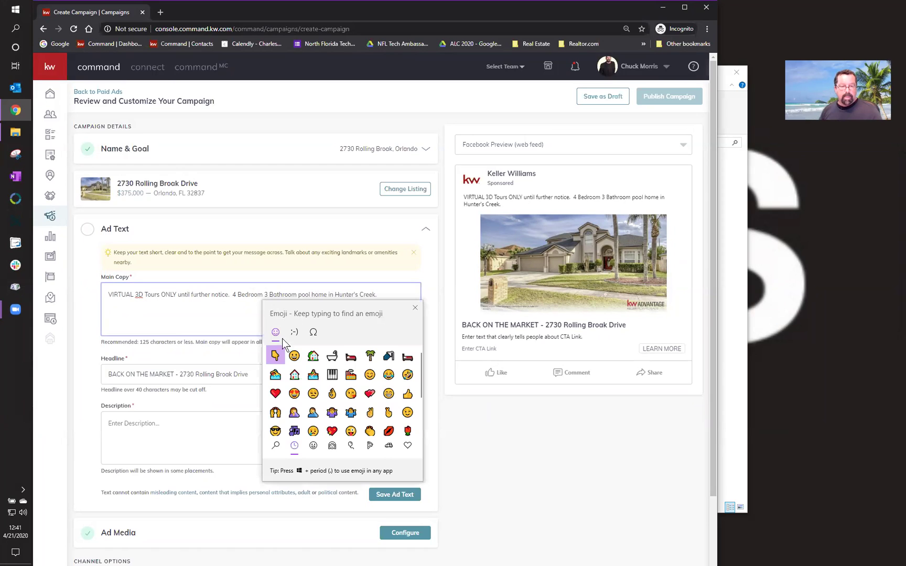
click(351, 357)
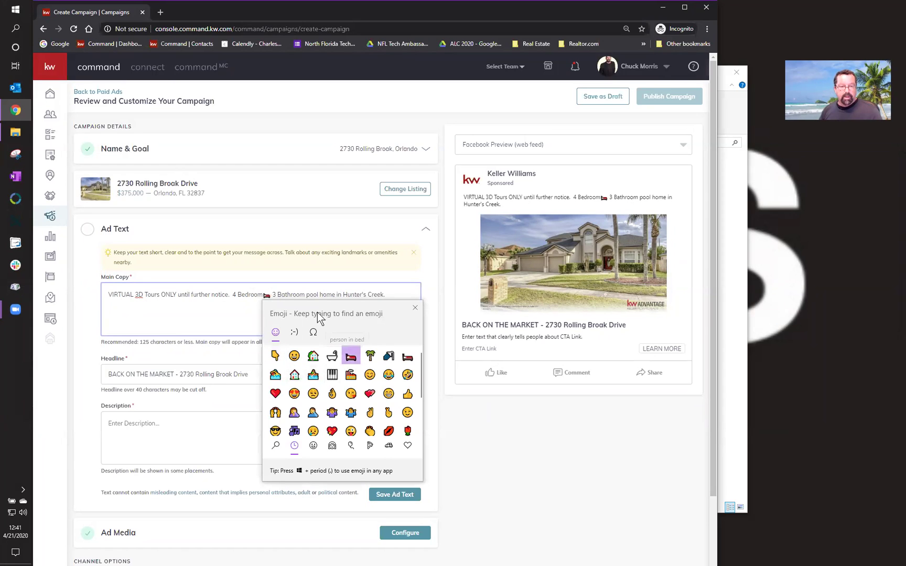
click(303, 291)
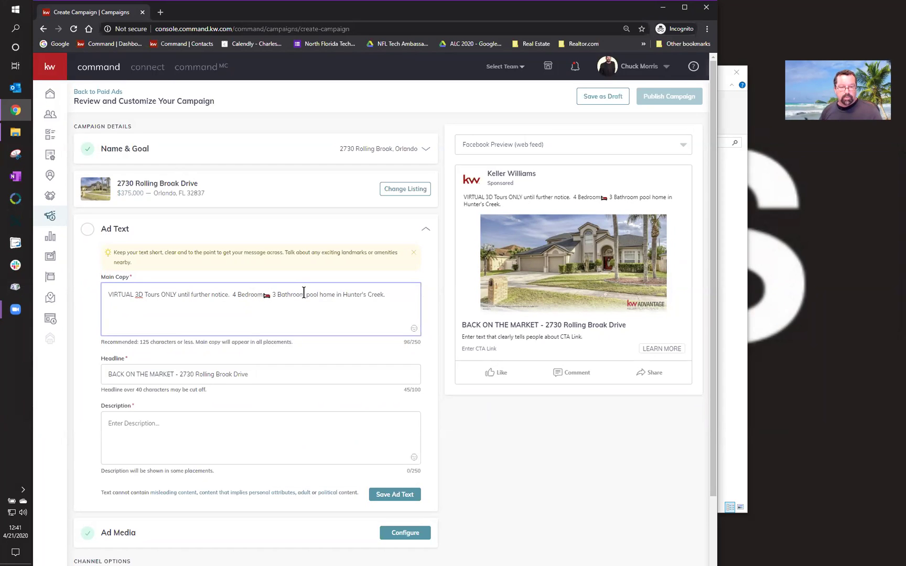
right_click(303, 293)
click(316, 301)
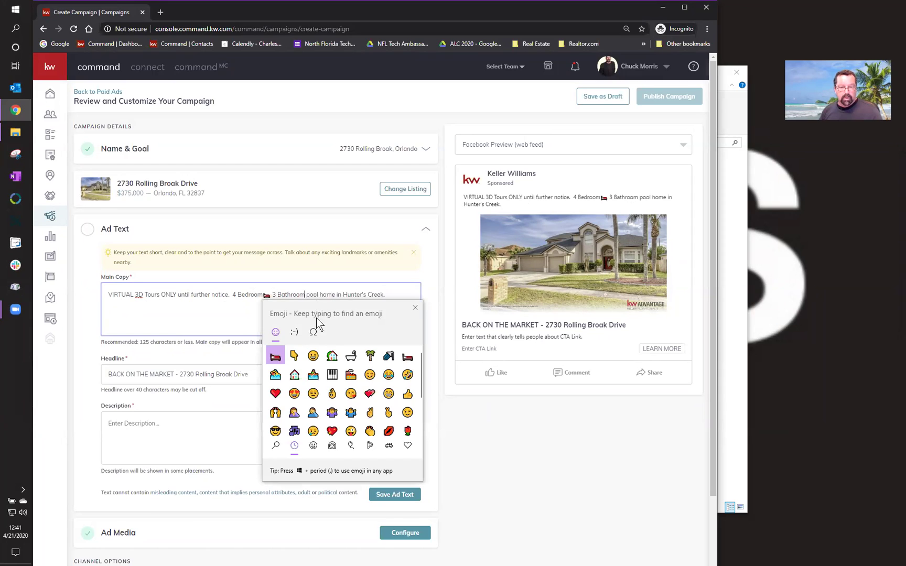
click(352, 358)
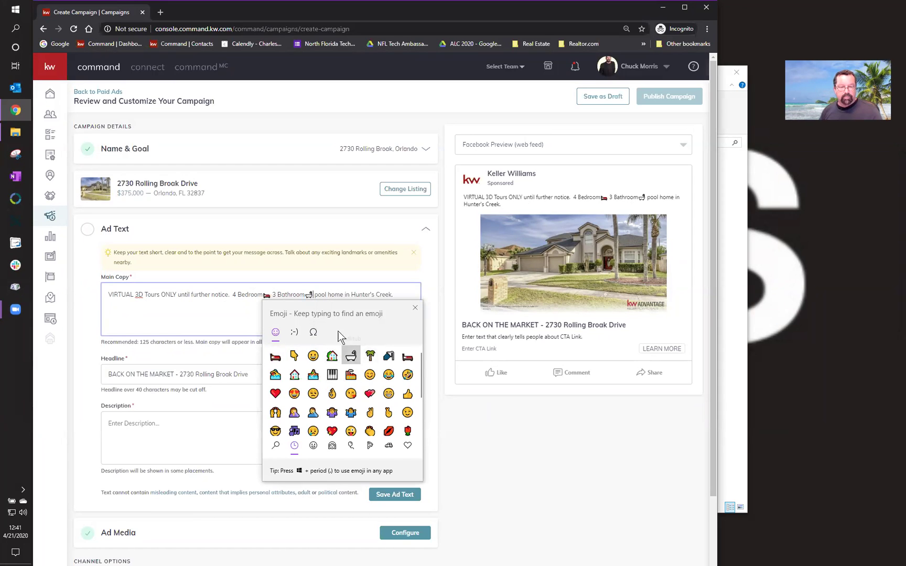
click(328, 296)
right_click(326, 293)
click(339, 300)
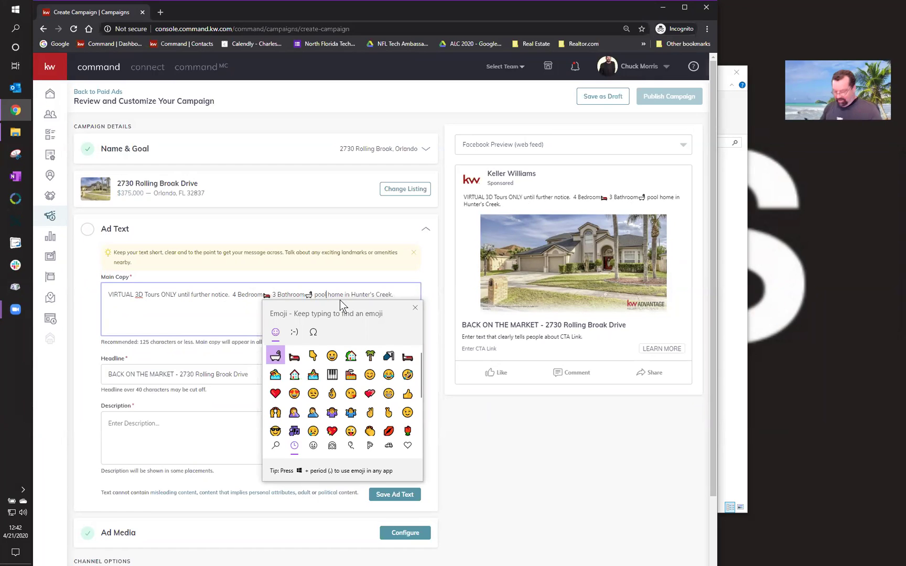
text(pool)
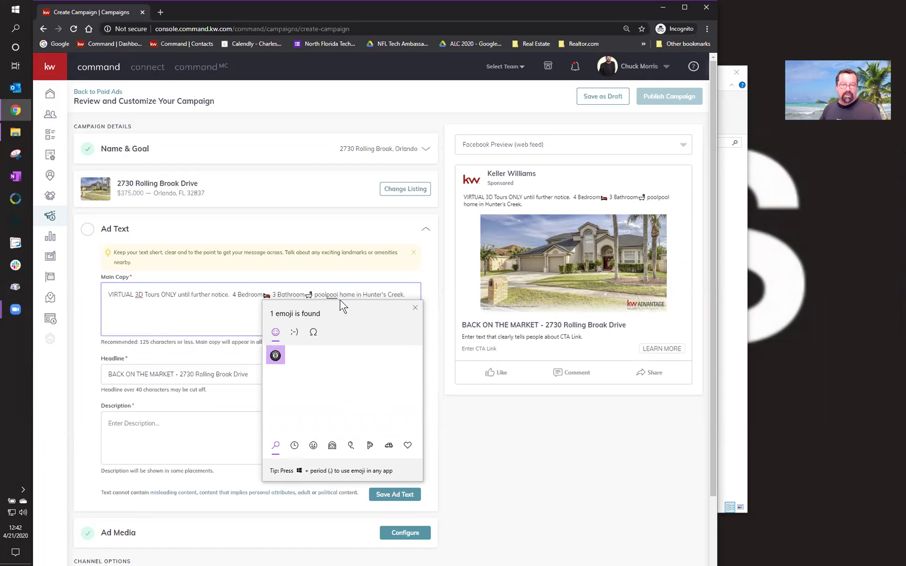
key(BackSpace)
key(BackSpace)
key(BackSpace)
key(BackSpace)
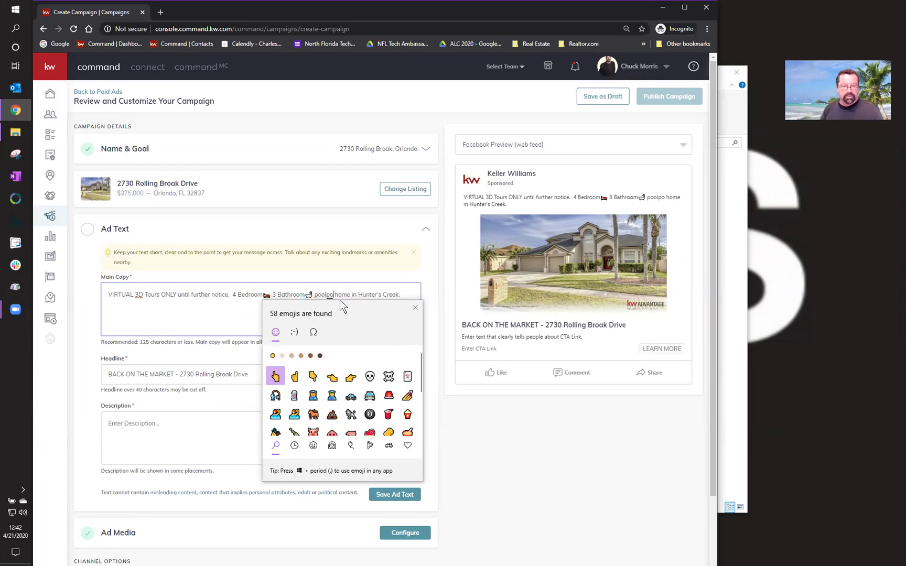
text(swimming)
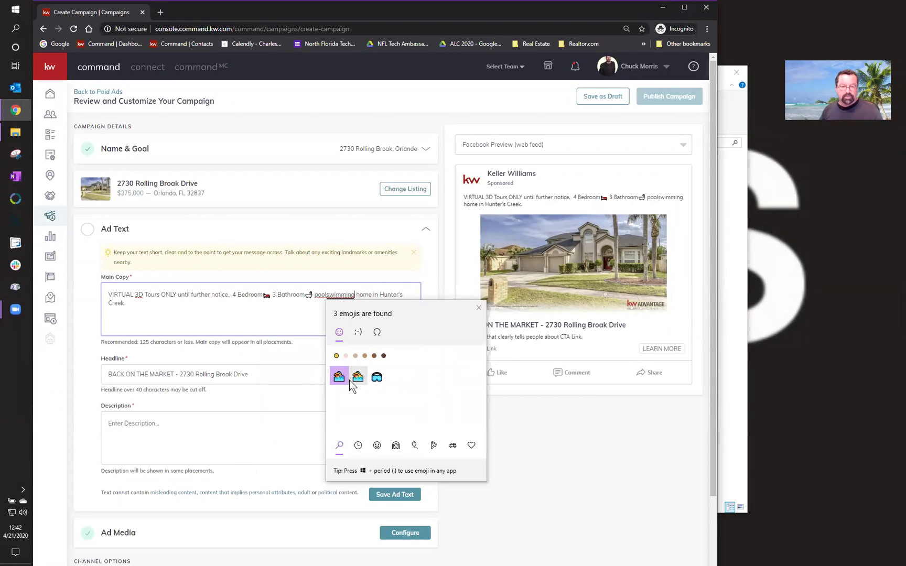
click(357, 378)
click(295, 313)
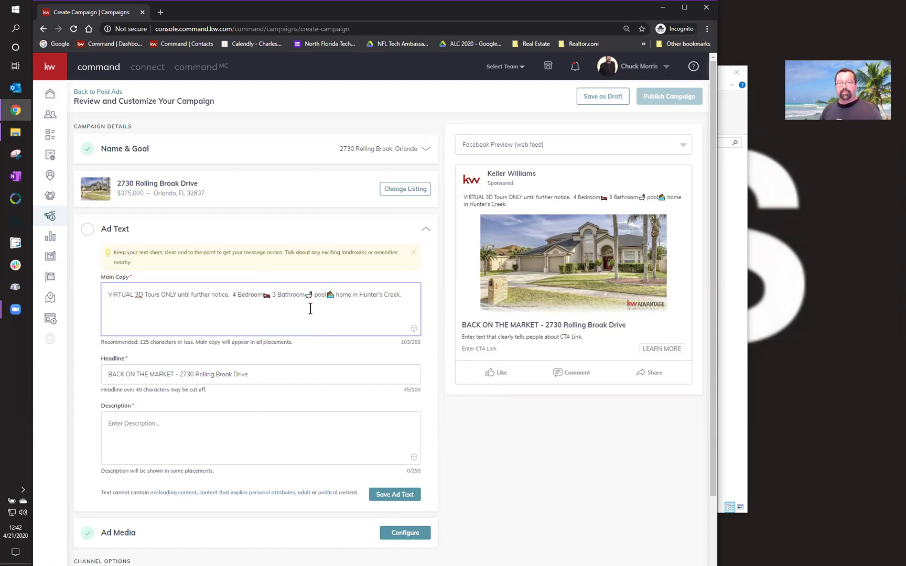
- Add three pointing-hand emojis after 'Hunter's Creek.' in the main copy
right_click(404, 296)
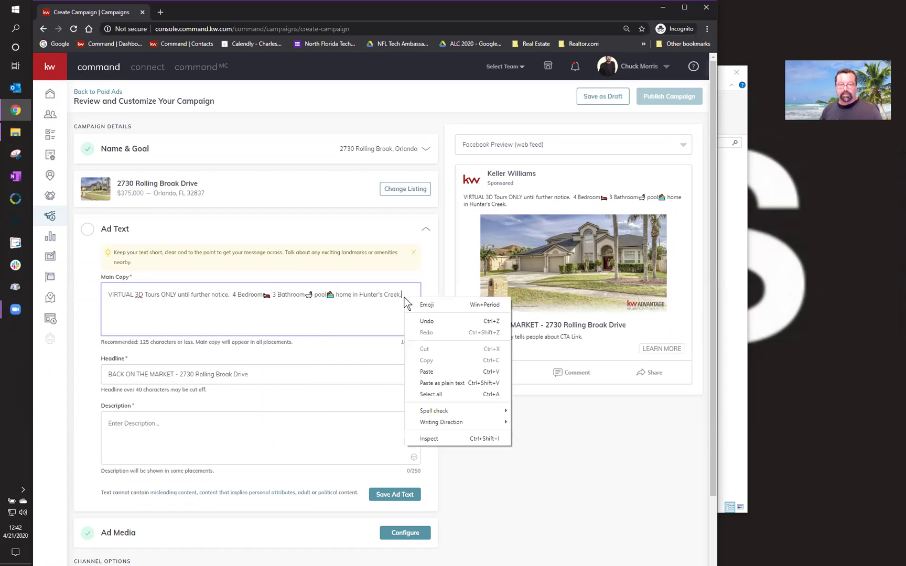
click(413, 300)
double_click(403, 356)
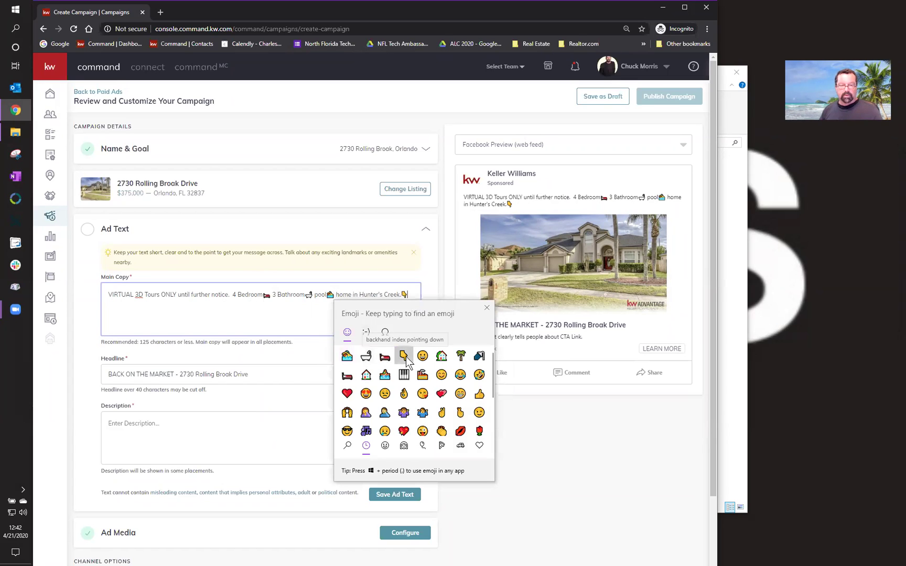
right_click(358, 304)
click(378, 311)
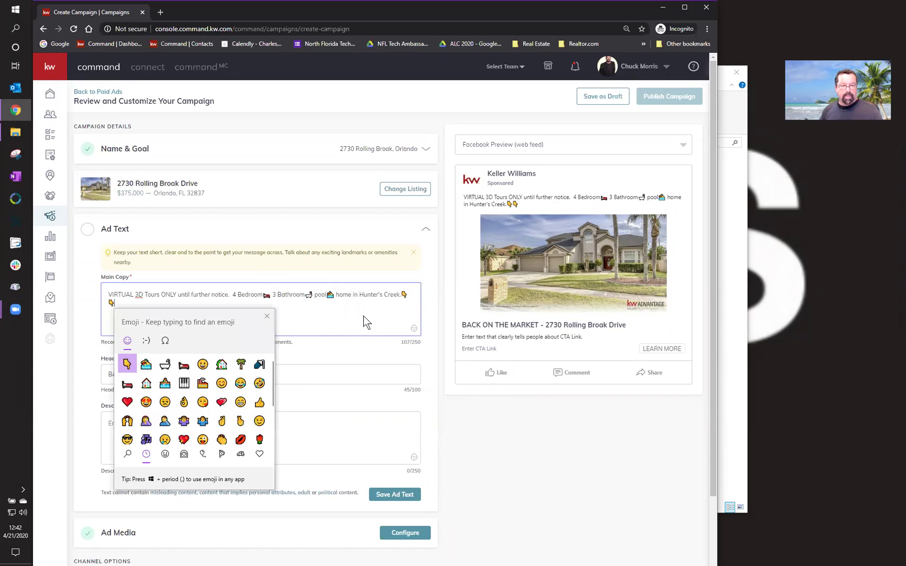
click(127, 364)
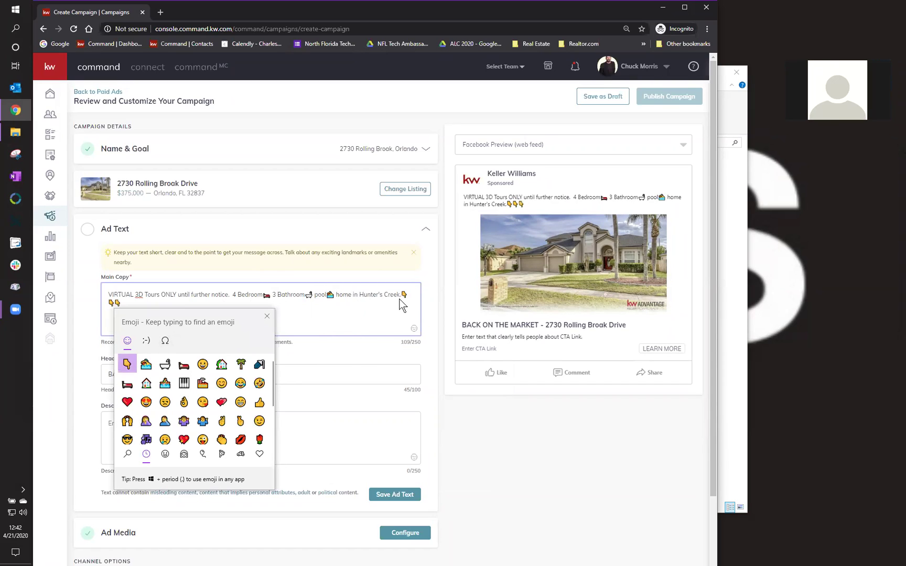
click(394, 326)
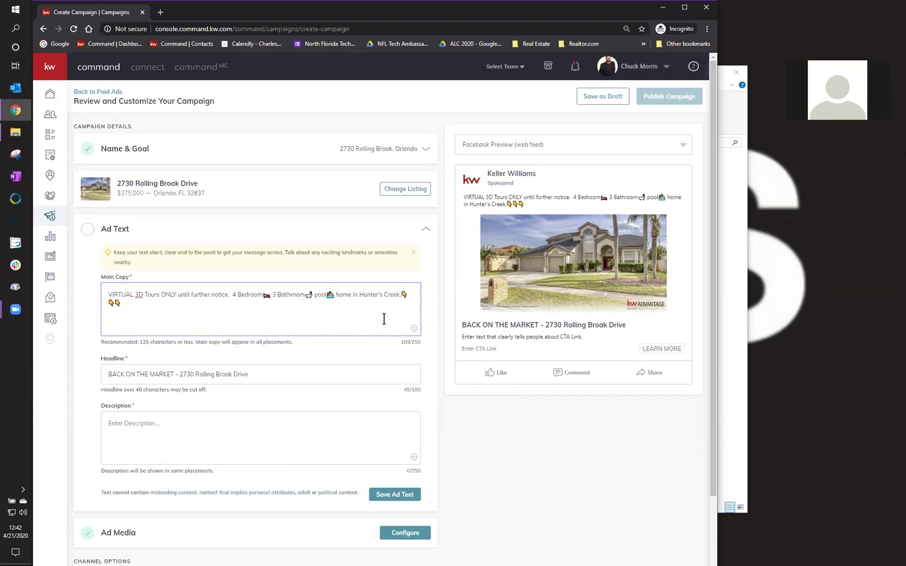
- Append 'Click below for more information and photos before this home is gone!' to the main copy
text(Click bleow to)
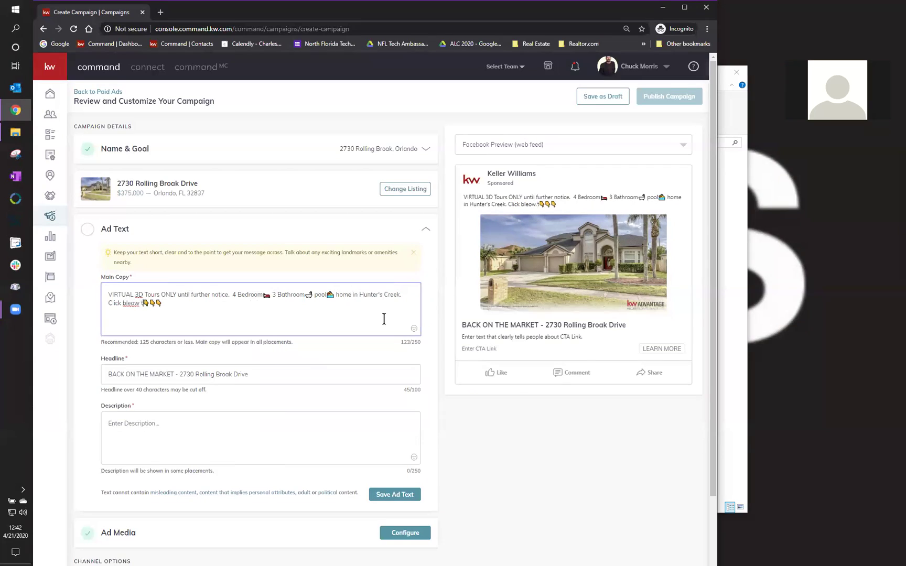
key(BackSpace)
key(BackSpace)
key(BackSpace)
key(BackSpace)
key(BackSpace)
key(BackSpace)
key(BackSpace)
text(elow)
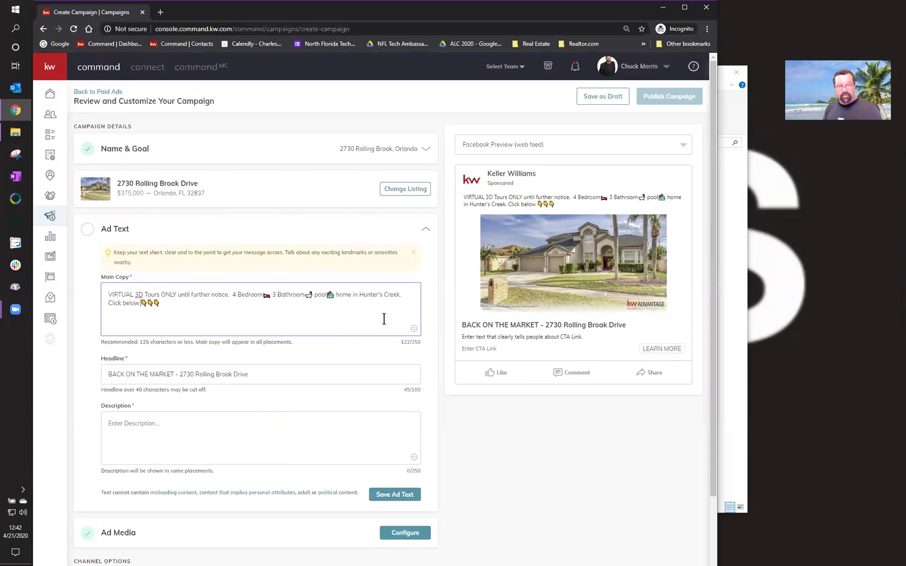
text( for more infdor)
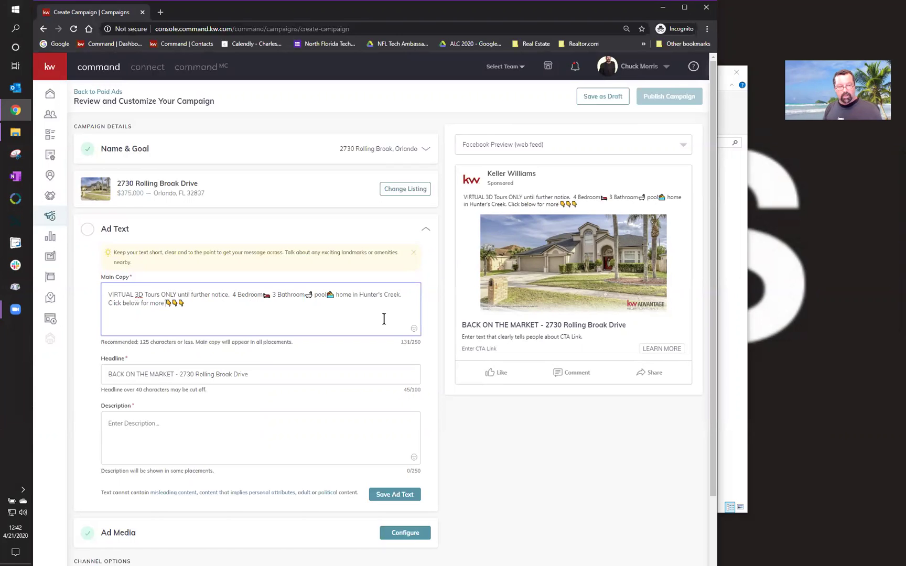
key(BackSpace)
key(BackSpace)
key(BackSpace)
text(ormation and p)
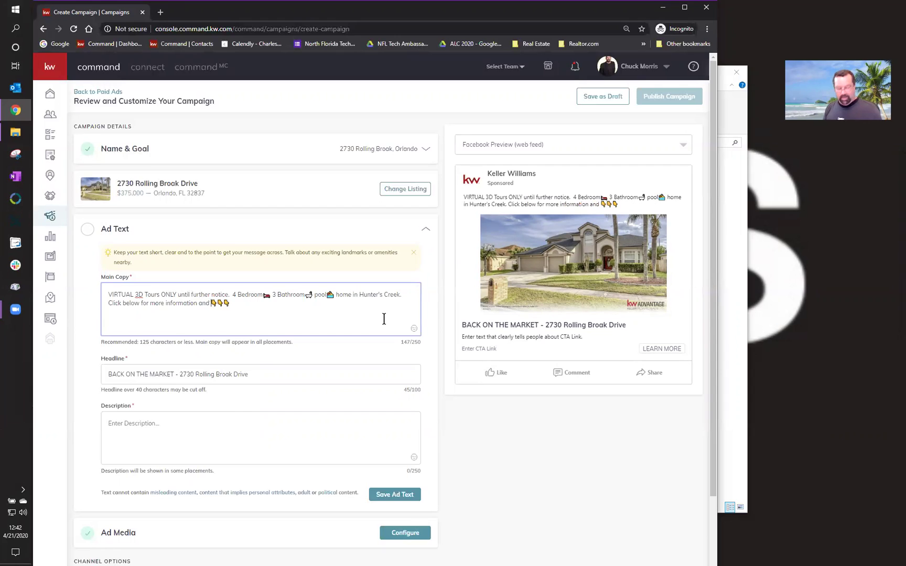
text(hotos bef)
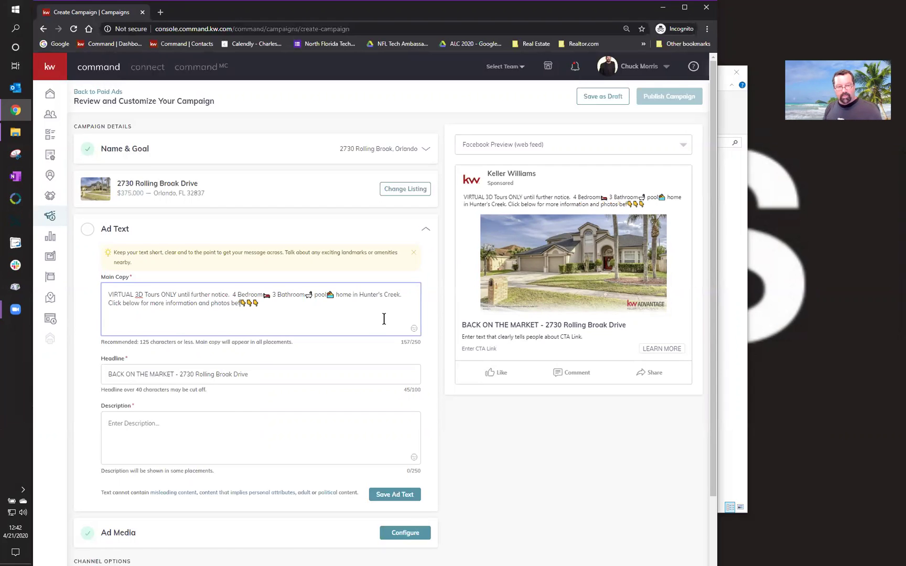
text(ore tis)
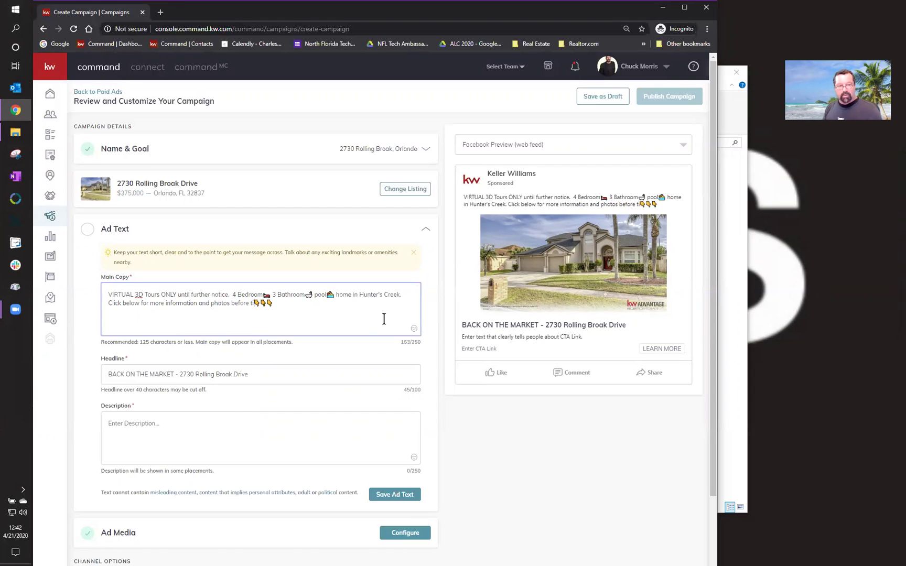
key(BackSpace)
key(BackSpace)
key(BackSpace)
key(BackSpace)
text(this home)
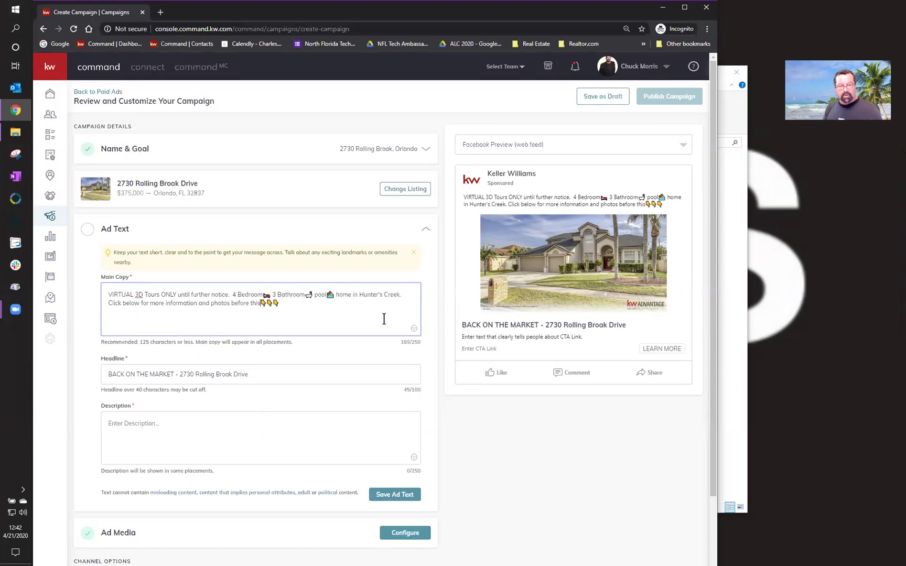
text( is gone)
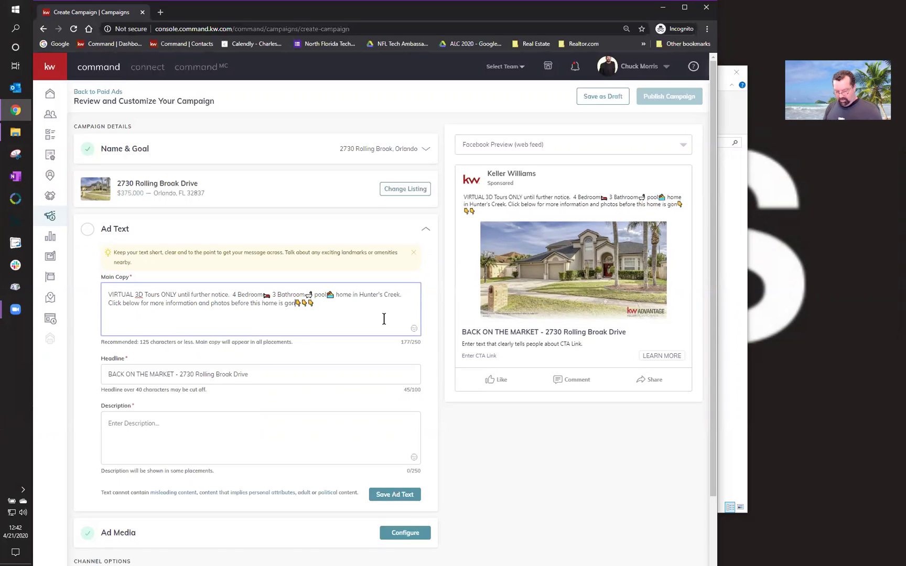
text(!)
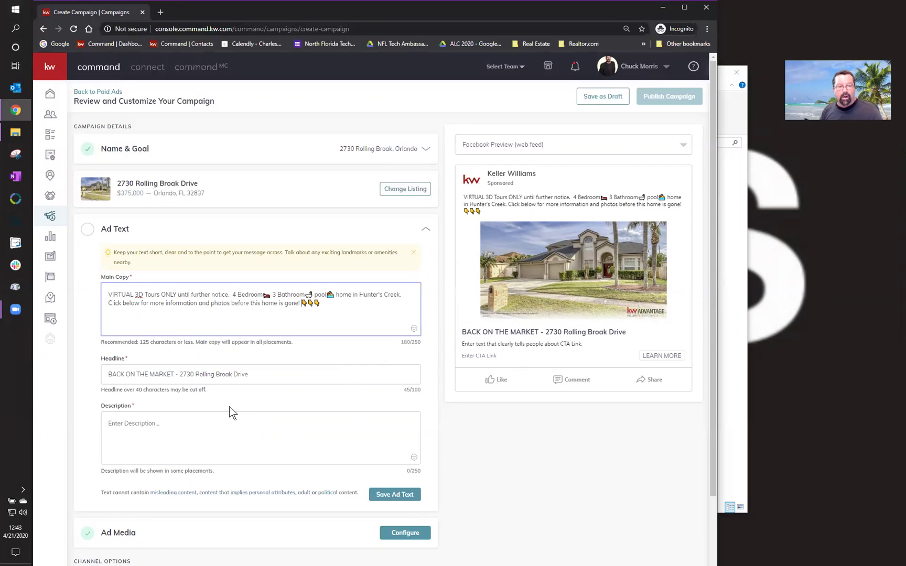
- Write the ad description 'Click LEARN MORE for more information'
click(216, 425)
text(Click L)
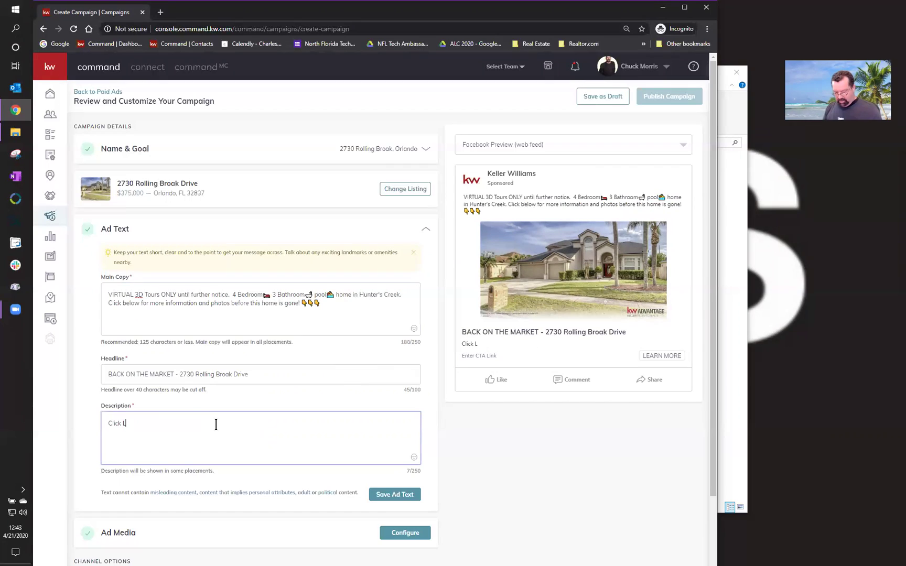
text(EASRN MORE)
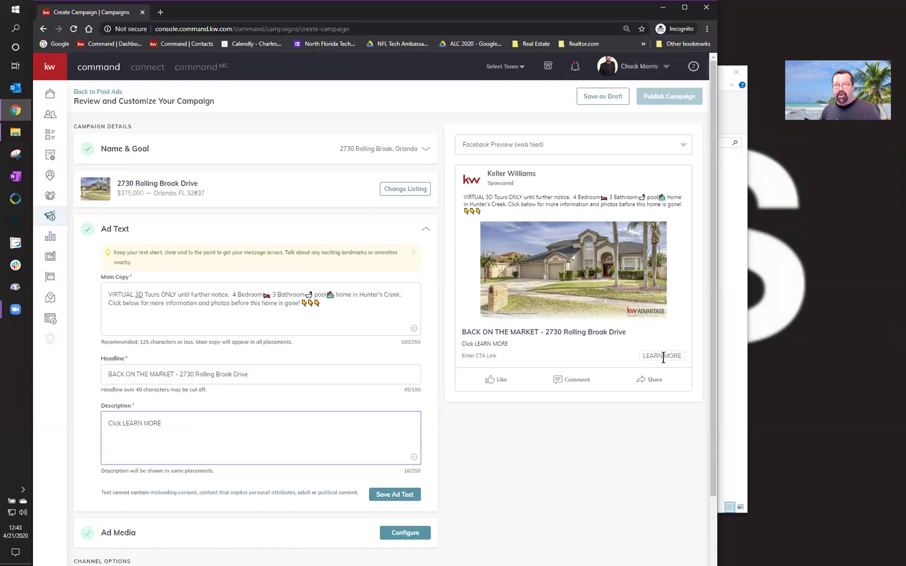
text(fro)
key(BackSpace)
key(BackSpace)
text(or)
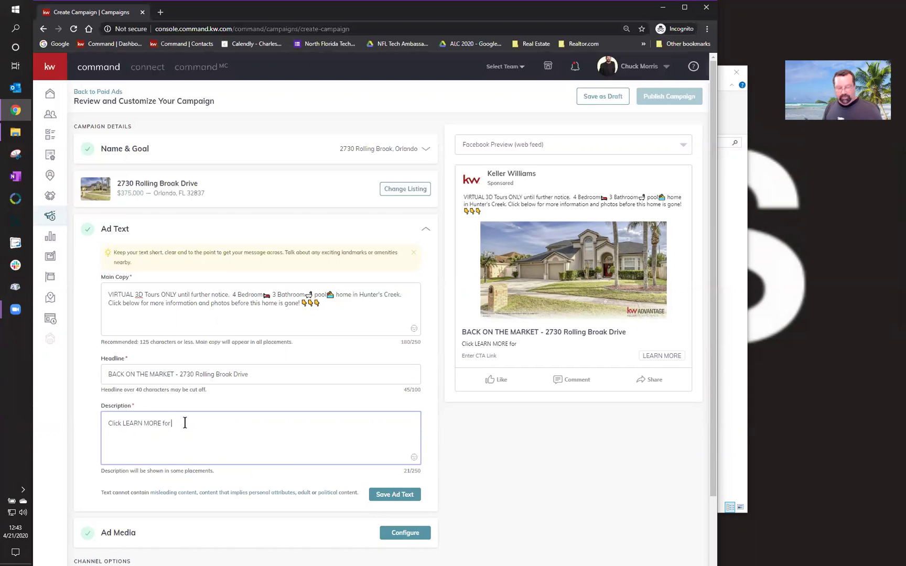
text( more inf)
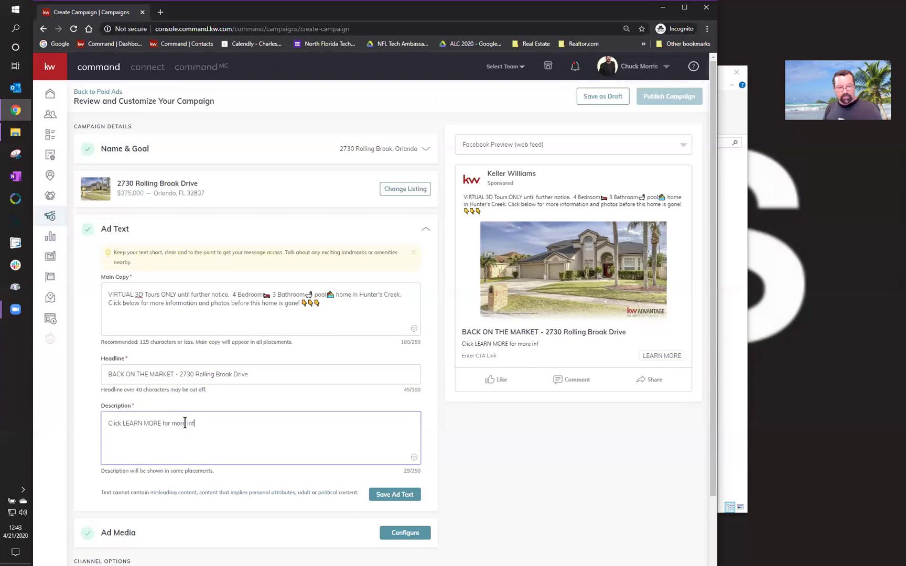
text(ormation!)
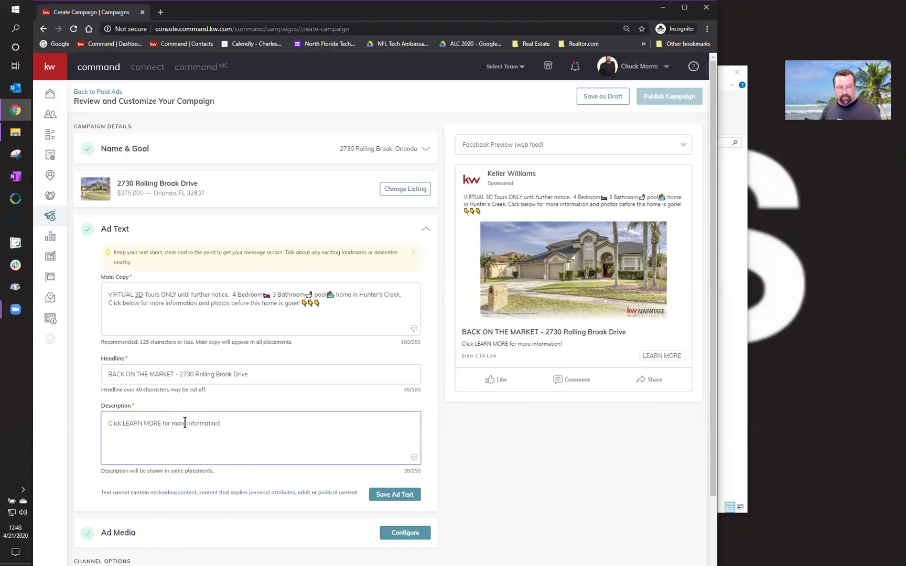
- Add three pointing-down emojis to the description and save the ad text
right_click(227, 424)
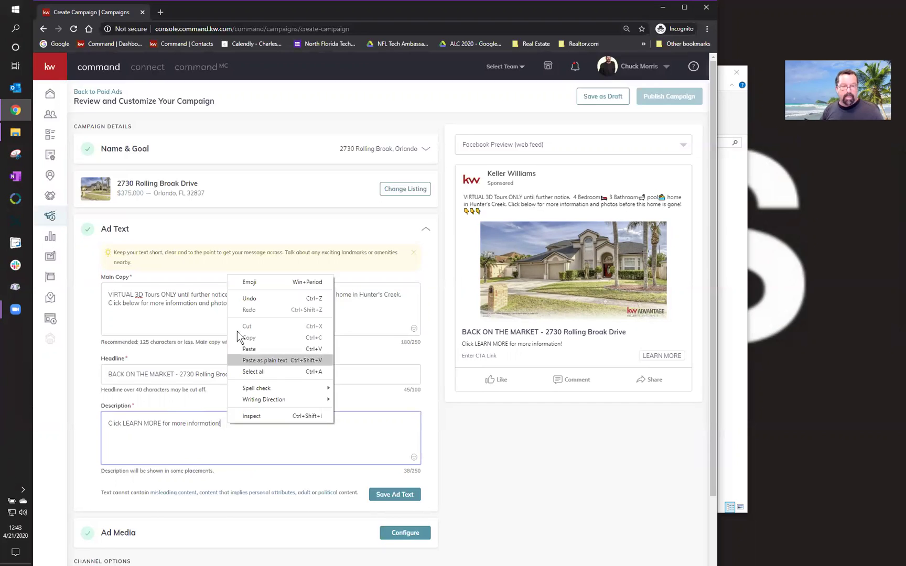
click(242, 282)
click(233, 292)
click(234, 292)
click(235, 293)
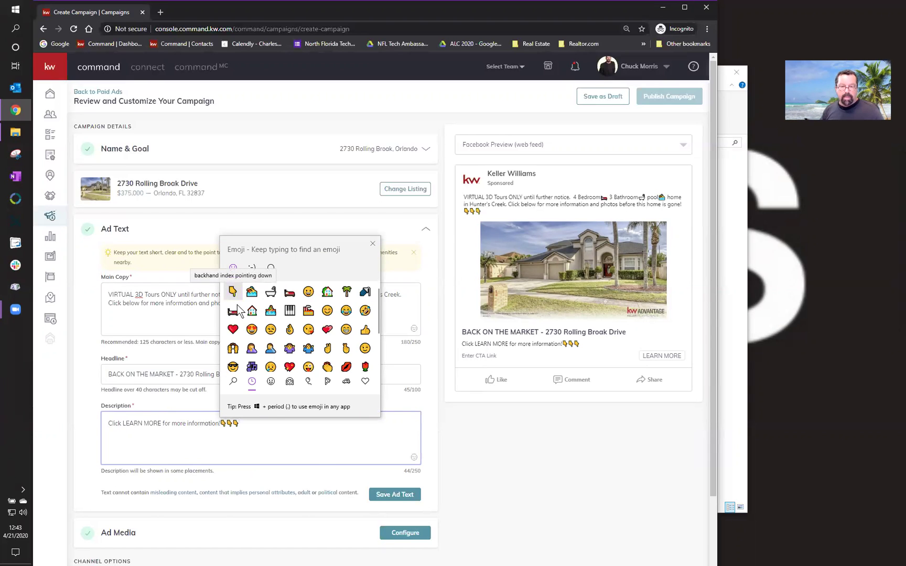
click(373, 244)
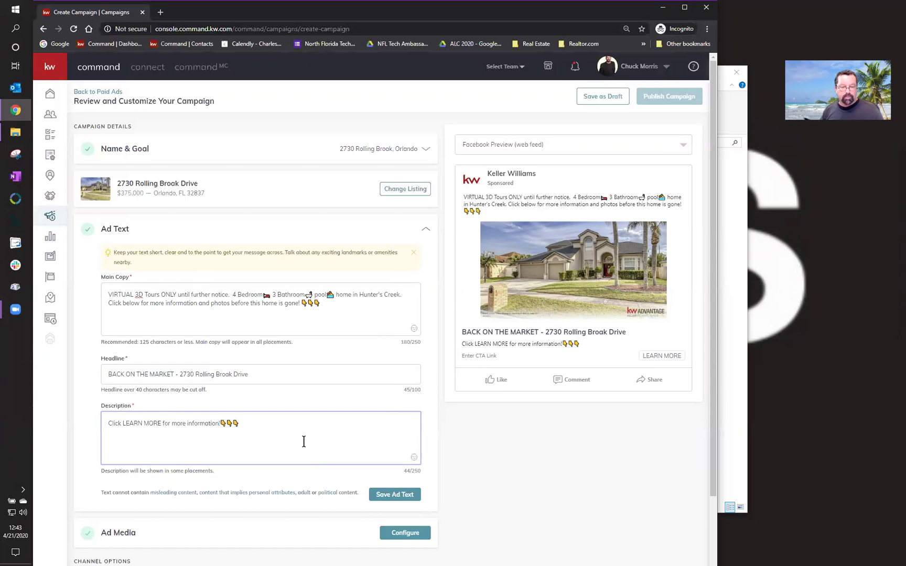
click(395, 495)
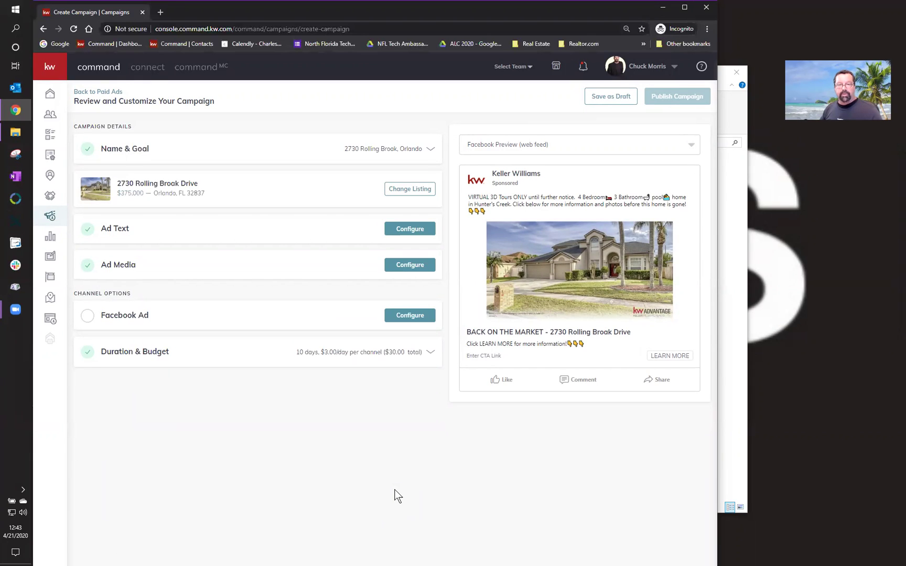
- Set the Facebook ad to run from the home team's page
click(417, 320)
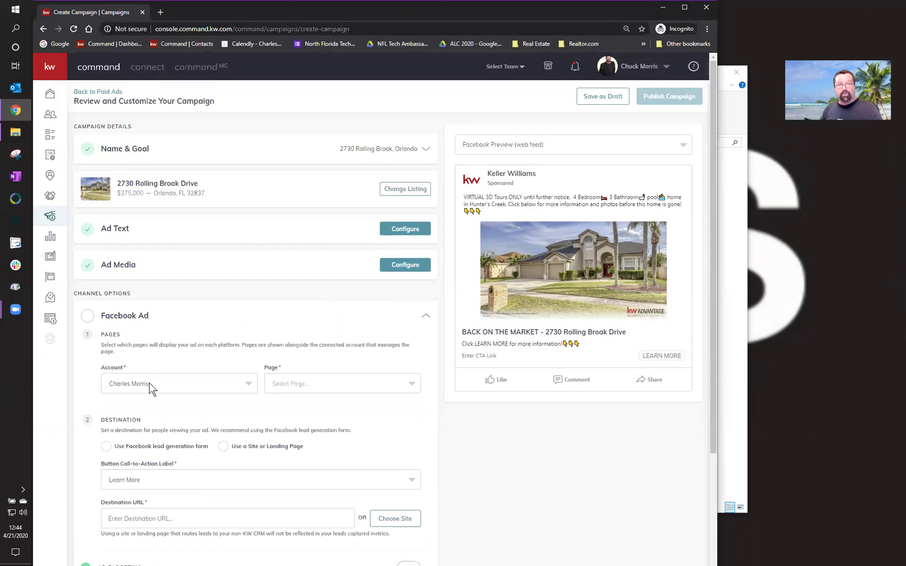
click(313, 385)
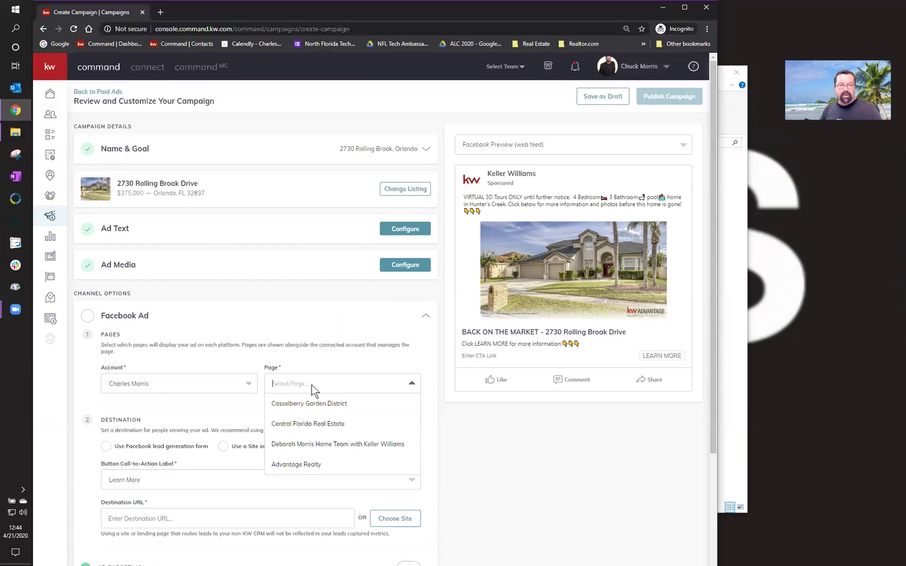
click(322, 446)
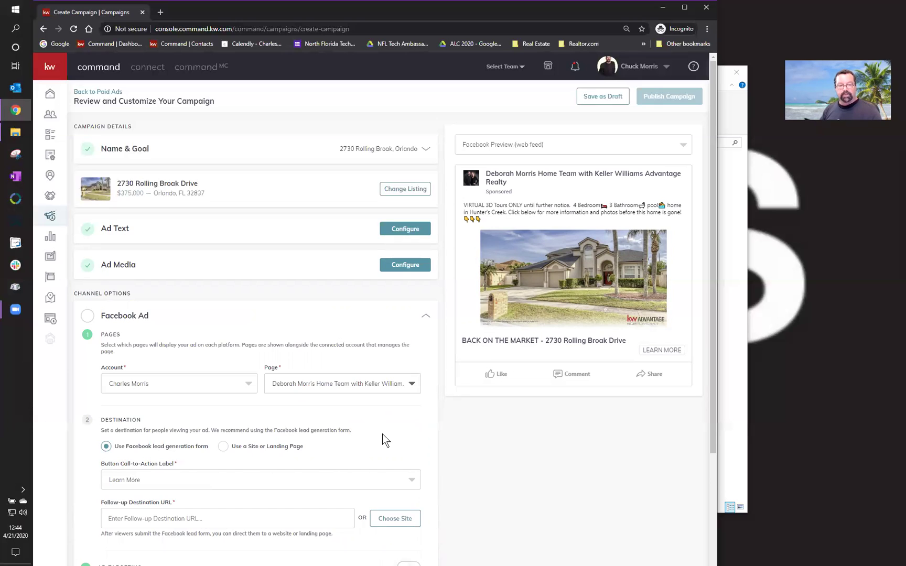
- Keep Learn More as the call-to-action and clear the Follow-up Destination URL field
scroll(382, 435, down, 1)
click(309, 439)
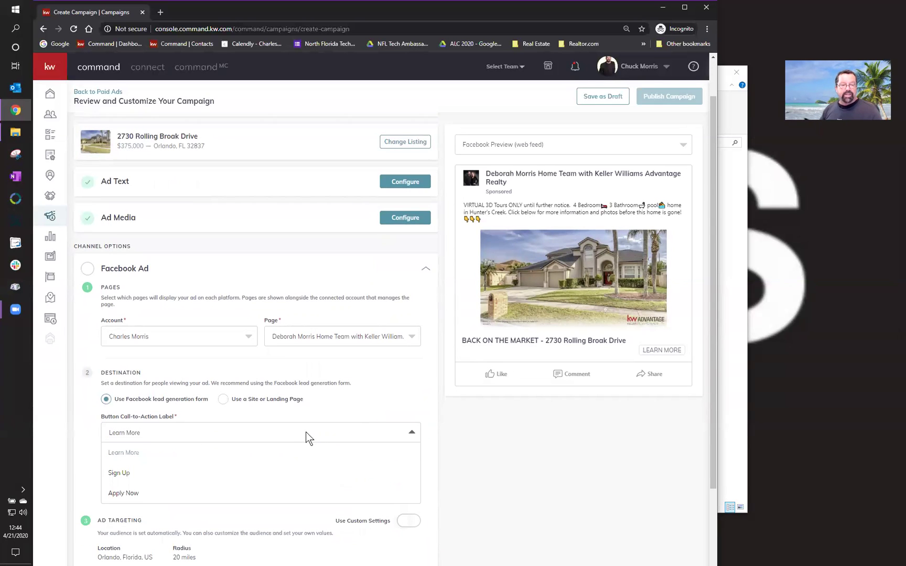
click(355, 401)
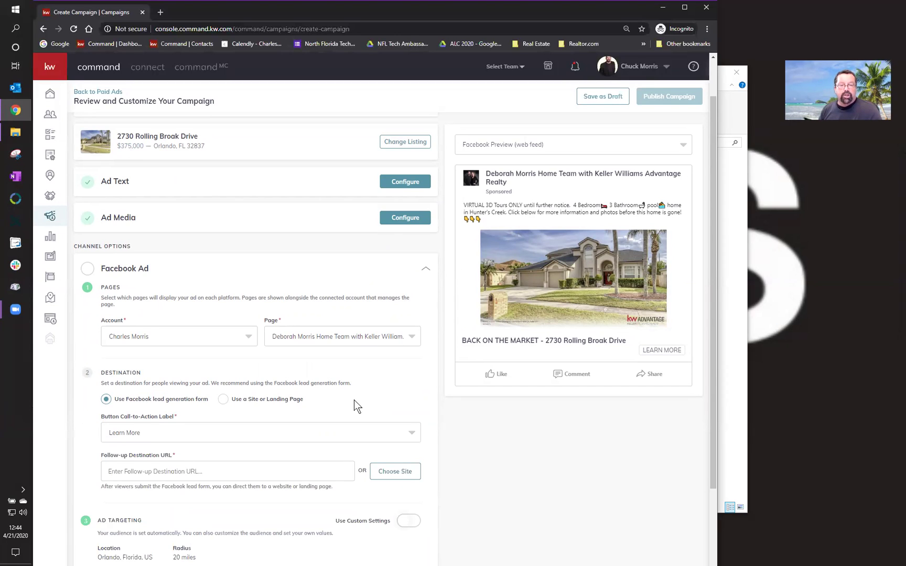
click(226, 471)
key(BackSpace)
key(BackSpace)
key(BackSpace)
key(BackSpace)
key(BackSpace)
key(BackSpace)
key(BackSpace)
key(BackSpace)
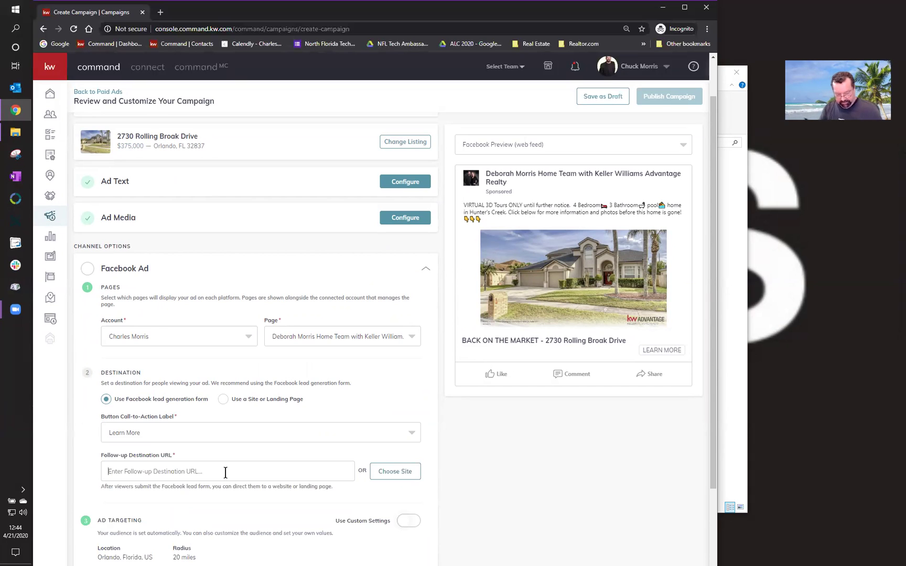
key(ctrl+grave)
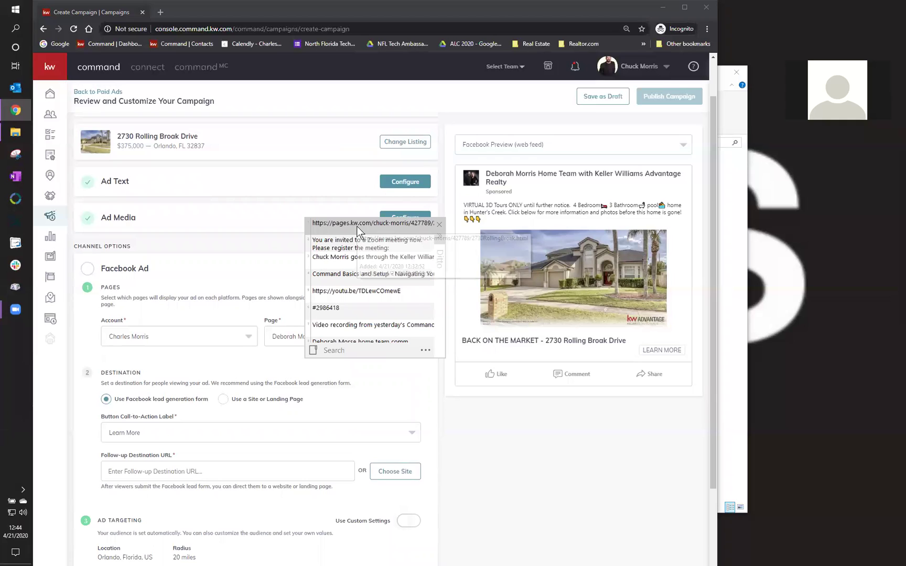
key(Return)
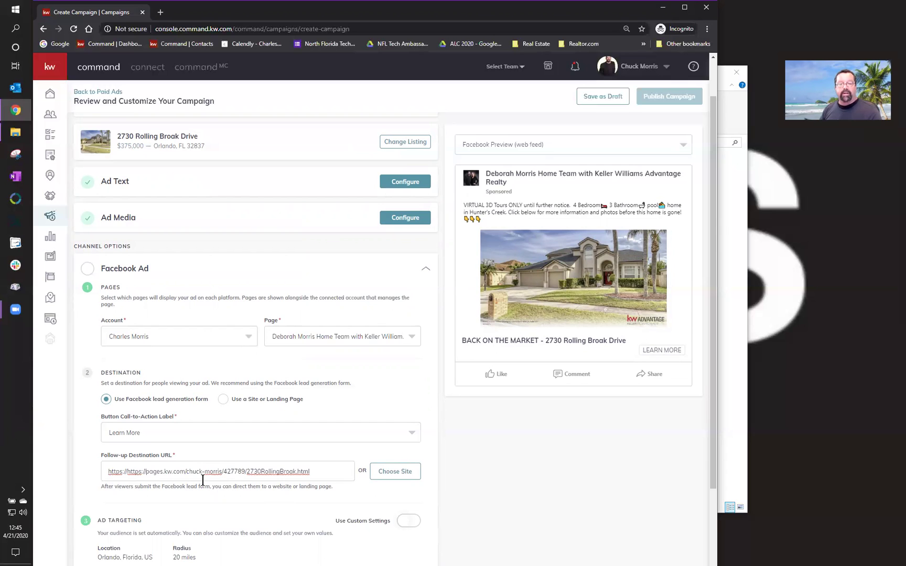
scroll(222, 483, down, 2)
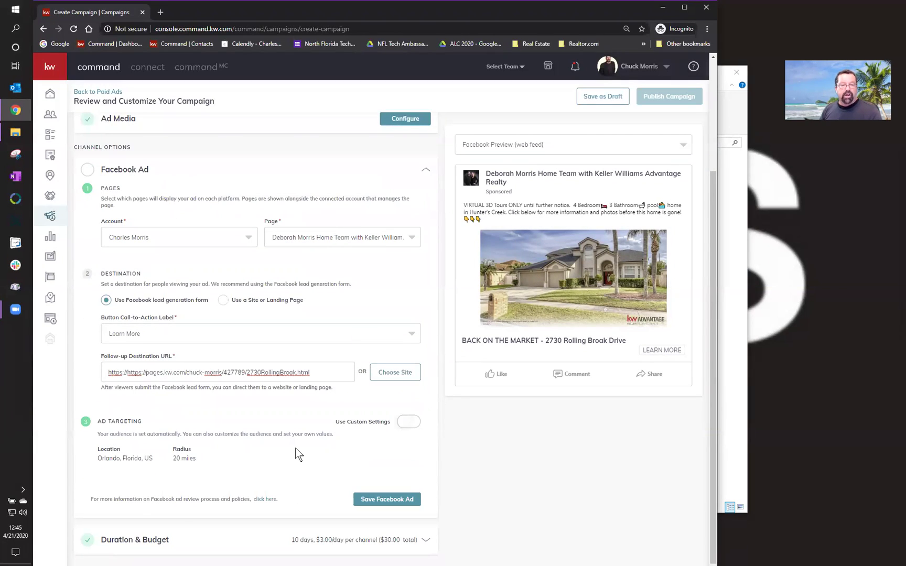
click(414, 422)
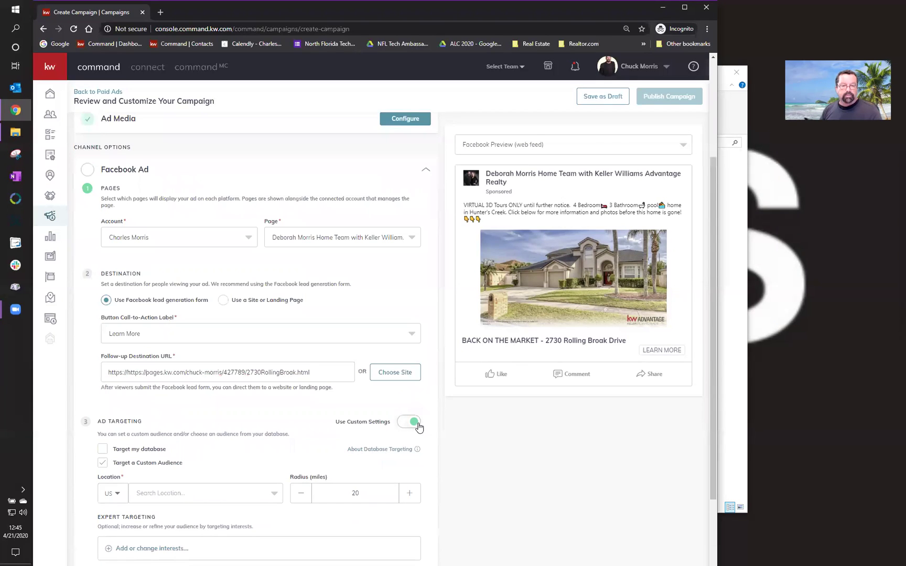
- Change the ad's target location from Orlando, Florida to Philadelphia, Pennsylvania
scroll(265, 451, down, 2)
click(238, 399)
click(229, 417)
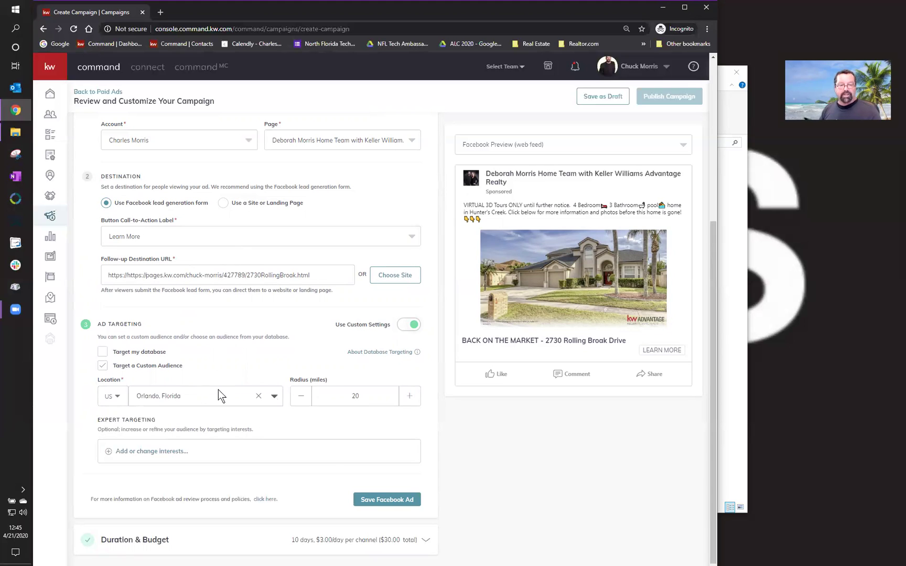
click(241, 400)
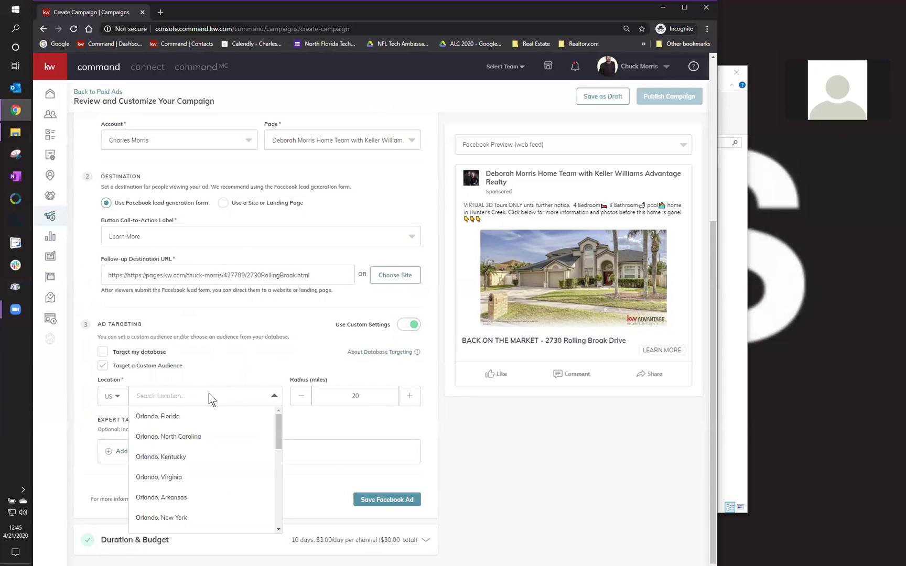
text(Philapde)
key(BackSpace)
key(BackSpace)
key(BackSpace)
key(BackSpace)
text(odelphia)
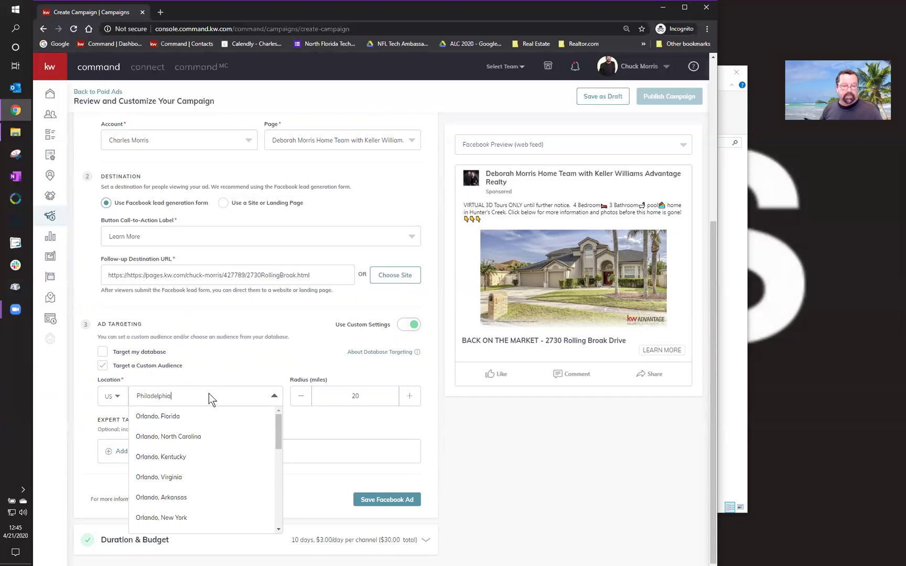
text(, PA)
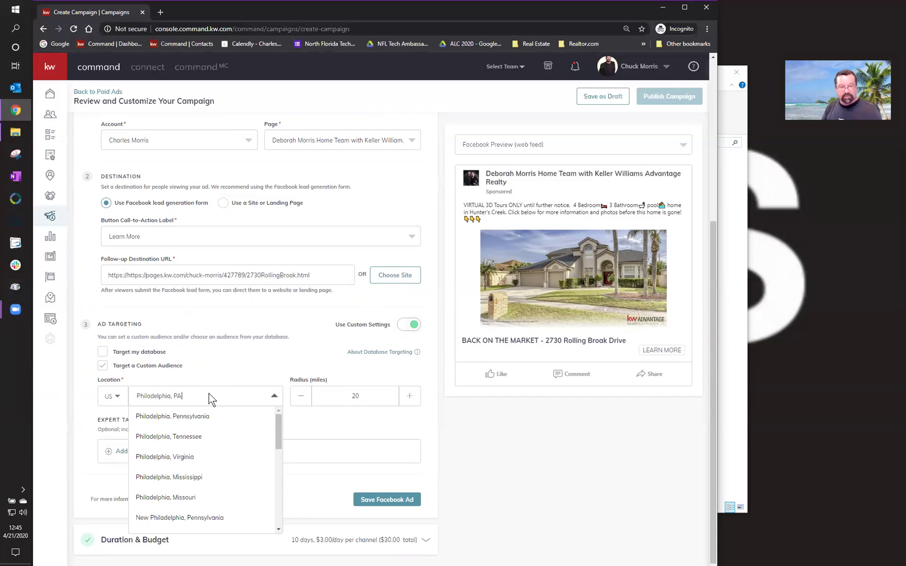
click(175, 414)
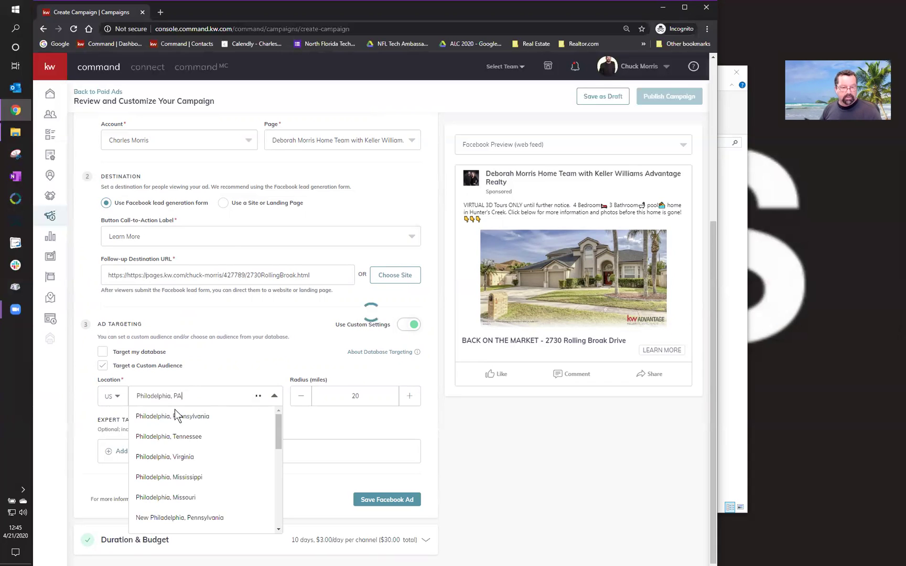
- Search 'Orlando' in the location field, accept the first suggestion, and bring up expert interest targeting
click(226, 396)
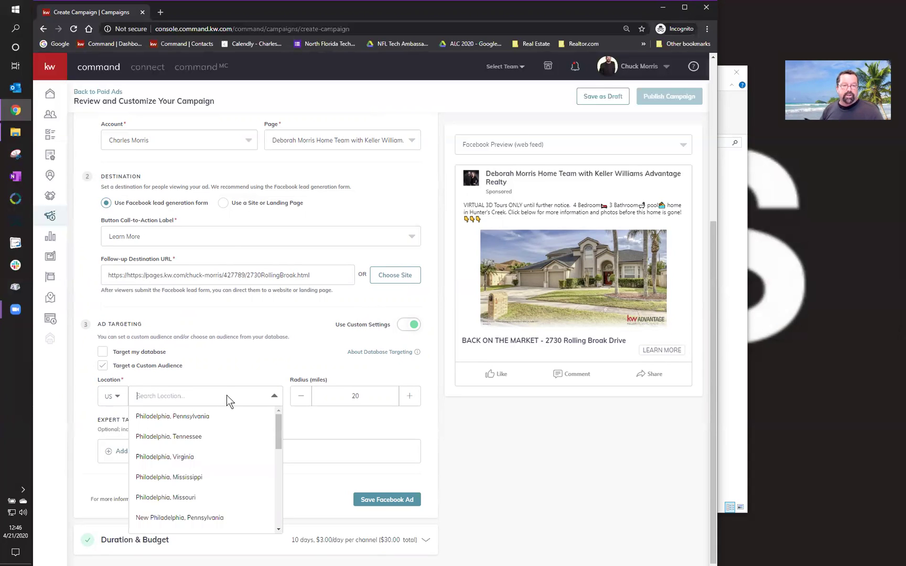
text(O)
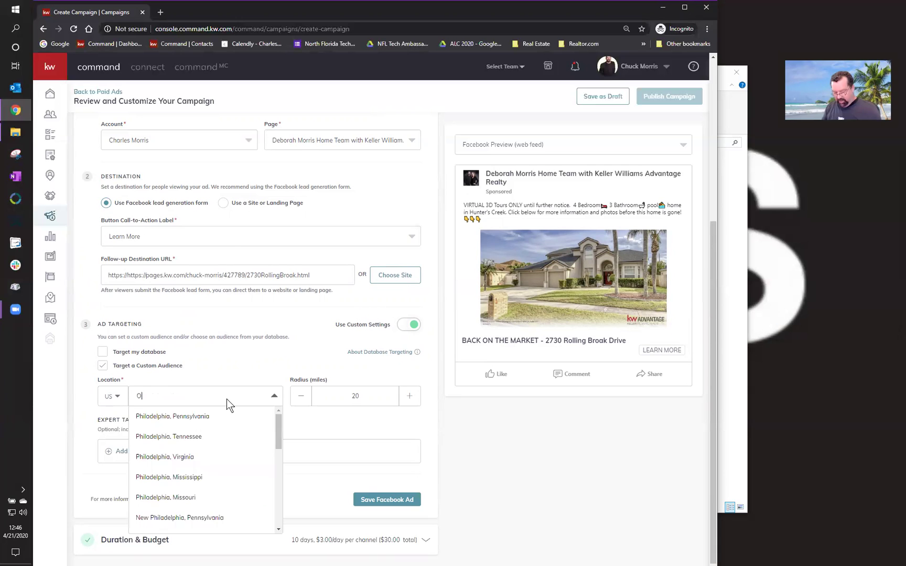
text(rlando)
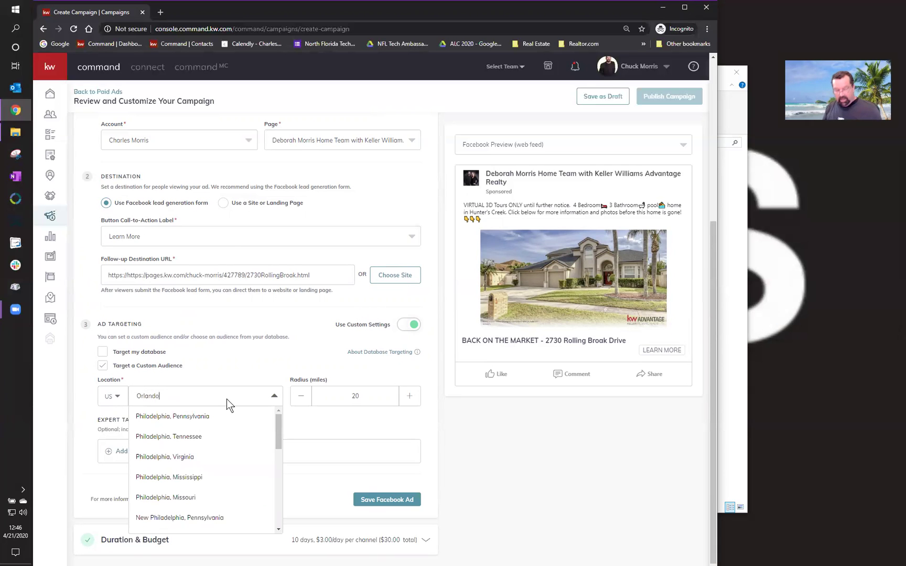
text(, FL)
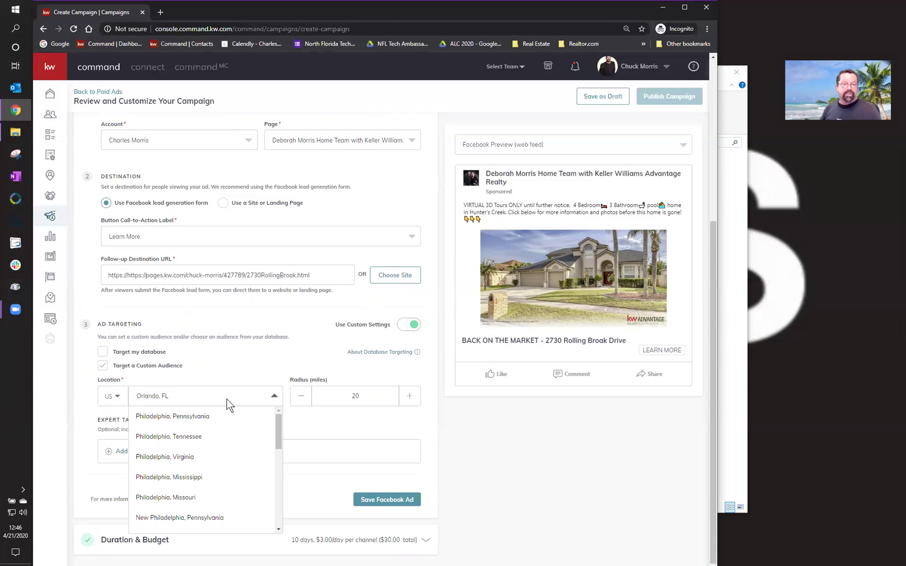
key(Return)
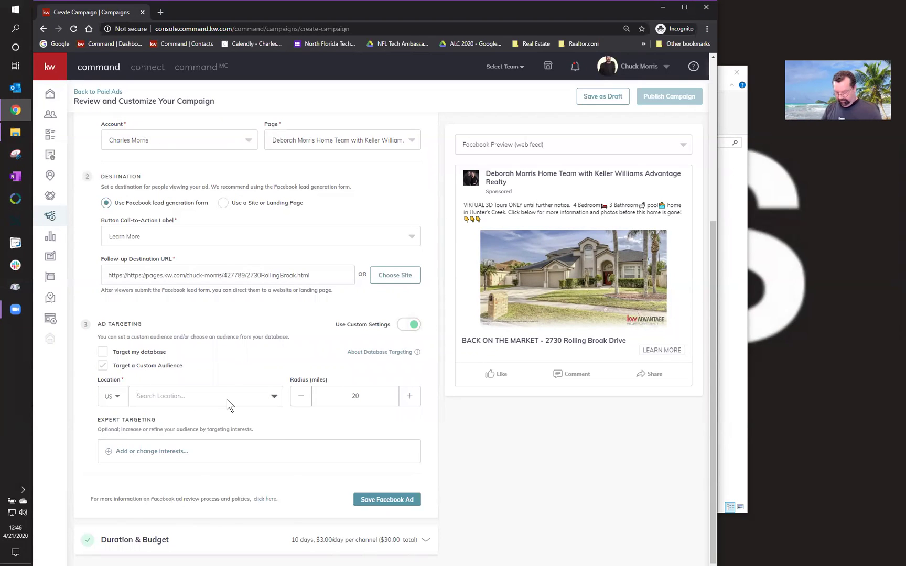
text(Orlando)
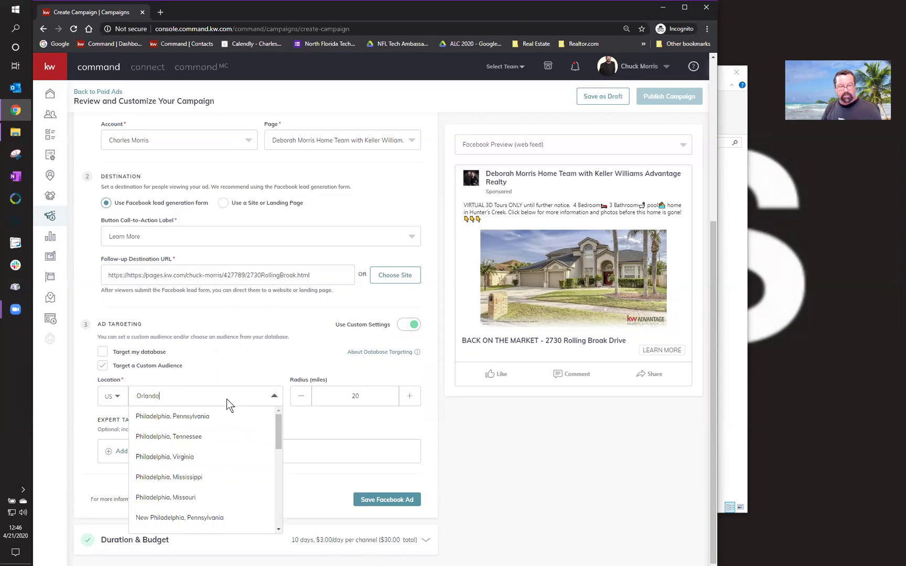
key(Return)
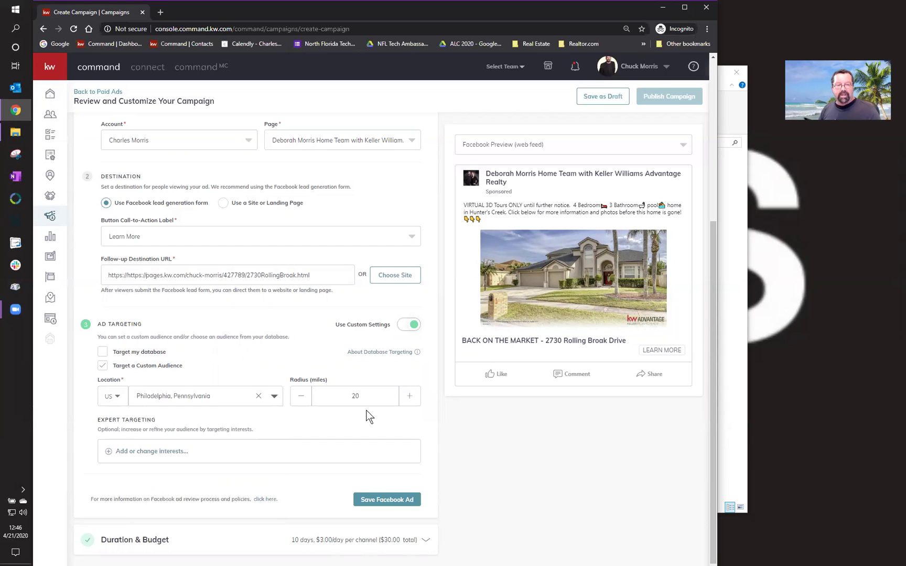
click(163, 451)
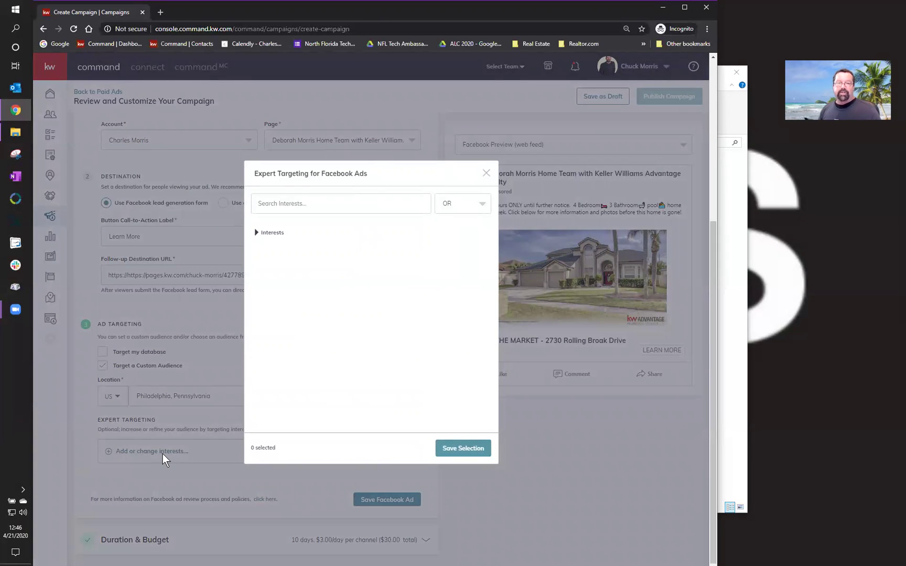
- Search and add Zillow and realtor.com as targeting interests
click(331, 207)
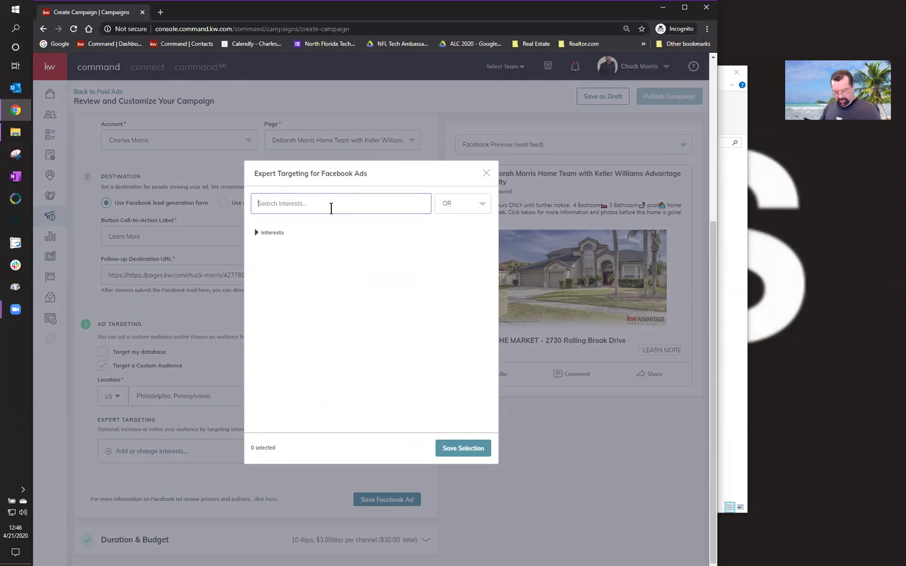
text(zillow)
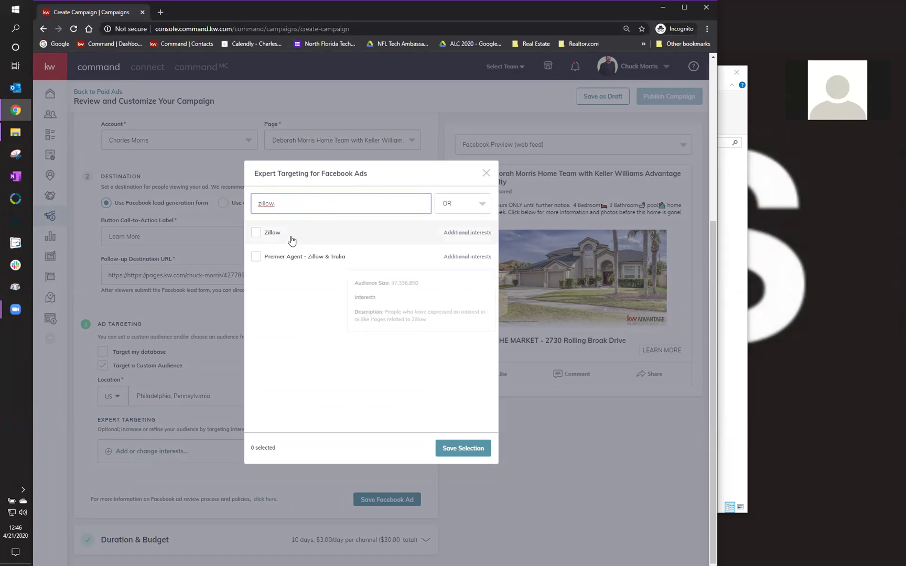
click(255, 234)
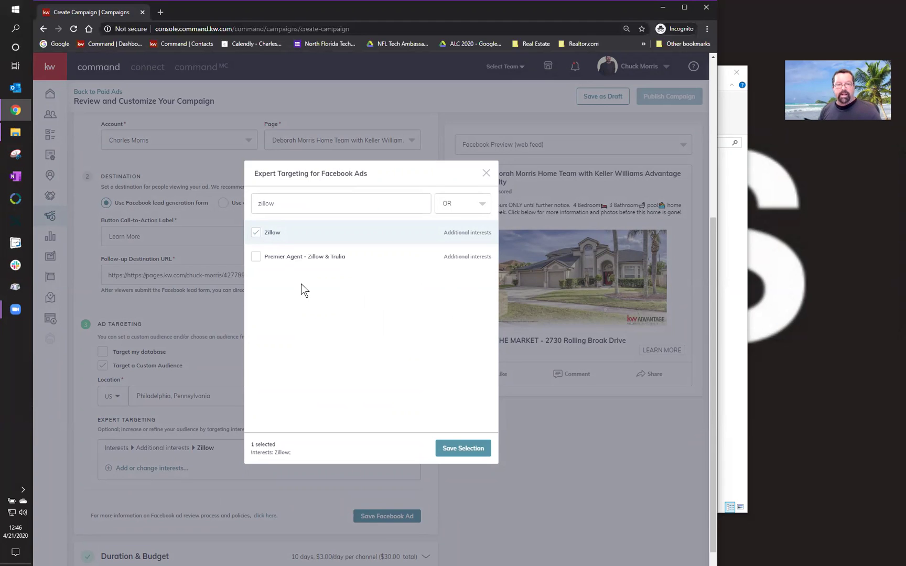
click(324, 203)
double_click(325, 203)
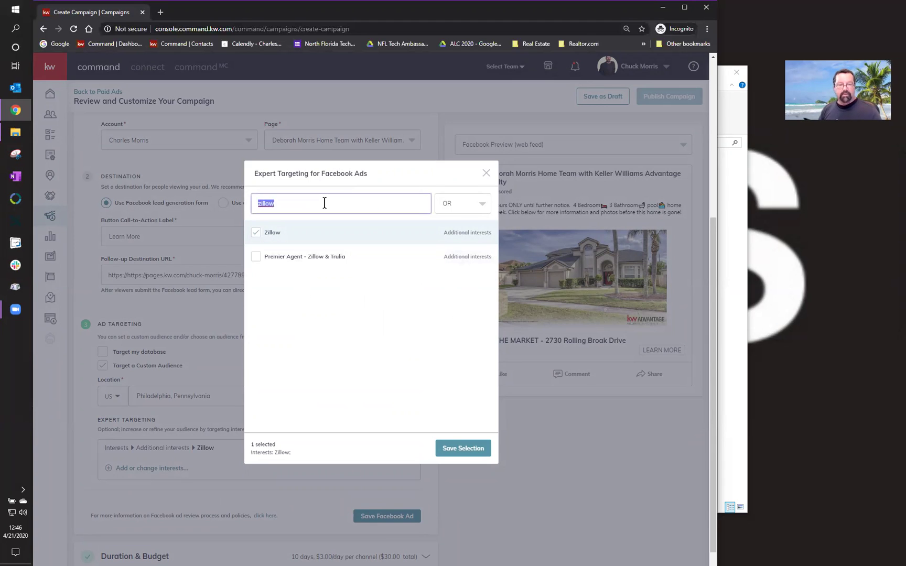
text(realtor)
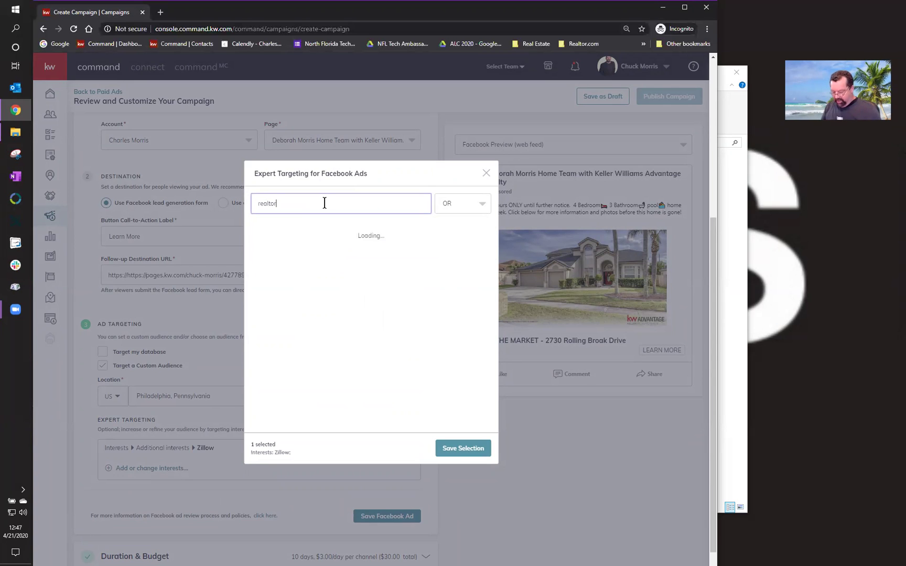
text(.com)
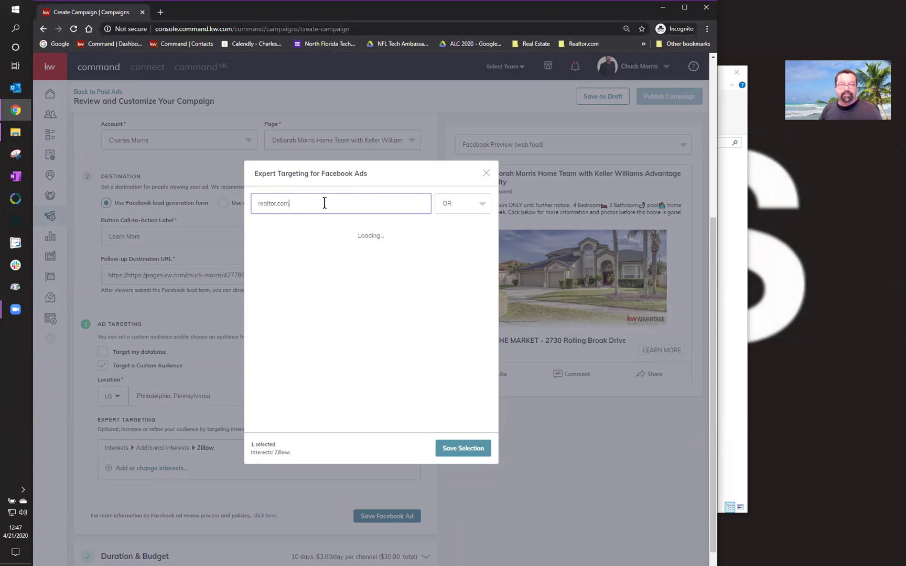
mouse_move(288, 239)
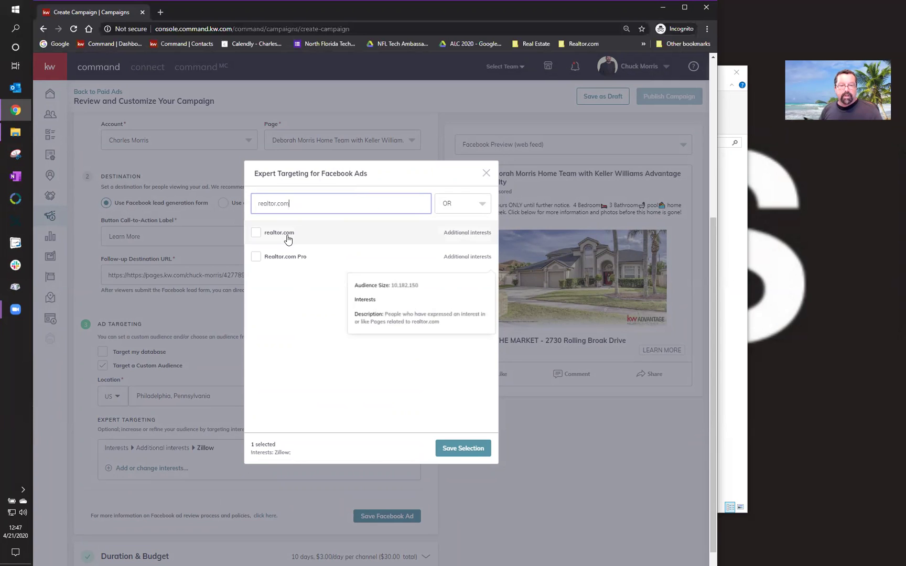
click(258, 234)
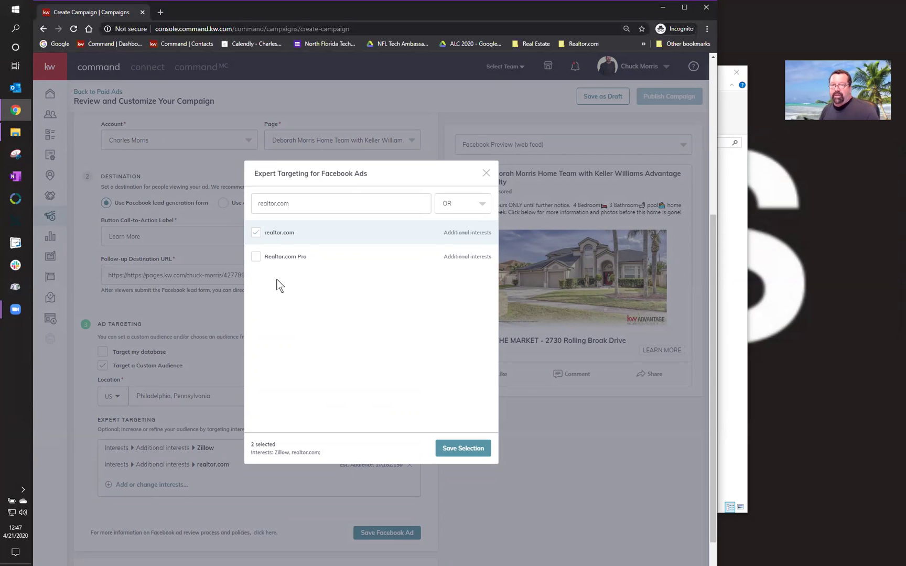
- Add Trulia as a third interest and save the interest selection
triple_click(297, 209)
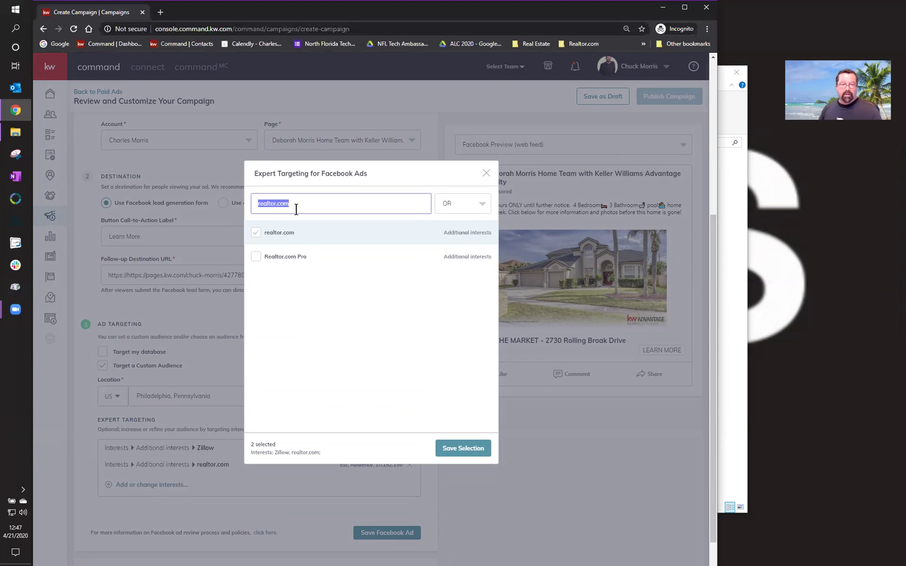
text(florida)
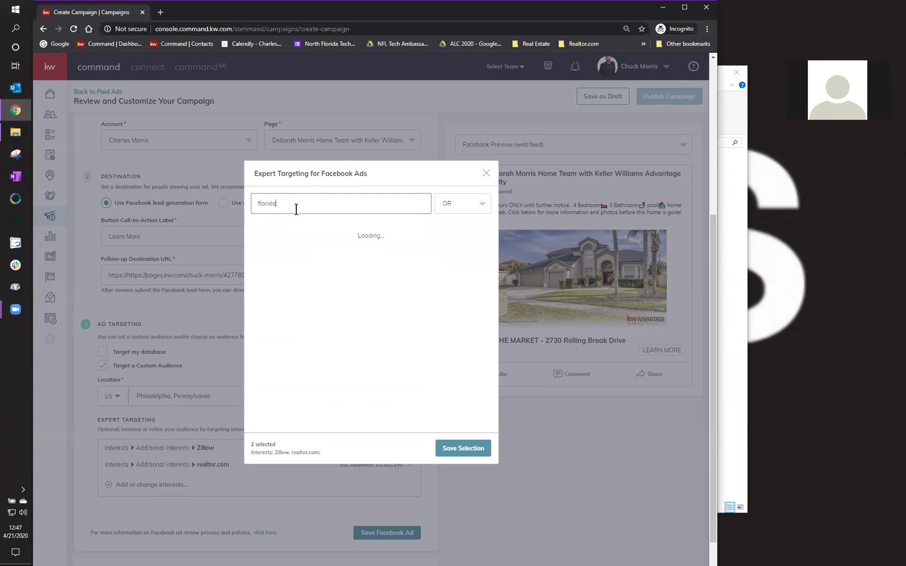
text( homes)
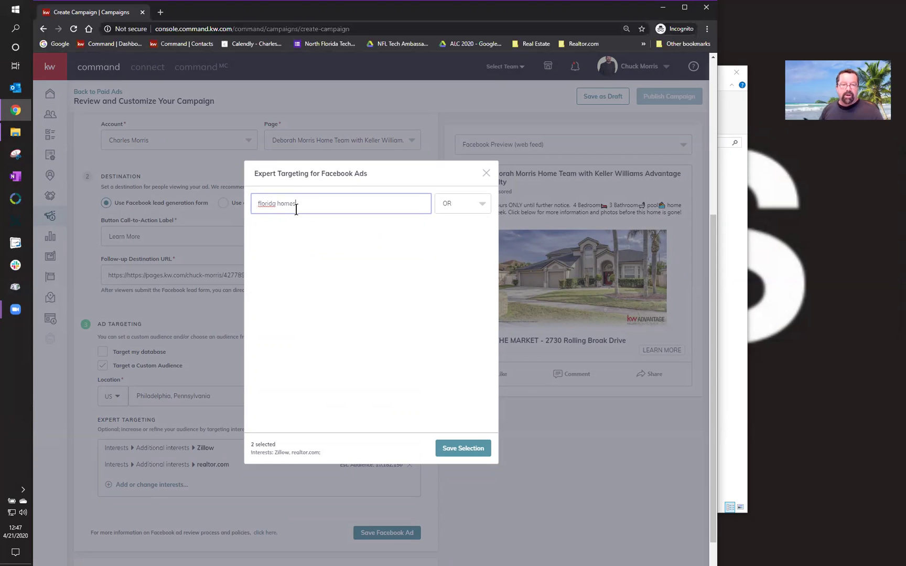
key(ctrl+a)
text(fl)
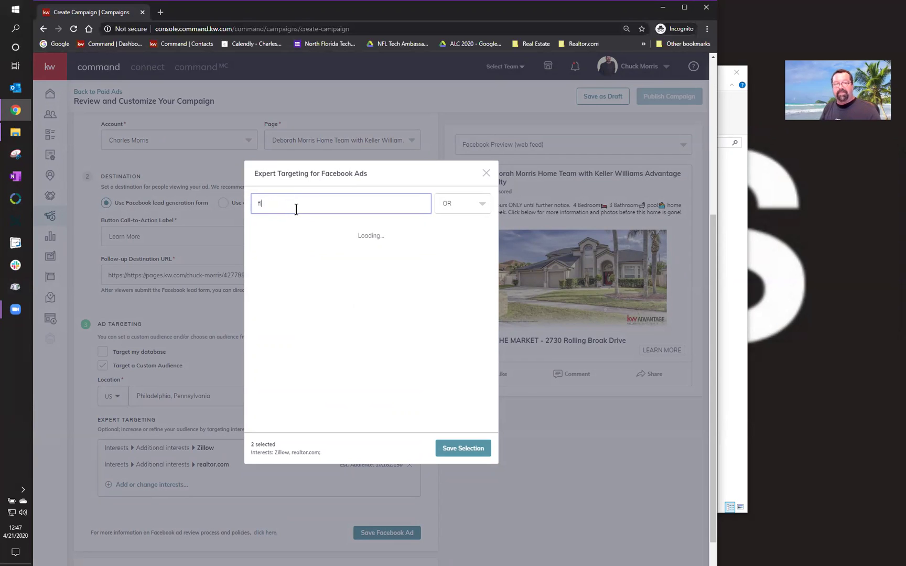
key(BackSpace)
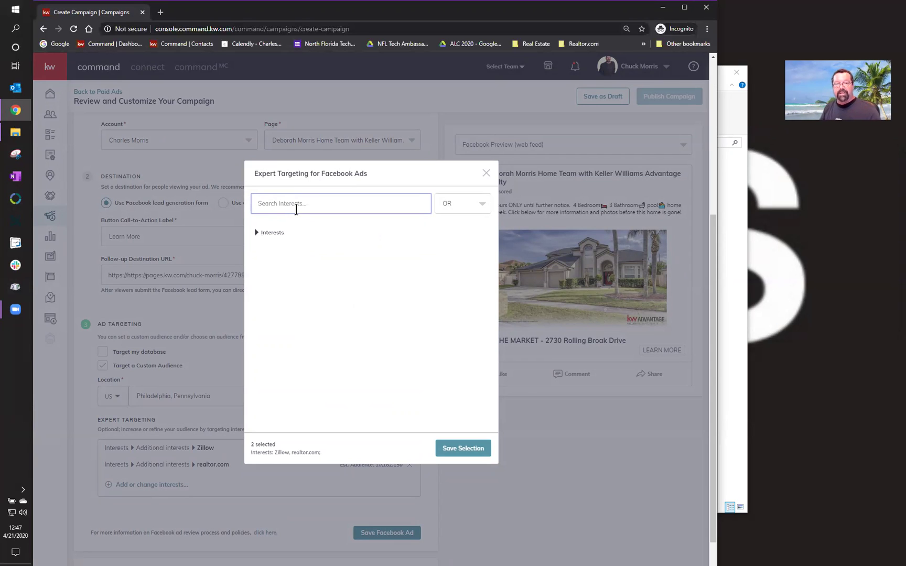
text(trulia)
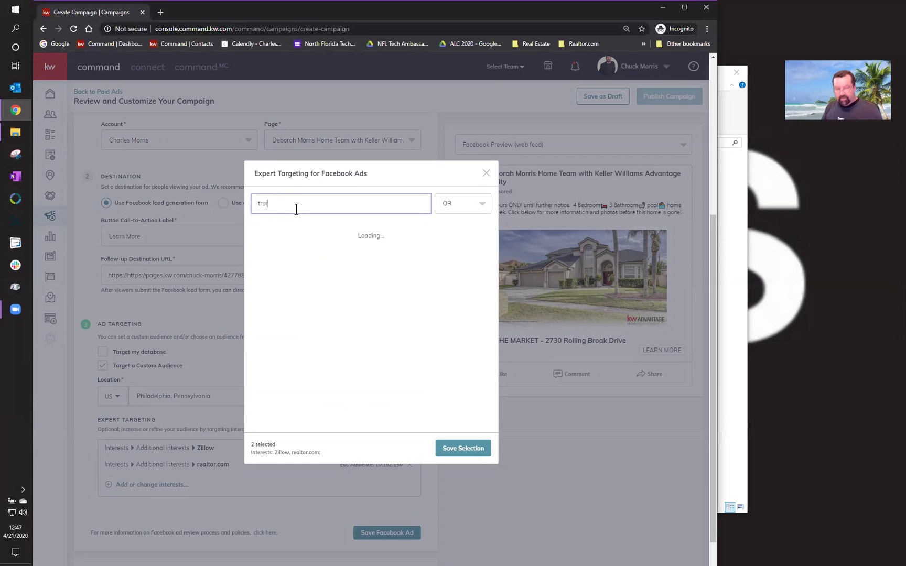
key(BackSpace)
key(BackSpace)
key(BackSpace)
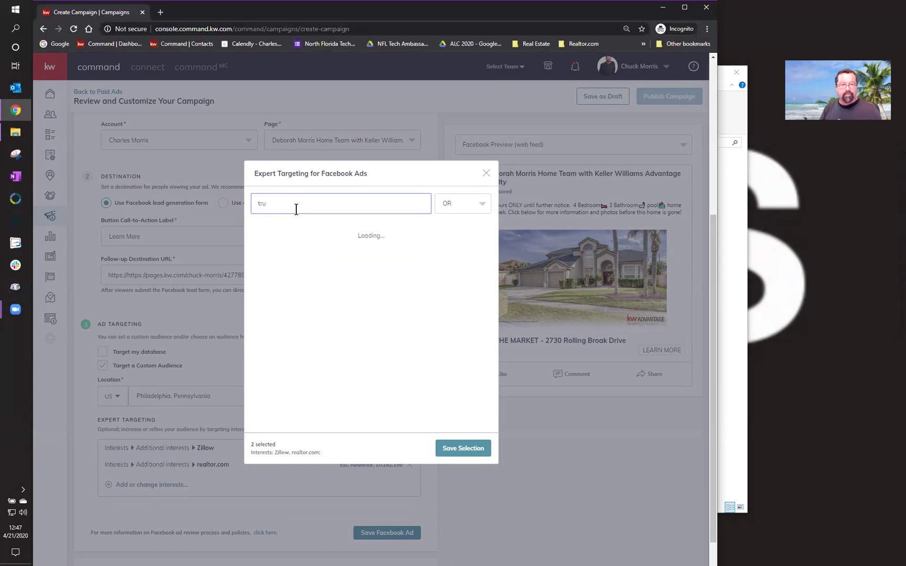
text(lia)
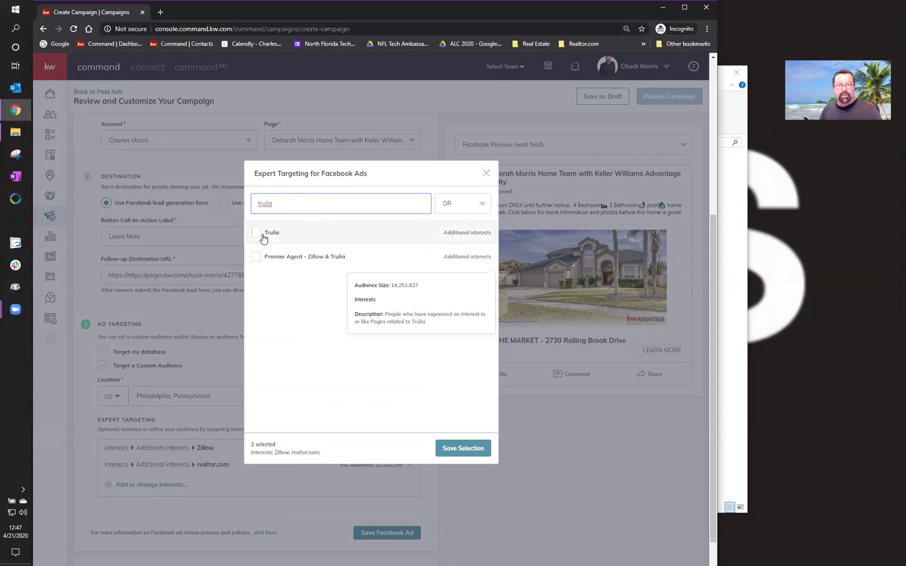
click(263, 237)
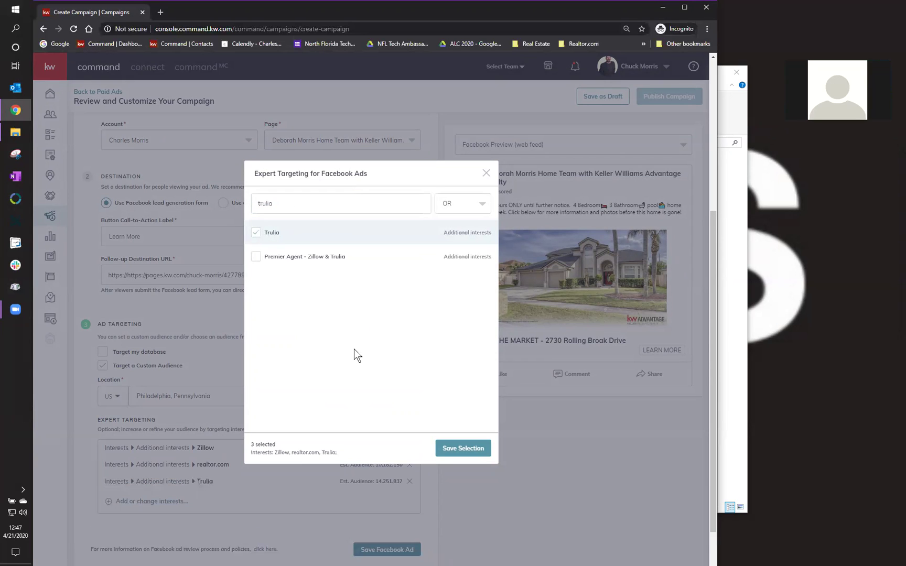
click(454, 455)
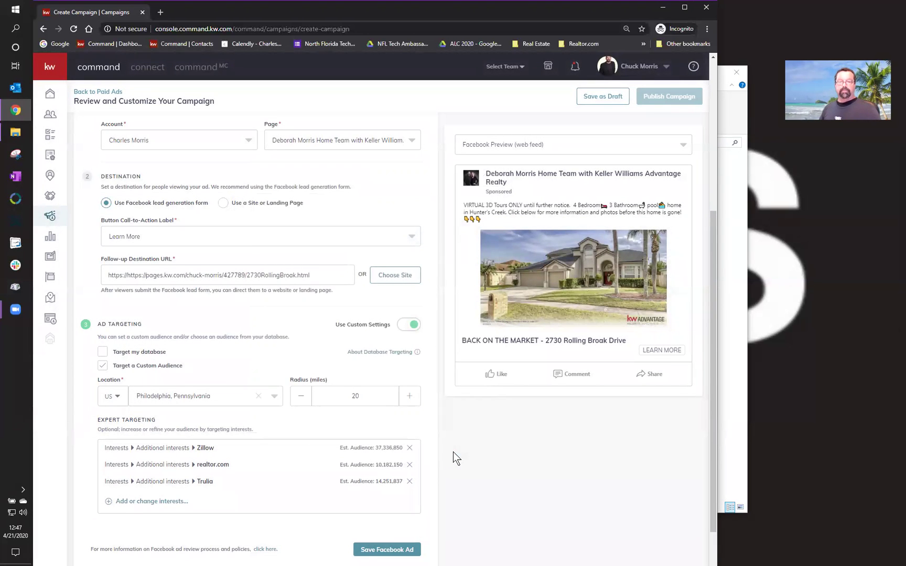
scroll(454, 453, down, 1)
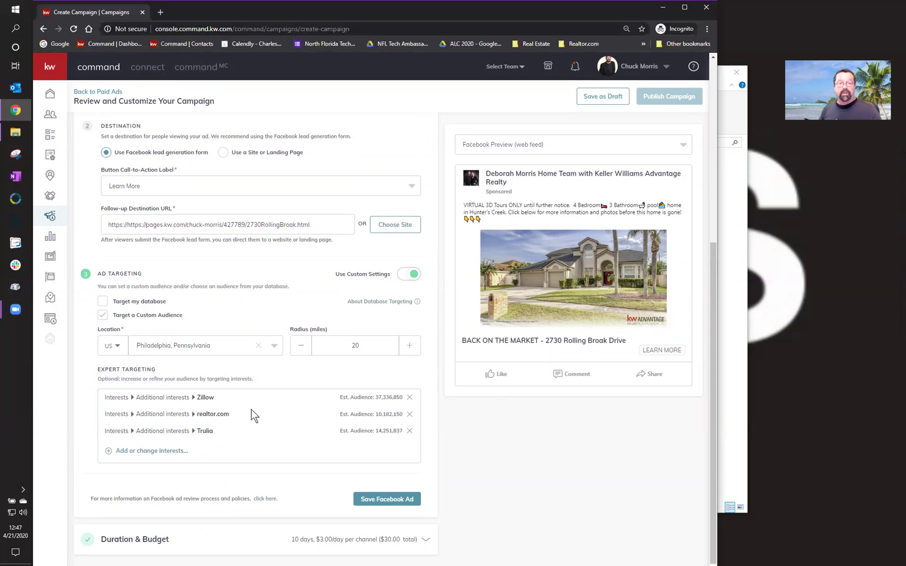
click(375, 499)
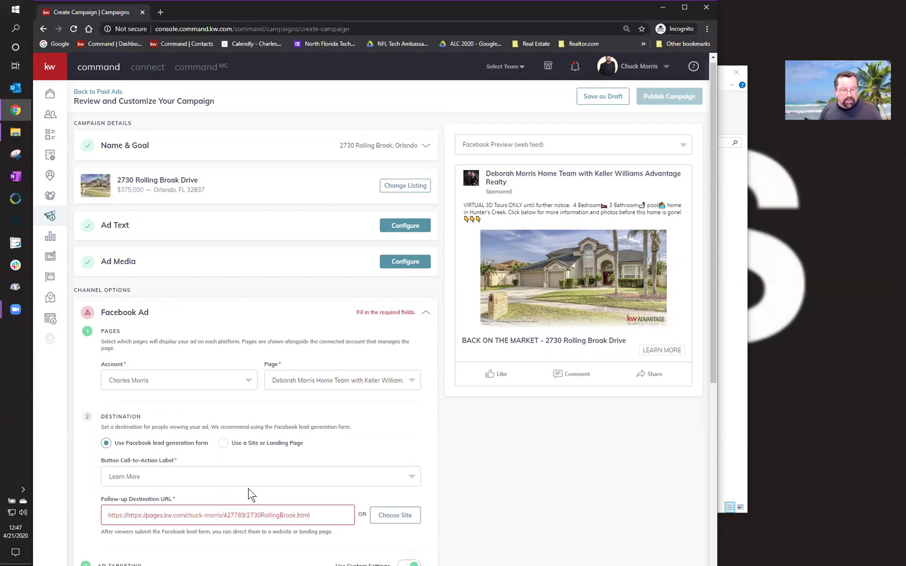
click(126, 515)
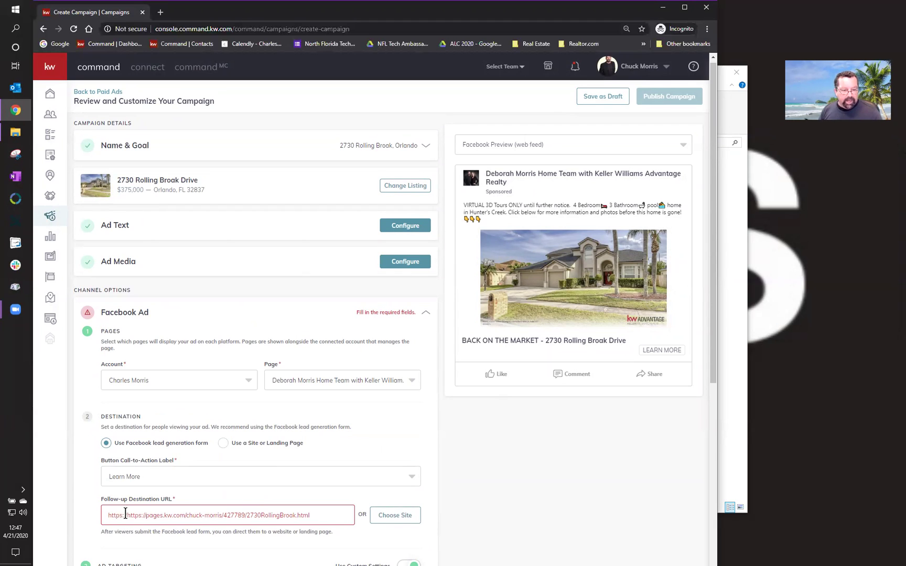
key(BackSpace)
key(BackSpace)
key(BackSpace)
key(BackSpace)
key(BackSpace)
key(BackSpace)
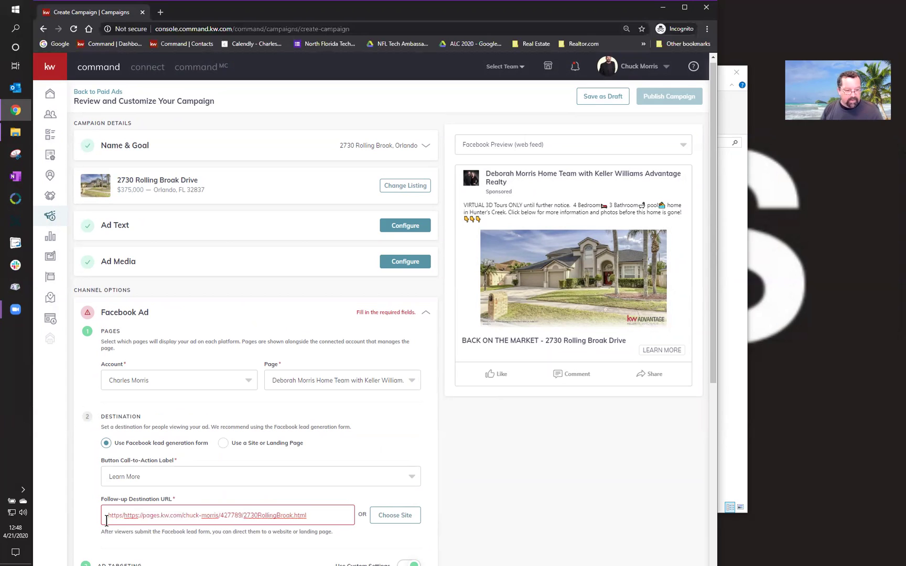
key(BackSpace)
key(BackSpace)
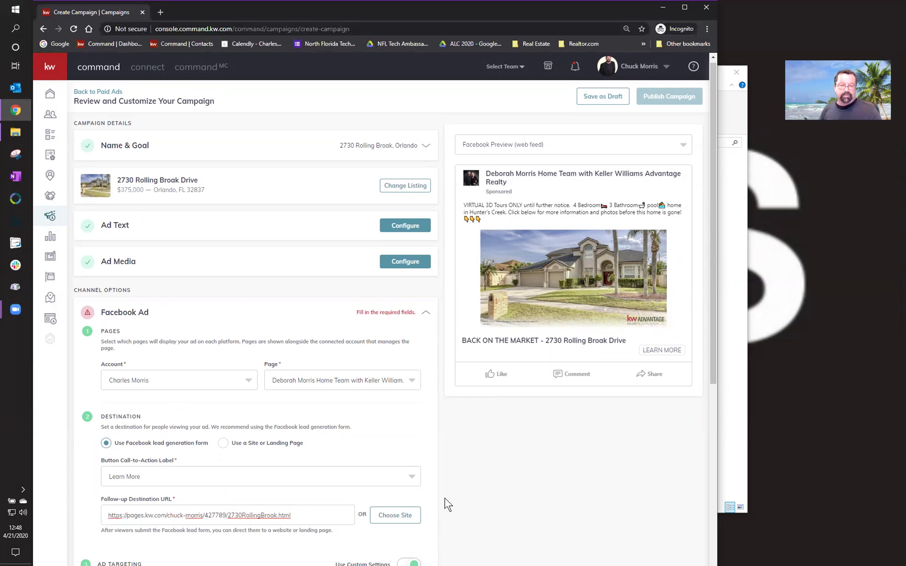
scroll(445, 498, down, 3)
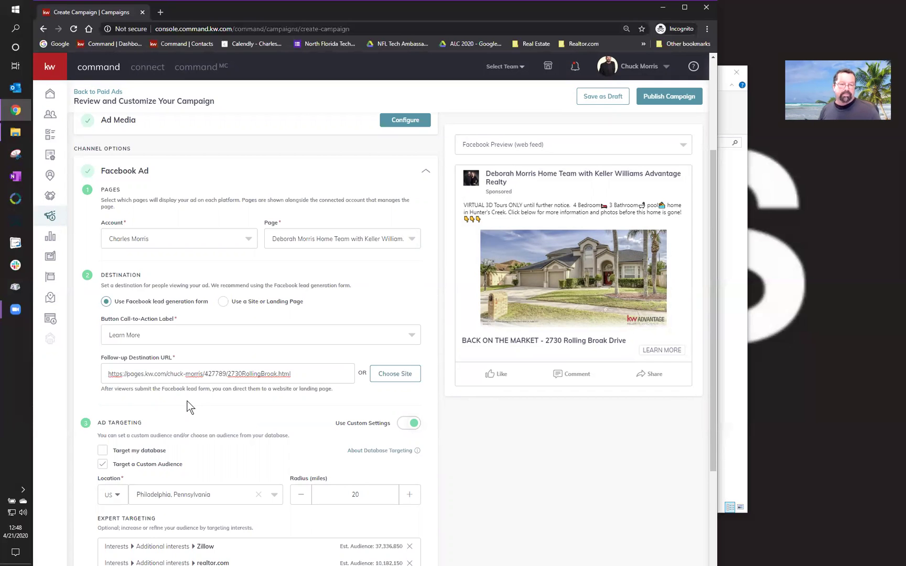
- Raise the Philadelphia targeting radius to 30 miles and save the Facebook Ad
scroll(189, 406, down, 3)
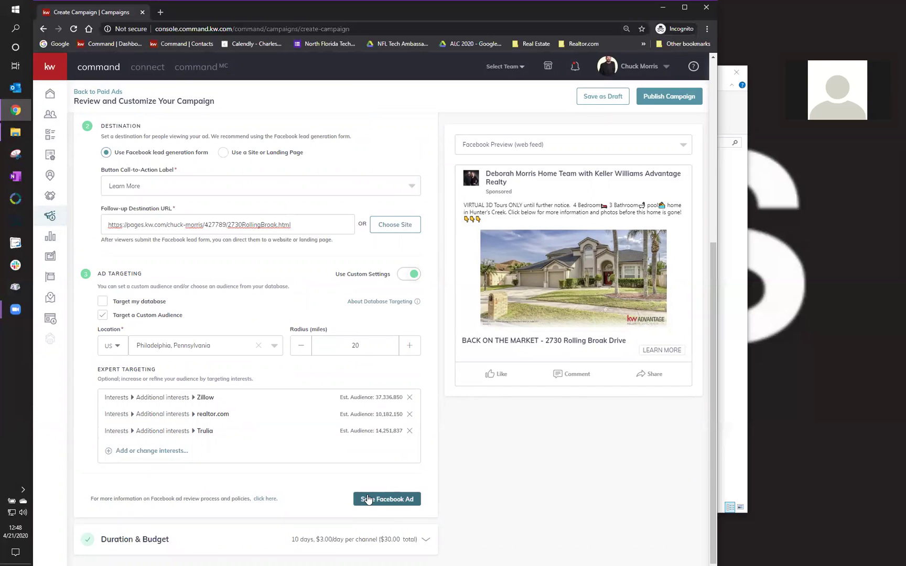
click(409, 351)
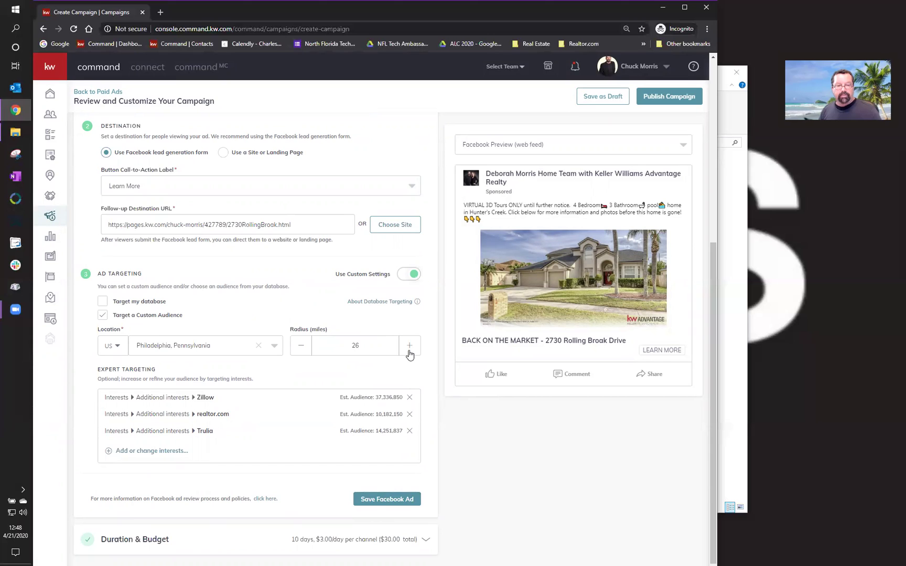
click(409, 346)
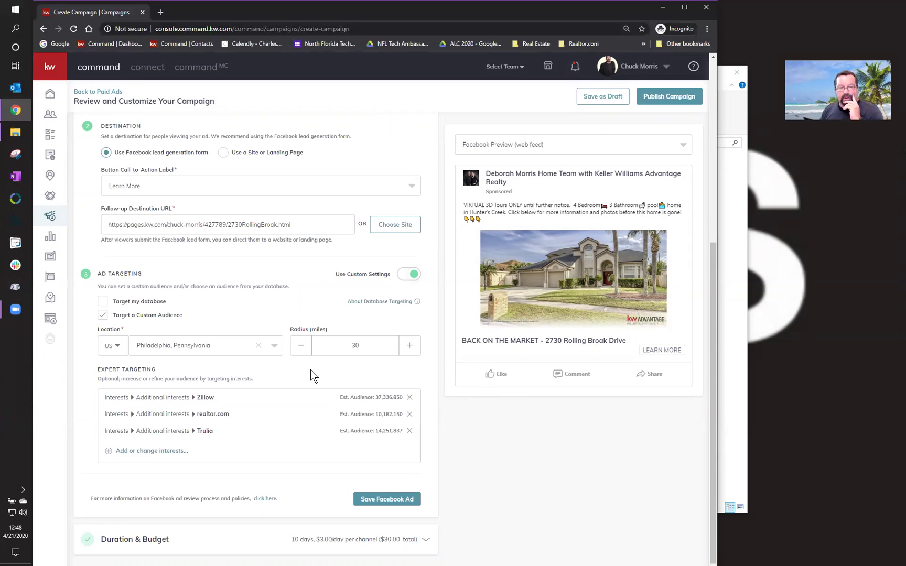
click(376, 499)
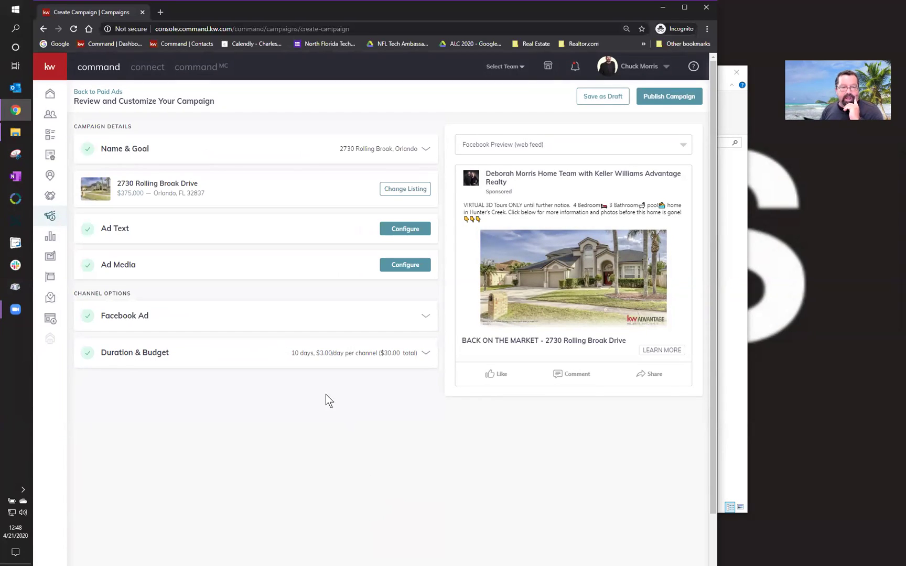
- Set the campaign to run April 22–29, 2020 with a $10 total budget ($1.43/day), then save
click(326, 356)
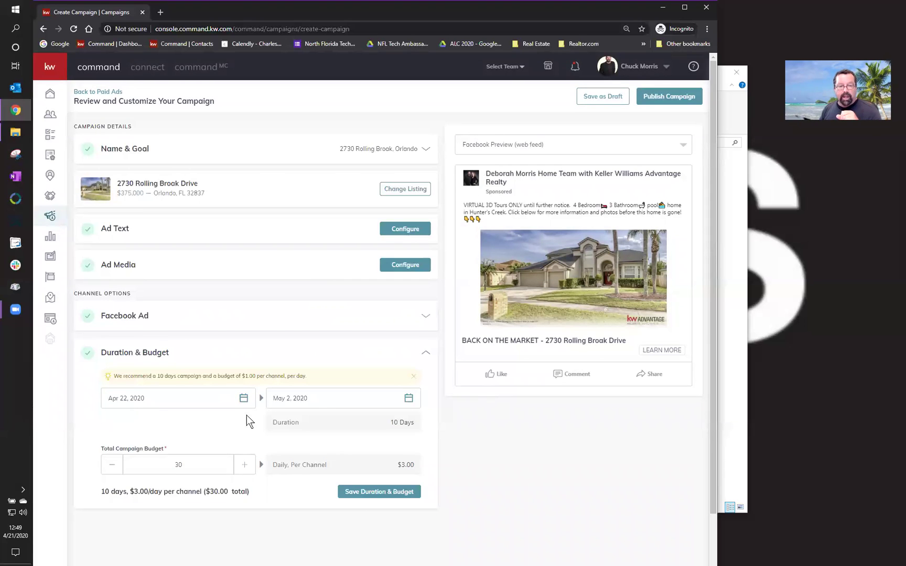
click(327, 401)
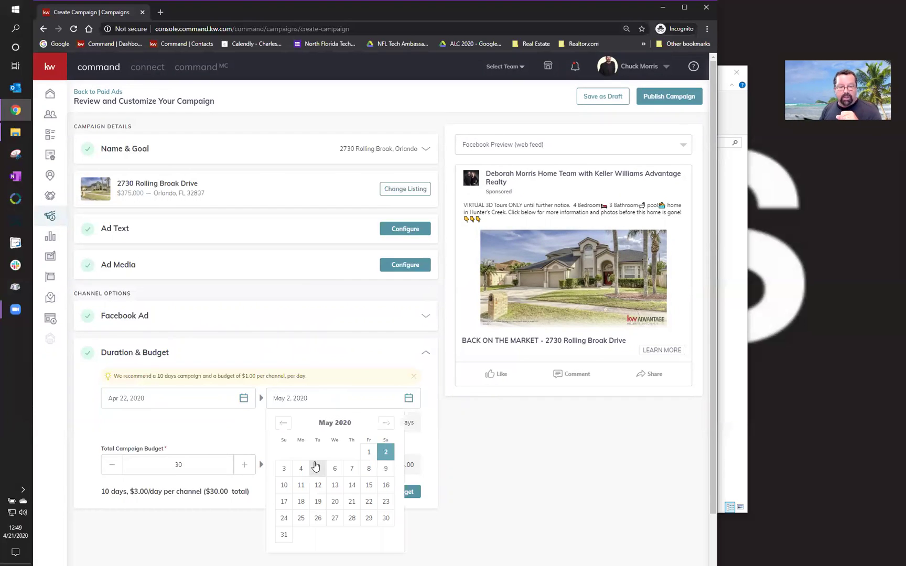
click(283, 426)
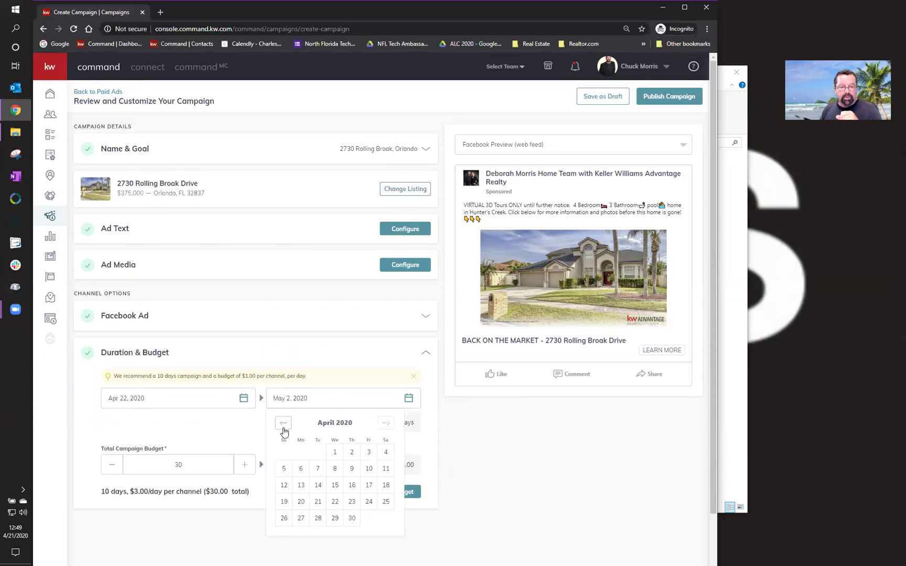
click(335, 519)
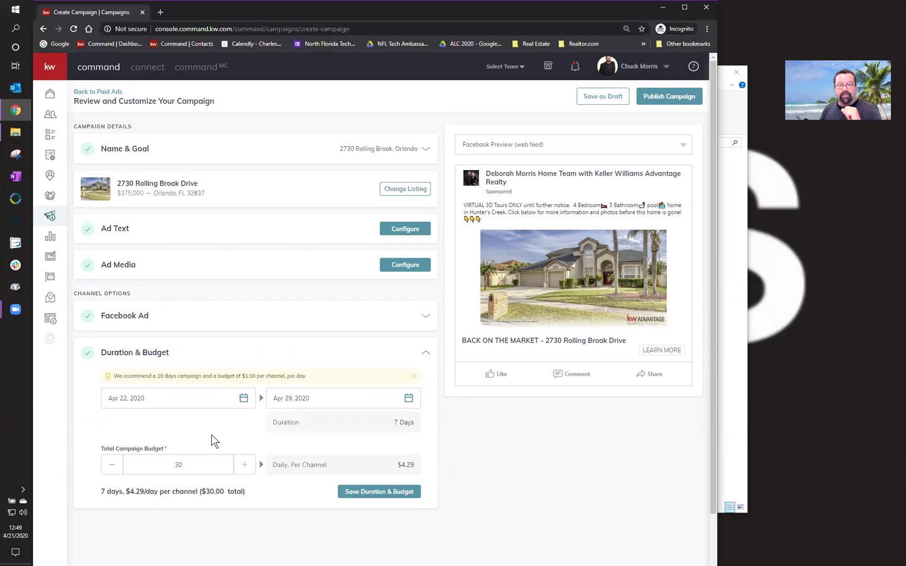
double_click(174, 467)
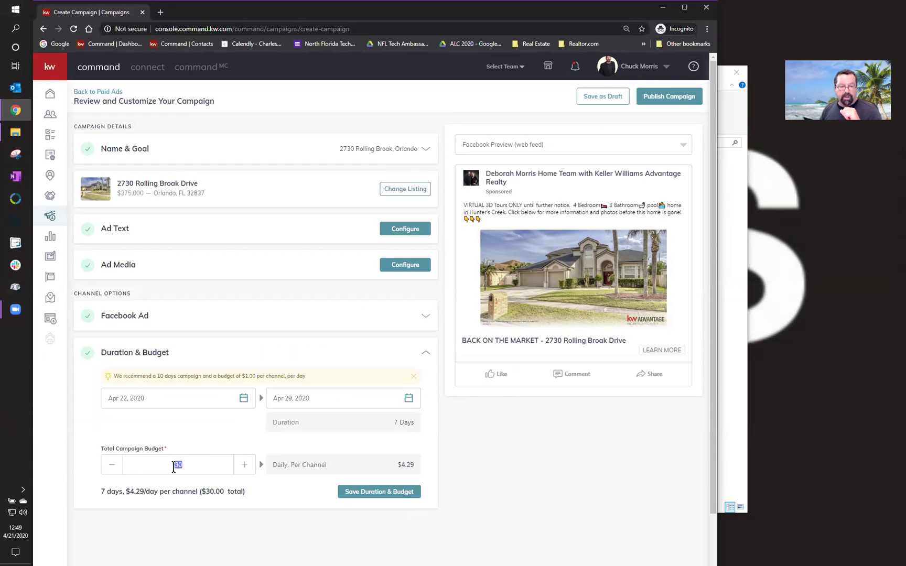
text(10)
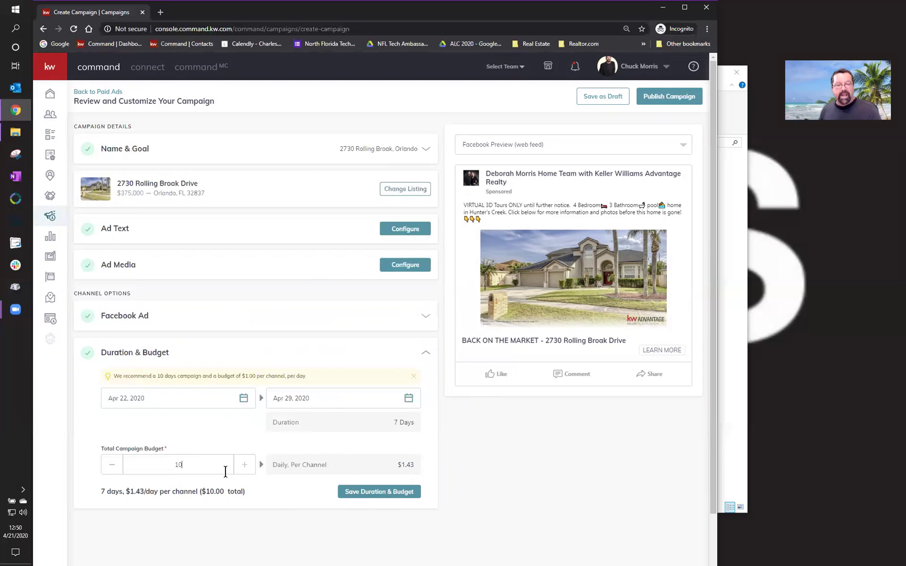
click(365, 494)
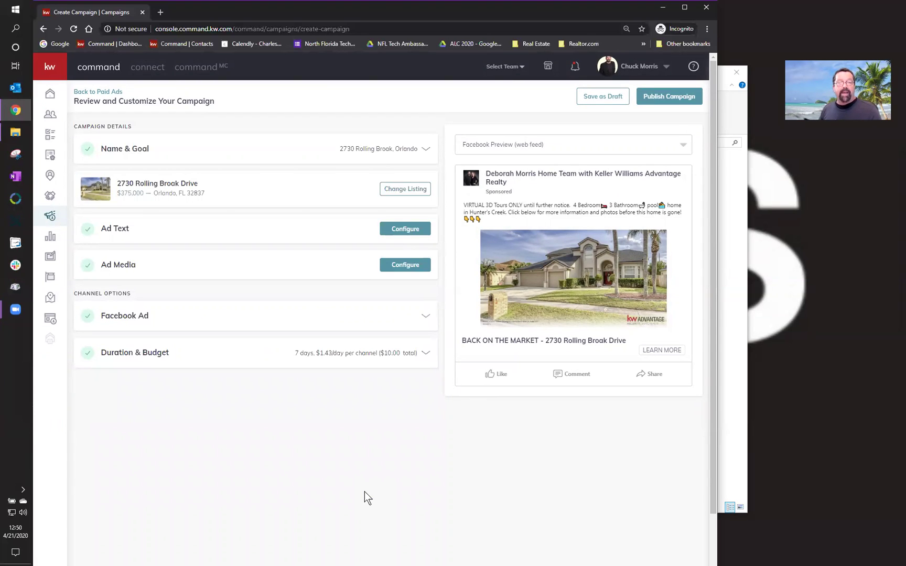
click(675, 98)
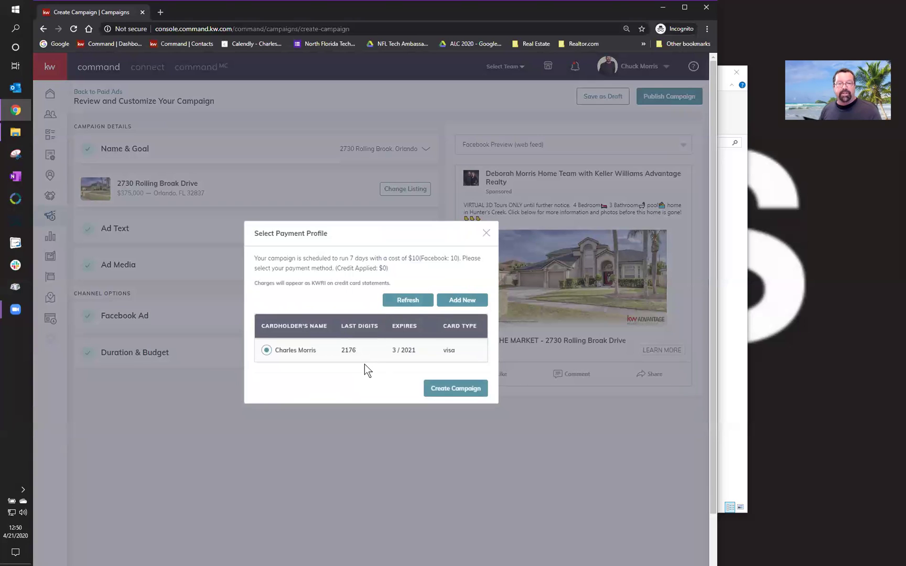
click(460, 388)
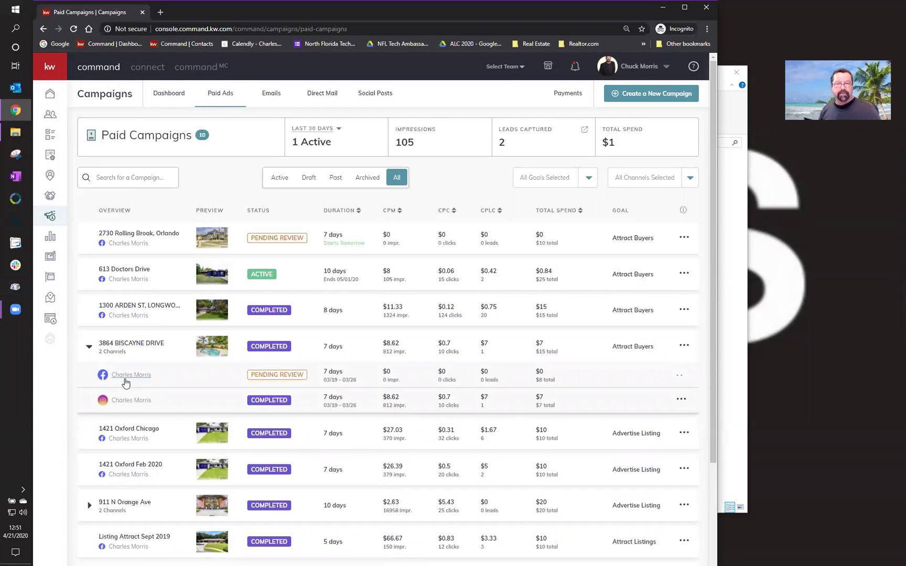
- Back out of the Social Ad form and reopen the campaign-type chooser
click(648, 93)
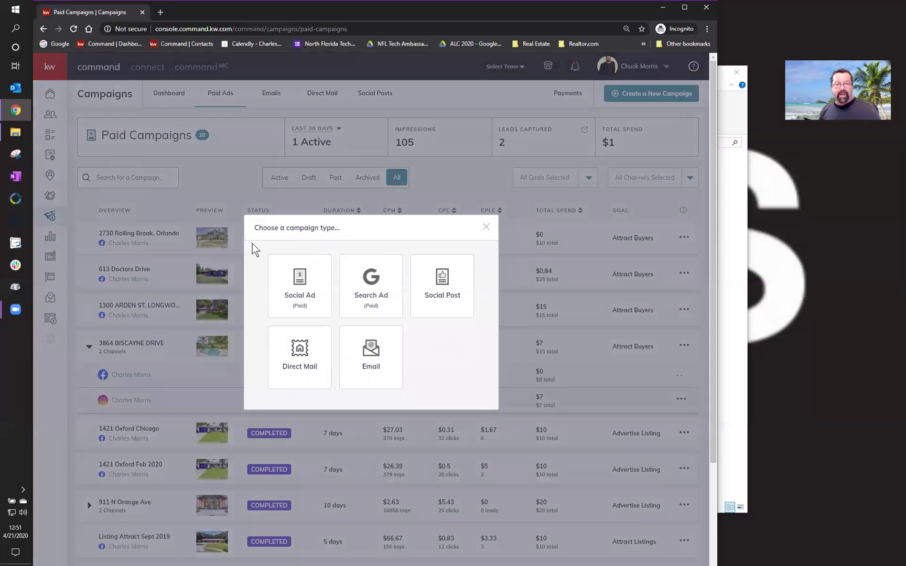
click(299, 293)
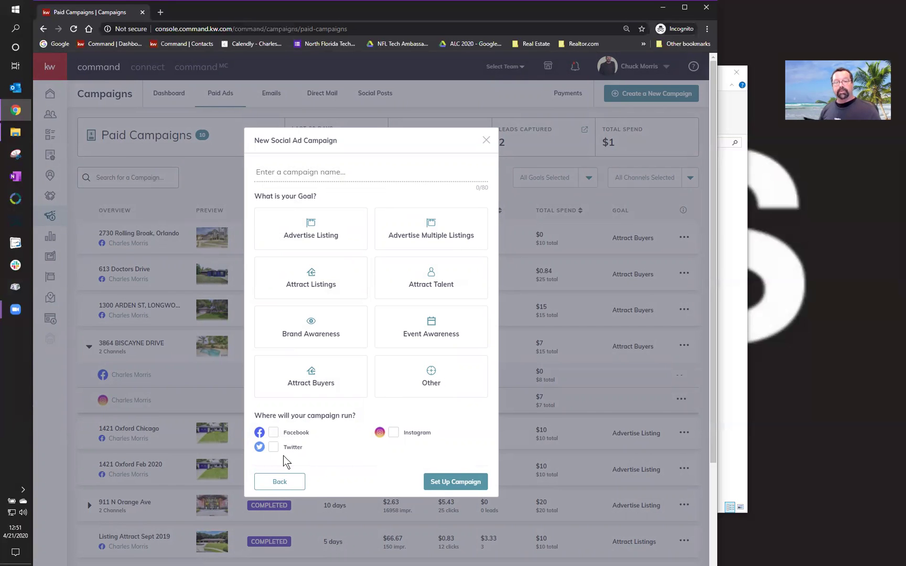
click(487, 141)
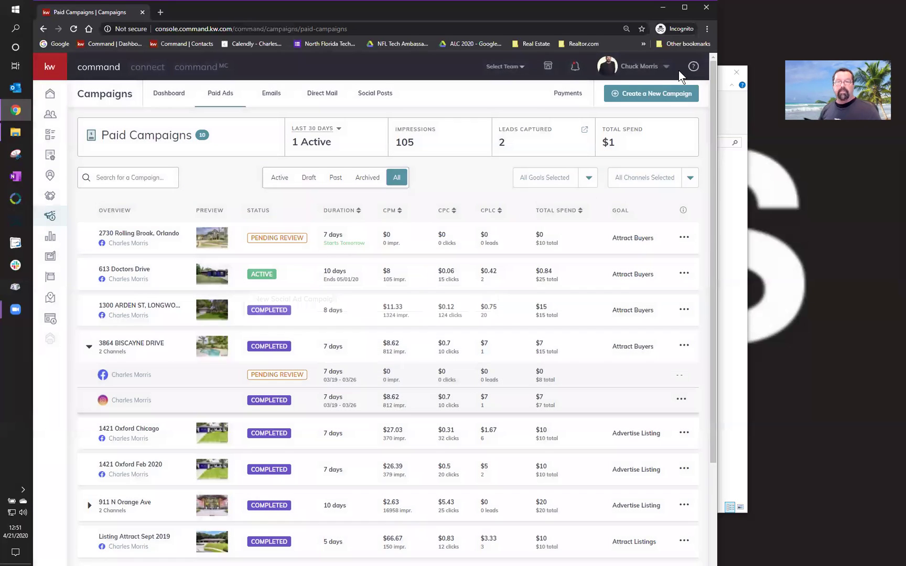
click(671, 96)
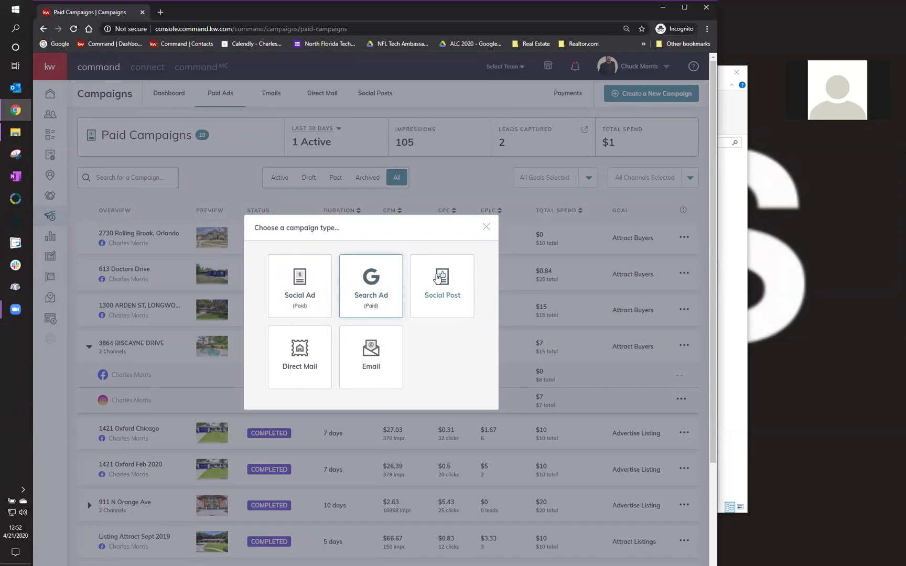
- Start a Social Post, keep the Facebook page as preview account, and scroll to Select Pages
click(436, 275)
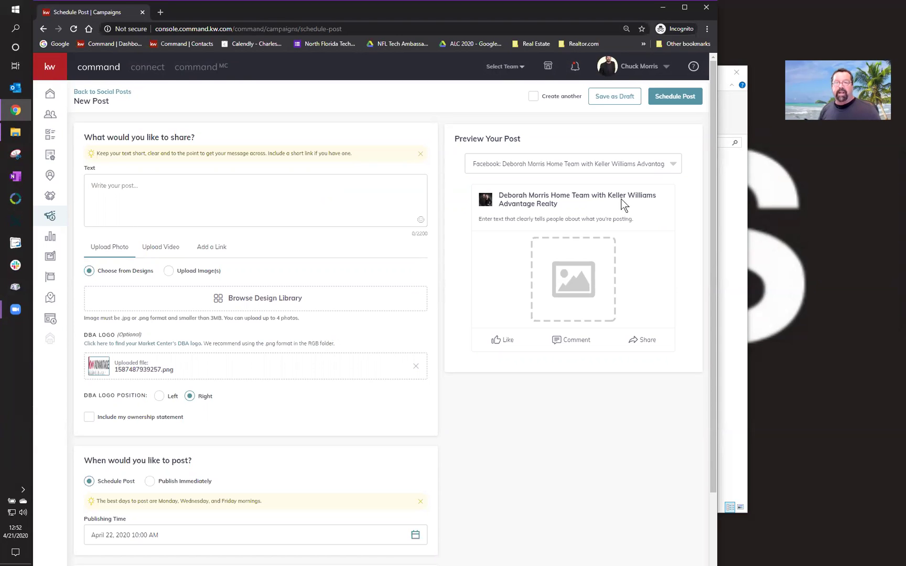
click(673, 166)
click(470, 154)
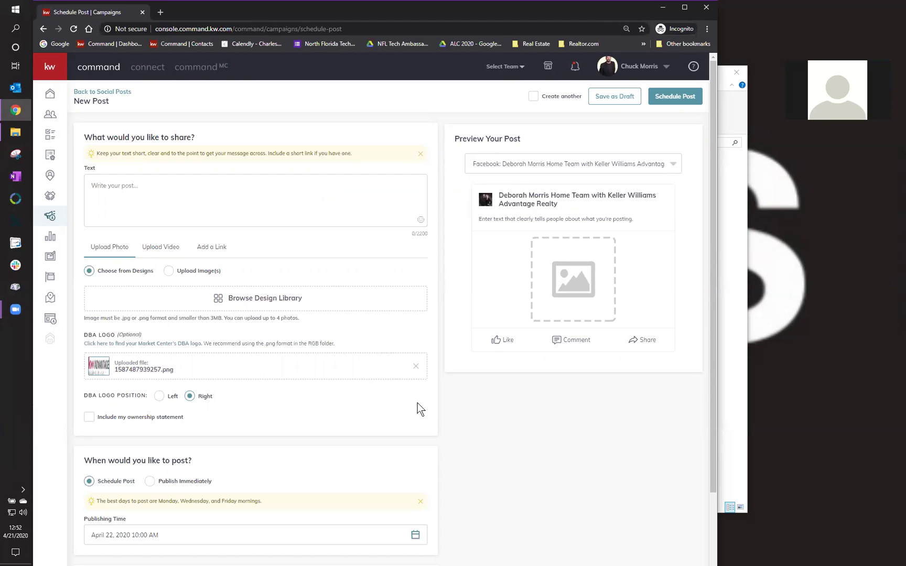
scroll(442, 420, down, 2)
scroll(442, 419, up, 2)
scroll(442, 420, down, 2)
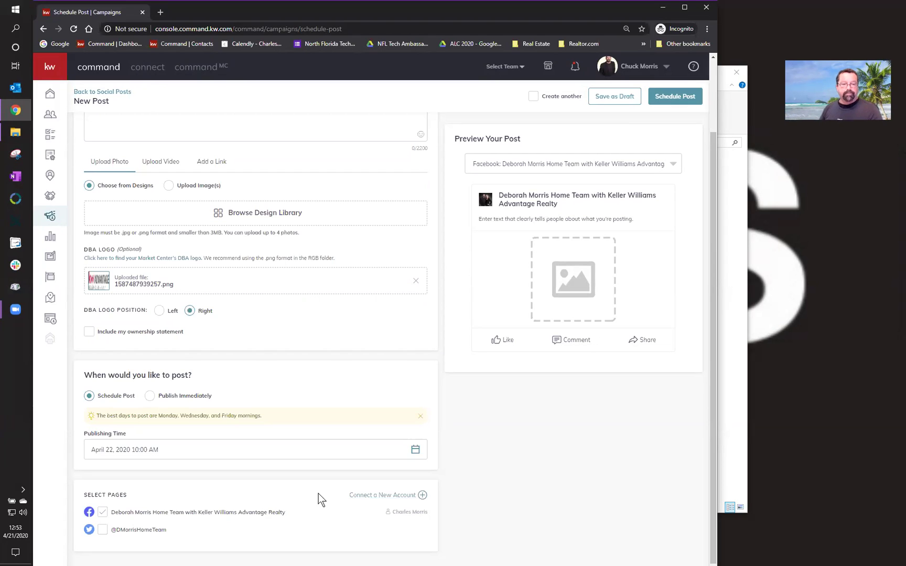
click(378, 496)
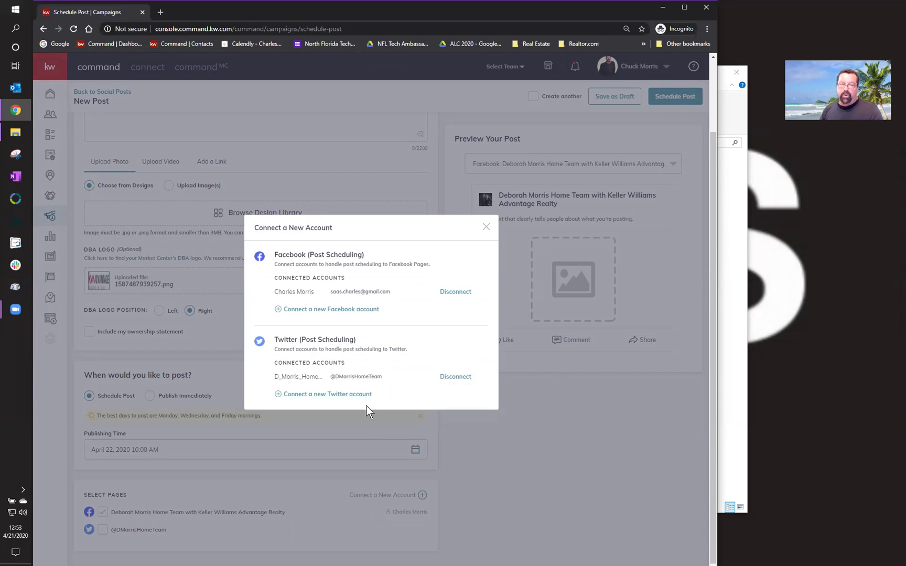
click(485, 229)
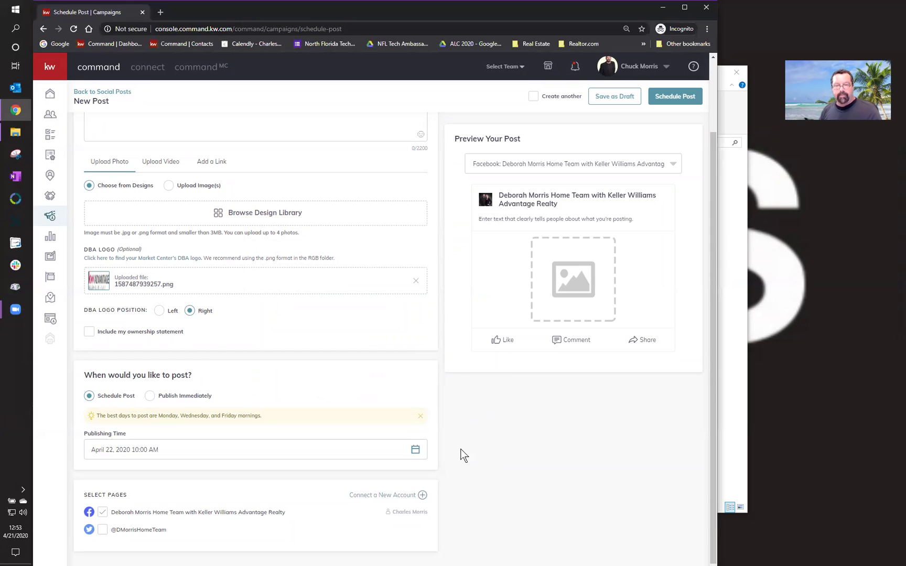
scroll(461, 455, up, 2)
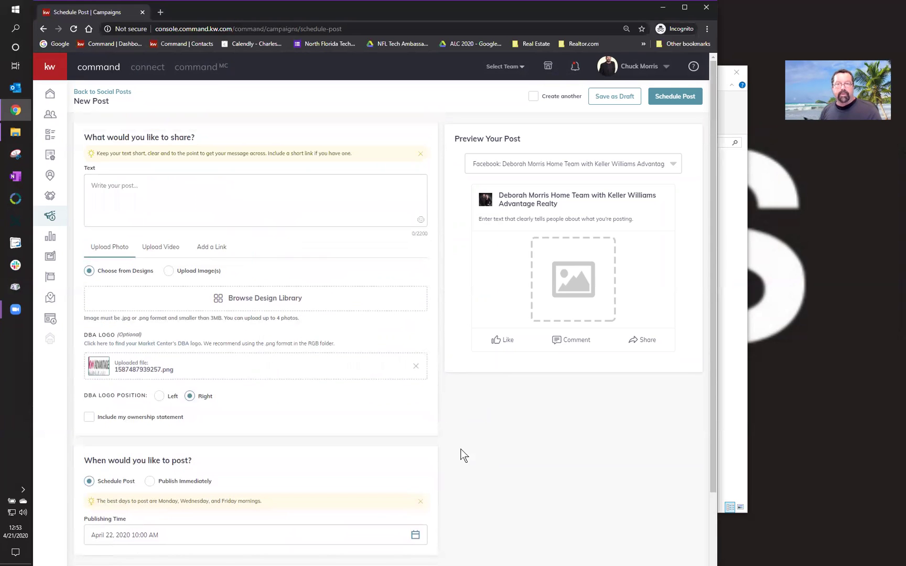
- Leave the unfinished post for Social Posts and start another new Social Post
click(121, 92)
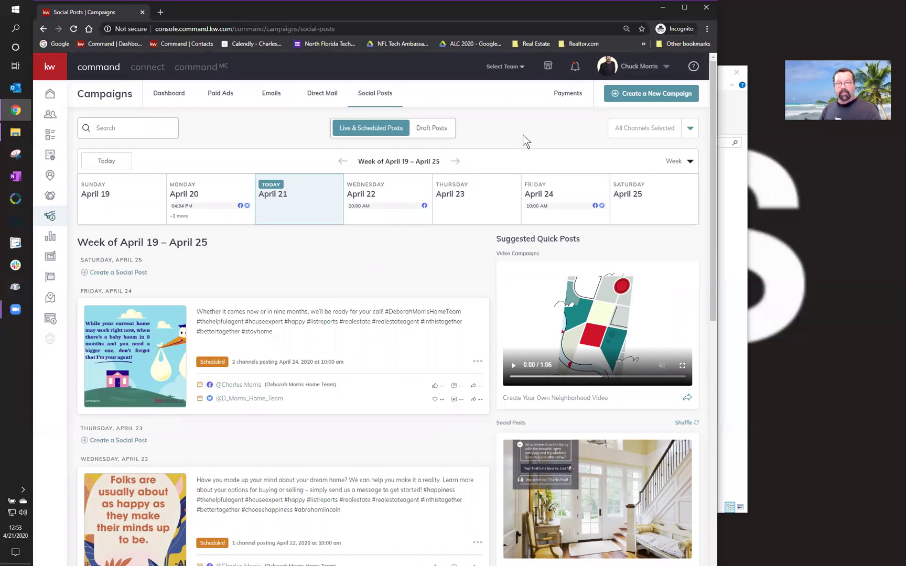
click(655, 95)
click(450, 293)
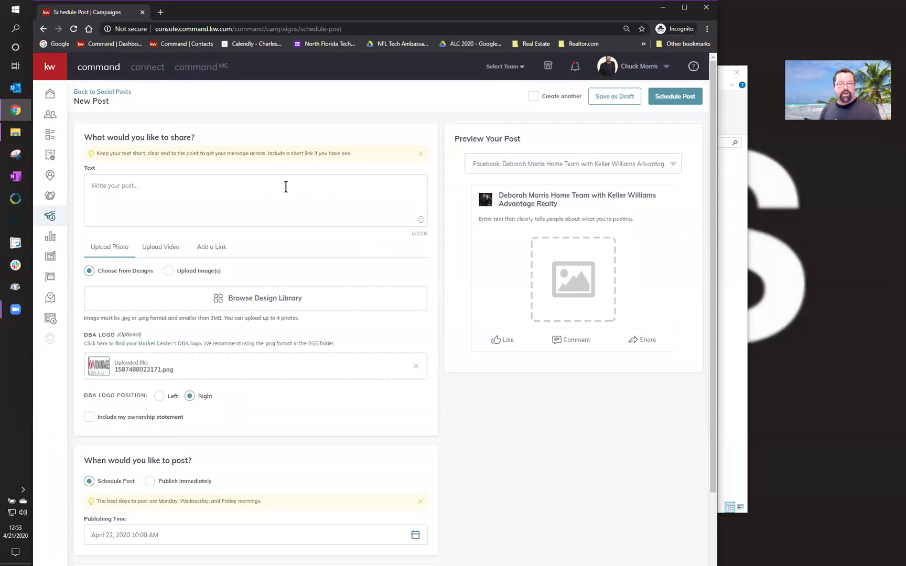
- Set the new post's photo source to Upload Image(s) instead of library designs
click(286, 187)
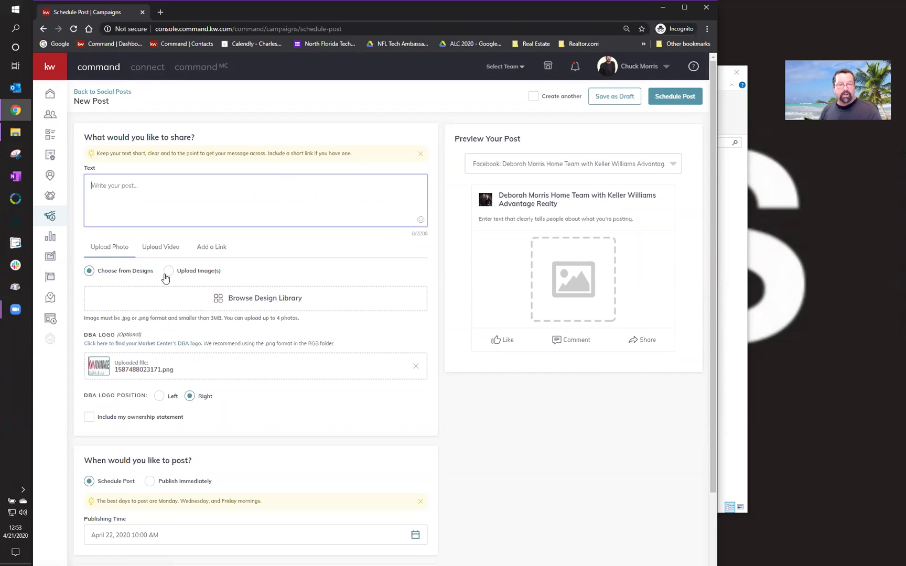
click(169, 277)
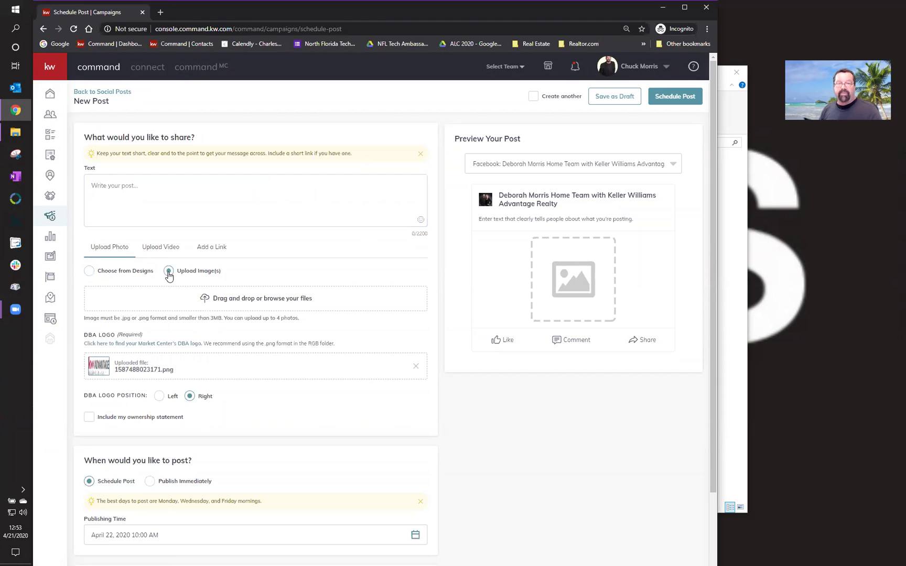
- Switch the post to a video and set its source to Use a Video URL
click(160, 249)
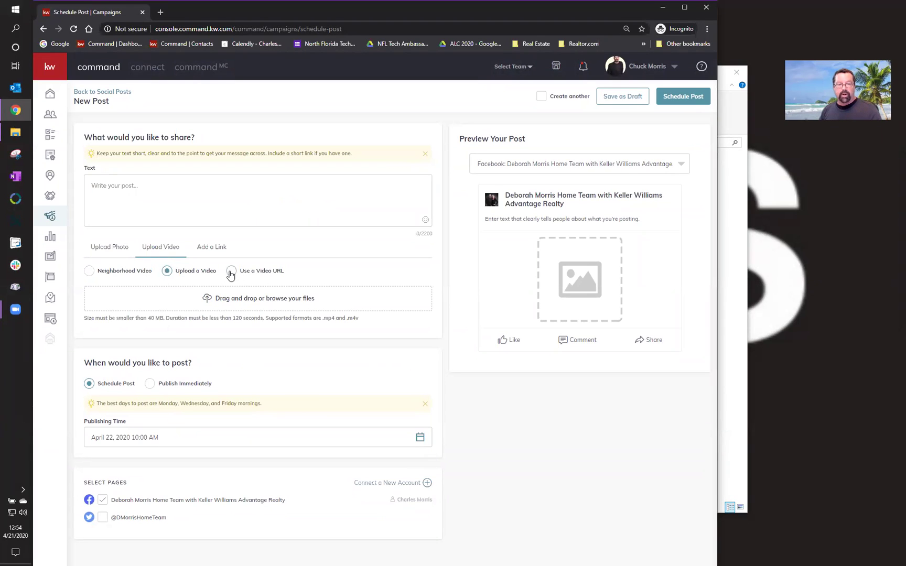
click(230, 271)
click(167, 271)
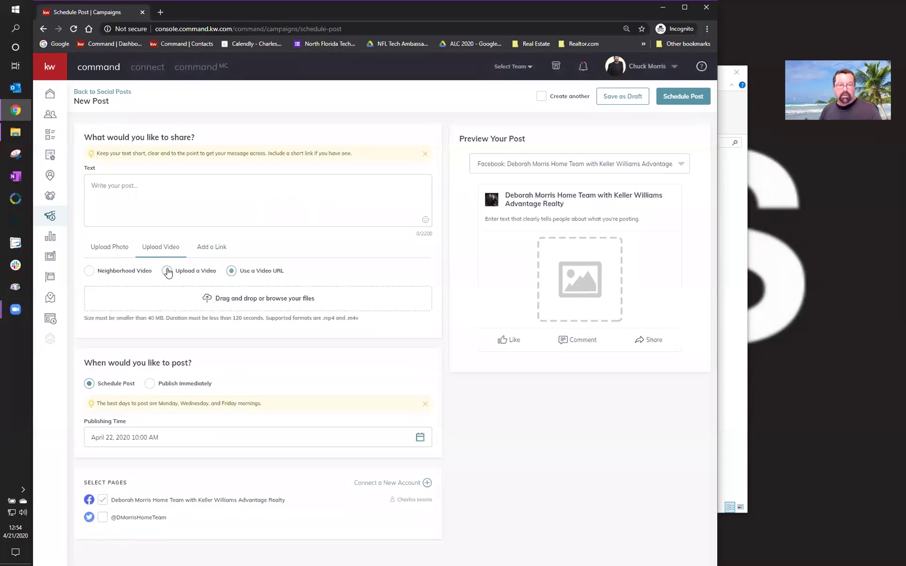
click(231, 270)
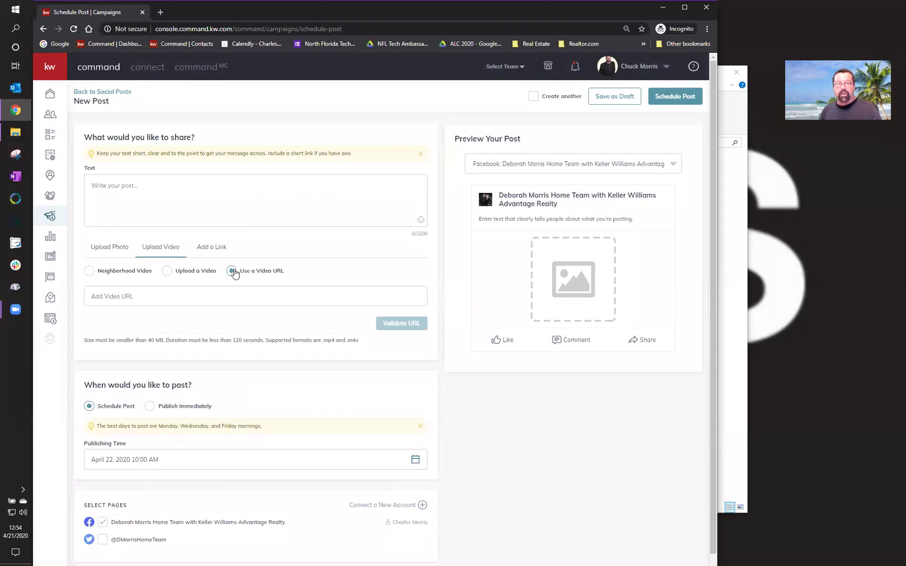
click(167, 271)
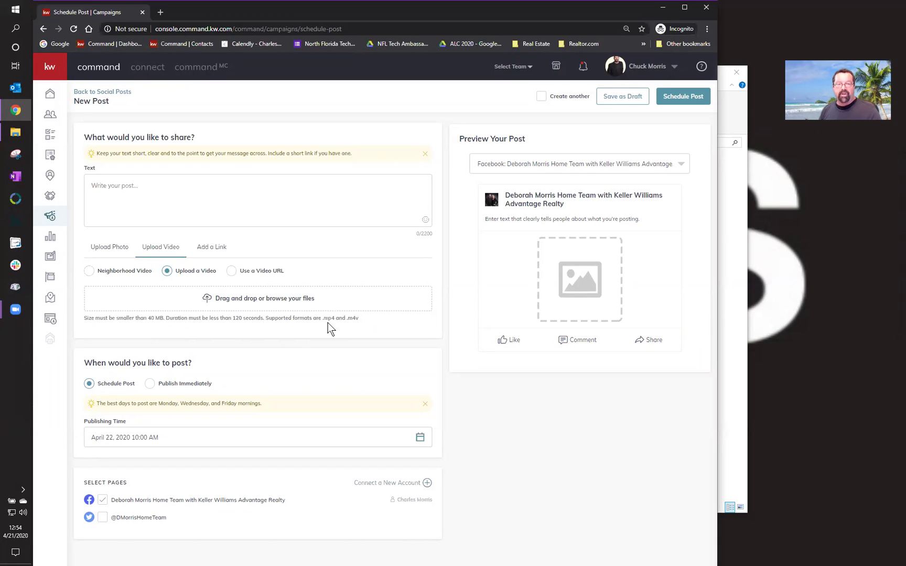
click(232, 271)
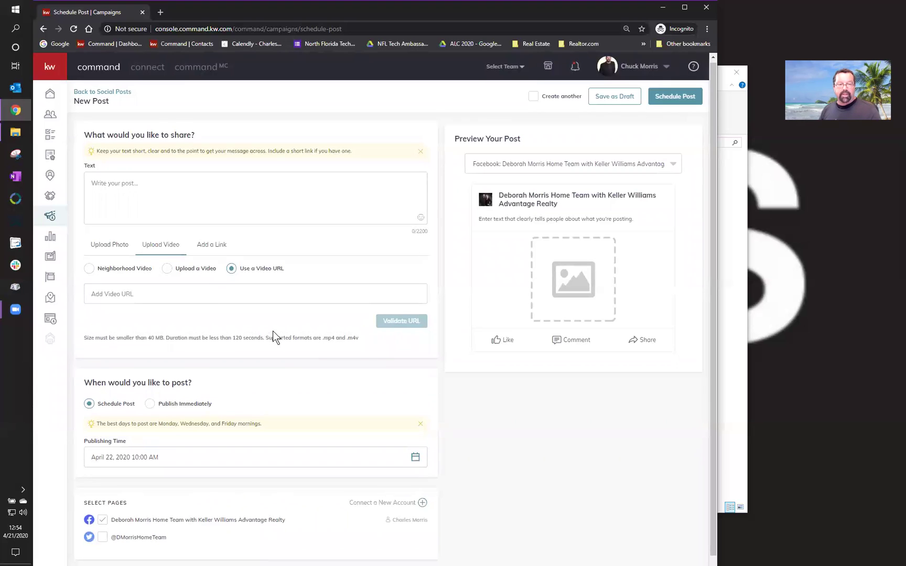
- Set the post to Publish Immediately with text 'posting to social', then choose Upload Photo
scroll(272, 333, down, 1)
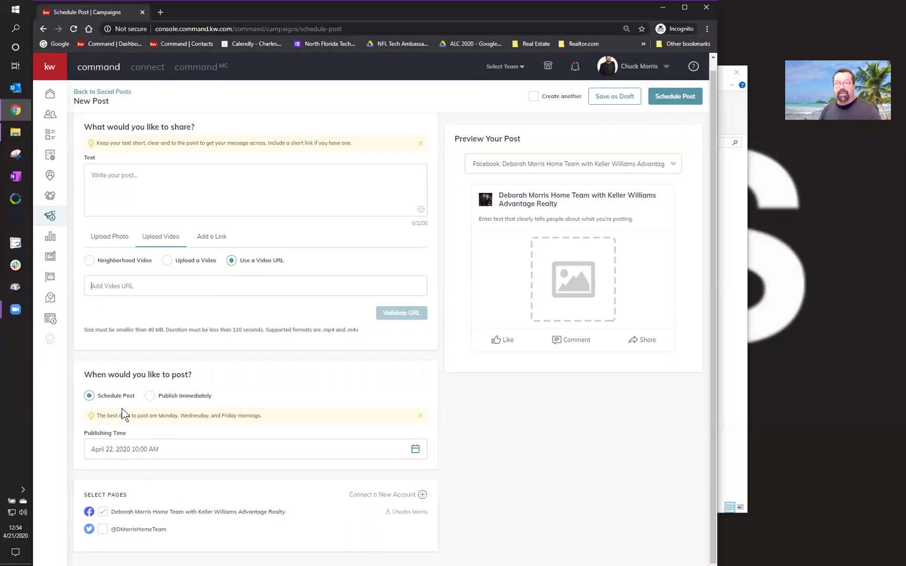
click(149, 397)
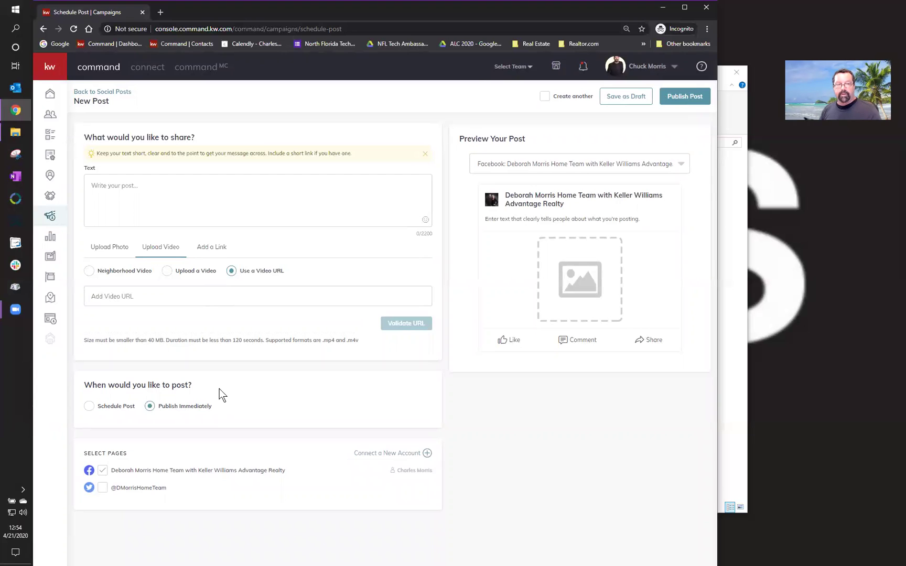
click(253, 178)
text(post)
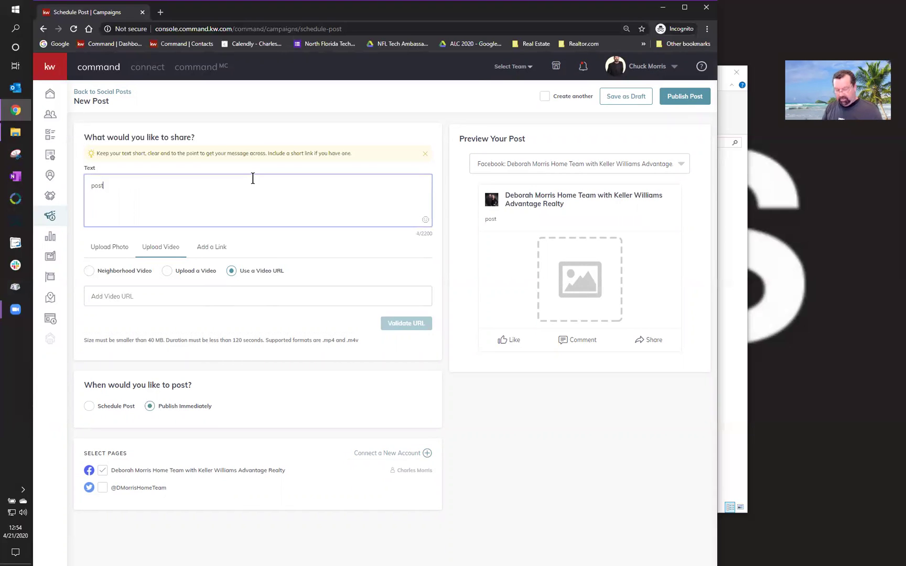
text(ing to sci)
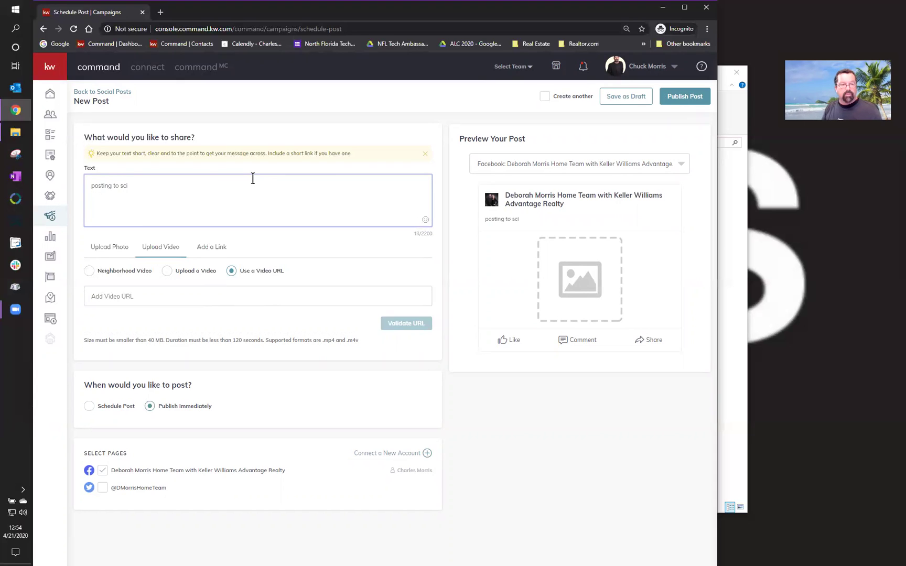
key(BackSpace)
key(BackSpace)
text(ocial)
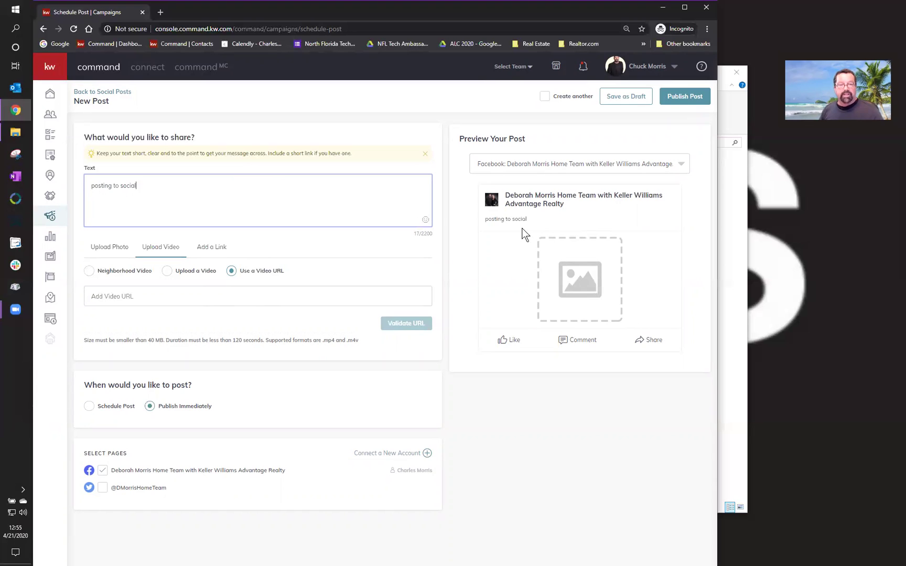
click(117, 251)
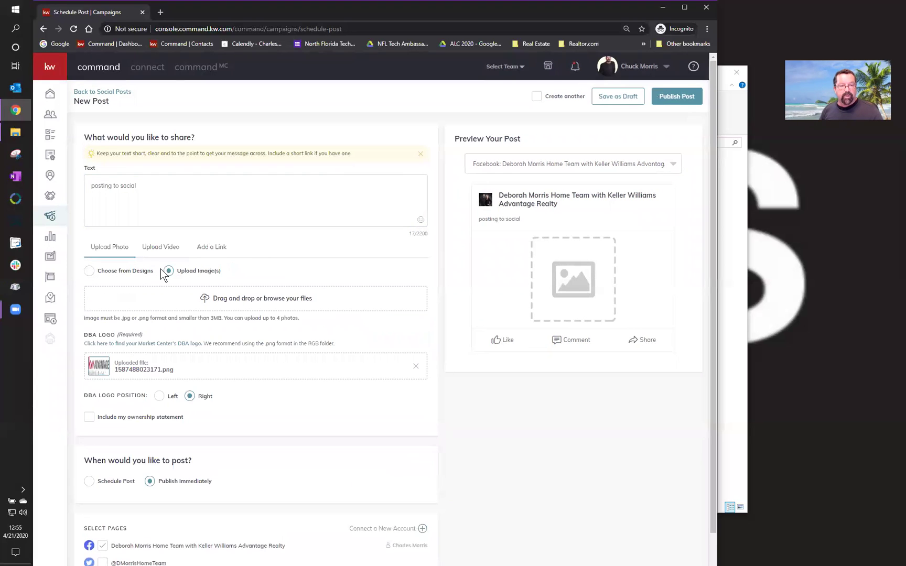
- Attach the 2010-10-10 motorcycle photo from Pictures, adjusting its square crop
click(224, 299)
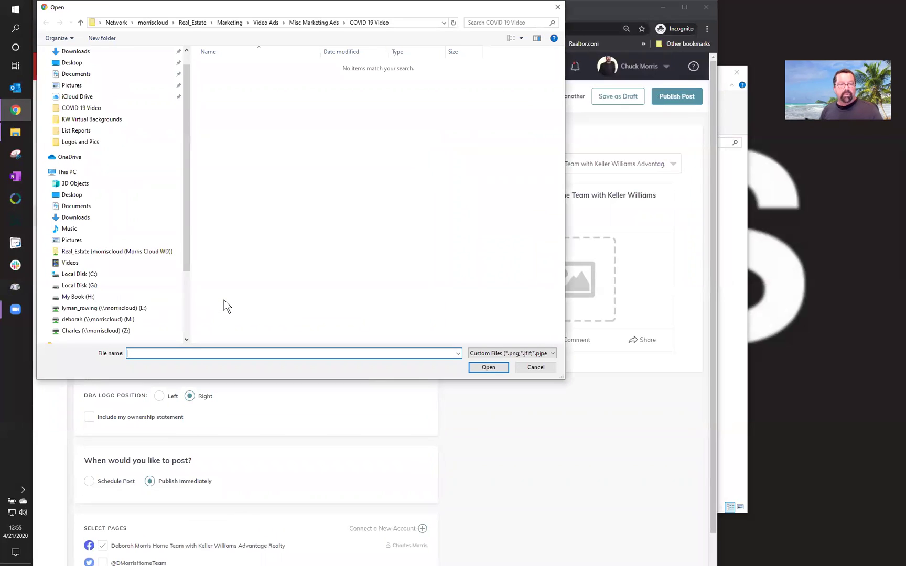
click(92, 241)
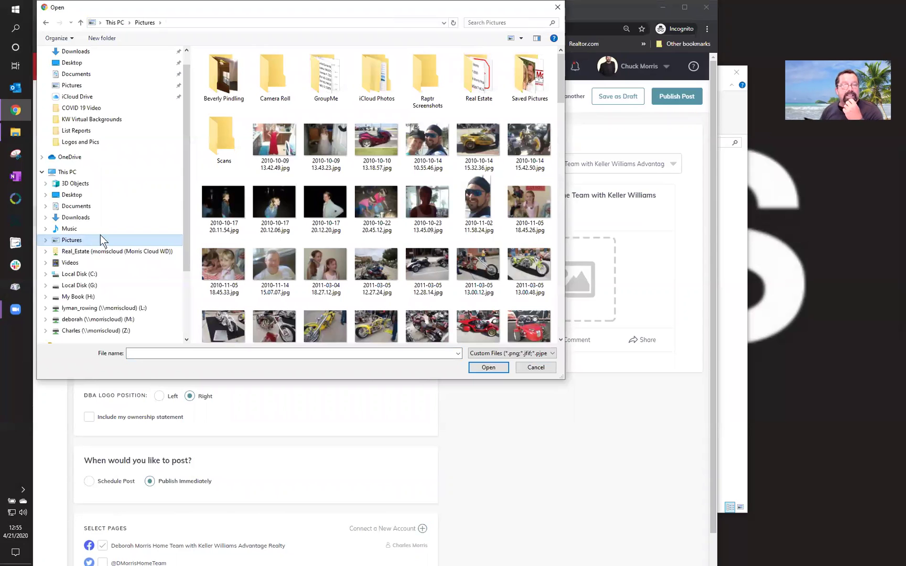
click(378, 142)
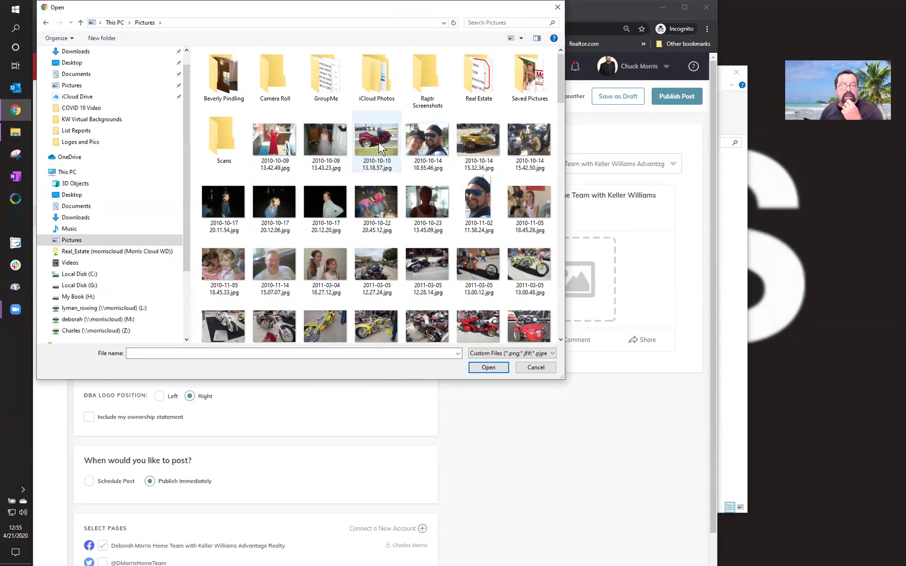
double_click(379, 142)
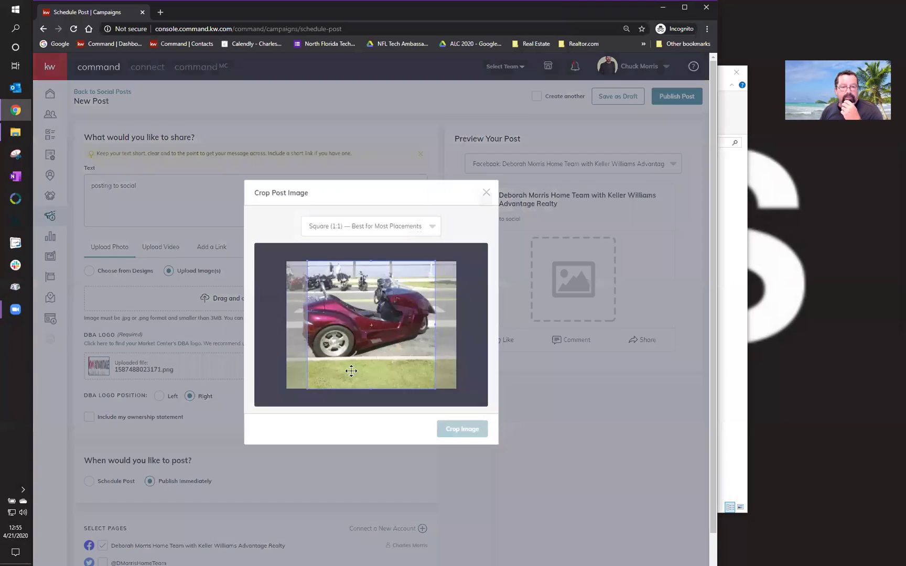
drag(363, 370, 362, 369)
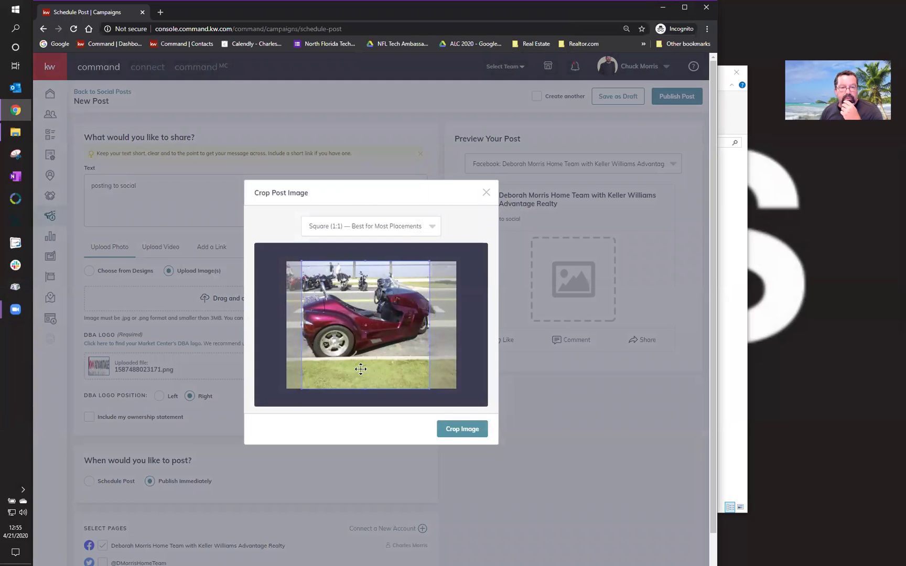
click(460, 435)
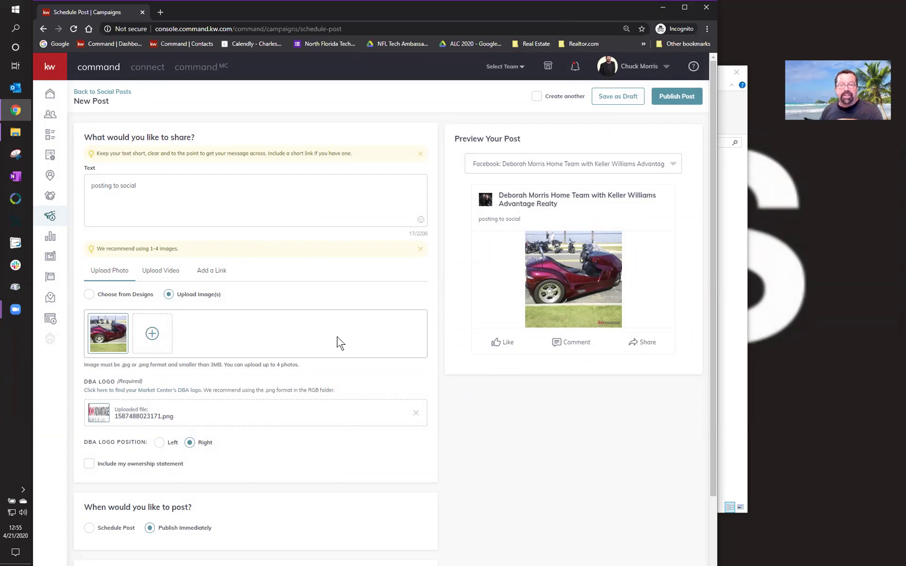
- Review the post form, then return to the April 19–25 Social Posts calendar
scroll(339, 359, down, 1)
scroll(338, 359, down, 1)
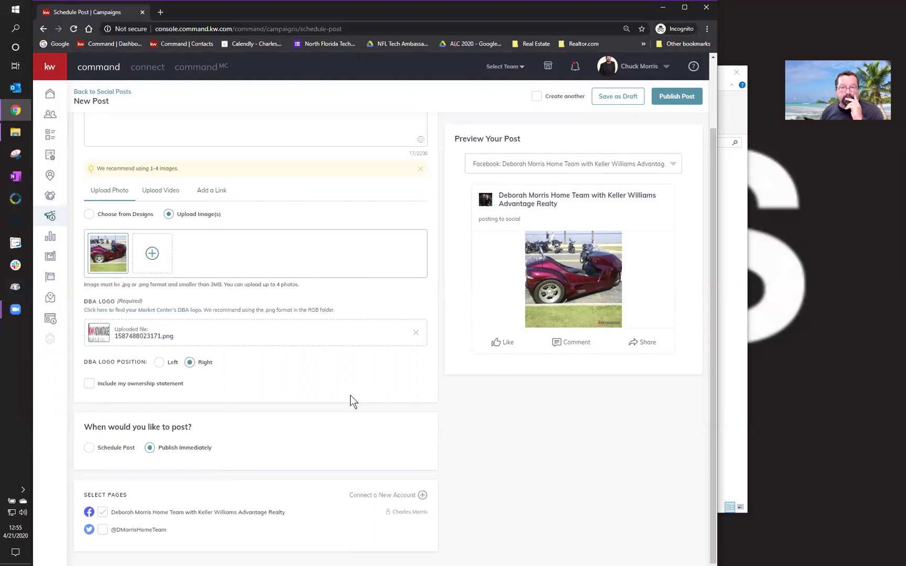
scroll(350, 396, up, 2)
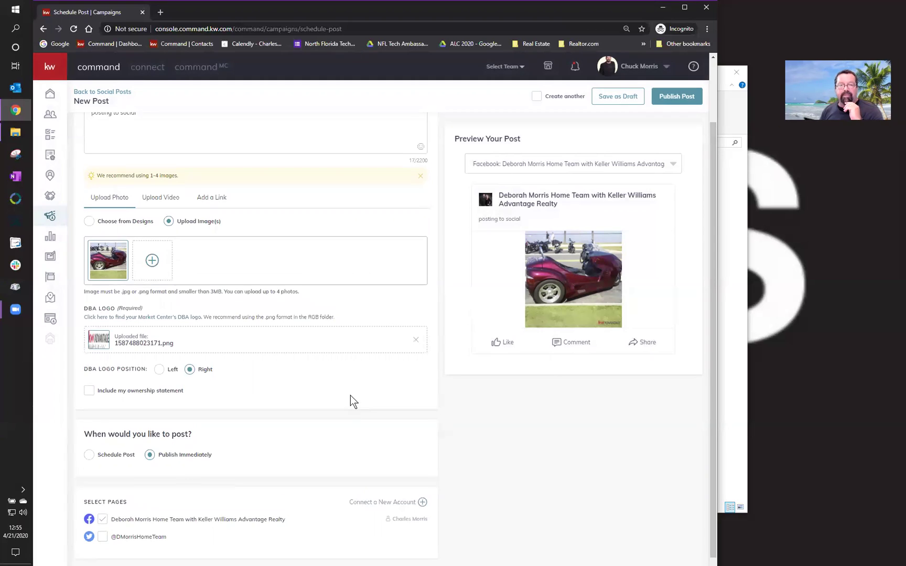
click(121, 92)
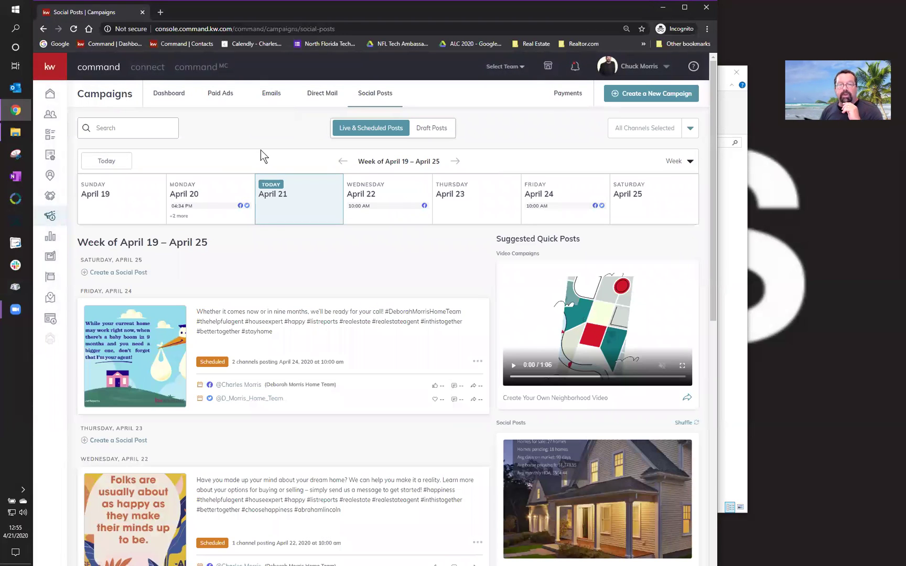
click(678, 167)
click(648, 202)
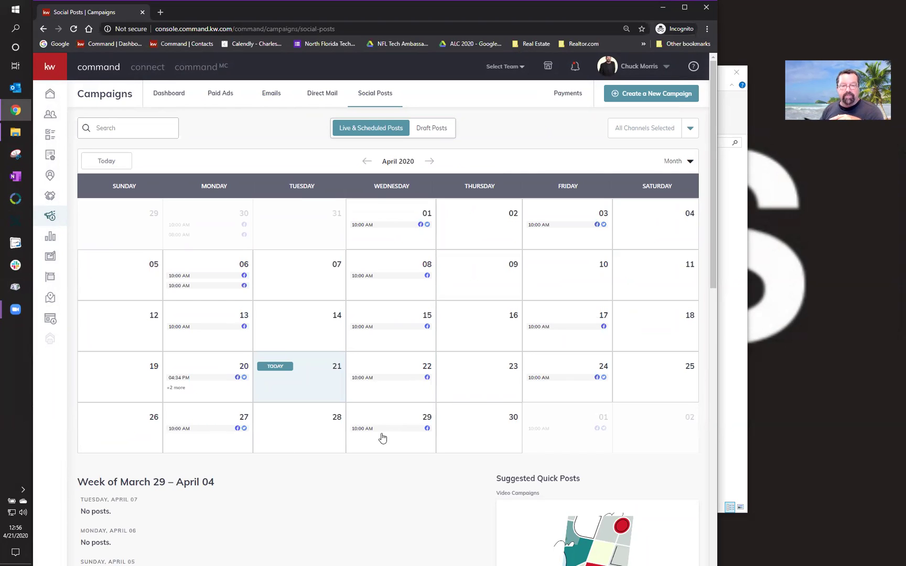
click(429, 162)
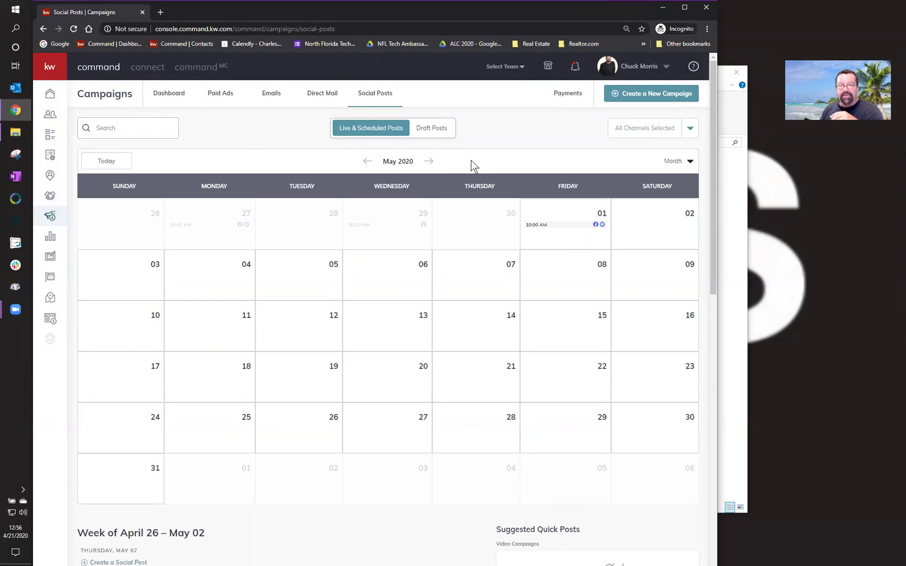
click(367, 161)
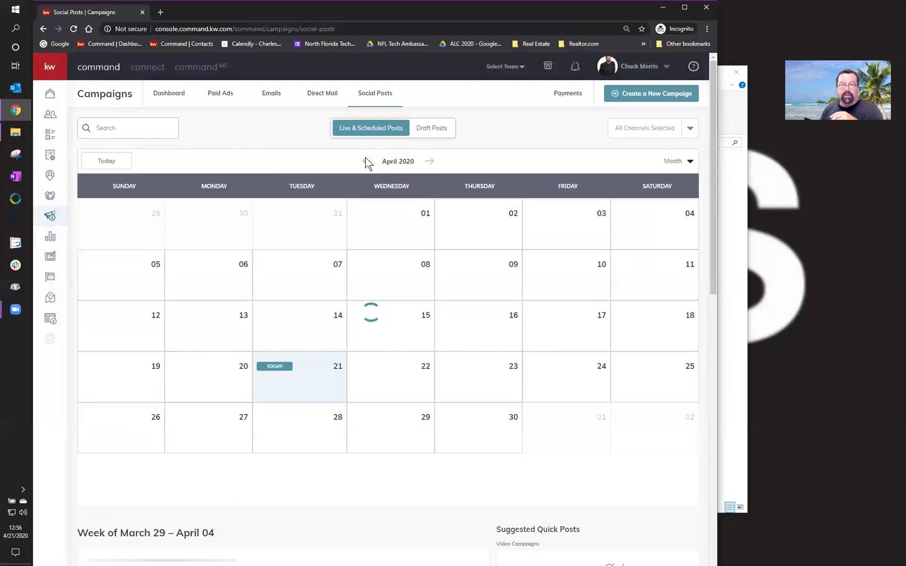
click(675, 163)
click(643, 183)
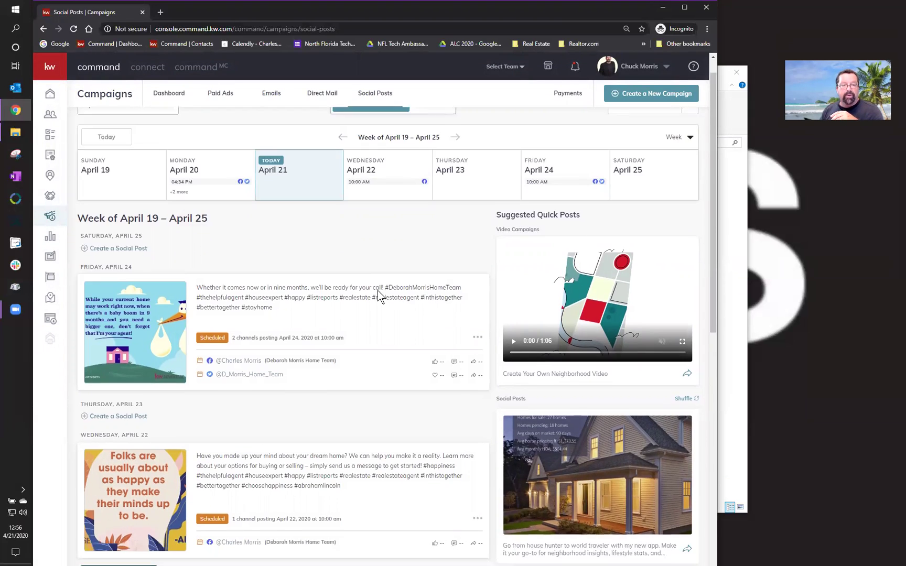
- Advance the Social Posts calendar to April 26 – May 02 and browse its scheduled posts
scroll(378, 291, down, 6)
scroll(377, 291, down, 2)
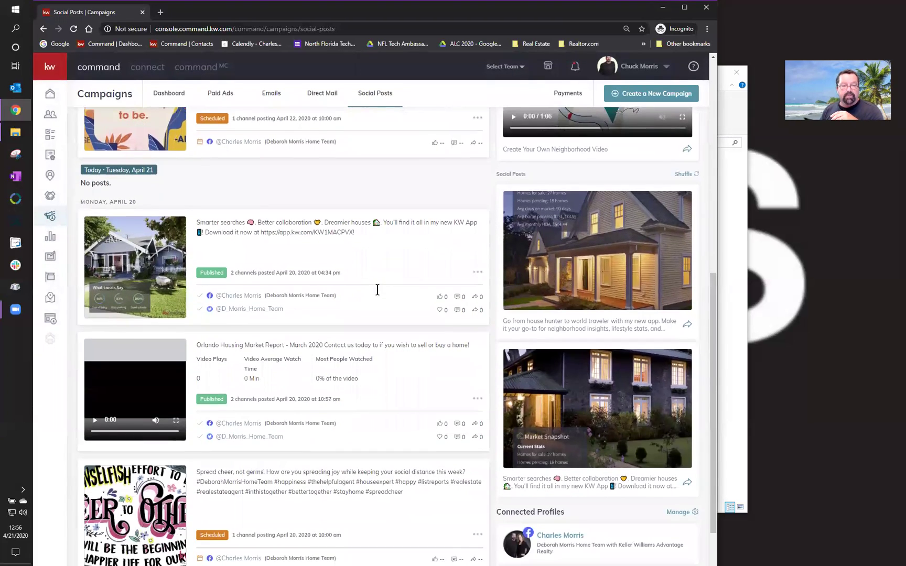
scroll(378, 290, up, 2)
scroll(378, 290, up, 7)
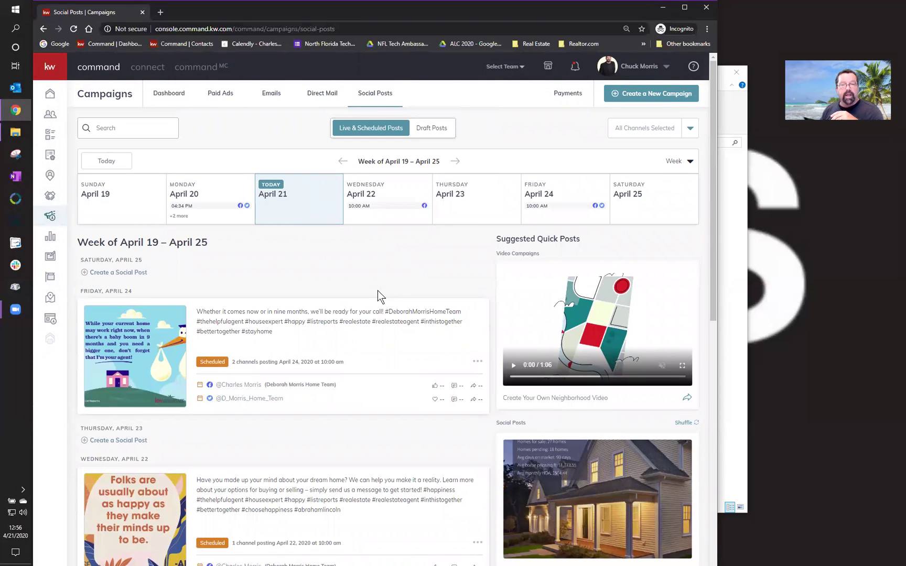
click(454, 161)
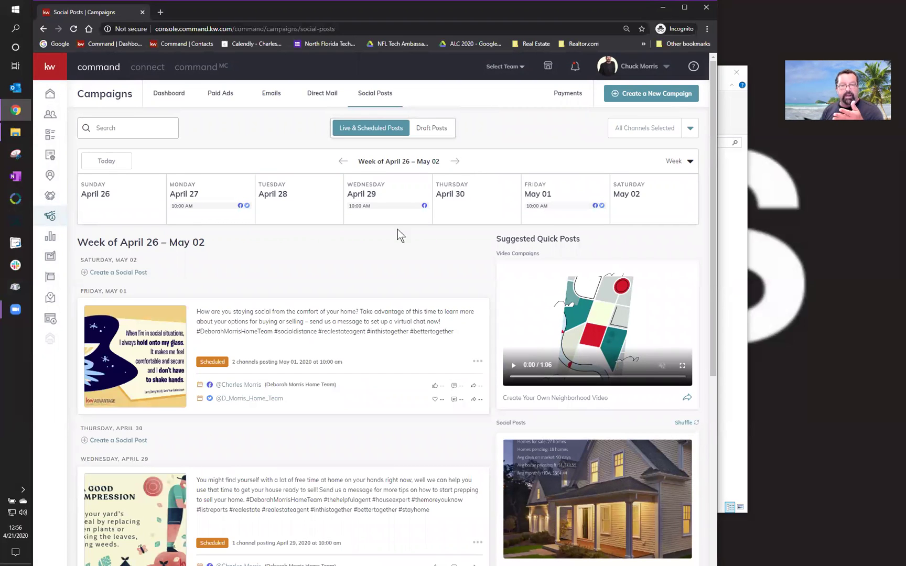
scroll(364, 308, down, 5)
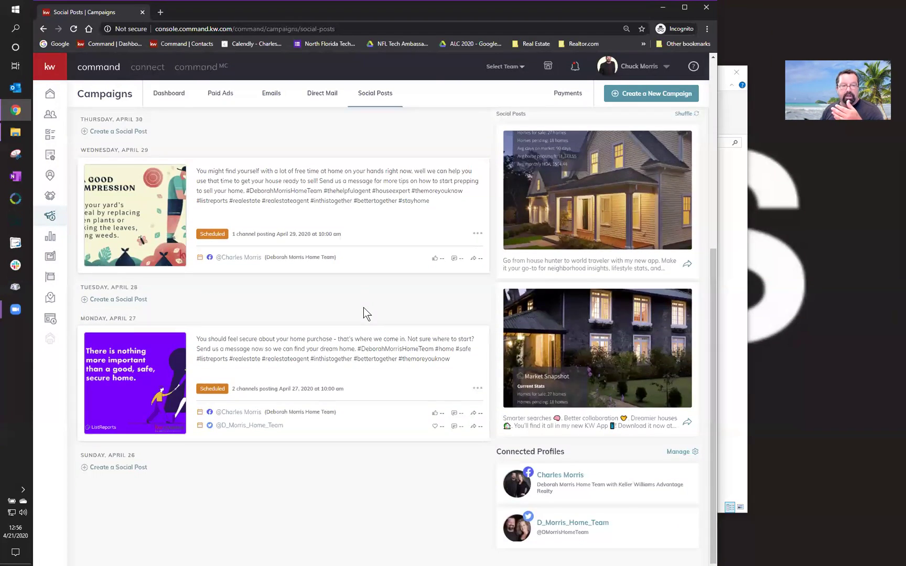
scroll(364, 307, up, 5)
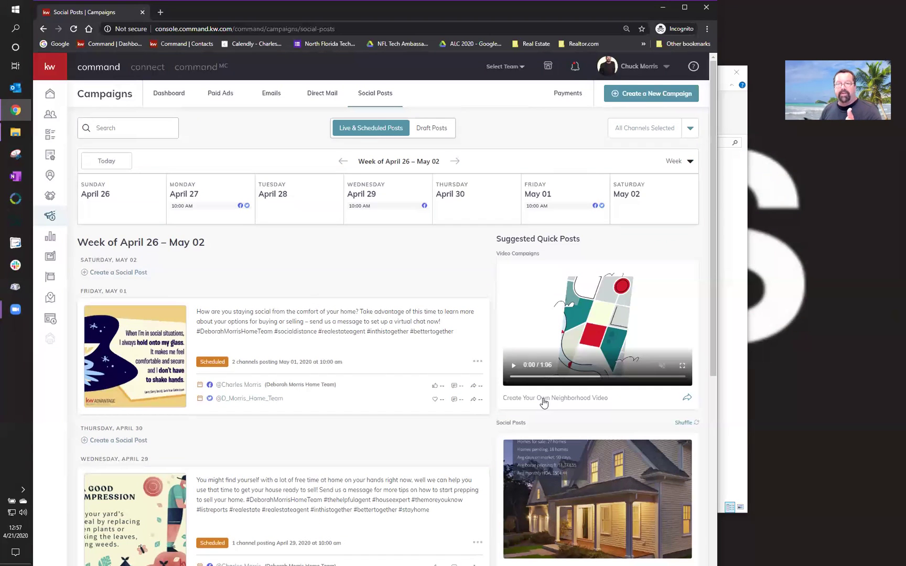
- Start a custom neighborhood video for Deerfield South, Orlando, FL, loading its $324,525 average price
click(686, 397)
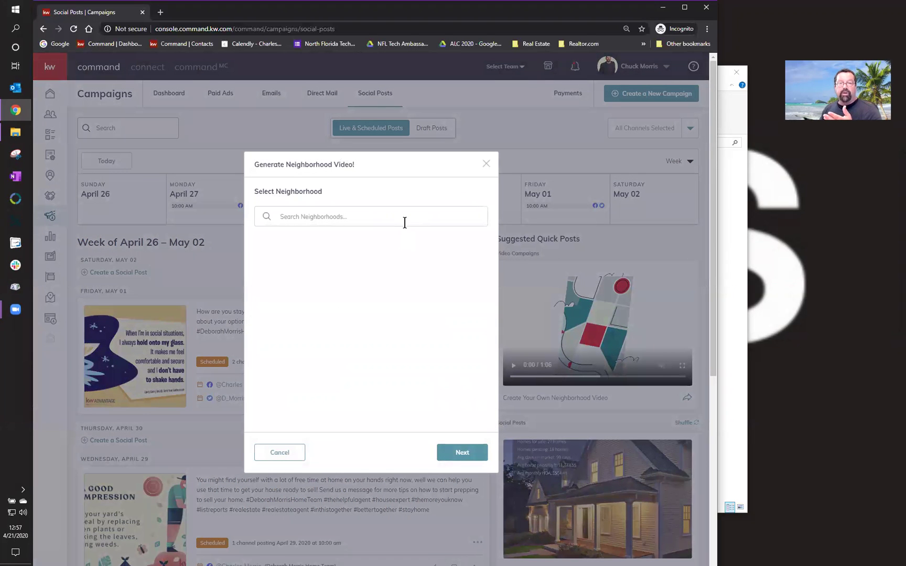
text(Deerfield Soutn)
key(BackSpace)
text(h)
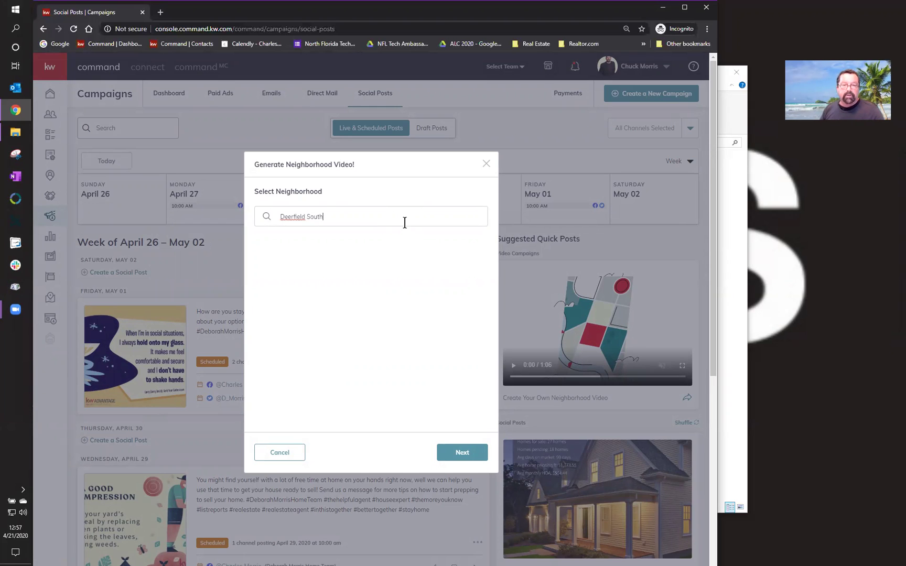
scroll(352, 364, down, 5)
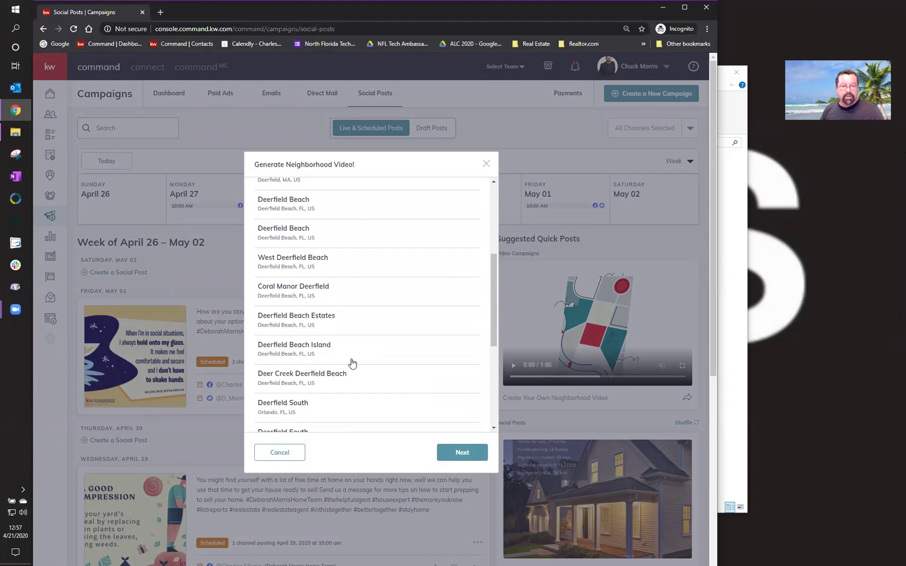
scroll(352, 364, down, 1)
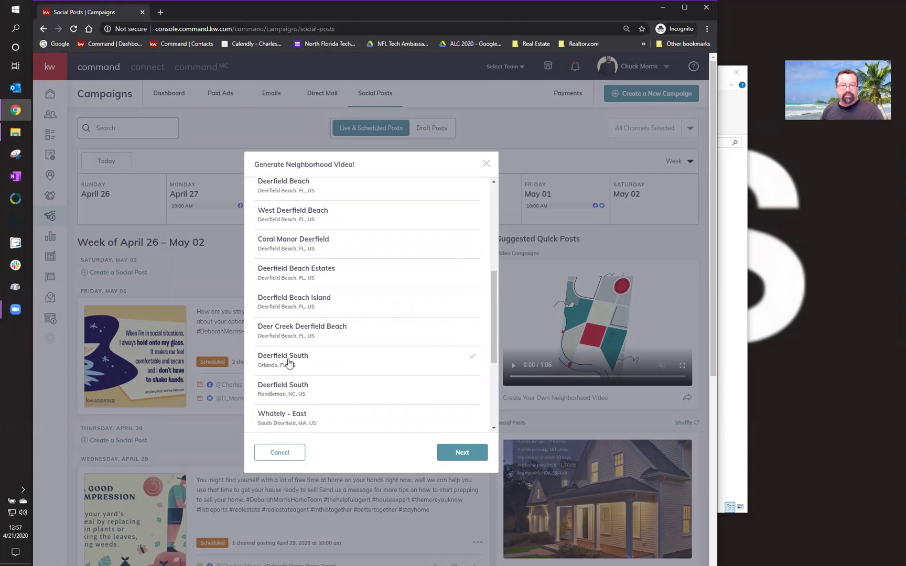
click(441, 450)
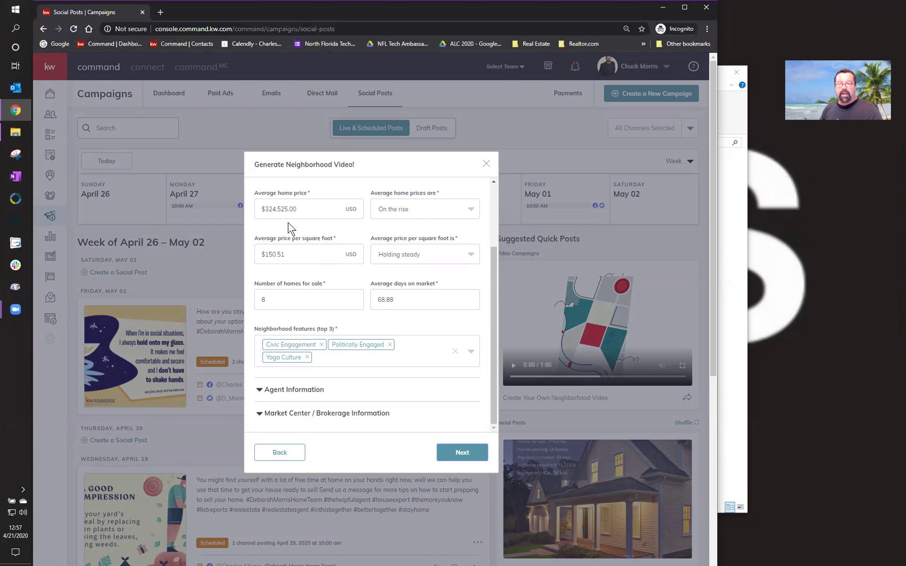
- Keep home prices 'On the rise', set price per square foot to 'Holding steady', and expand Agent Information
click(446, 215)
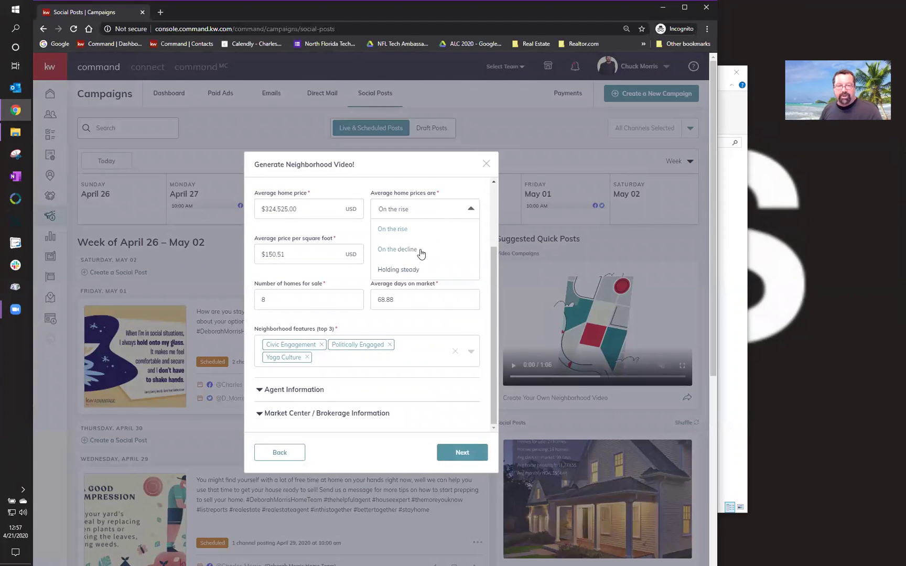
click(448, 189)
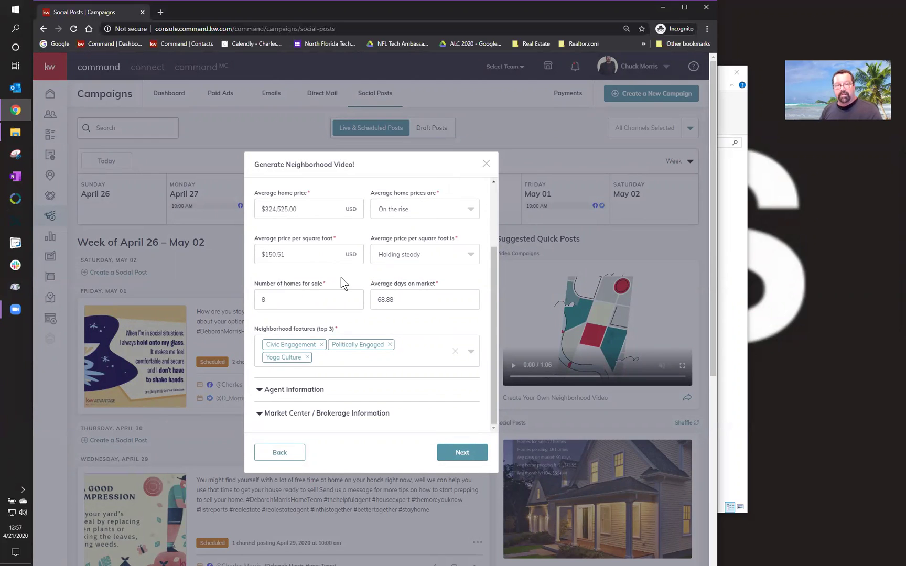
click(430, 255)
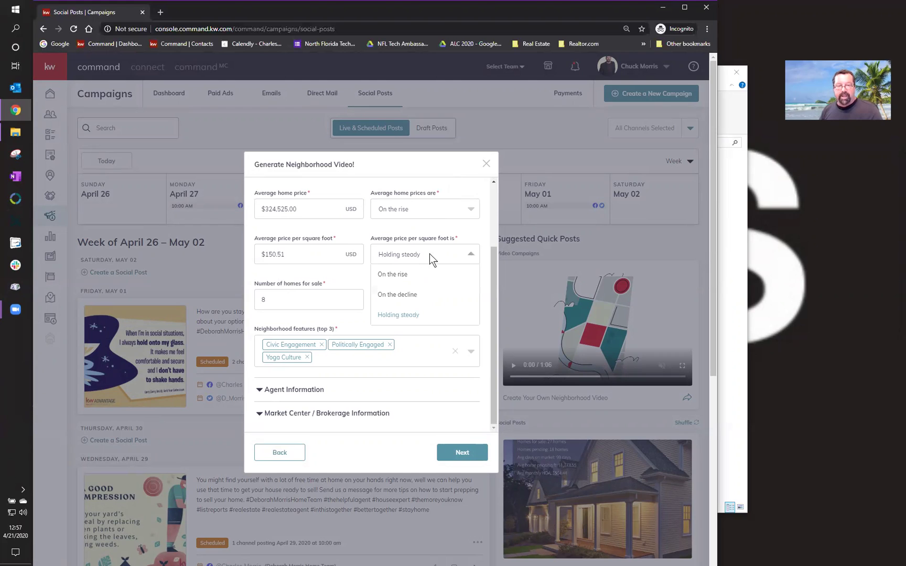
click(287, 301)
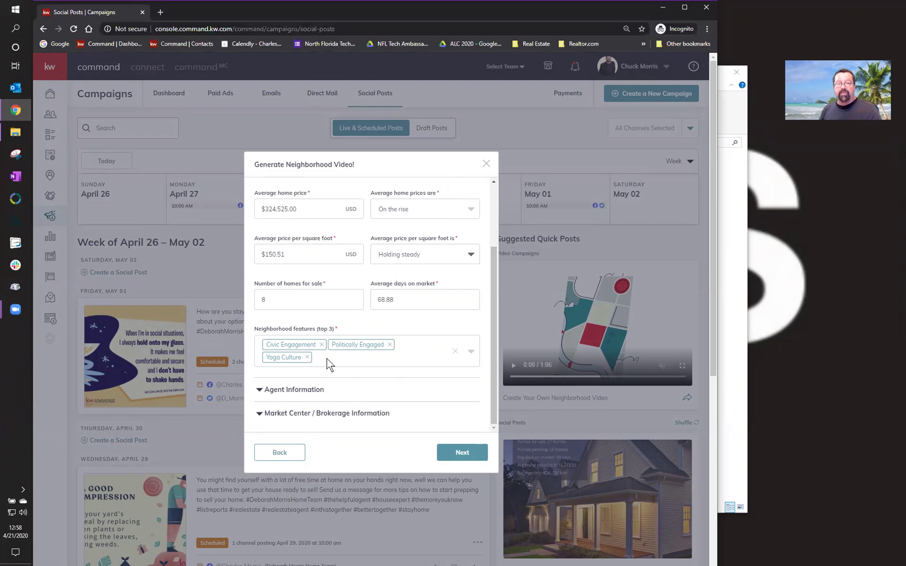
click(302, 390)
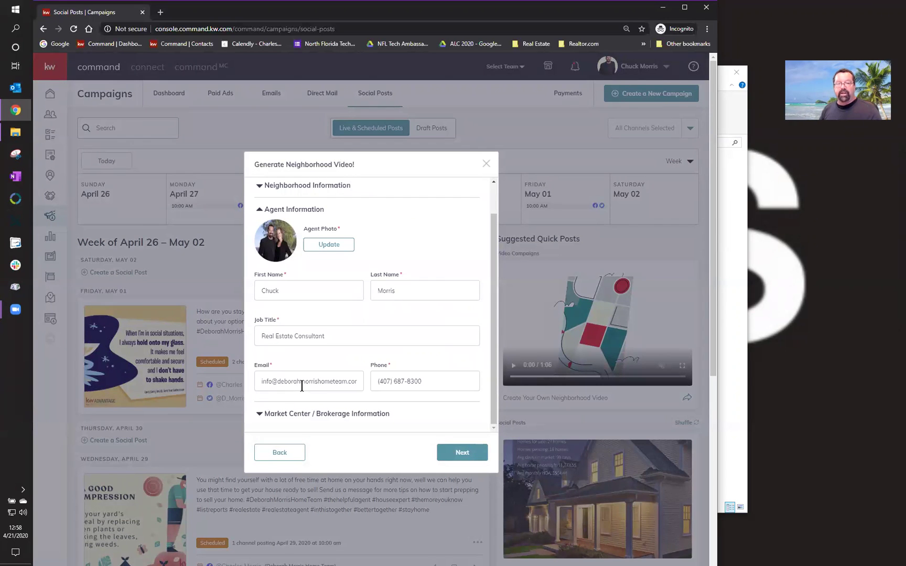
- Expand the Market Center / Brokerage details and generate the Deerfield South video
click(301, 414)
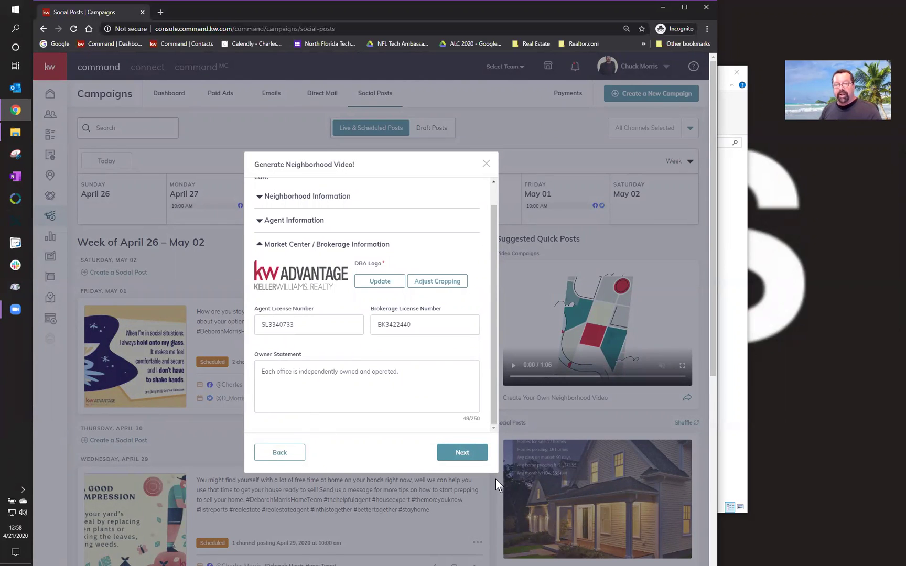
click(456, 452)
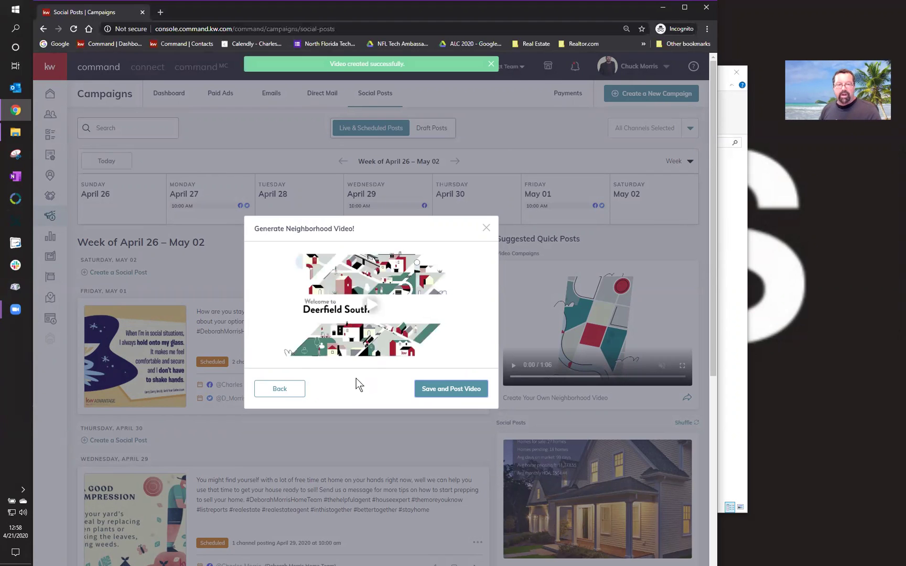
- Play part of the generated Deerfield South video preview, then pause it
click(370, 307)
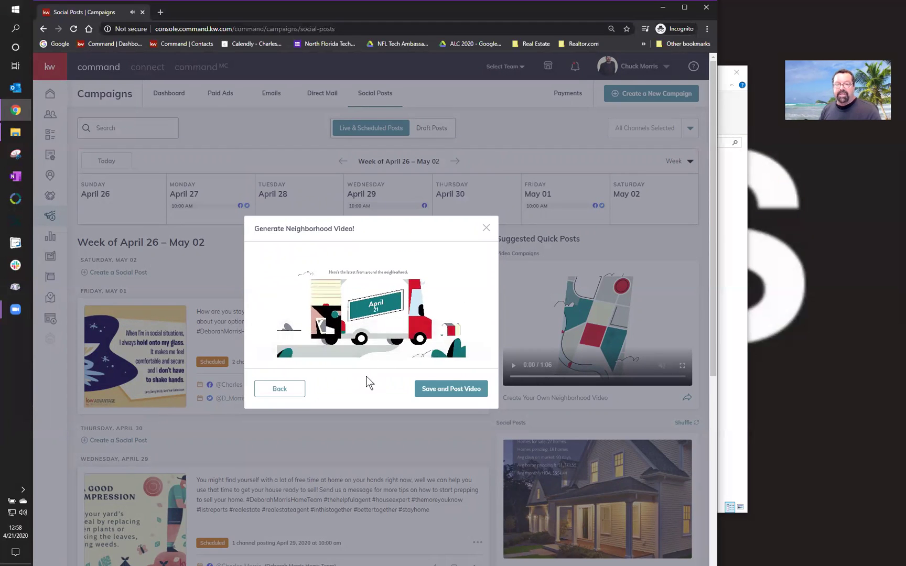
click(367, 313)
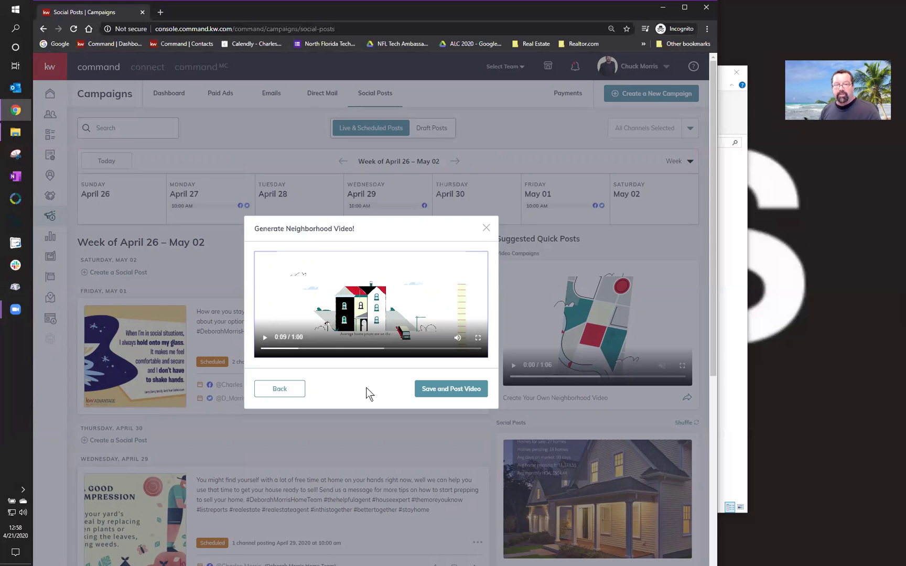
- Discard the video, shuffle suggestions, and start a new post from the kitchen suggestion
click(486, 231)
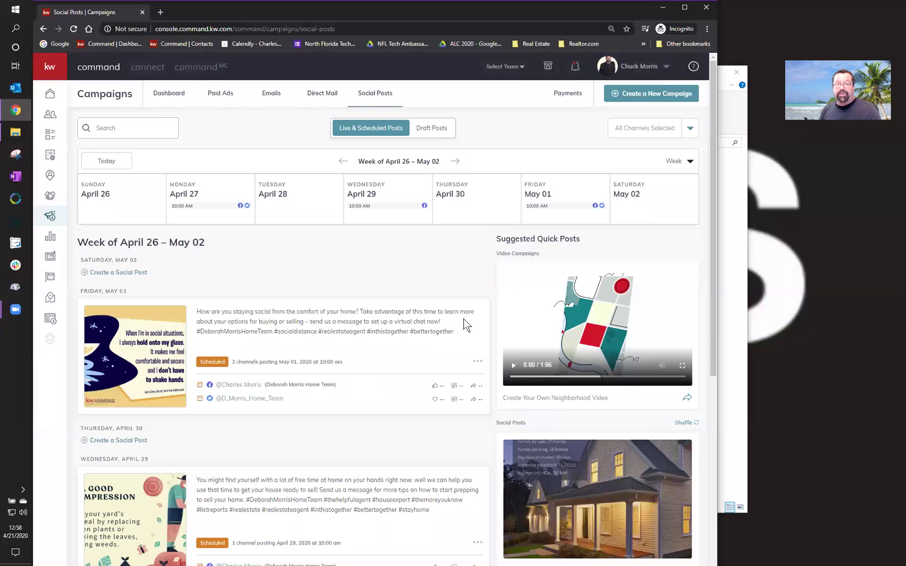
scroll(476, 428, down, 5)
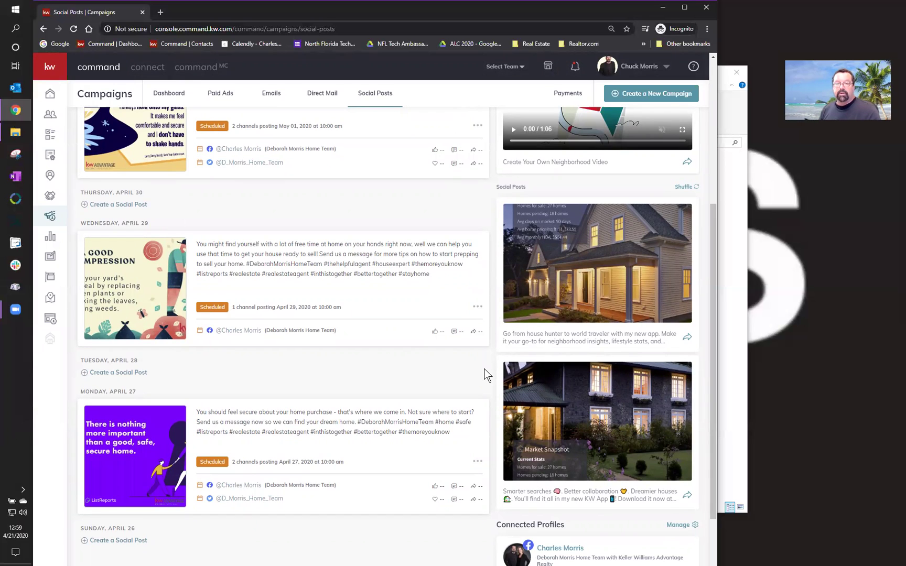
click(685, 188)
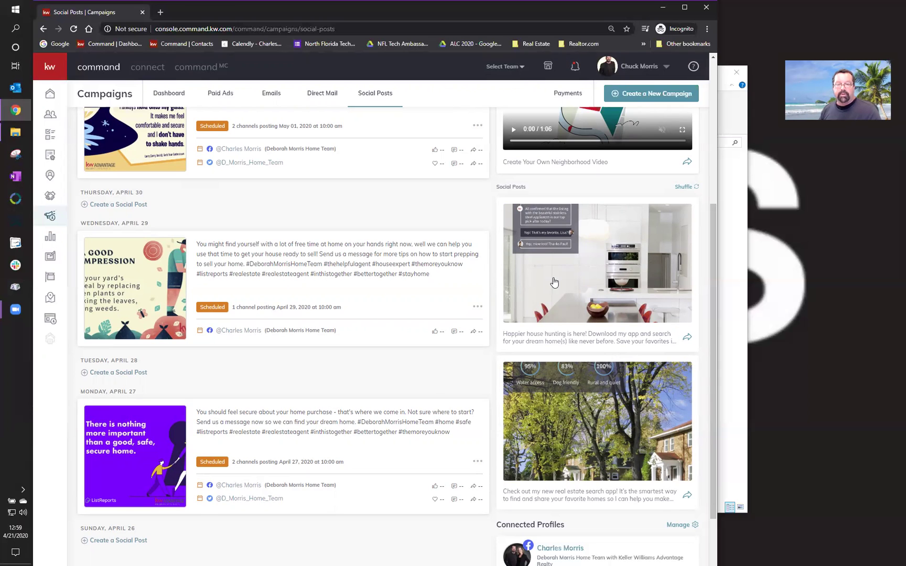
click(687, 340)
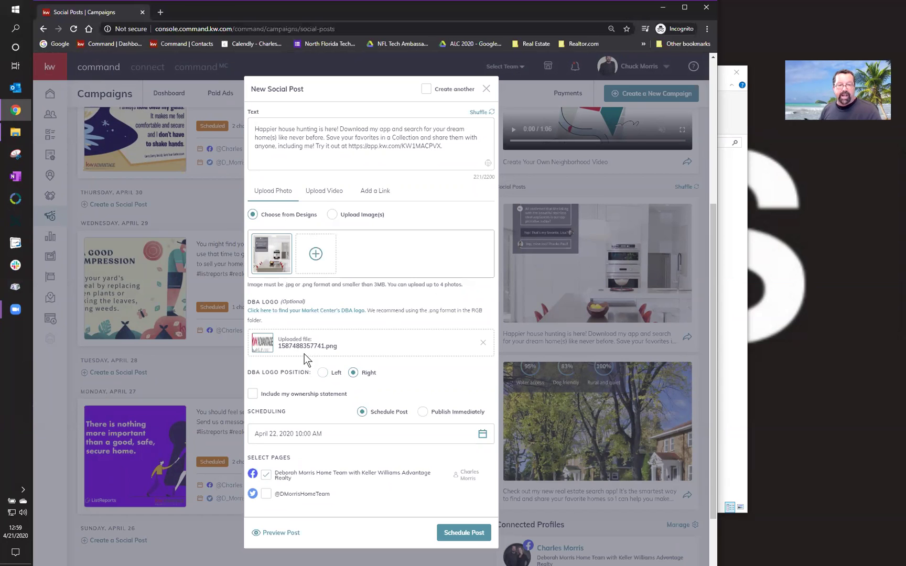
- Preview the kitchen post set to Publish Immediately, discard it, and shuffle suggestions twice
click(423, 412)
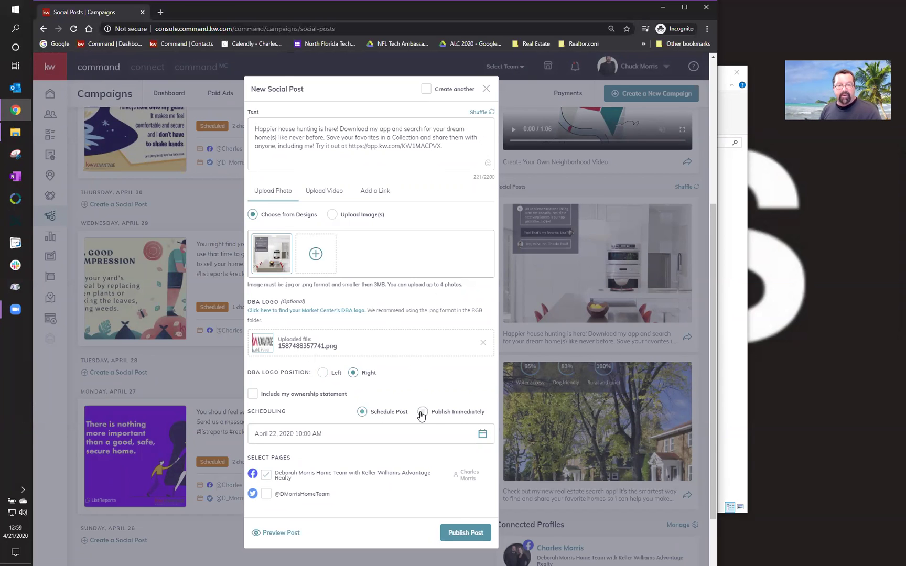
click(285, 524)
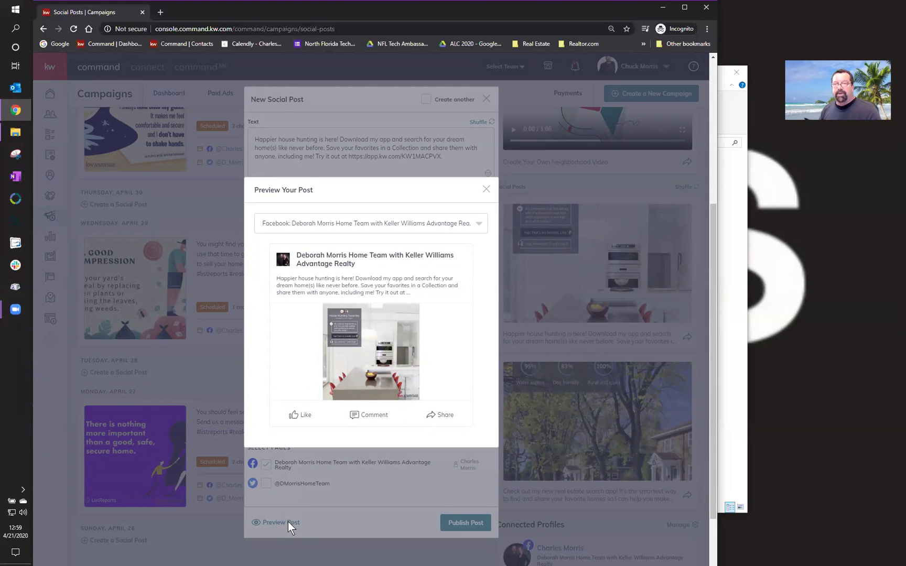
click(484, 190)
click(486, 98)
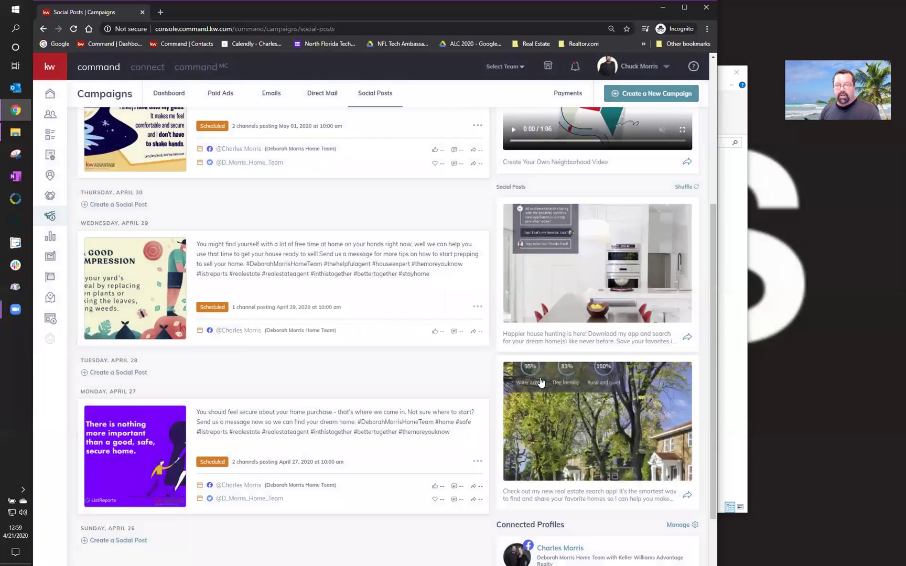
click(692, 191)
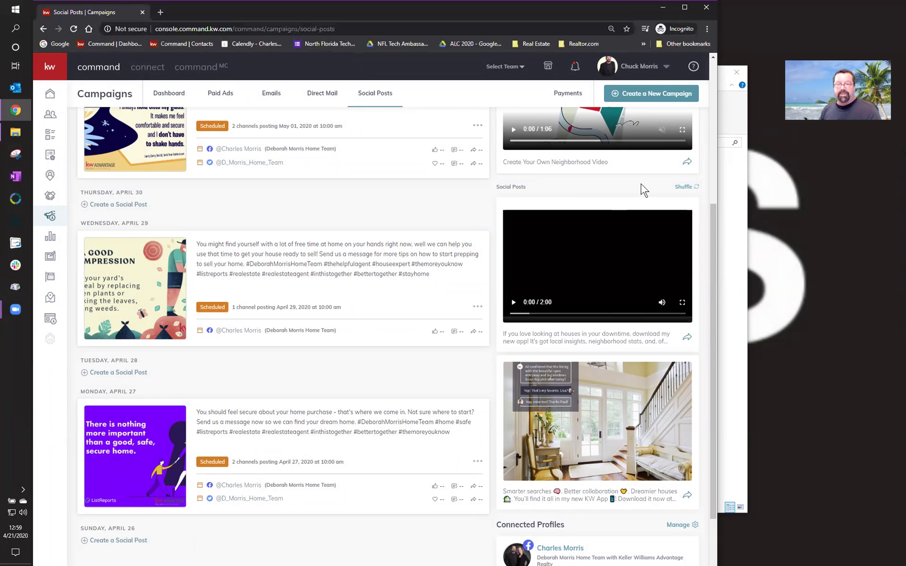
click(683, 188)
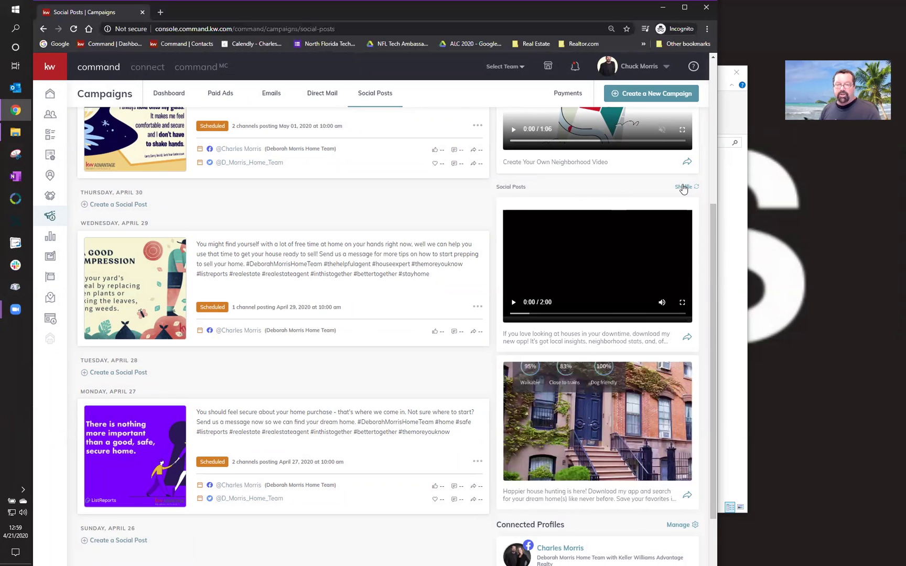
- Shuffle the suggested posts repeatedly until the staircase-interior image appears among them
click(683, 187)
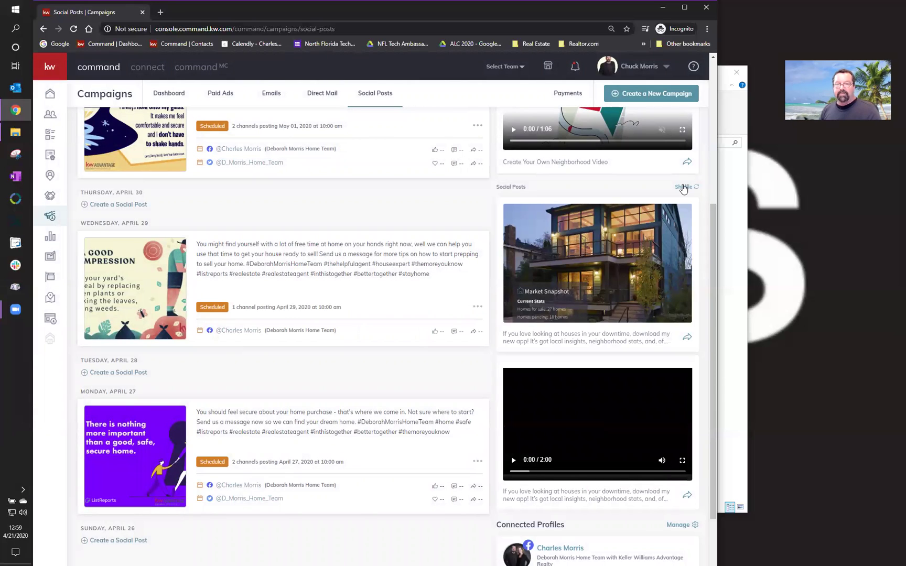
click(684, 188)
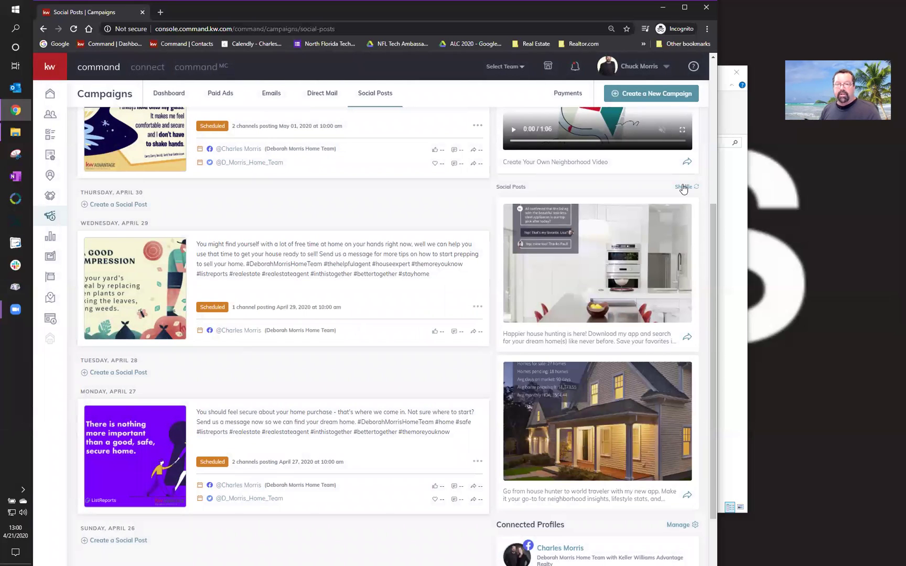
click(683, 187)
click(683, 187)
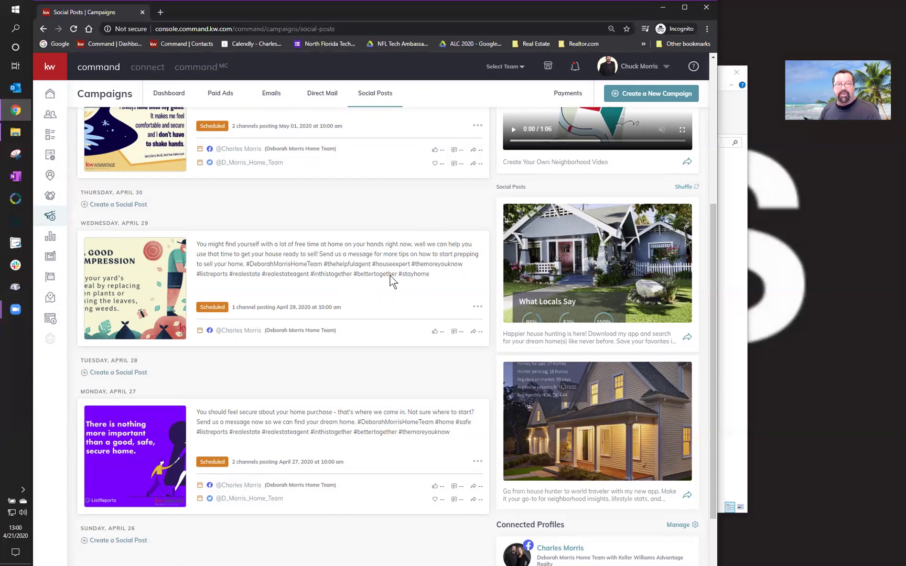
scroll(389, 286, up, 5)
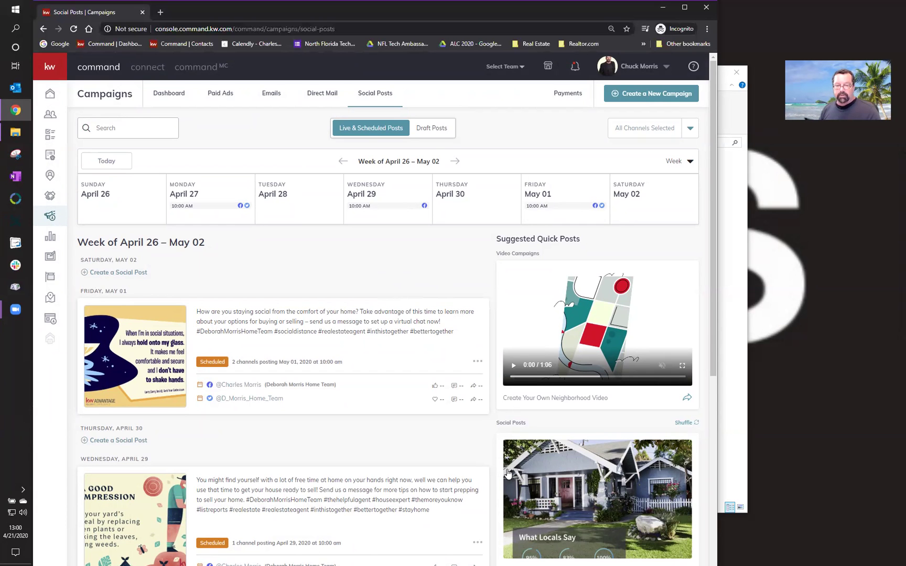
scroll(487, 454, down, 3)
scroll(487, 465, down, 2)
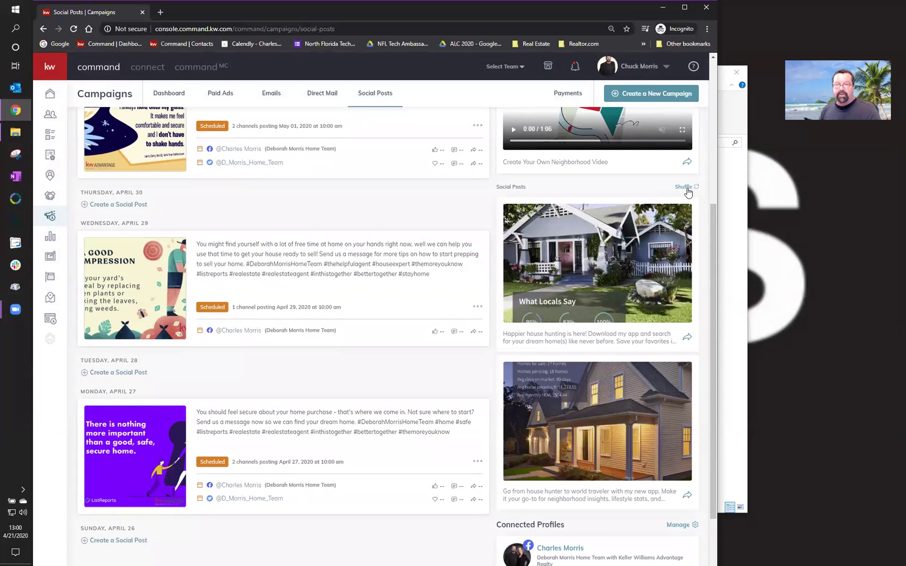
click(684, 188)
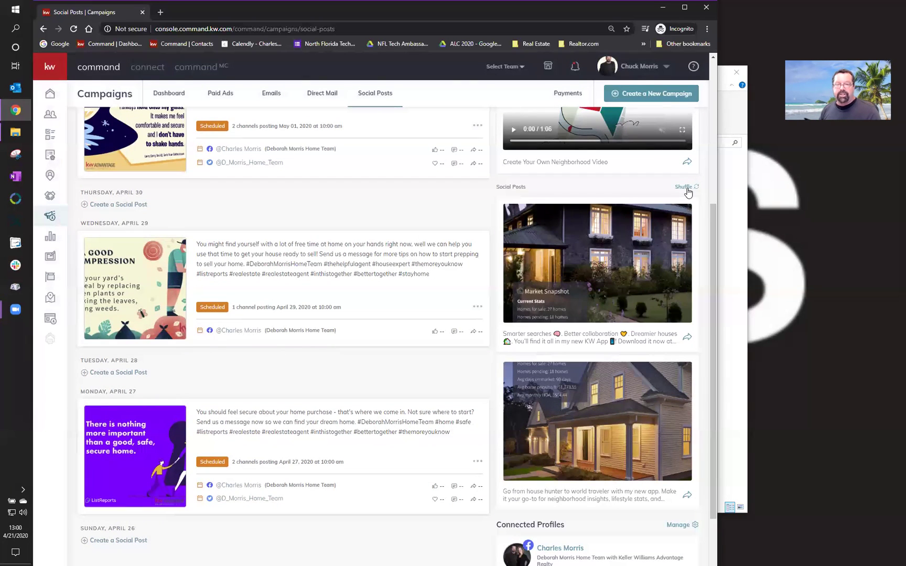
click(680, 188)
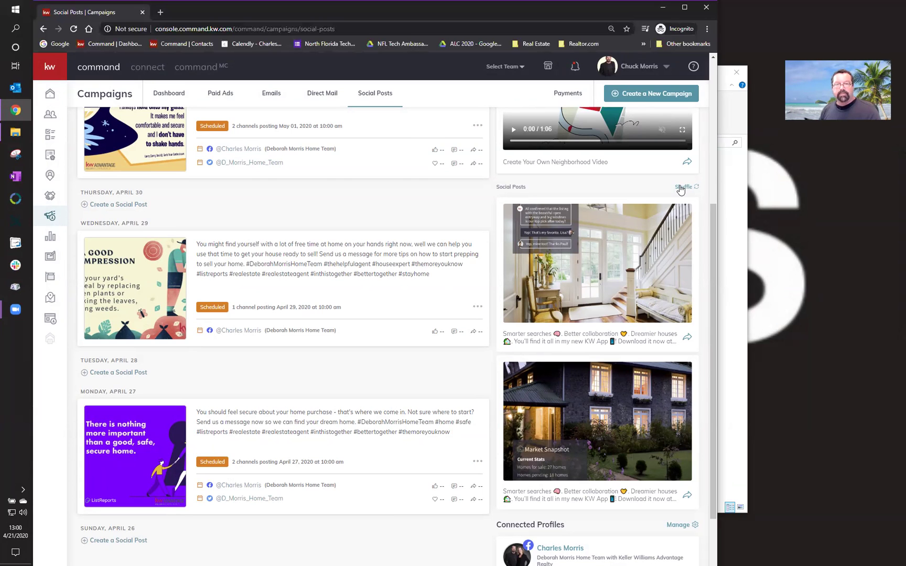
scroll(468, 228, up, 5)
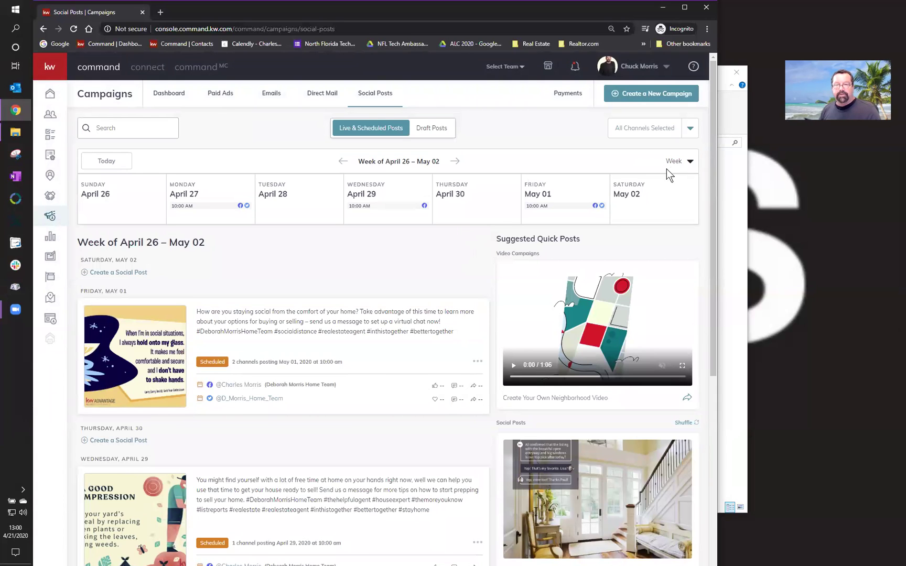
- Switch the Social Posts calendar to month view, then back to week view
click(682, 163)
click(645, 203)
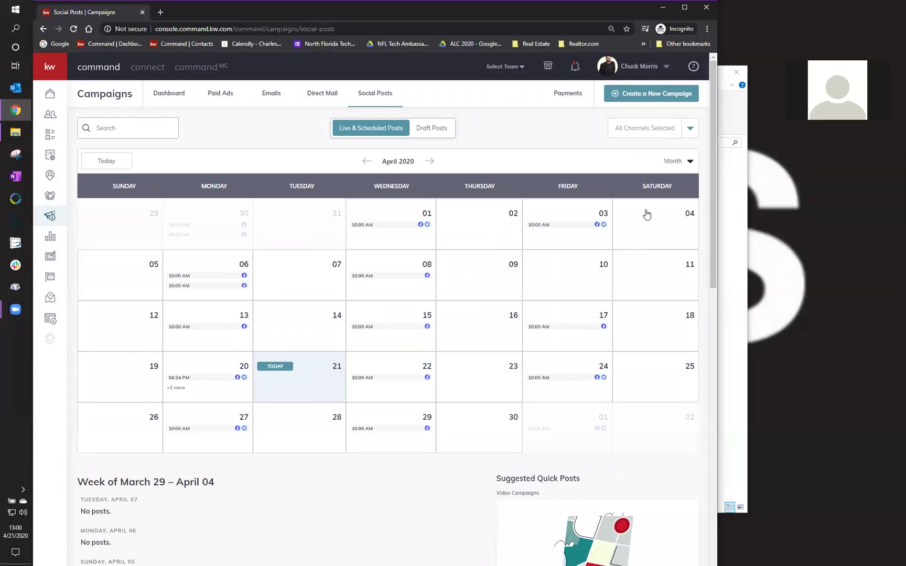
click(672, 167)
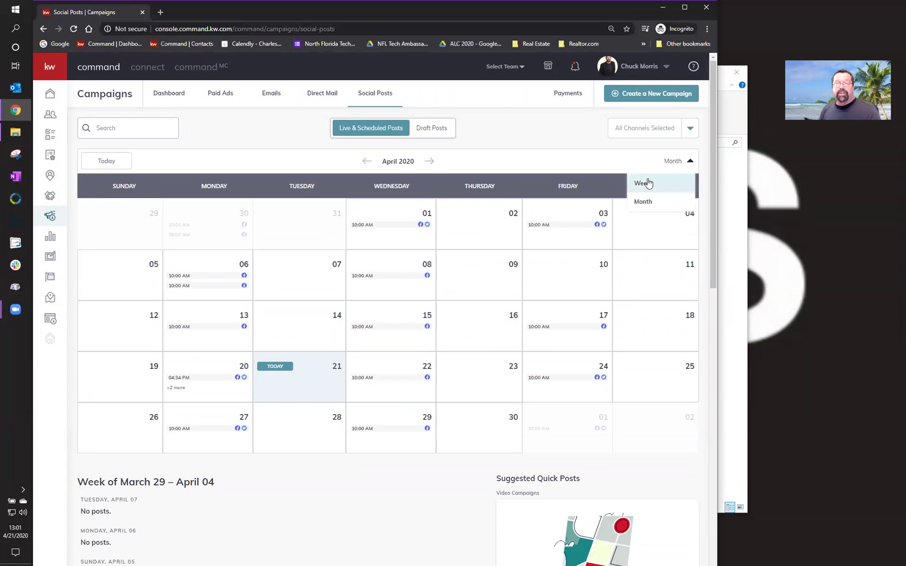
click(644, 183)
scroll(411, 472, down, 3)
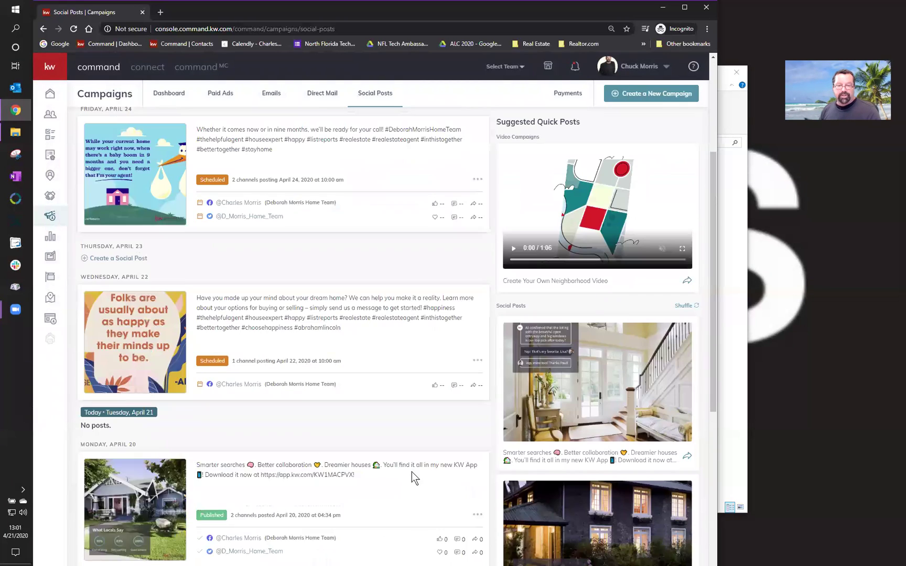
scroll(446, 465, up, 1)
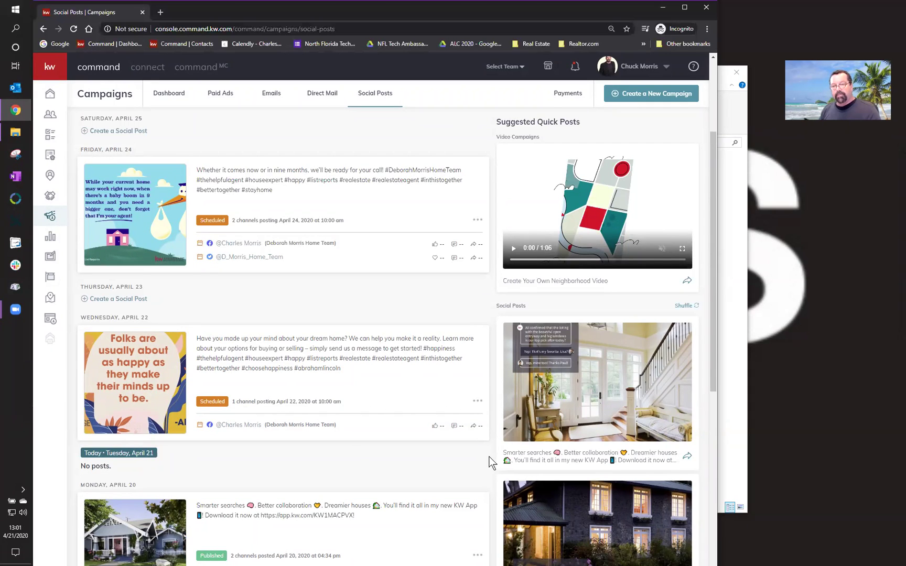
- Open and discard a post from the staircase suggestion, then cancel the neighborhood video generator
click(687, 458)
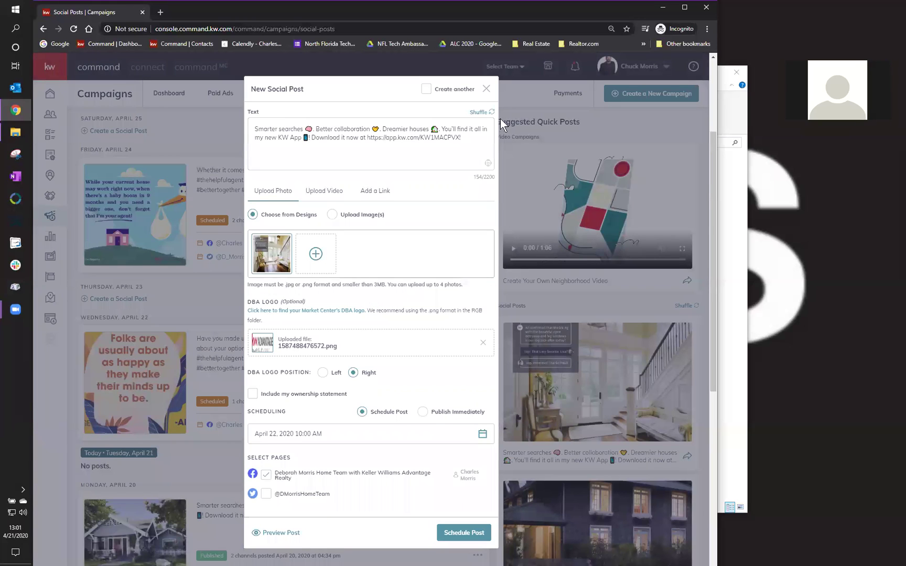
click(487, 89)
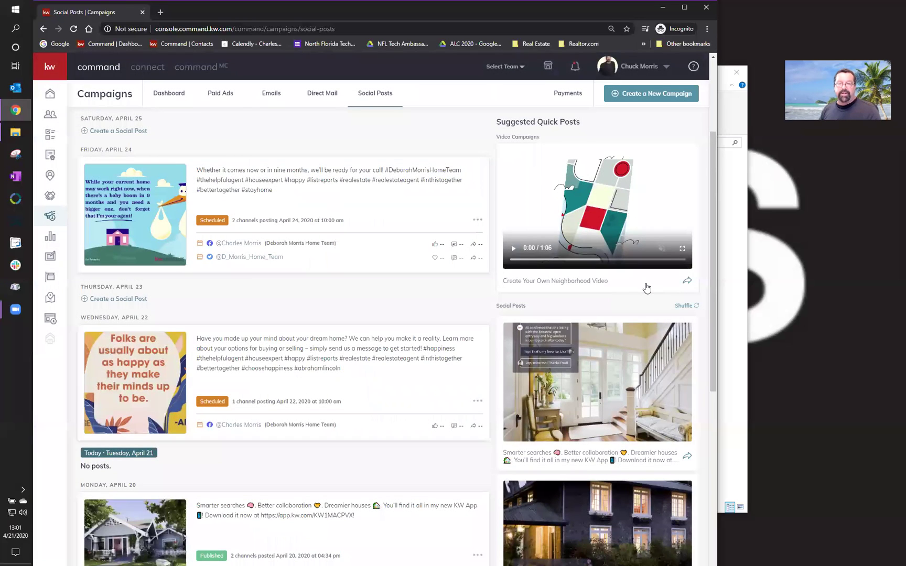
click(688, 282)
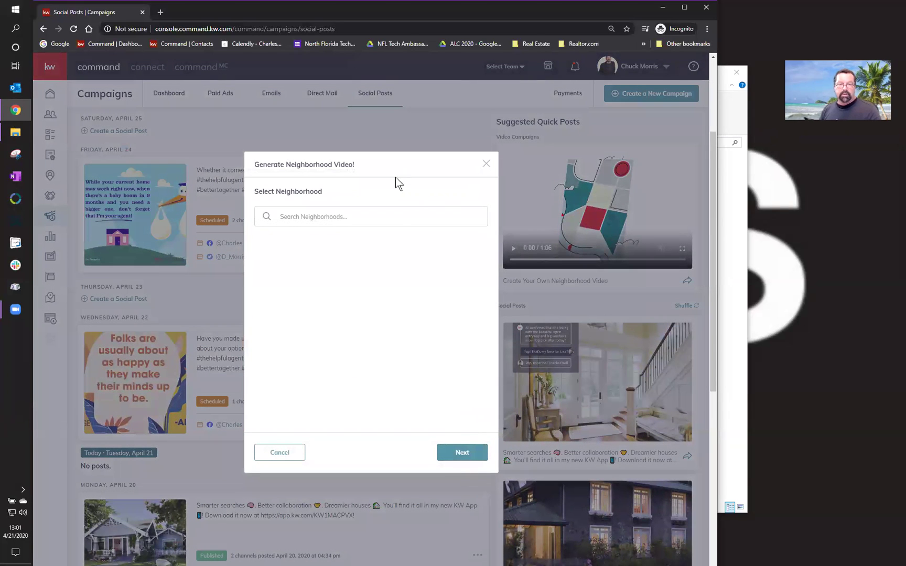
click(486, 164)
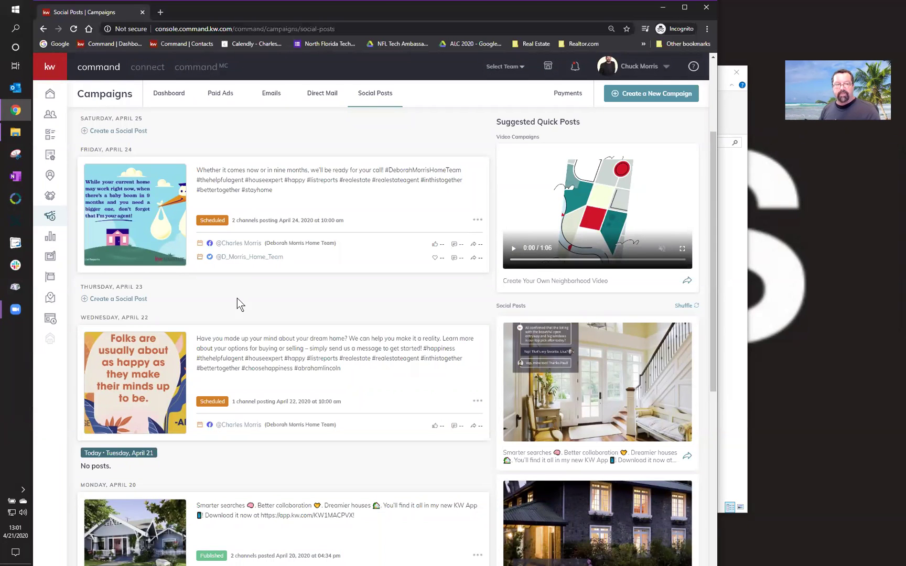
- Go to My Design Templates and try a new video design, then cancel it
click(49, 256)
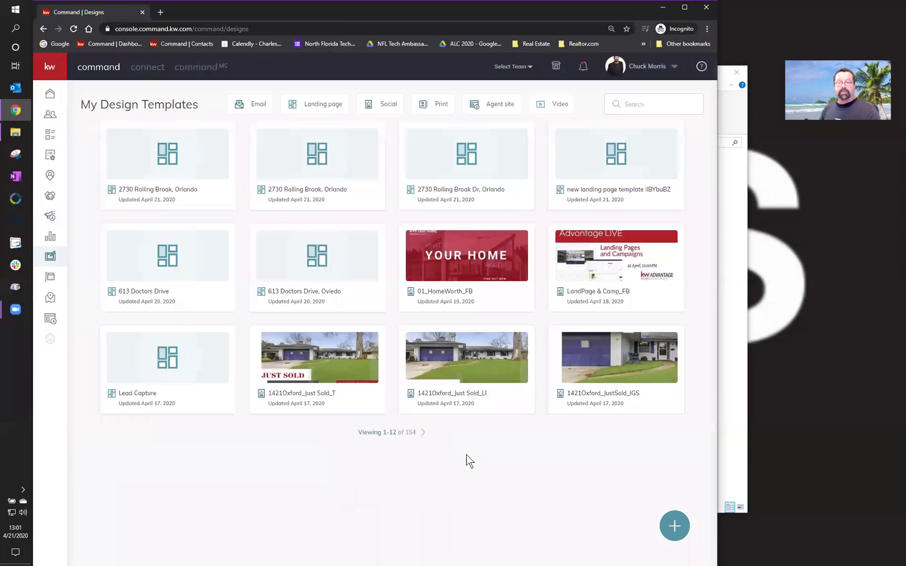
click(666, 520)
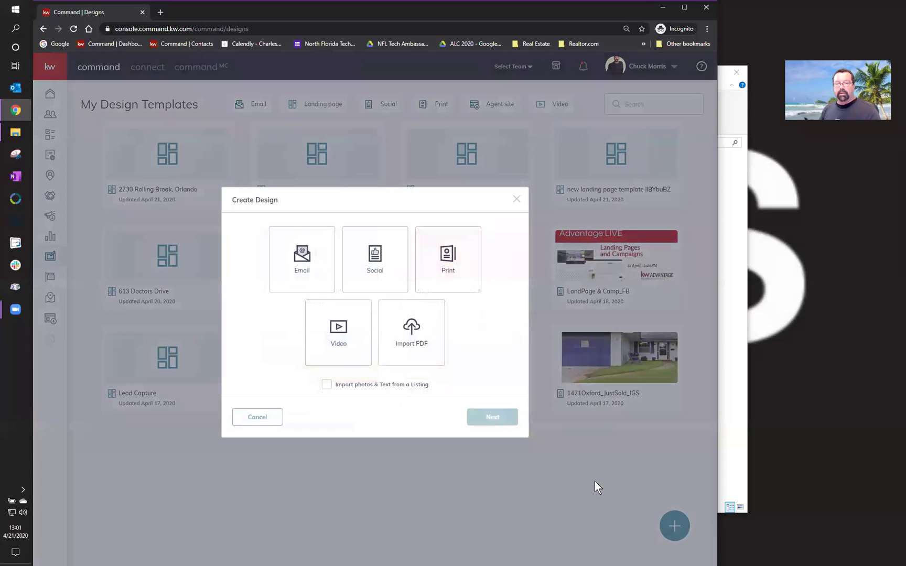
click(349, 345)
click(502, 425)
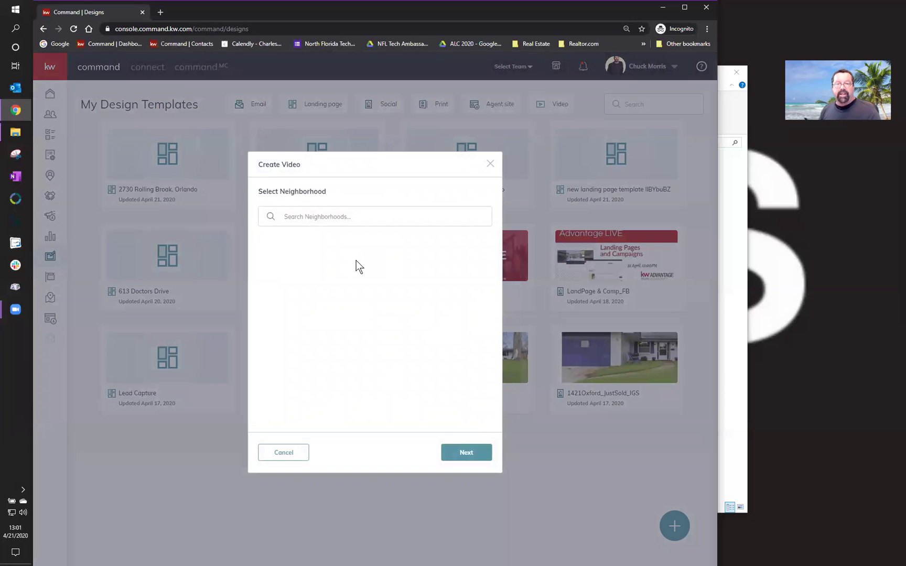
click(490, 164)
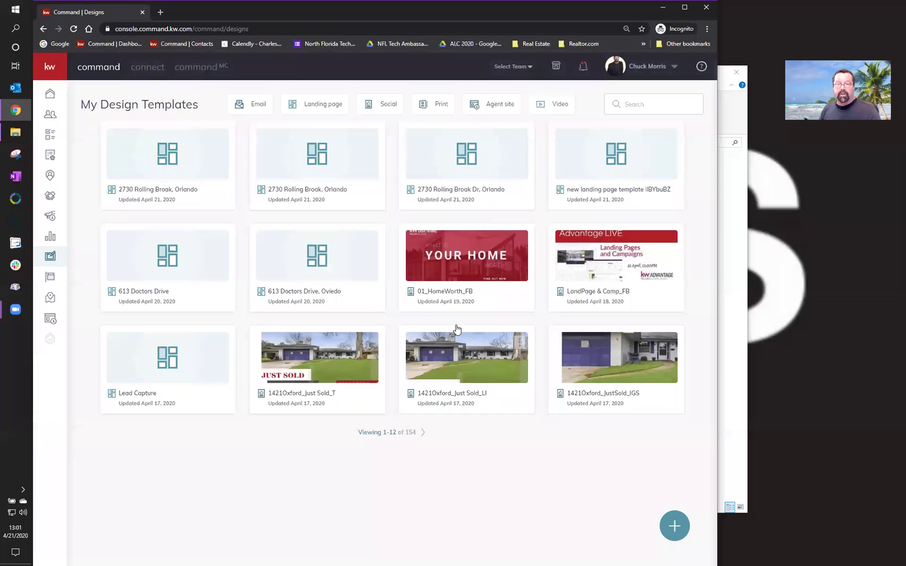
- Page forward twice to items 25–36 and check the Georgetowne video design's options
click(422, 435)
click(428, 435)
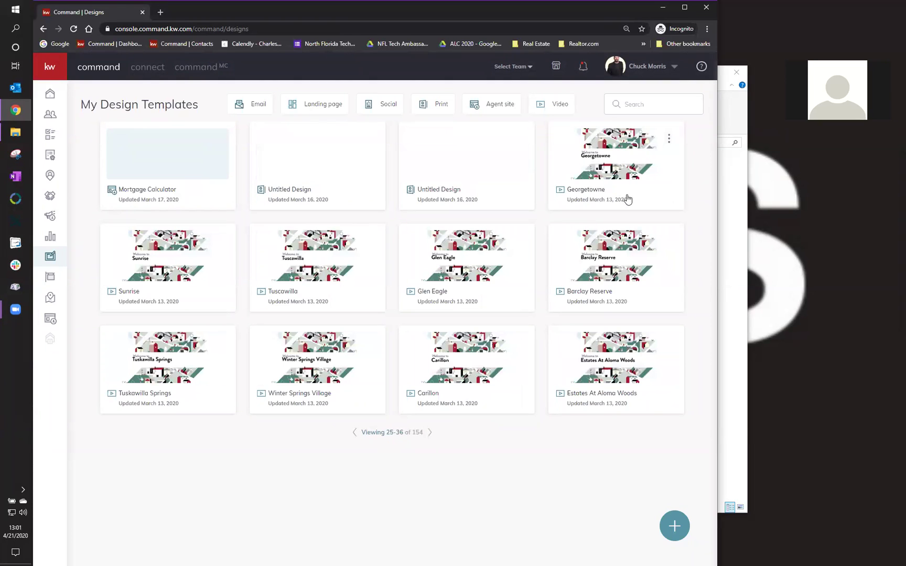
click(668, 139)
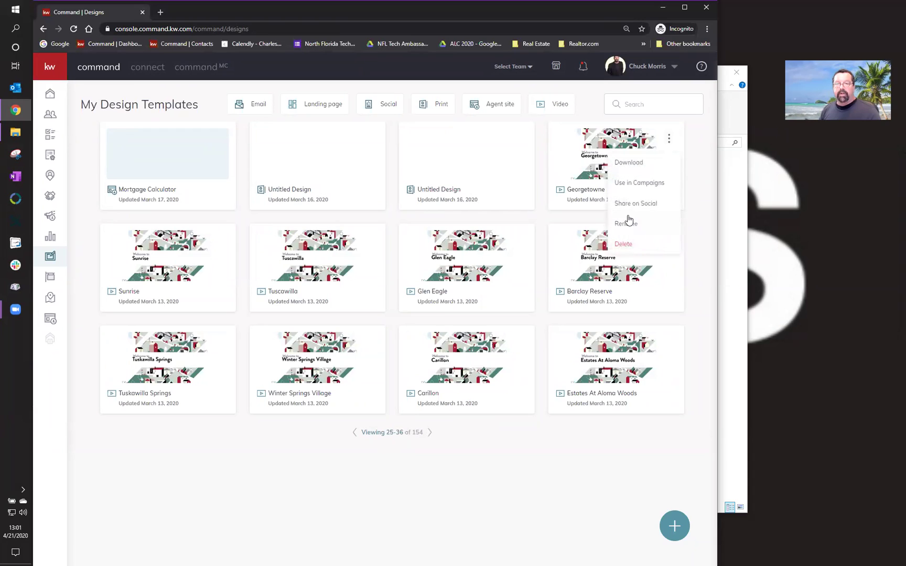
click(701, 170)
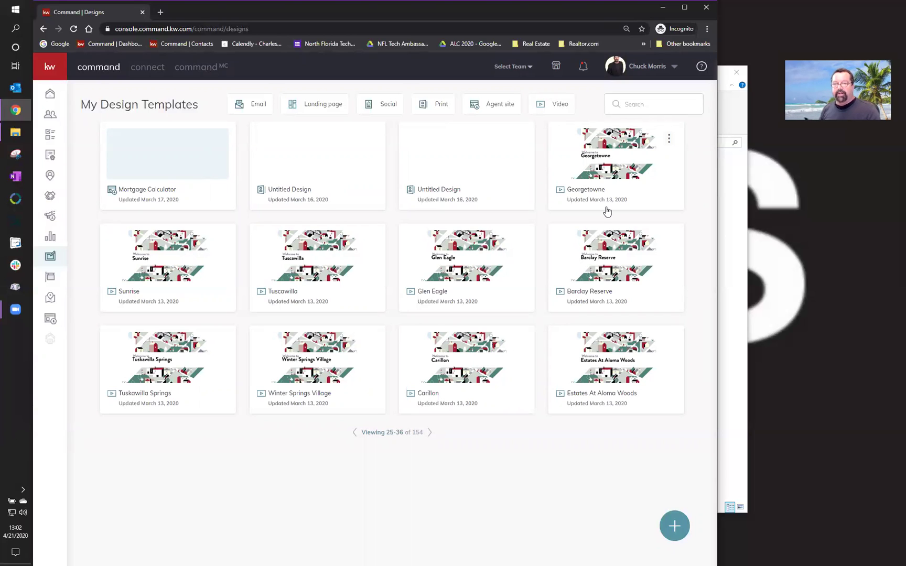
click(613, 156)
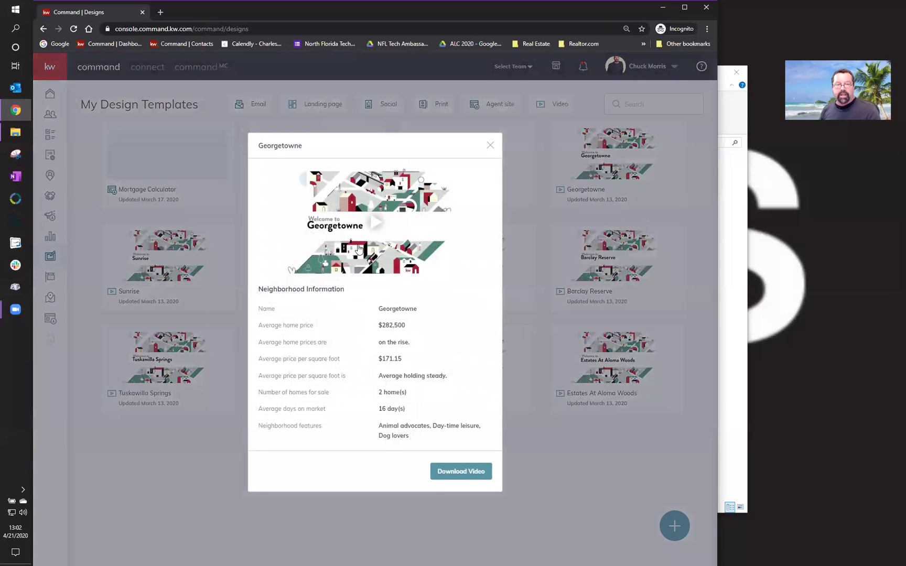
click(375, 226)
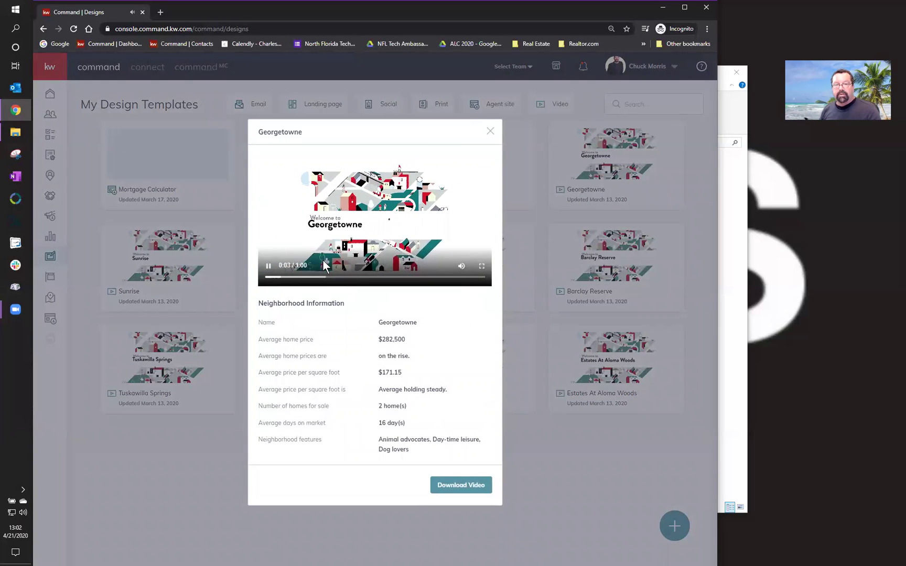
click(463, 265)
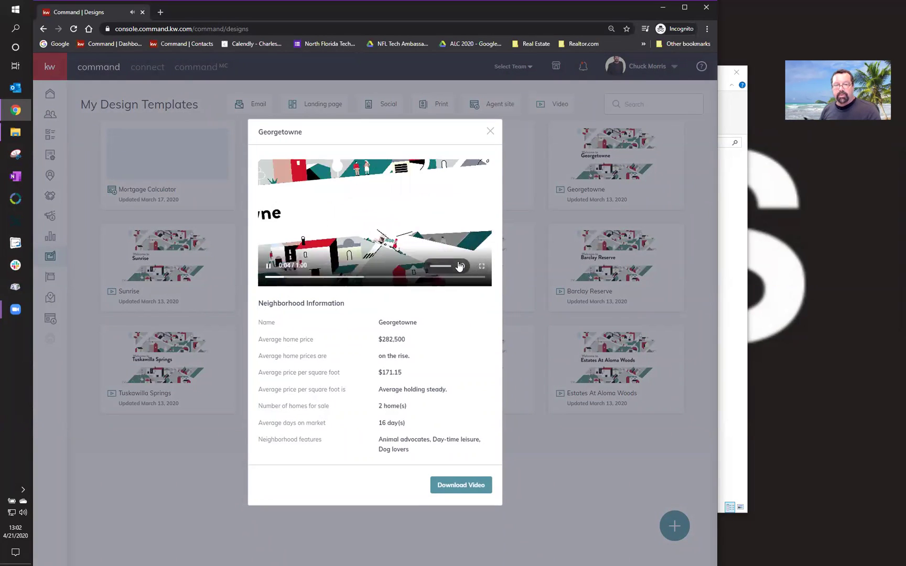
click(374, 242)
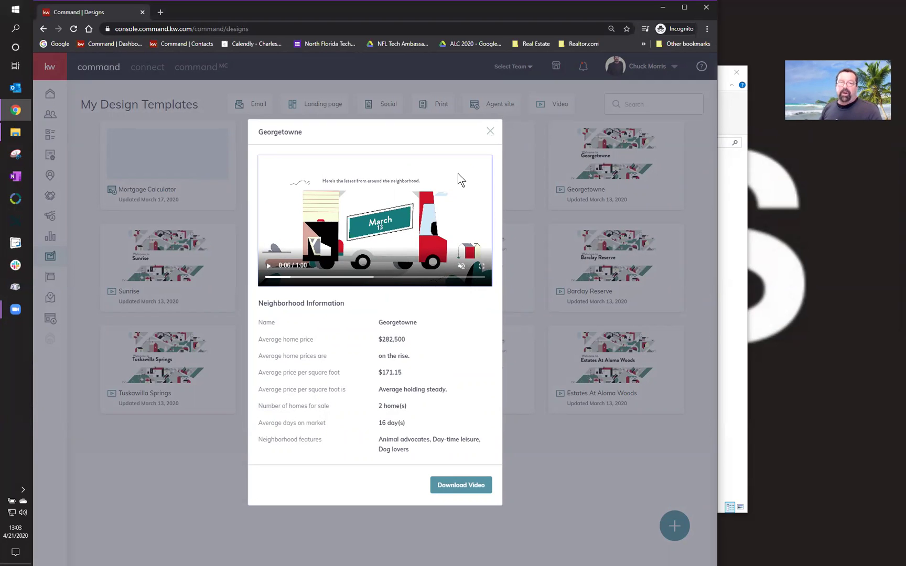
click(490, 133)
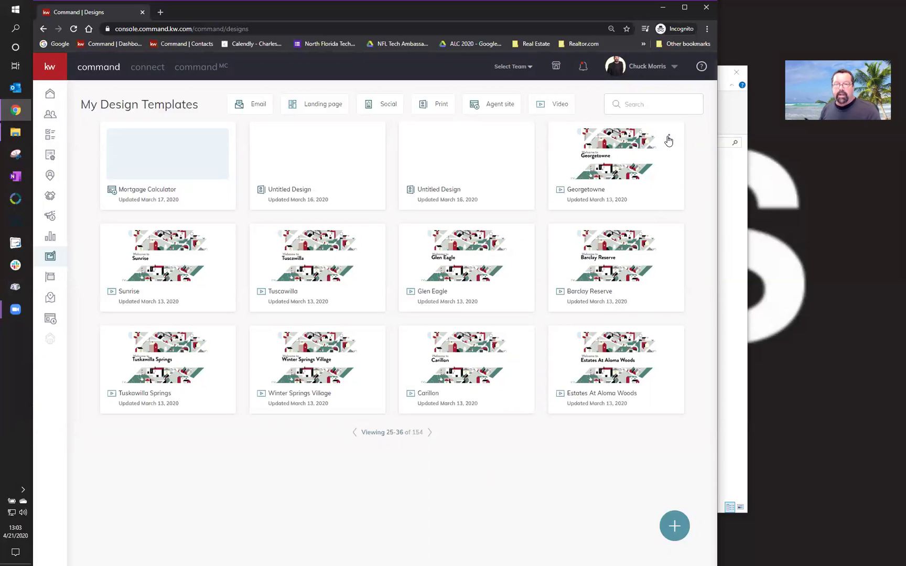
- Start sharing the Georgetowne neighborhood video design as a social post, then return to Social Posts
click(668, 139)
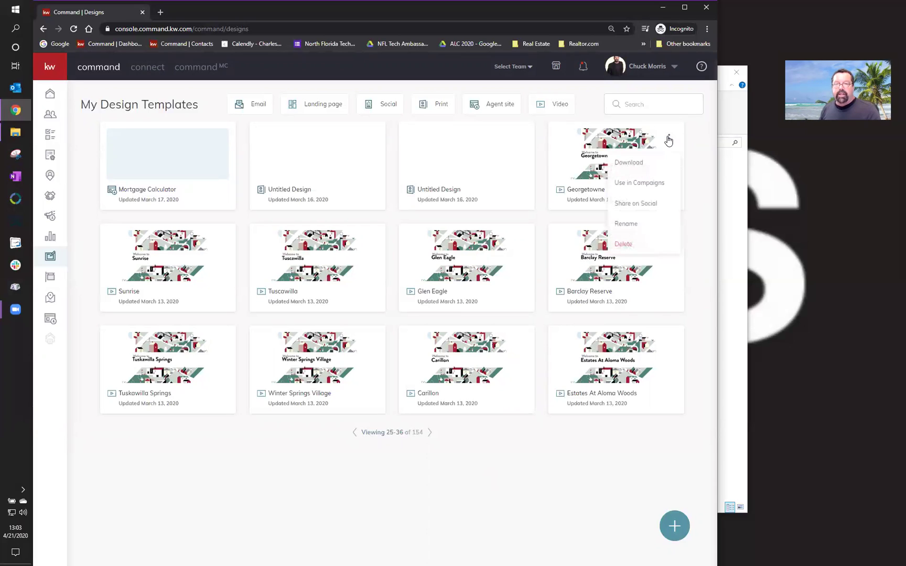
click(646, 205)
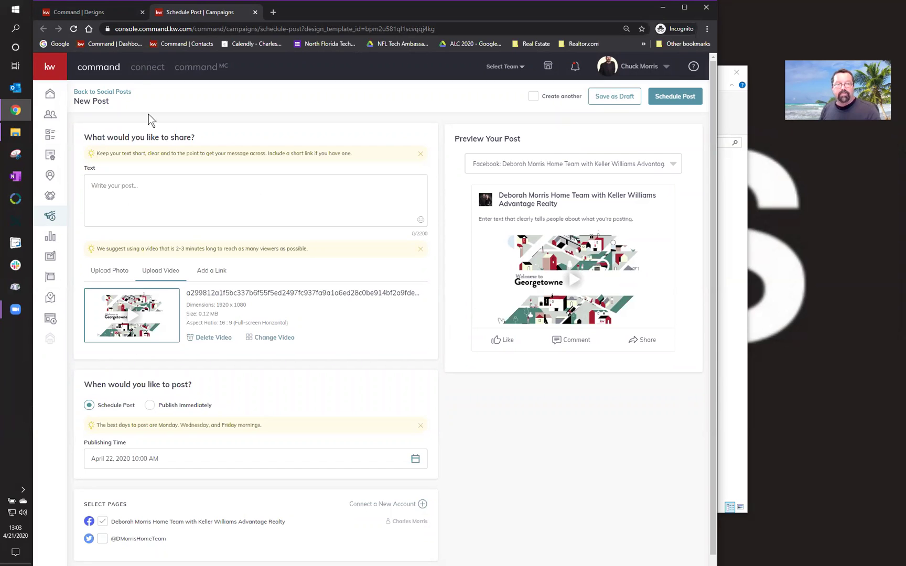
click(117, 92)
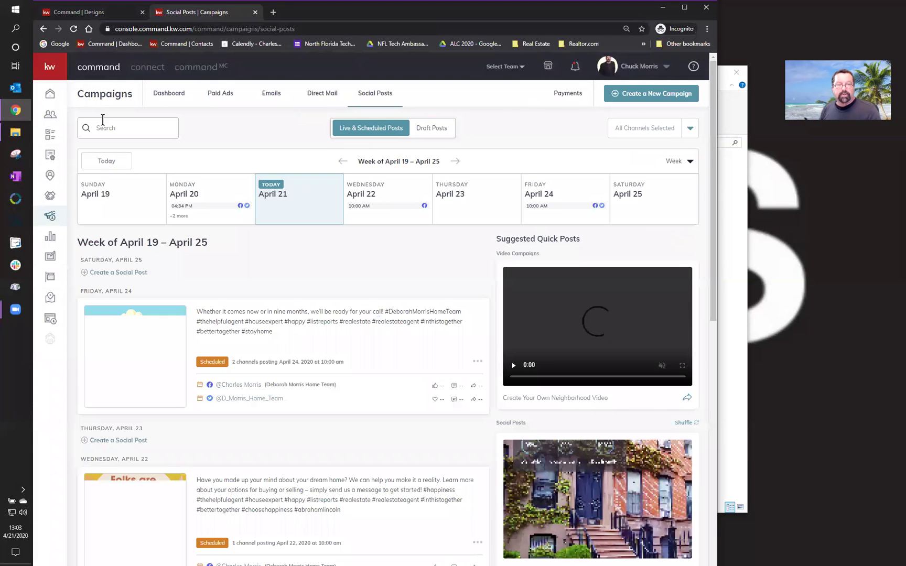
- Page through Designs to the Georgetowne neighborhood video, check its options, then open the Campaigns dashboard
click(50, 256)
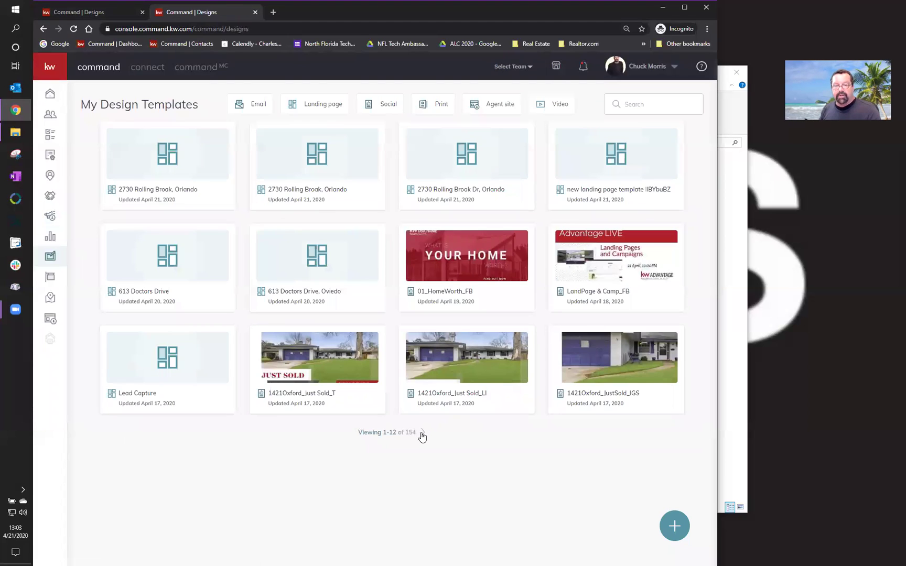
click(422, 432)
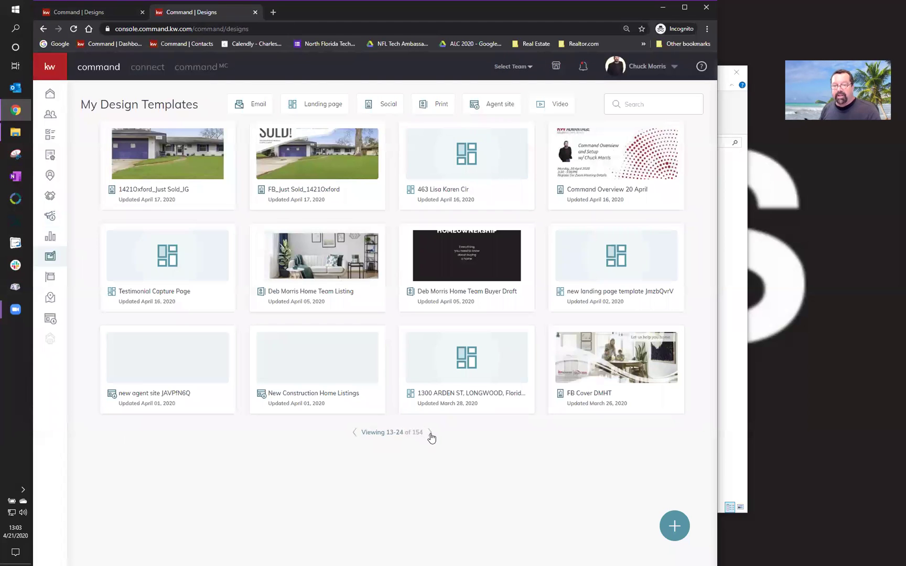
click(430, 433)
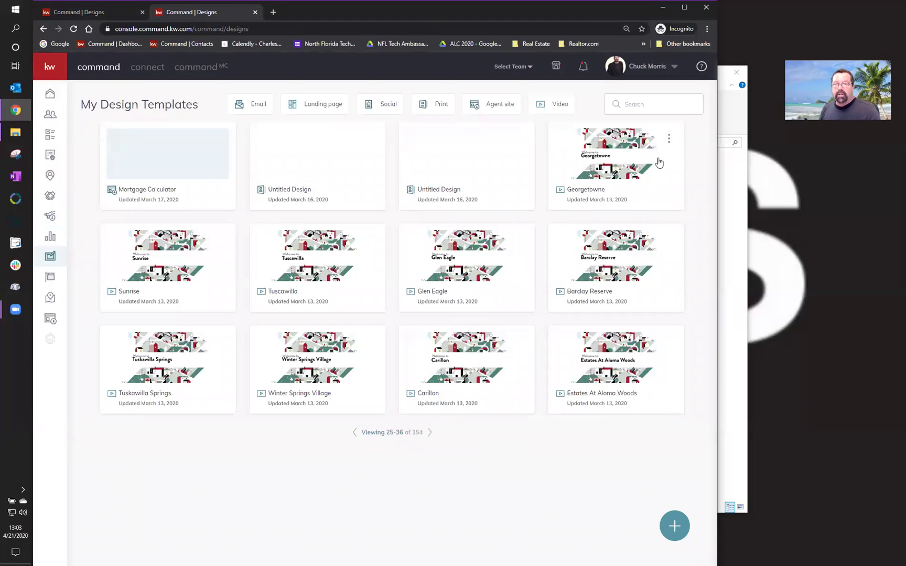
click(668, 140)
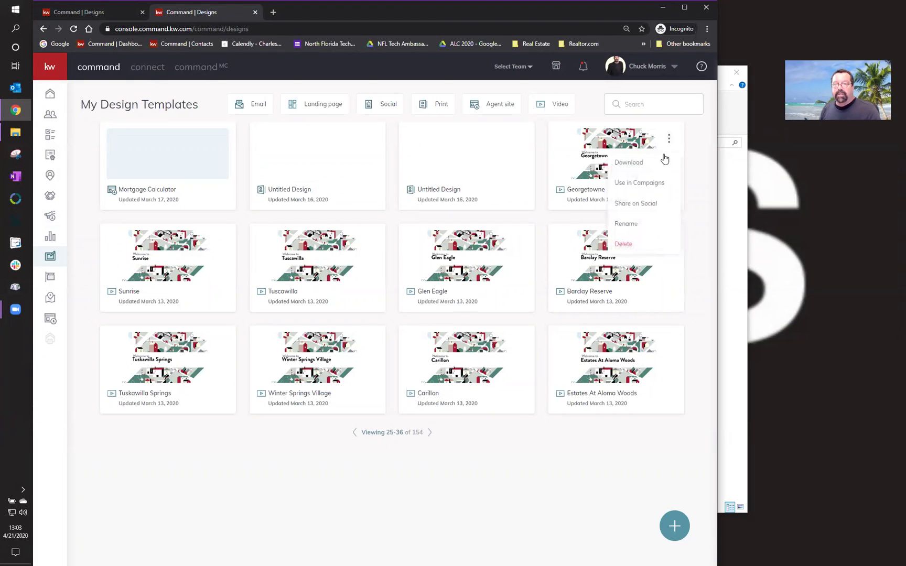
click(694, 153)
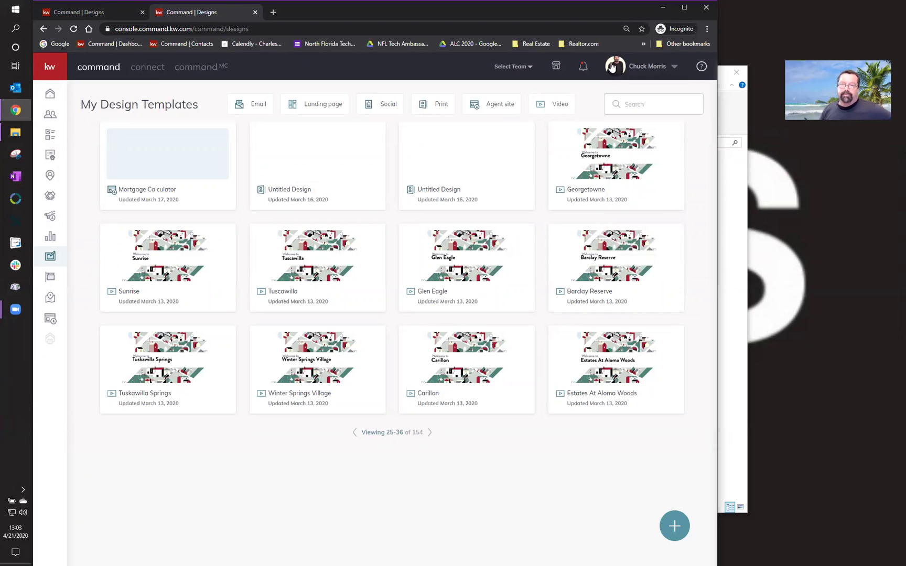
click(50, 219)
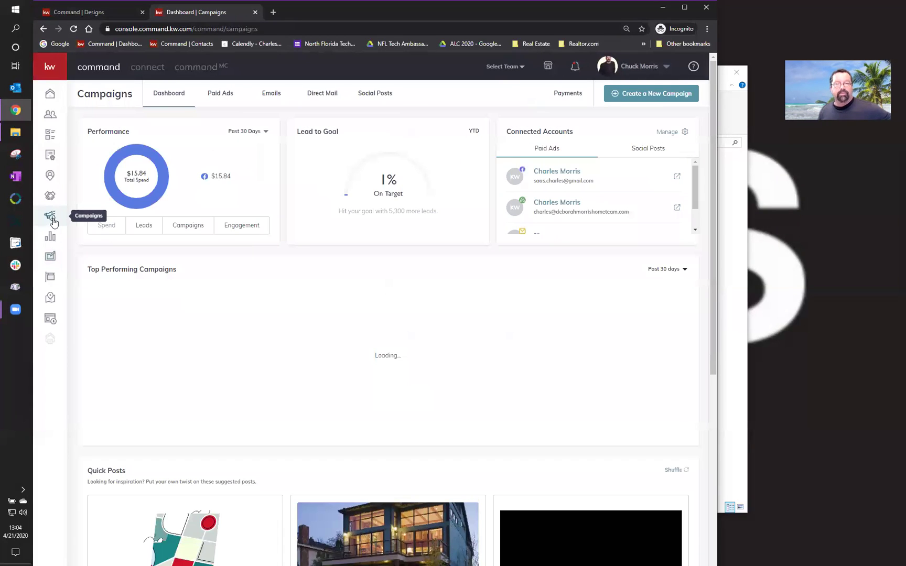
- Show the Paid Ads campaign list, preview the first campaign's ad, and close the preview
click(222, 93)
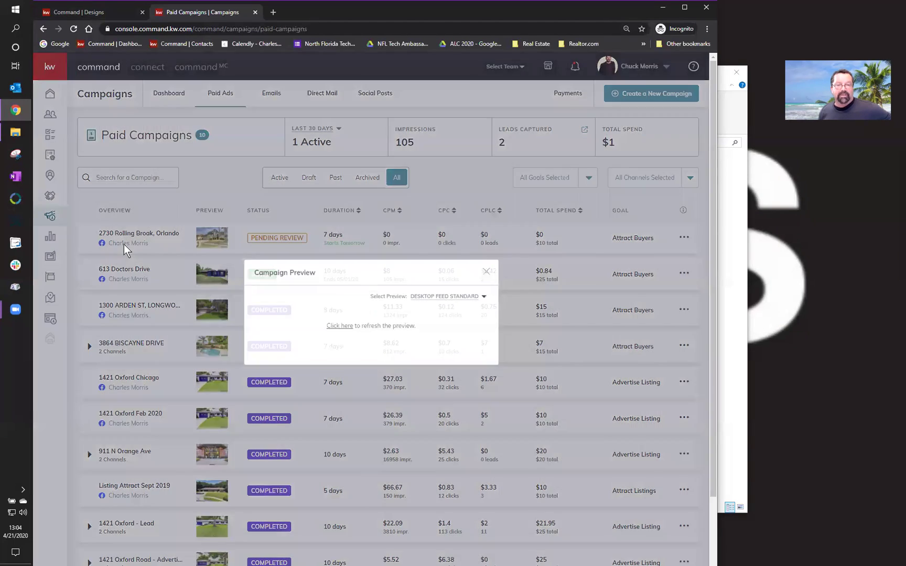
click(124, 245)
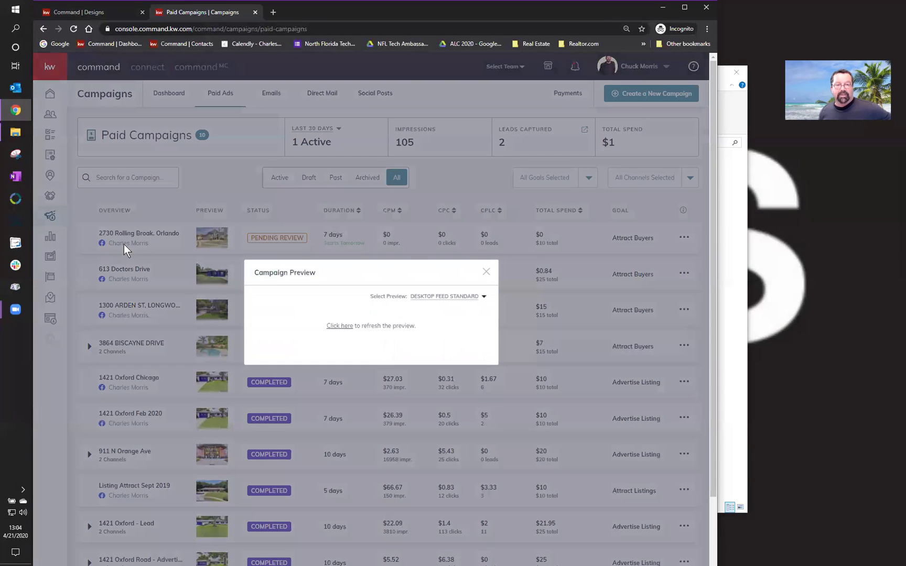
click(486, 272)
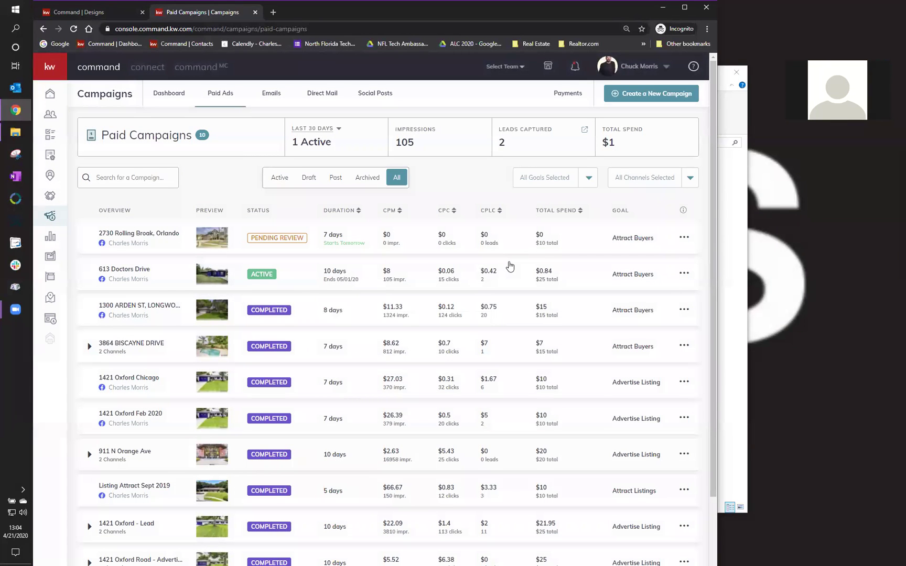